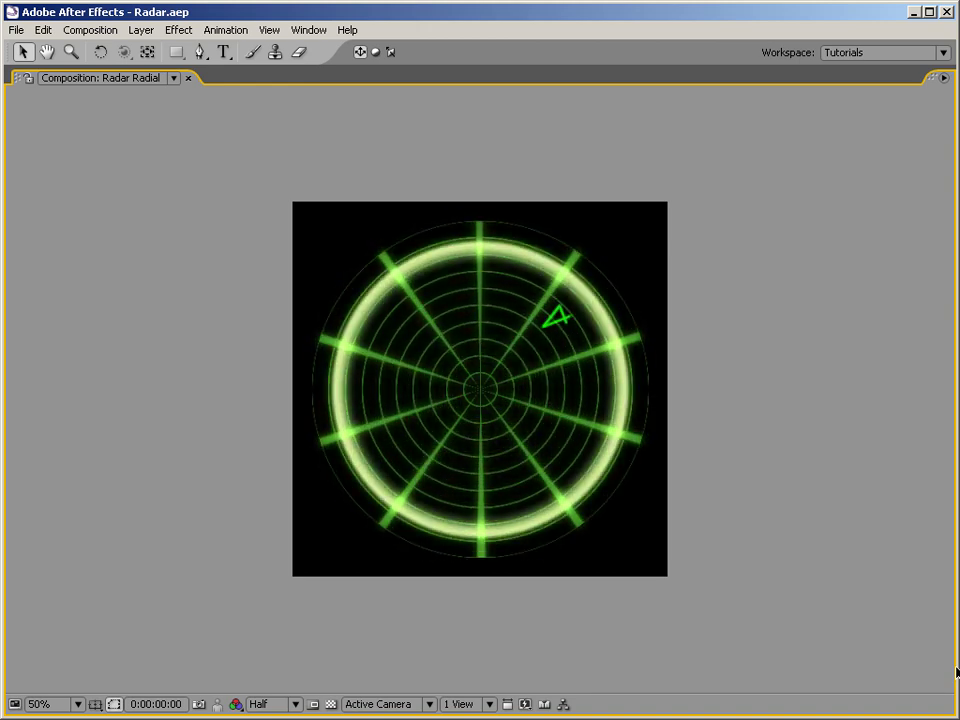
Restore the full panel layout and scrub the Radar Land Radial composition to 0:00:01:17 to examine the land scan.
{"action": "key", "text": "grave"}
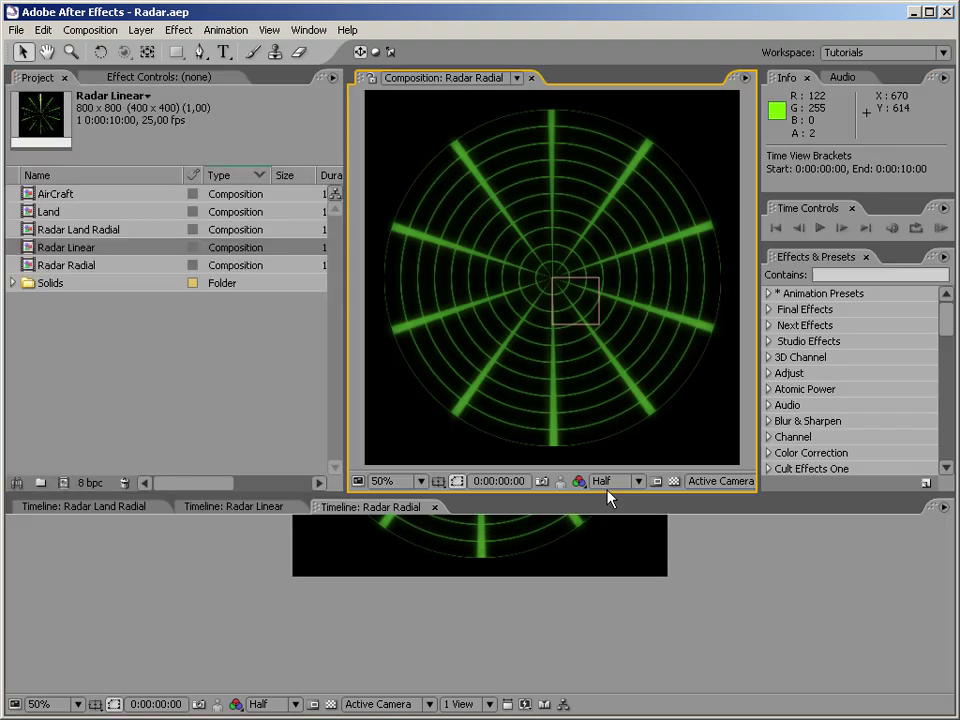
{"action": "left_click", "coordinate": [118, 514]}
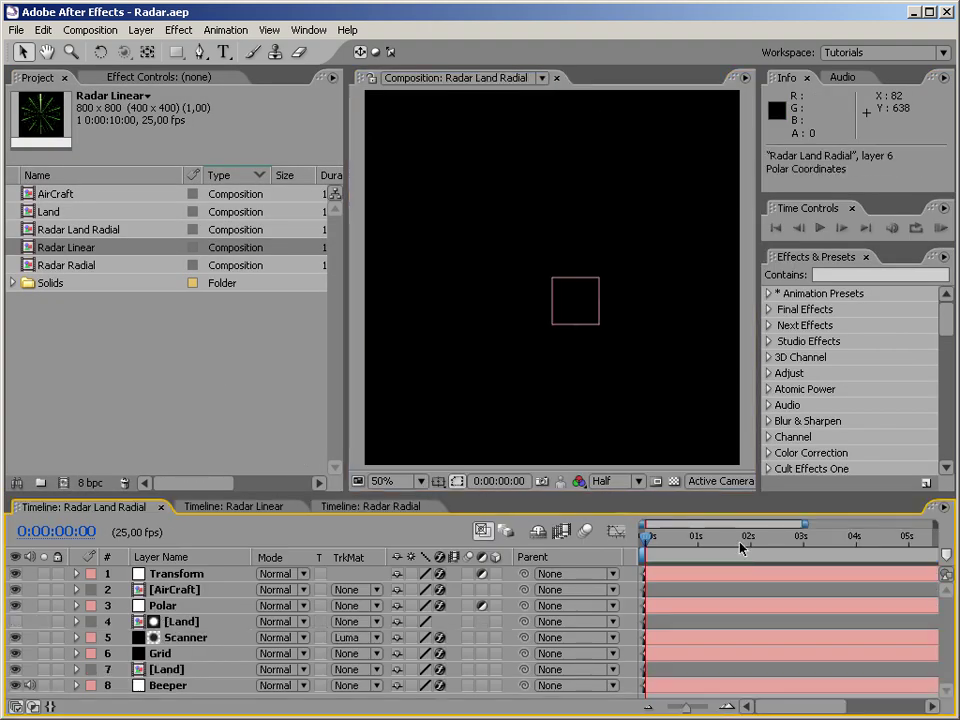
{"action": "left_click_drag", "start_coordinate": [655, 545], "coordinate": [729, 527]}
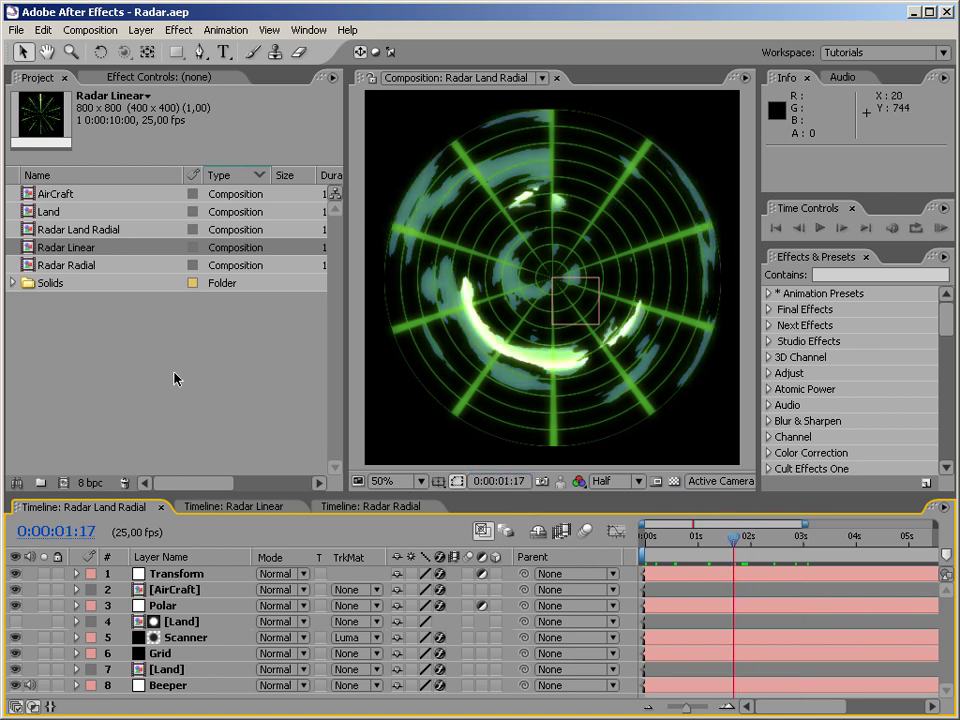
Scrub through the Radar Linear composition up to 0:00:01:19 to examine how the rotating beam reveals the aircraft.
{"action": "left_click", "coordinate": [280, 509]}
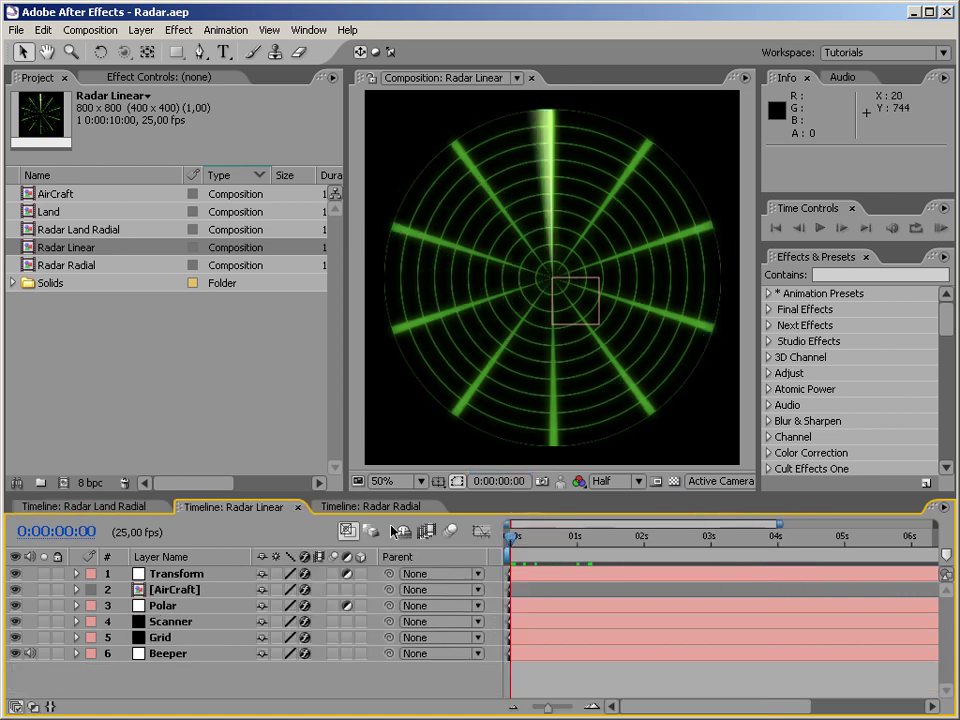
{"action": "mouse_move", "coordinate": [510, 540]}
{"action": "left_mouse_down"}
{"action": "mouse_move", "coordinate": [546, 540]}
{"action": "mouse_move", "coordinate": [510, 540]}
{"action": "left_mouse_up"}
{"action": "left_click_drag", "start_coordinate": [520, 545], "coordinate": [668, 531]}
{"action": "key", "text": "Home"}
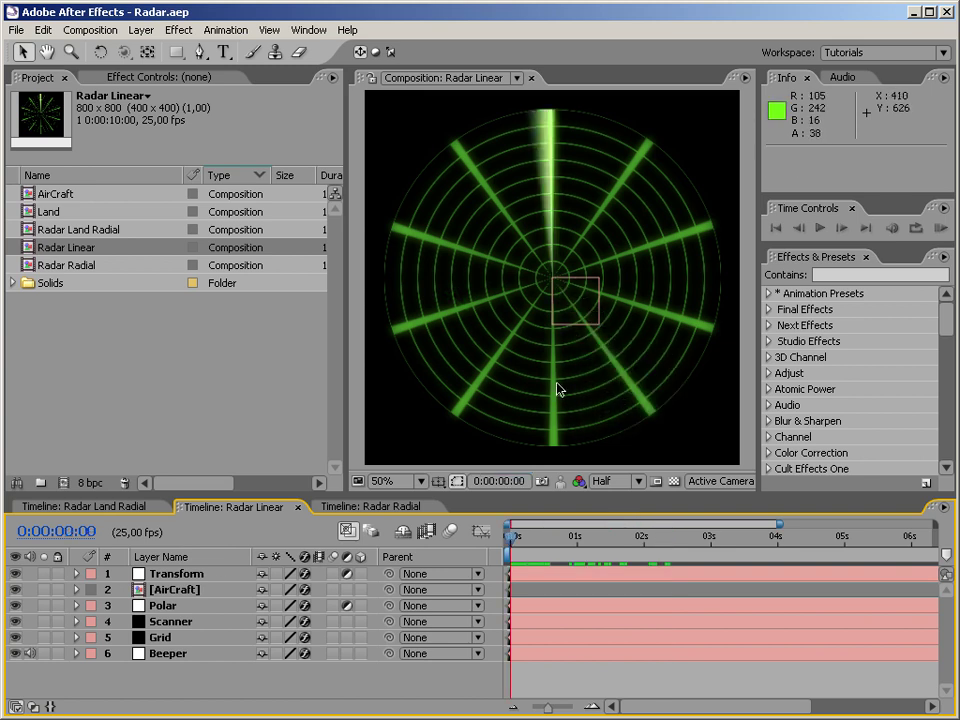
{"action": "left_click_drag", "start_coordinate": [512, 537], "coordinate": [609, 535]}
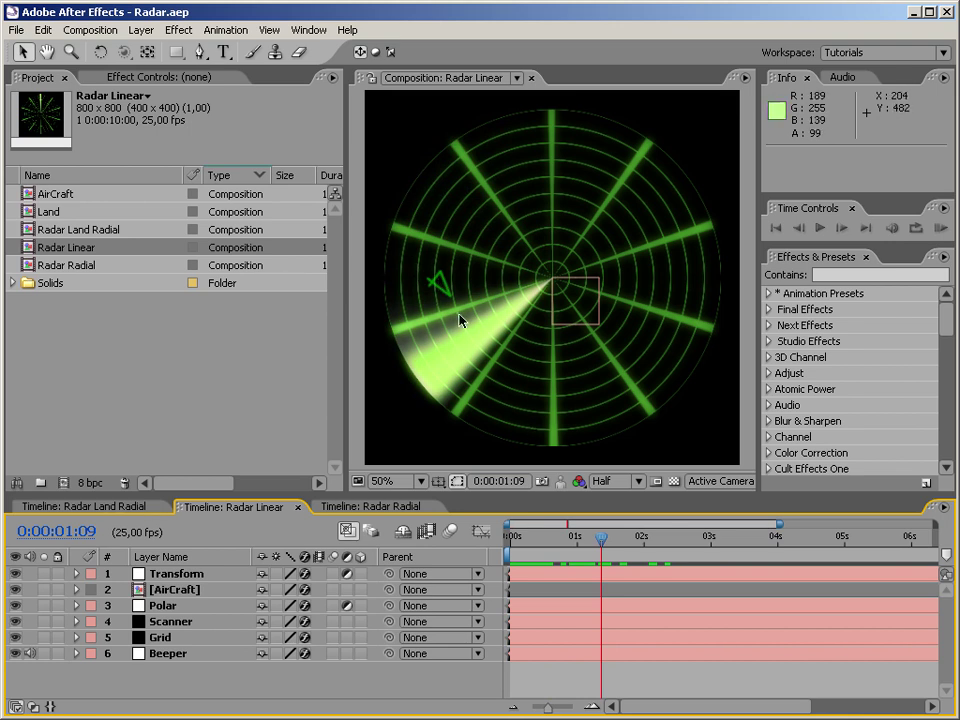
{"action": "mouse_move", "coordinate": [601, 539]}
{"action": "left_mouse_down"}
{"action": "mouse_move", "coordinate": [553, 540]}
{"action": "mouse_move", "coordinate": [612, 540]}
{"action": "left_mouse_up"}
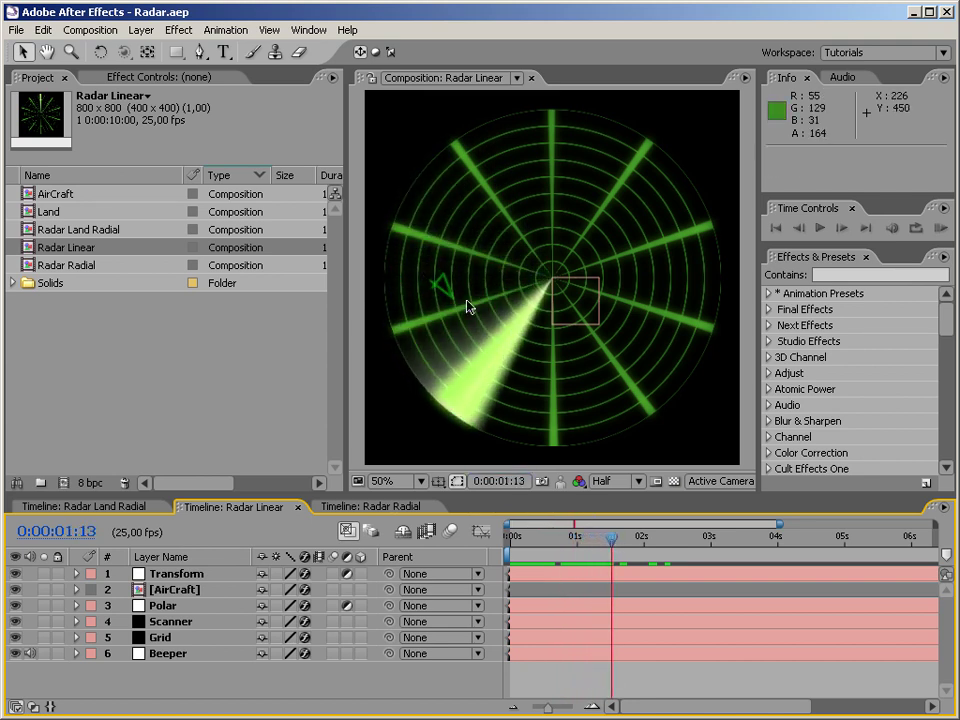
{"action": "mouse_move", "coordinate": [620, 540]}
{"action": "left_mouse_down"}
{"action": "mouse_move", "coordinate": [553, 546]}
{"action": "mouse_move", "coordinate": [628, 546]}
{"action": "left_mouse_up"}
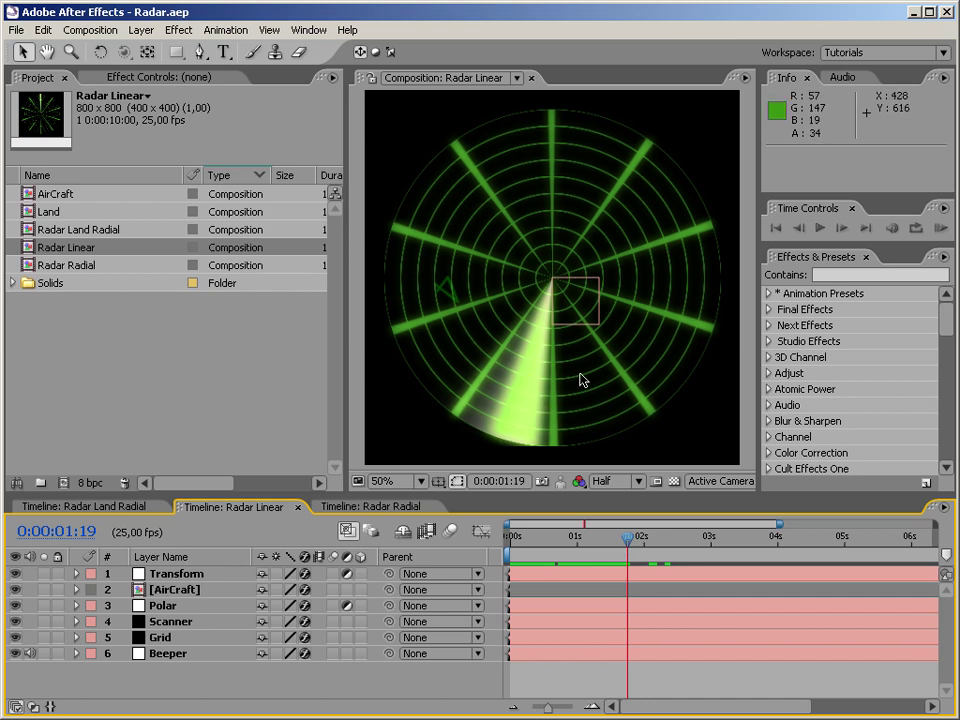
Scrub the Radar Radial composition to 0:00:01:17 and back to examine its expanding ring scan.
{"action": "left_click", "coordinate": [366, 507]}
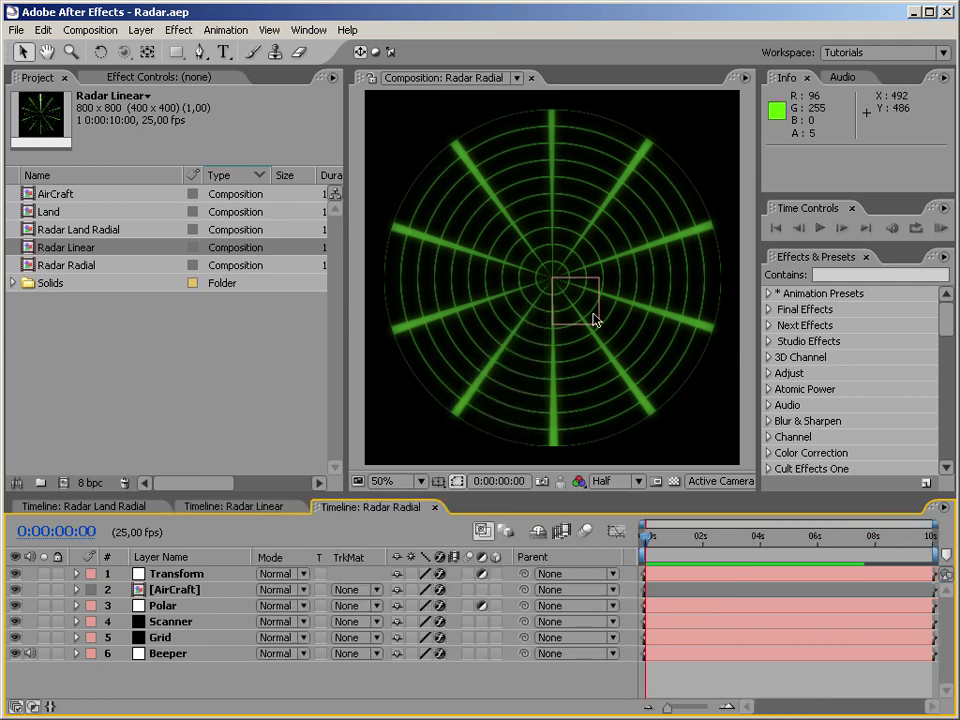
{"action": "left_click_drag", "start_coordinate": [649, 545], "coordinate": [697, 548]}
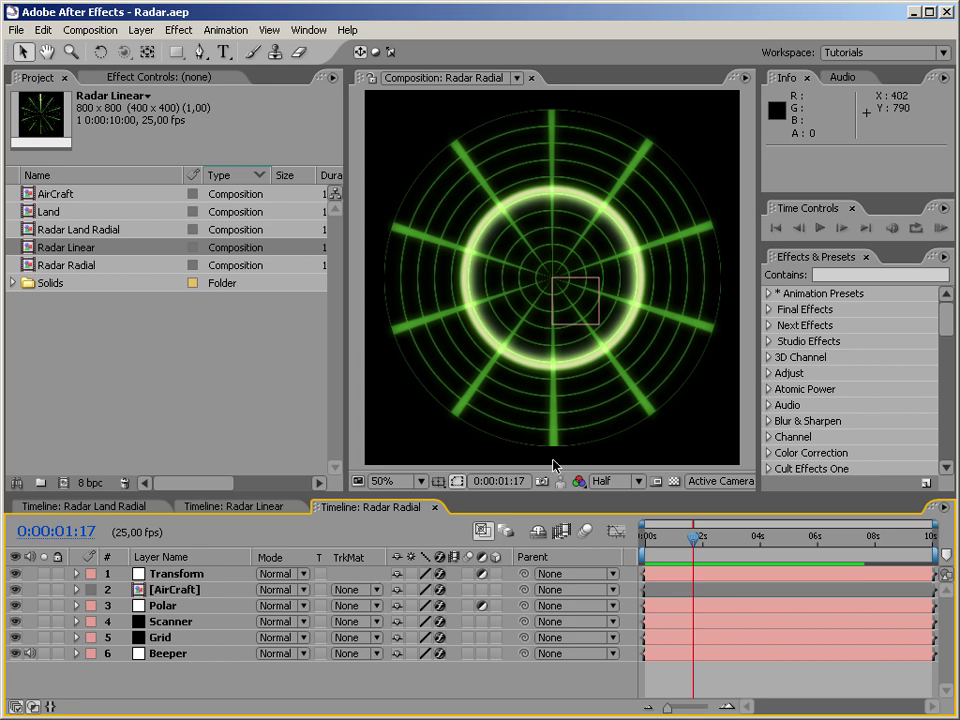
{"action": "left_click_drag", "start_coordinate": [688, 548], "coordinate": [582, 546]}
Select the Beeper layer in Radar Linear and scrub around 0:00:01:00 to examine the moment the beam crosses the aircraft.
{"action": "left_click", "coordinate": [219, 507]}
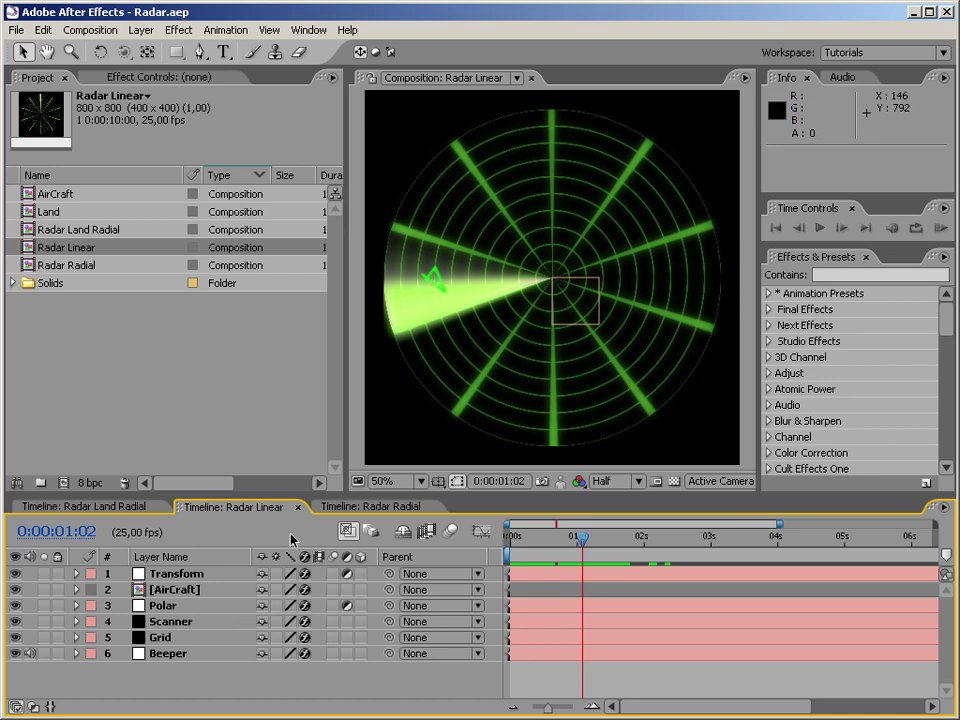
{"action": "mouse_move", "coordinate": [582, 543]}
{"action": "left_mouse_down"}
{"action": "mouse_move", "coordinate": [549, 543]}
{"action": "mouse_move", "coordinate": [598, 543]}
{"action": "left_mouse_up"}
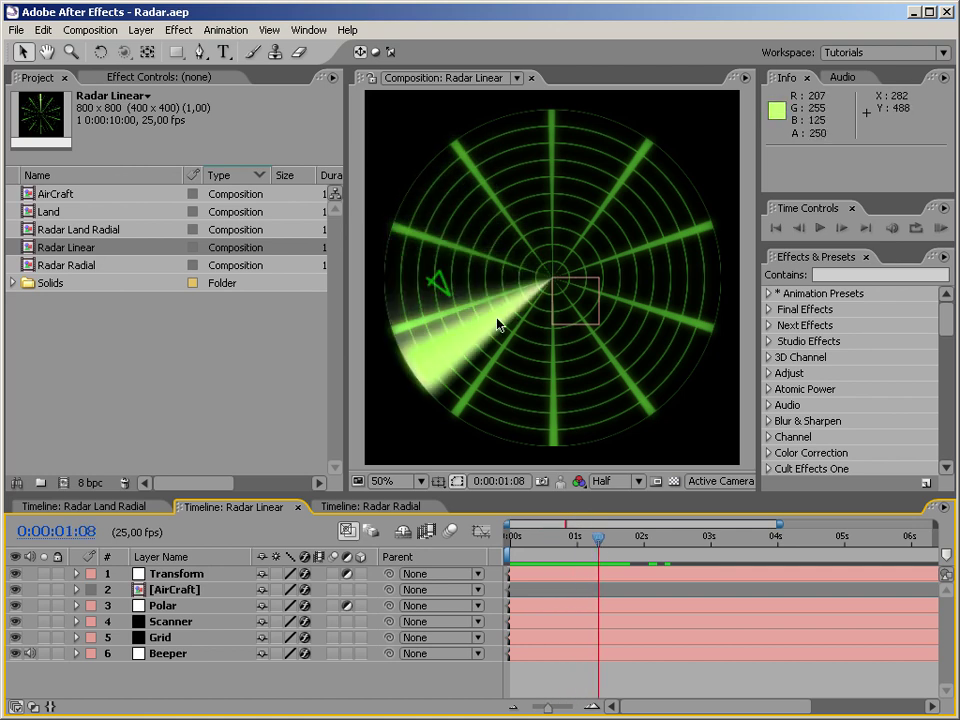
{"action": "left_click_drag", "start_coordinate": [598, 540], "coordinate": [564, 541]}
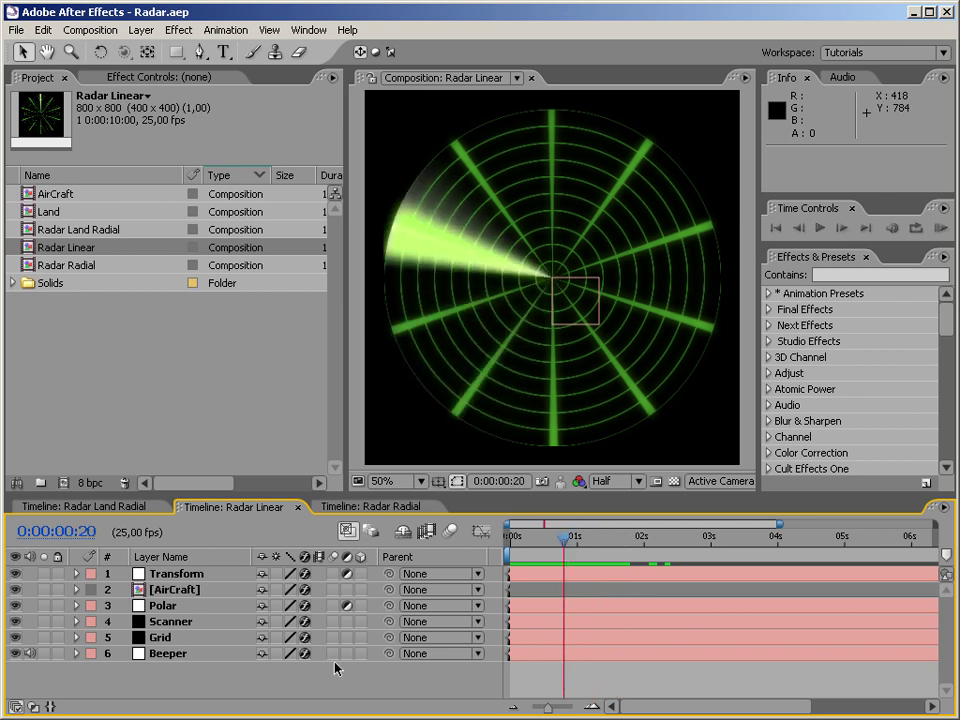
{"action": "left_click", "coordinate": [163, 655]}
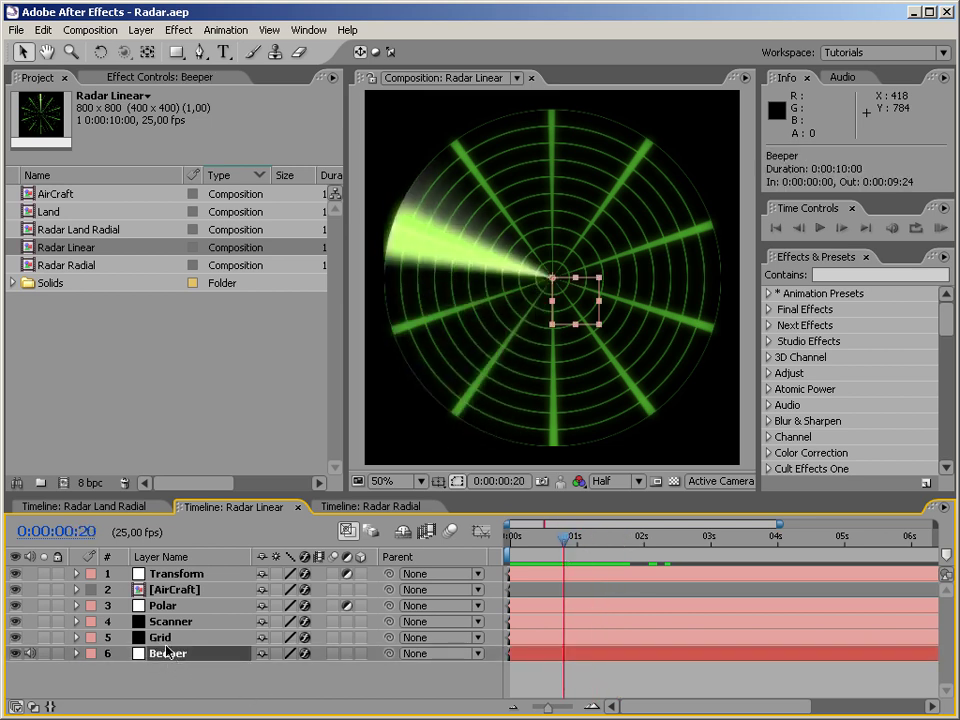
{"action": "left_click_drag", "start_coordinate": [559, 553], "coordinate": [613, 549]}
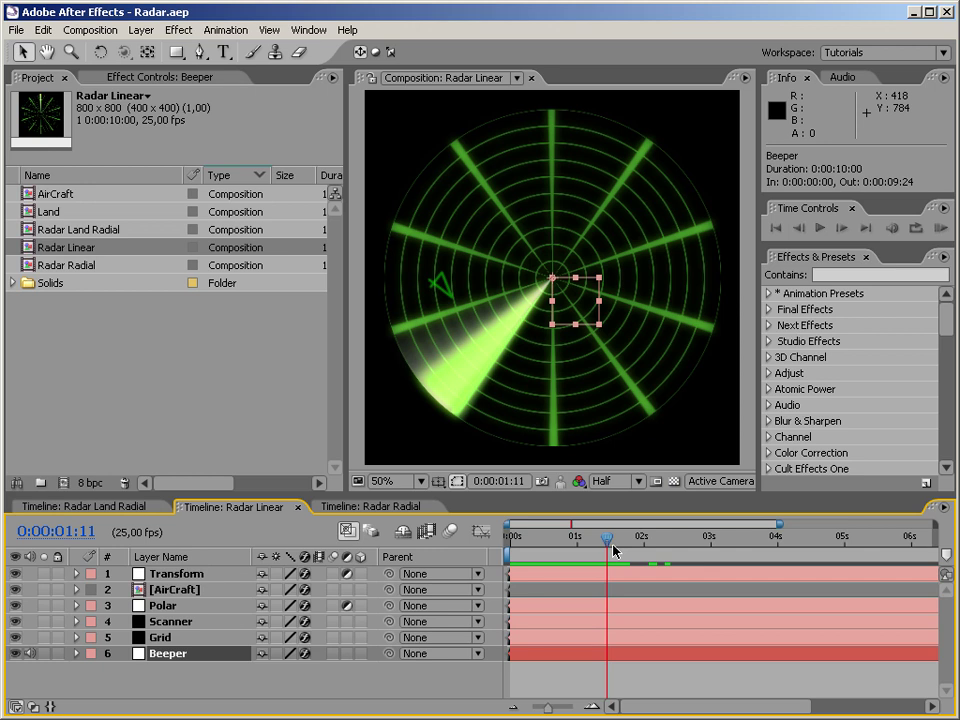
{"action": "left_click_drag", "start_coordinate": [603, 547], "coordinate": [573, 556]}
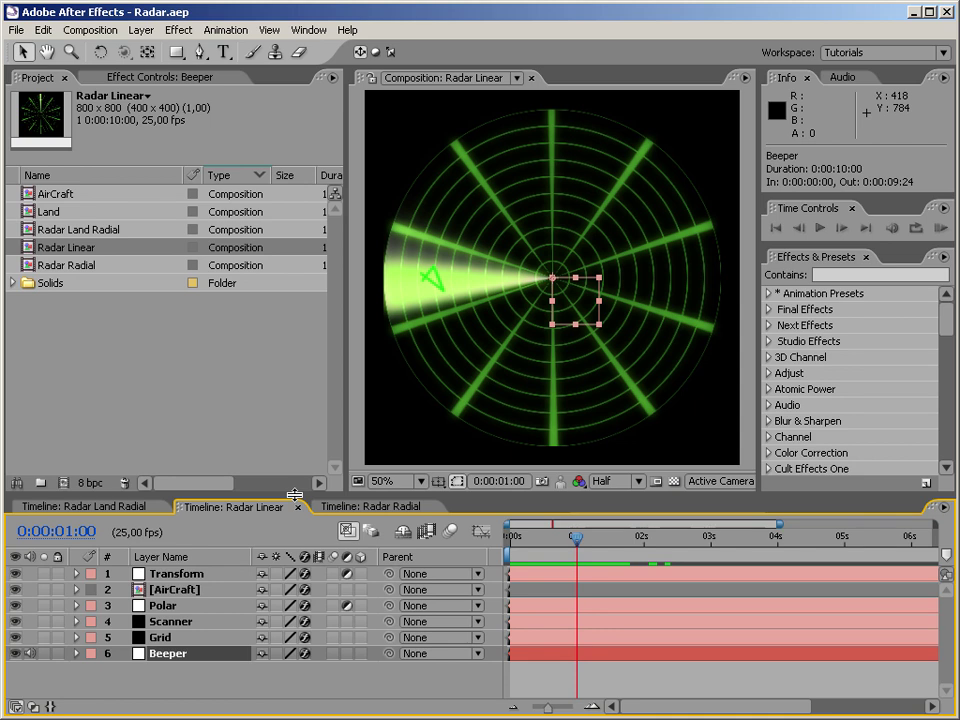
Start a new empty project.
{"action": "left_click", "coordinate": [21, 66]}
{"action": "left_click", "coordinate": [16, 30]}
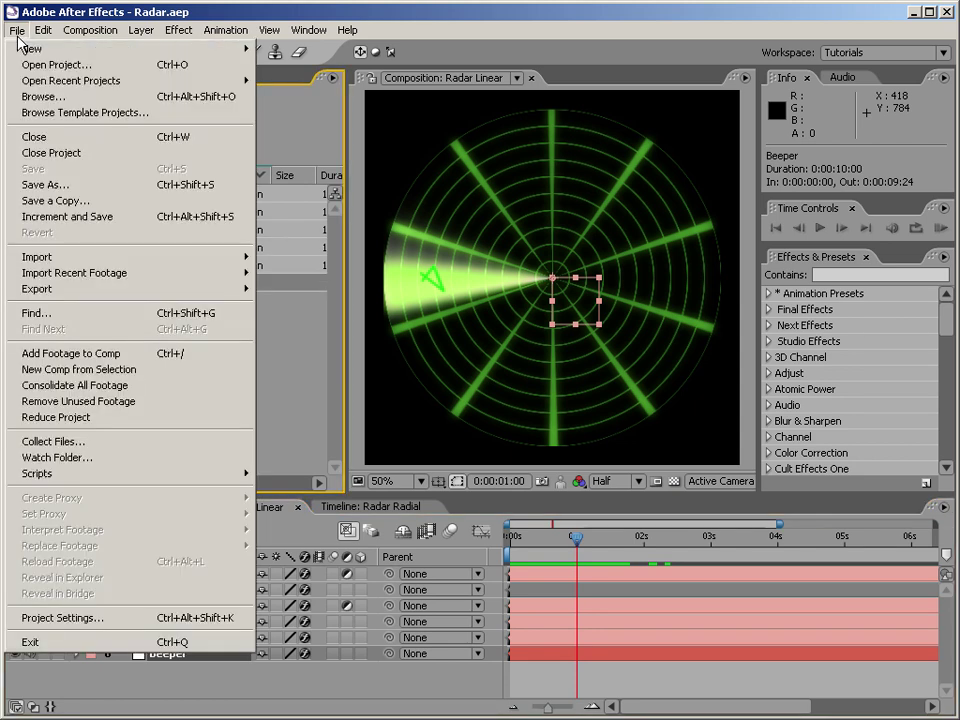
{"action": "mouse_move", "coordinate": [45, 48]}
{"action": "left_click", "coordinate": [300, 48]}
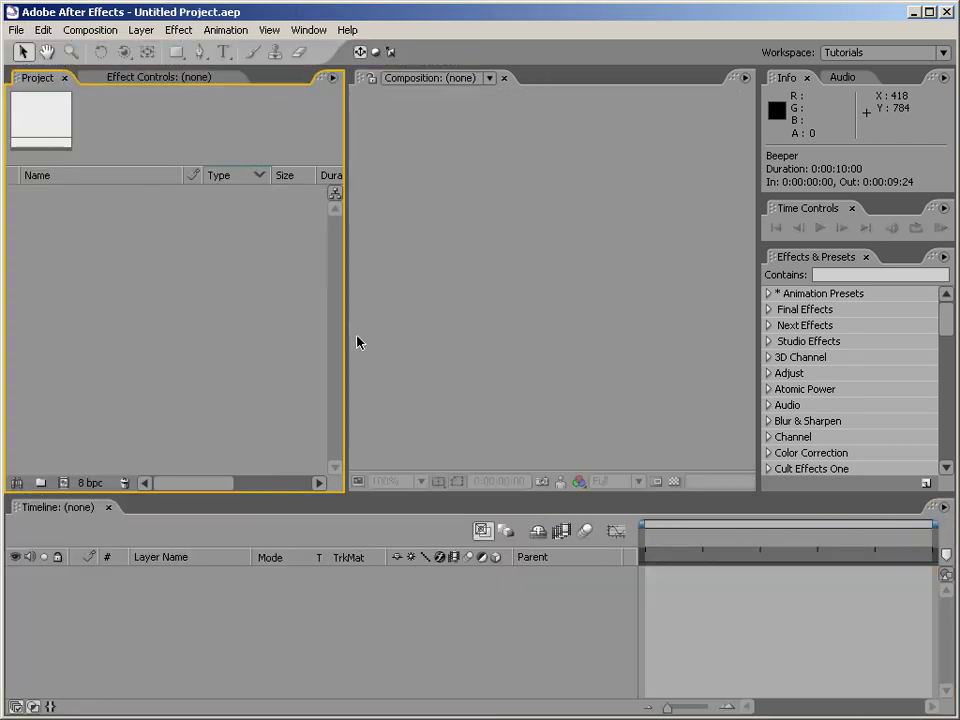
Create a composition 800 × 800 pixels in size with a duration of 30 seconds.
{"action": "right_click", "coordinate": [143, 317]}
{"action": "left_click", "coordinate": [162, 325]}
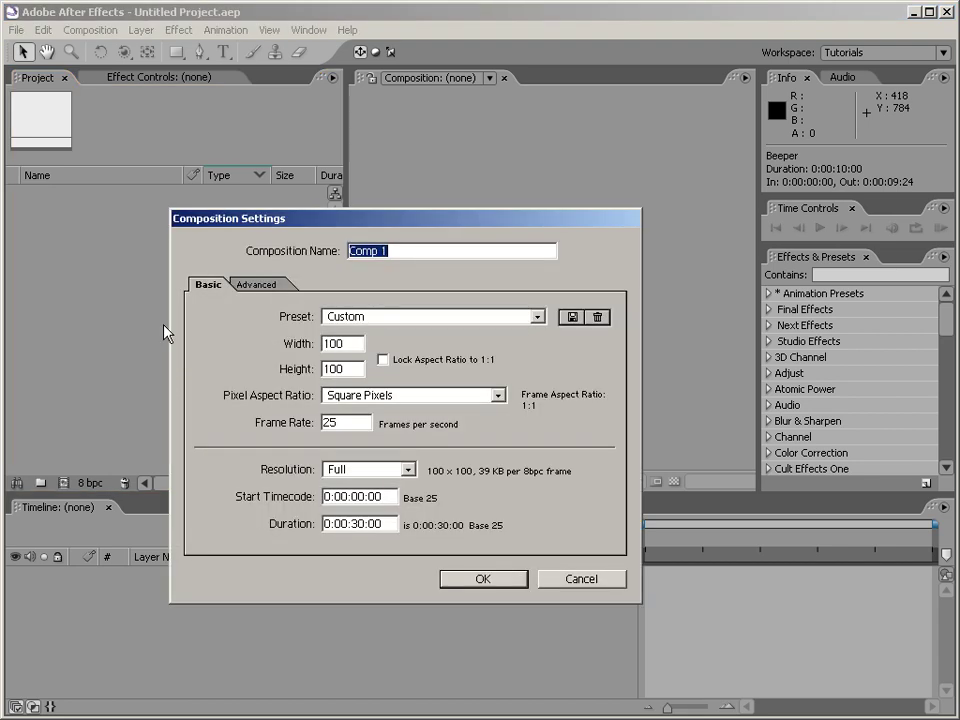
{"action": "double_click", "coordinate": [340, 343]}
{"action": "type", "text": "800"}
{"action": "key", "text": "Tab"}
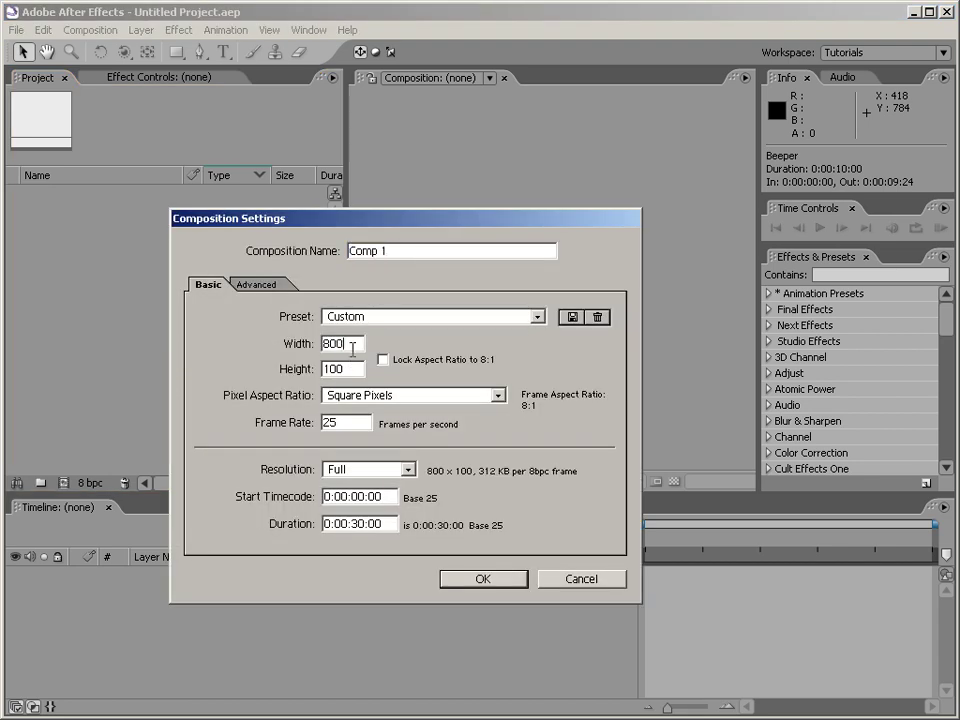
{"action": "key", "text": "Tab"}
{"action": "type", "text": "800"}
{"action": "left_click_drag", "start_coordinate": [352, 523], "coordinate": [357, 524]}
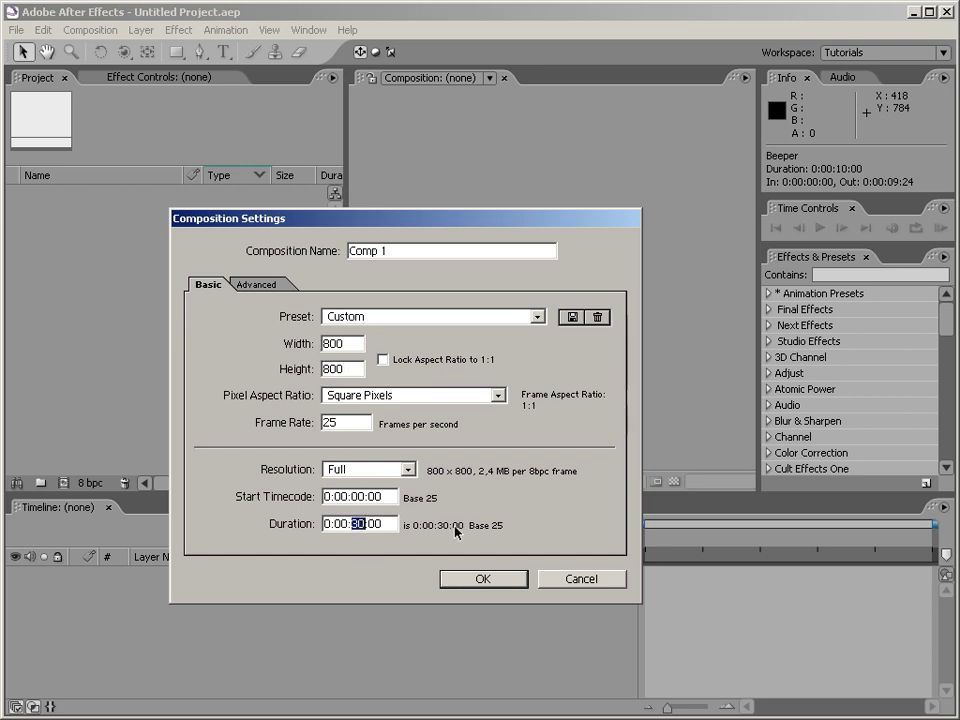
{"action": "left_click", "coordinate": [482, 578]}
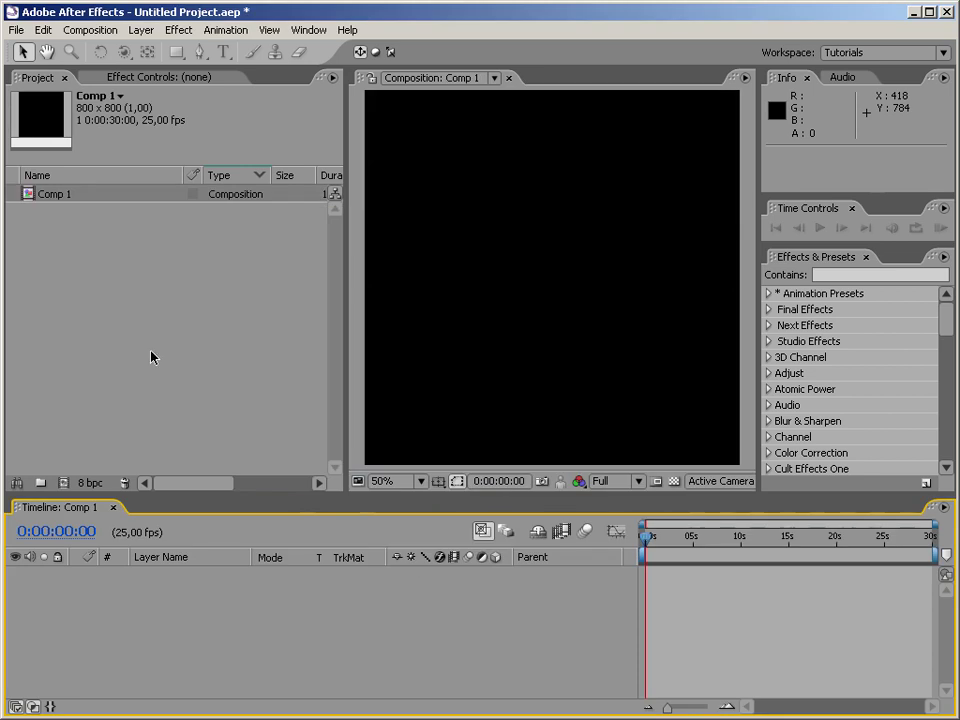
Set the composition's preview resolution to Half and rename the composition Radial Radar.
{"action": "left_click", "coordinate": [612, 481]}
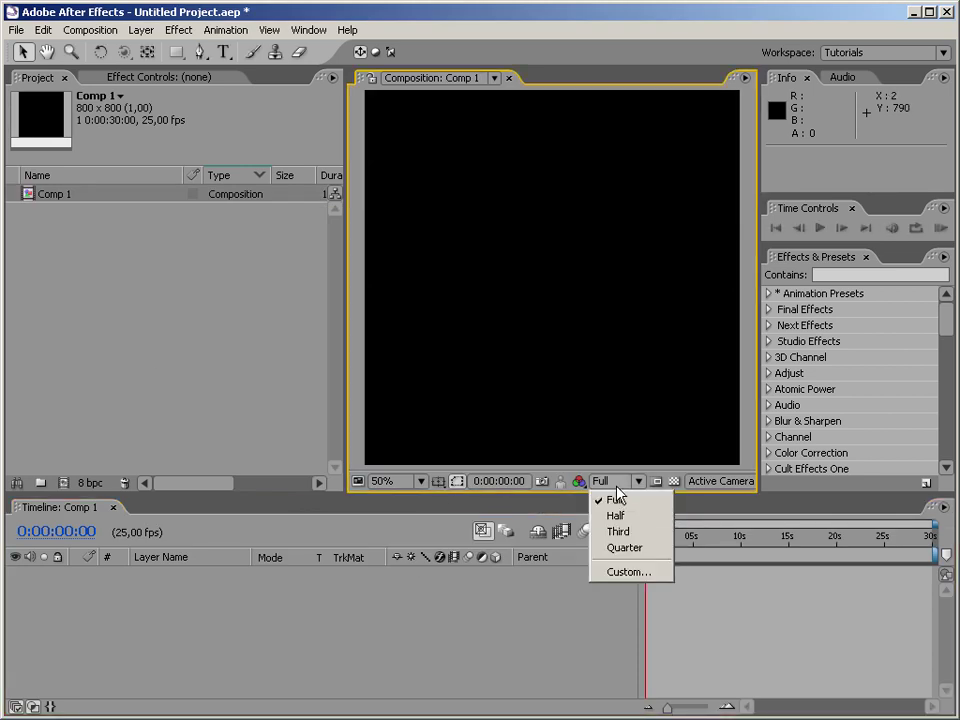
{"action": "left_click", "coordinate": [622, 516]}
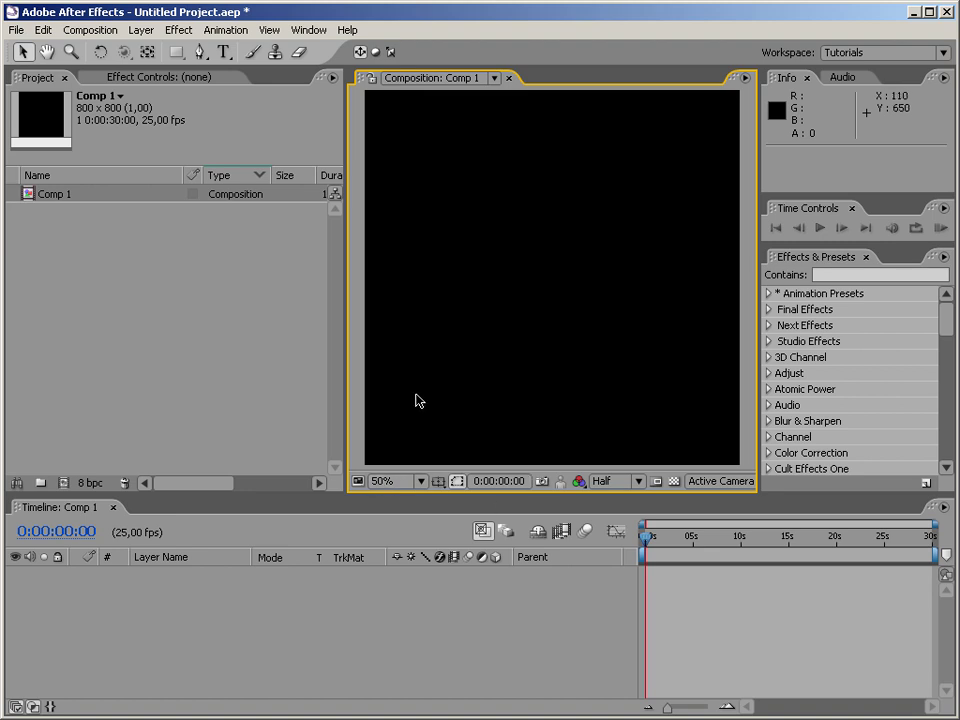
{"action": "left_click", "coordinate": [66, 207]}
{"action": "key", "text": "Return"}
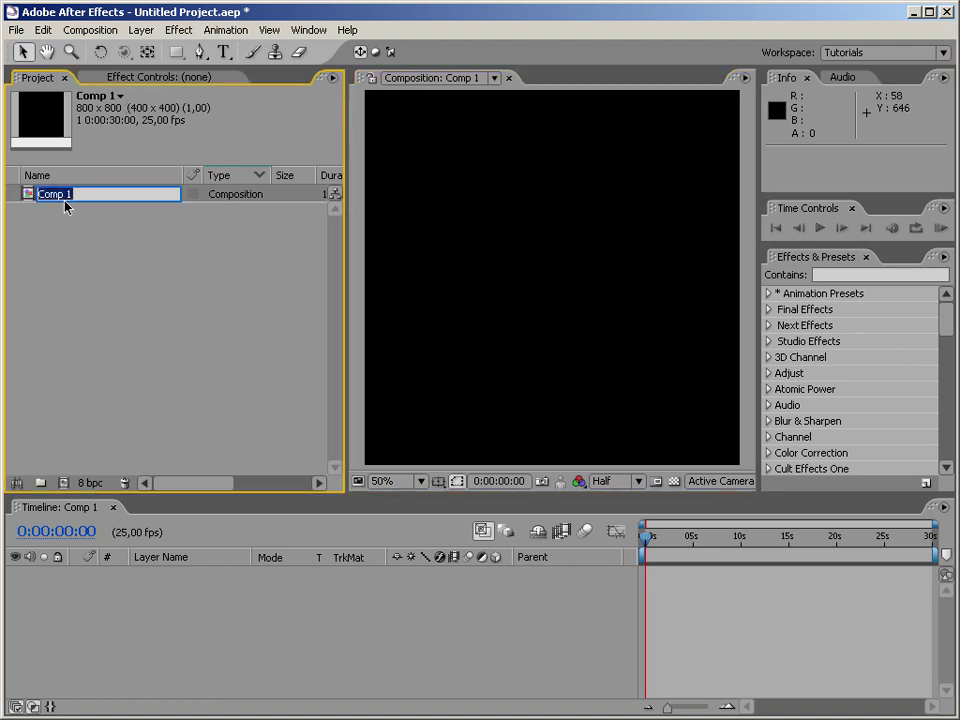
{"action": "type", "text": "Radial Radar"}
{"action": "key", "text": "Return"}
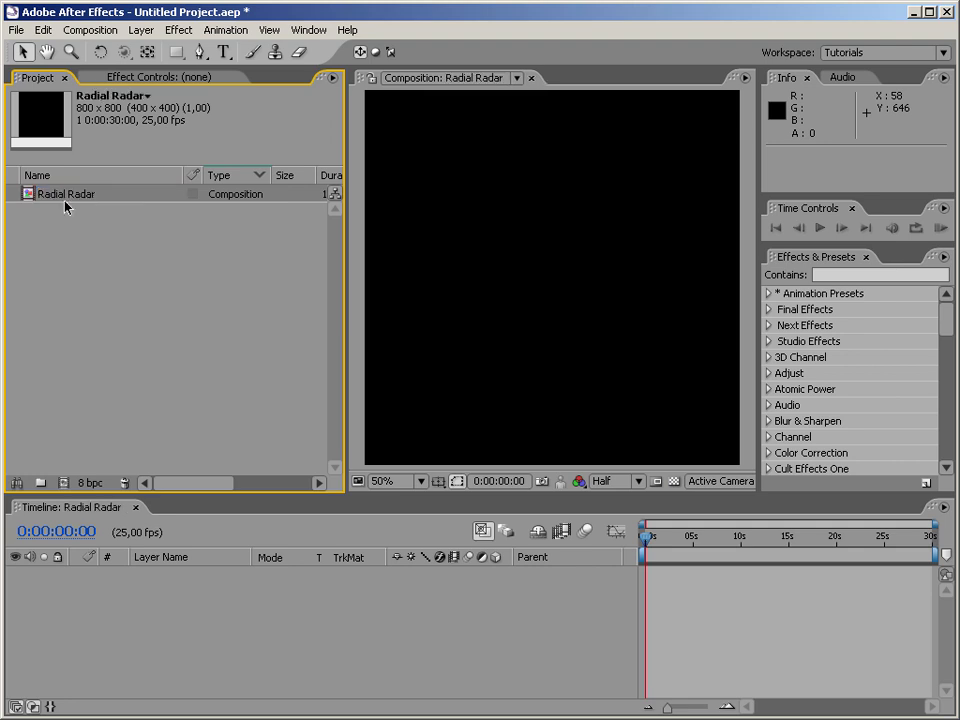
Add a composition-sized solid layer to Radial Radar and rename the layer Grid.
{"action": "right_click", "coordinate": [327, 601]}
{"action": "mouse_move", "coordinate": [470, 608]}
{"action": "left_click", "coordinate": [585, 649]}
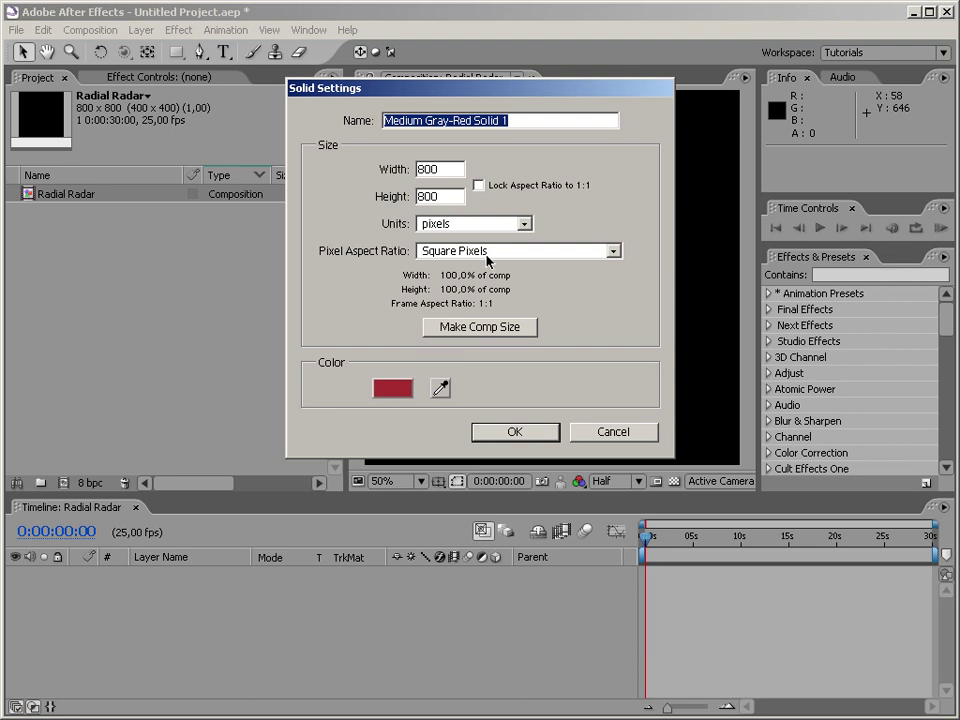
{"action": "left_click", "coordinate": [457, 331]}
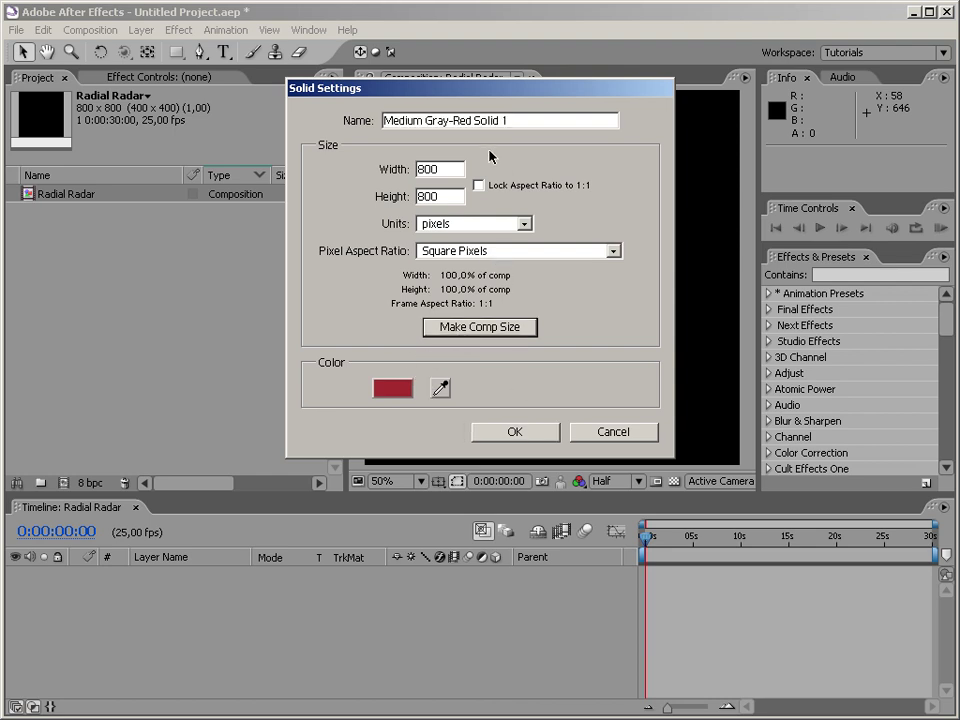
{"action": "left_click", "coordinate": [514, 431]}
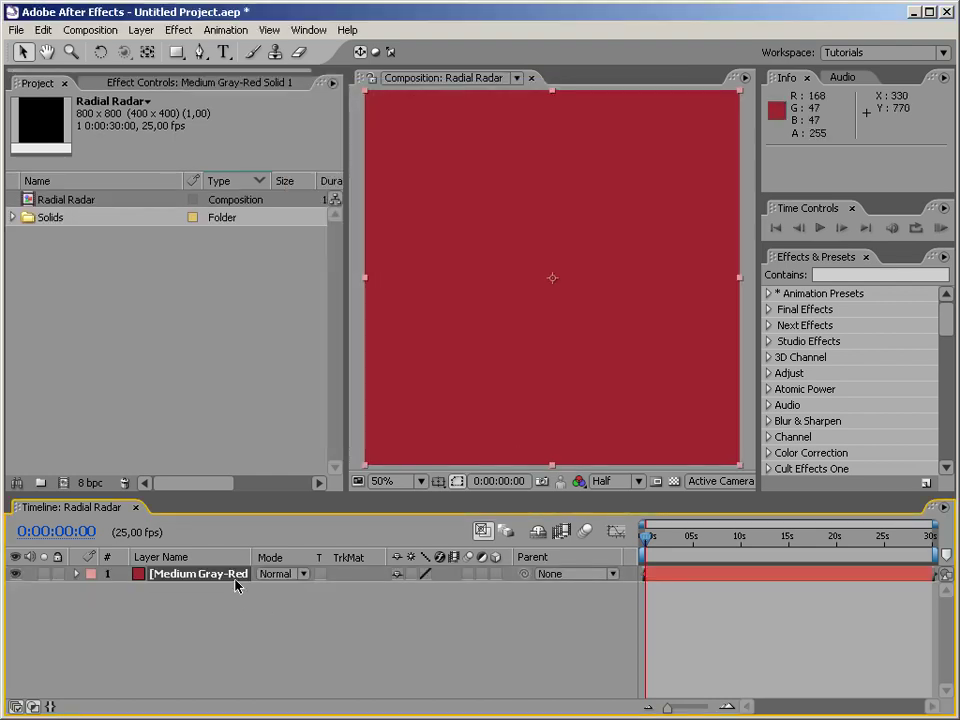
{"action": "key", "text": "Return"}
{"action": "type", "text": "Grid"}
{"action": "key", "text": "Return"}
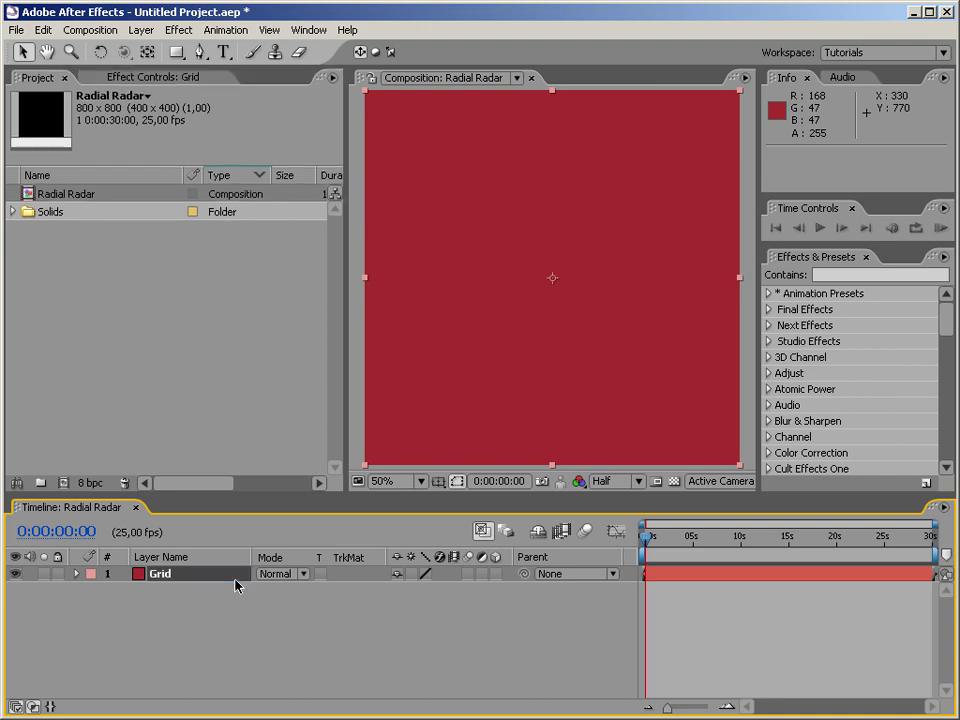
Find the Grid effect in the Generate category and apply it to the Grid layer.
{"action": "left_click", "coordinate": [836, 274]}
{"action": "type", "text": "grid"}
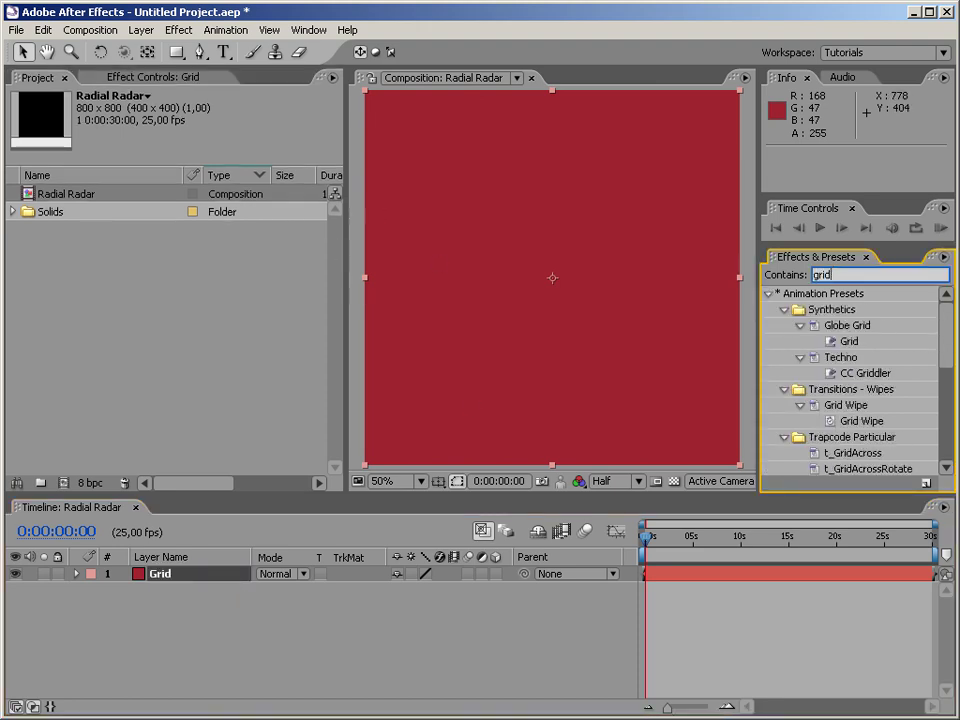
{"action": "left_click", "coordinate": [768, 293]}
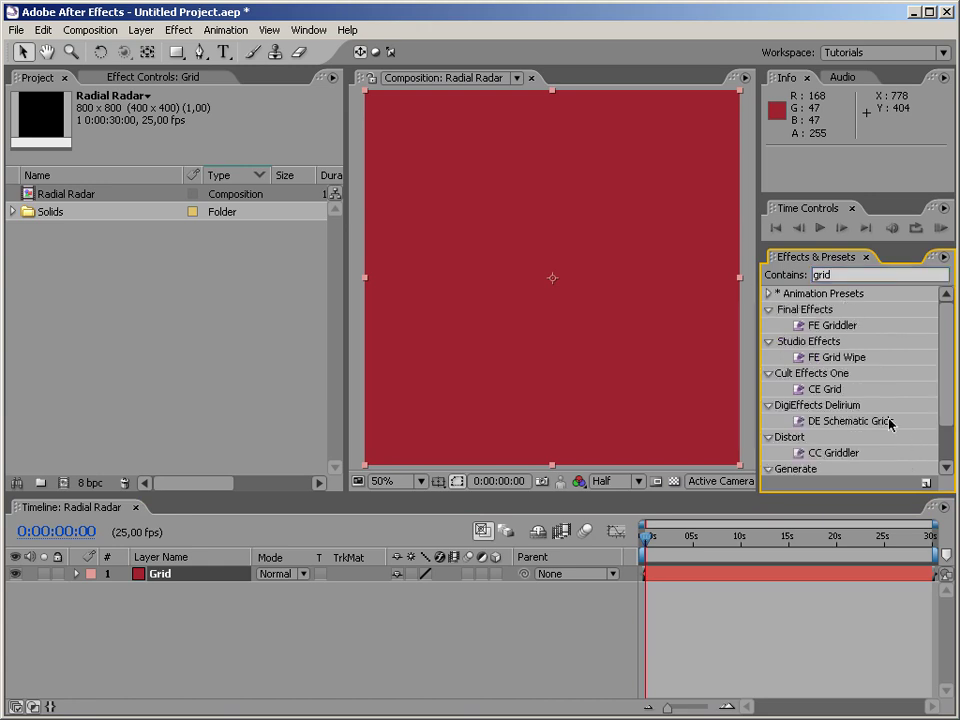
{"action": "scroll", "coordinate": [850, 400], "scroll_direction": "down", "scroll_amount": 1}
{"action": "left_click", "coordinate": [815, 436]}
{"action": "double_click", "coordinate": [815, 436]}
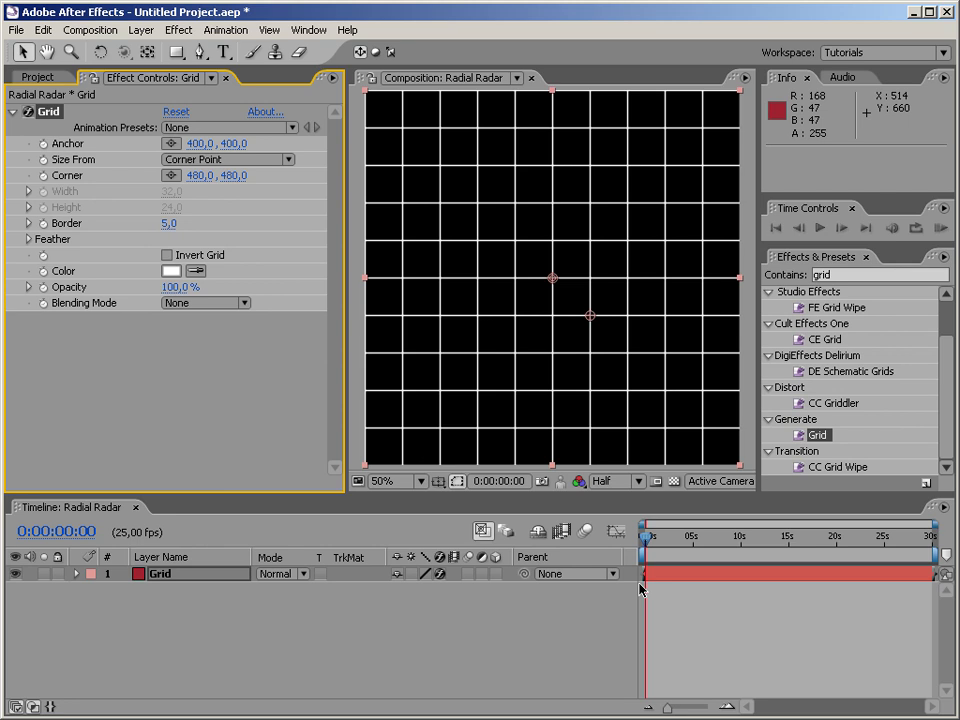
Change the Grid effect's line colour from white to a dark green.
{"action": "left_click", "coordinate": [171, 271]}
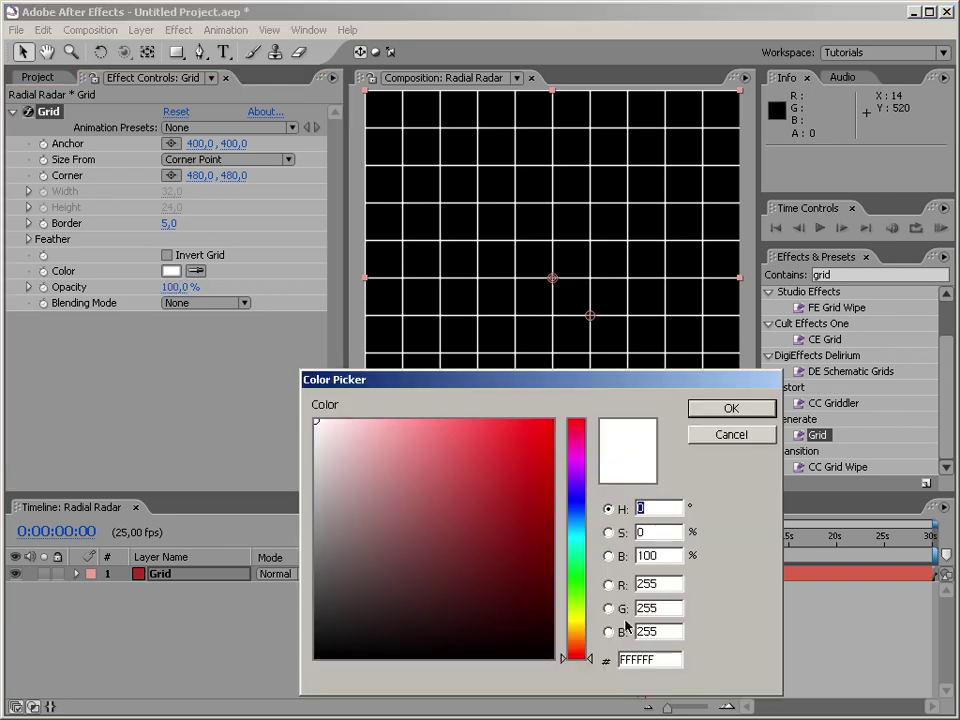
{"action": "left_click", "coordinate": [576, 580]}
{"action": "left_click", "coordinate": [491, 530]}
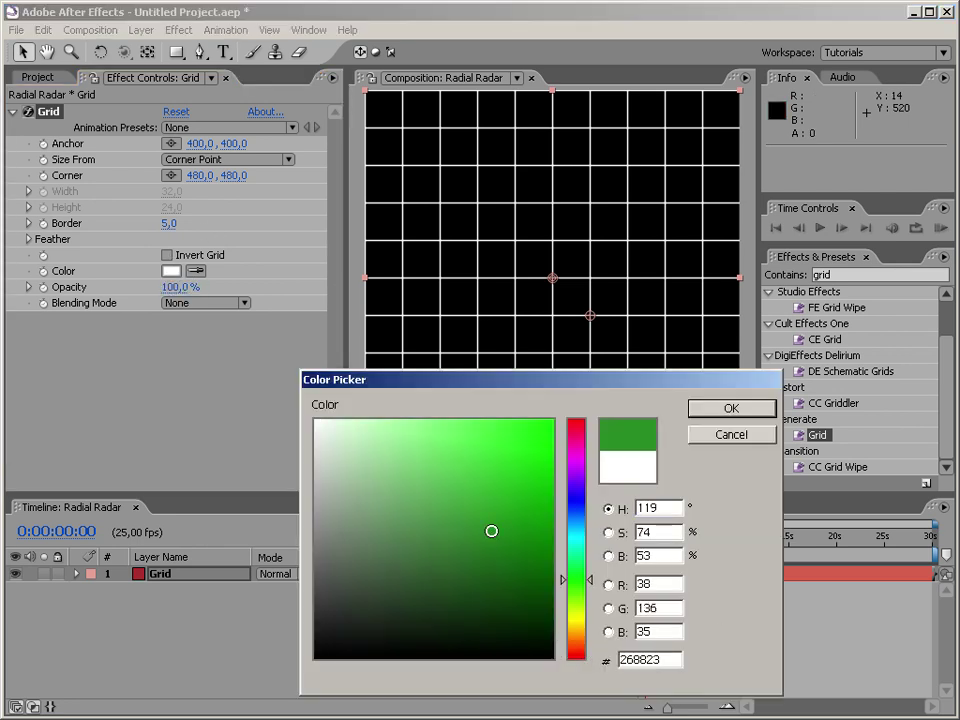
{"action": "left_click", "coordinate": [512, 561]}
{"action": "left_click", "coordinate": [735, 410]}
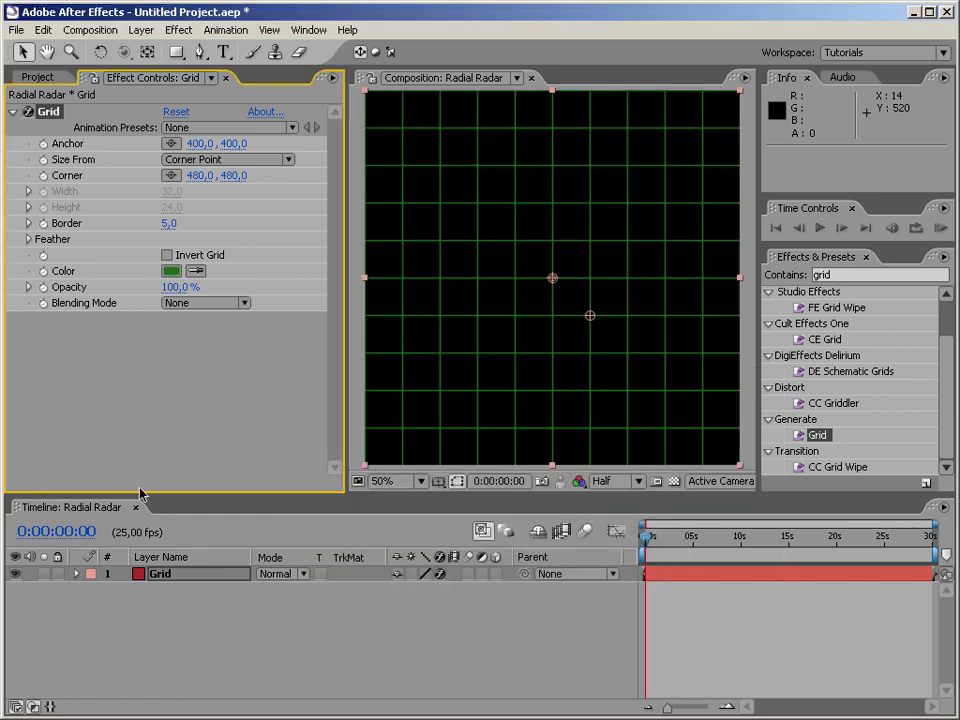
Add an 800 × 800 pixel solid layer to Radial Radar and rename the layer Scanner.
{"action": "left_click", "coordinate": [289, 628]}
{"action": "right_click", "coordinate": [290, 629]}
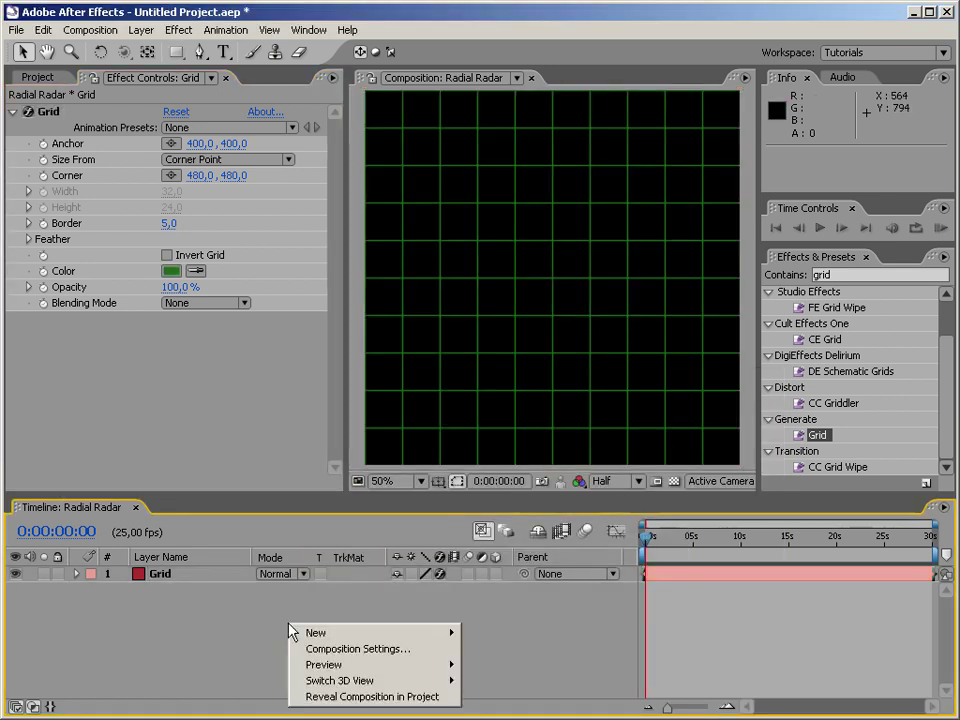
{"action": "mouse_move", "coordinate": [300, 633]}
{"action": "left_click", "coordinate": [493, 673]}
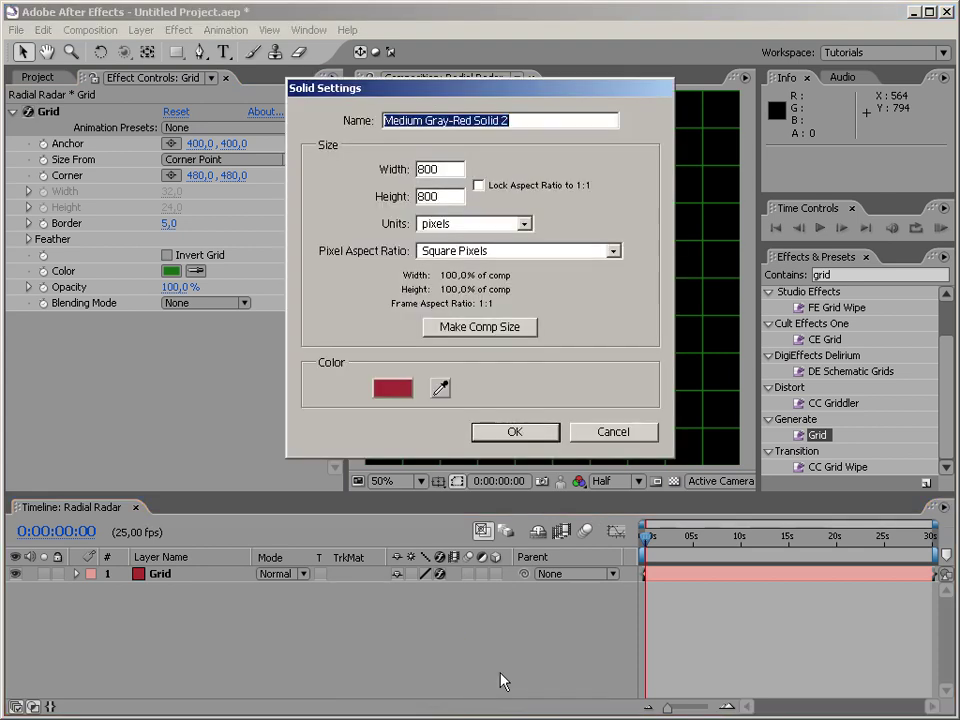
{"action": "left_click", "coordinate": [517, 433]}
{"action": "key", "text": "Return"}
{"action": "type", "text": "Scanner"}
{"action": "key", "text": "Return"}
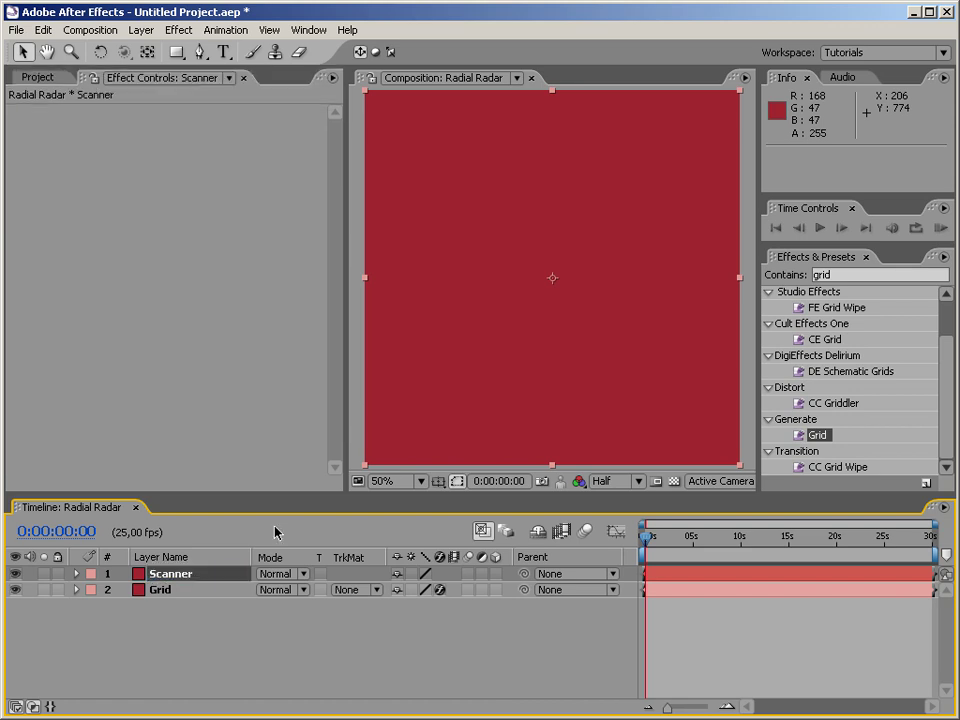
Find the Beam effect in the Generate category and apply it to the Scanner layer.
{"action": "left_click", "coordinate": [880, 274]}
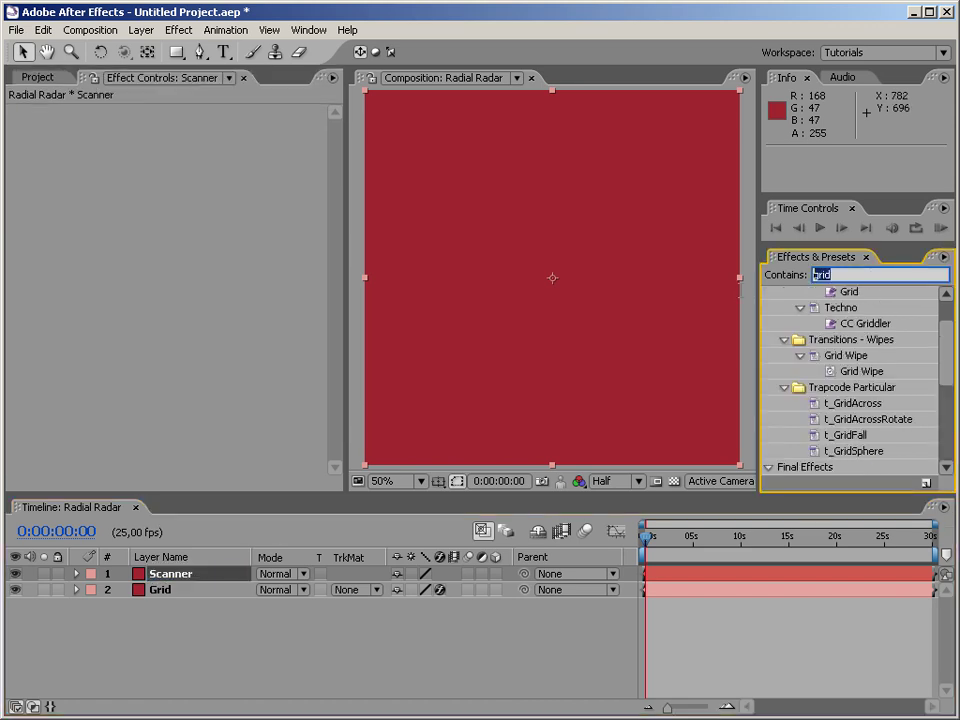
{"action": "type", "text": "Beam"}
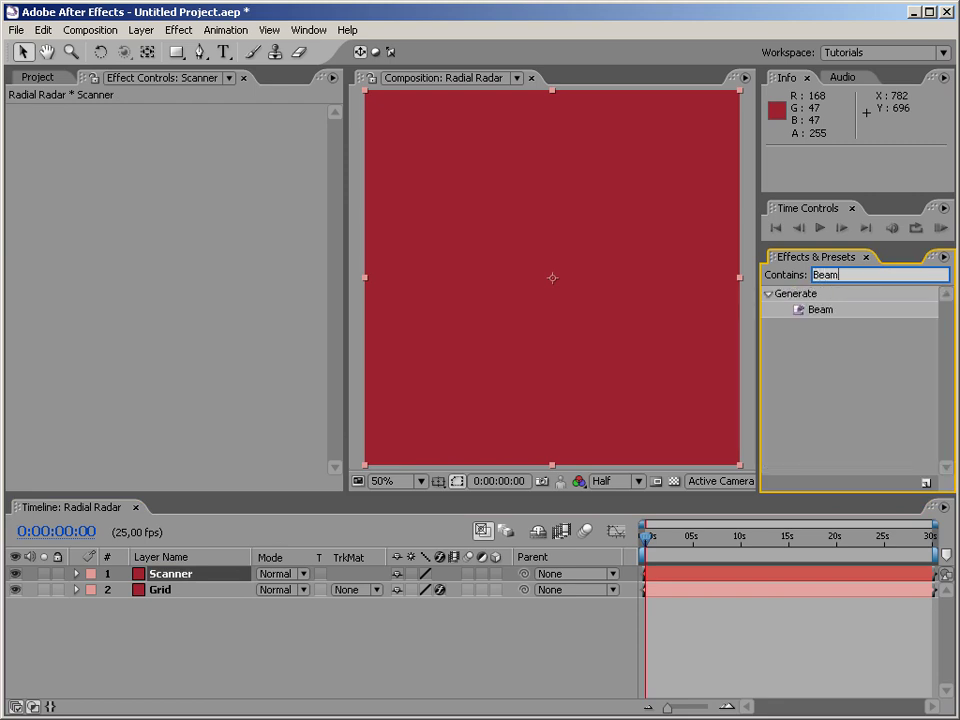
{"action": "left_click_drag", "start_coordinate": [799, 309], "coordinate": [574, 358]}
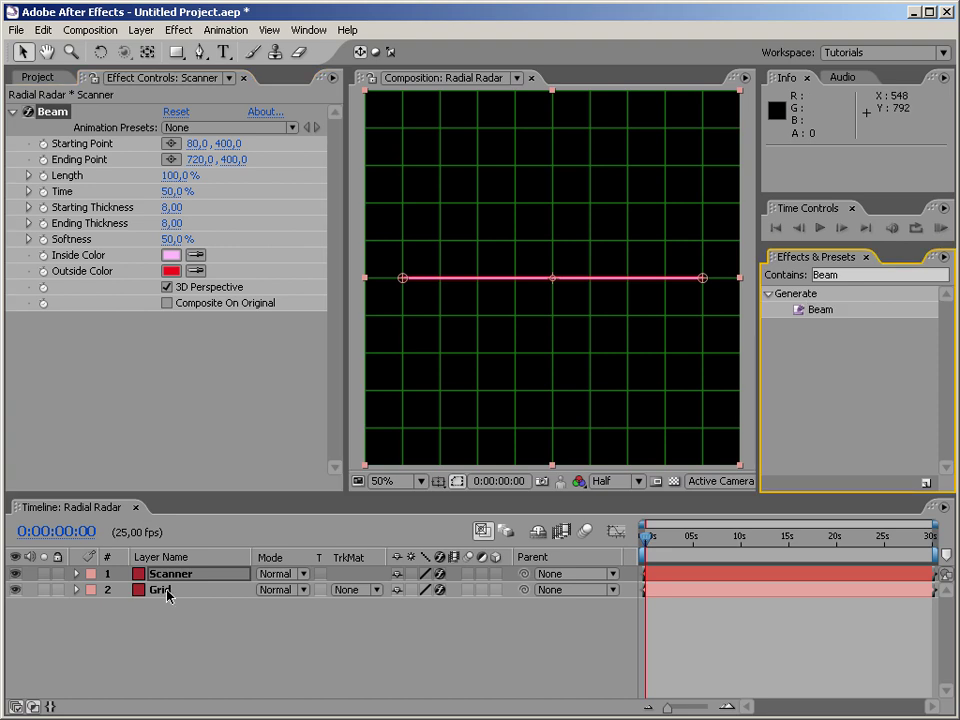
Add an adjustment layer above Scanner and apply the Polar Coordinates effect to it.
{"action": "right_click", "coordinate": [190, 623]}
{"action": "mouse_move", "coordinate": [210, 630]}
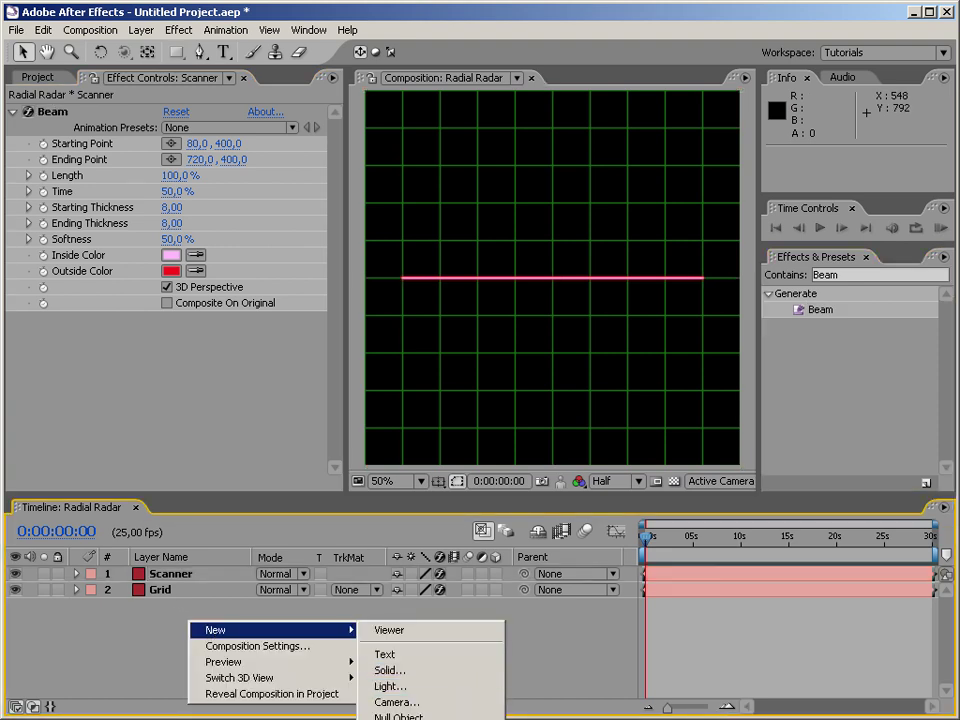
{"action": "left_click", "coordinate": [490, 717]}
{"action": "left_click", "coordinate": [786, 275]}
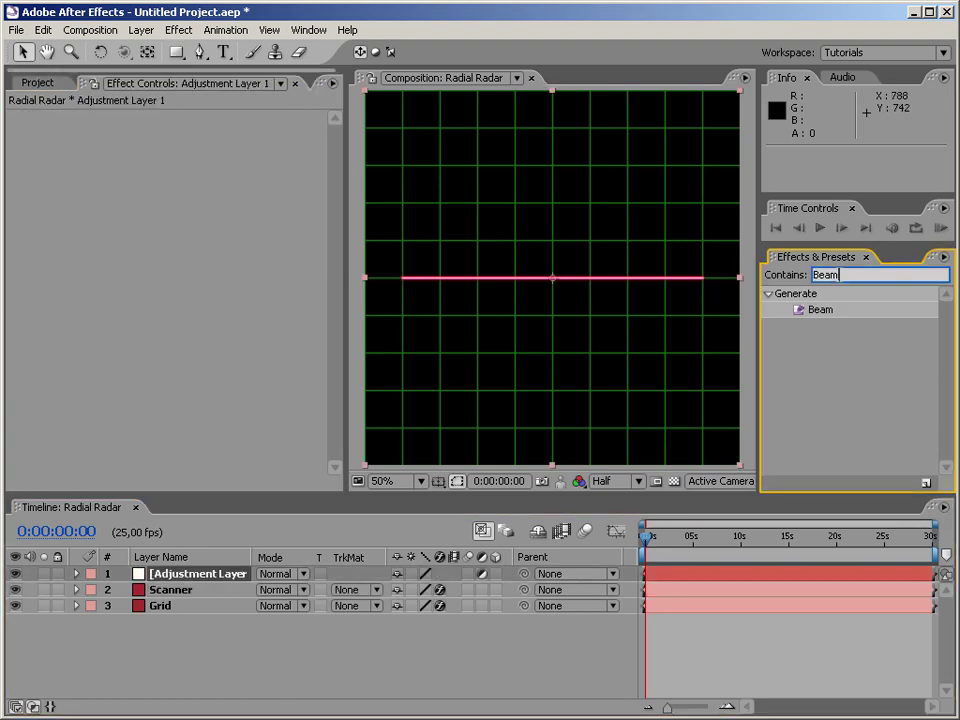
{"action": "type", "text": "pr"}
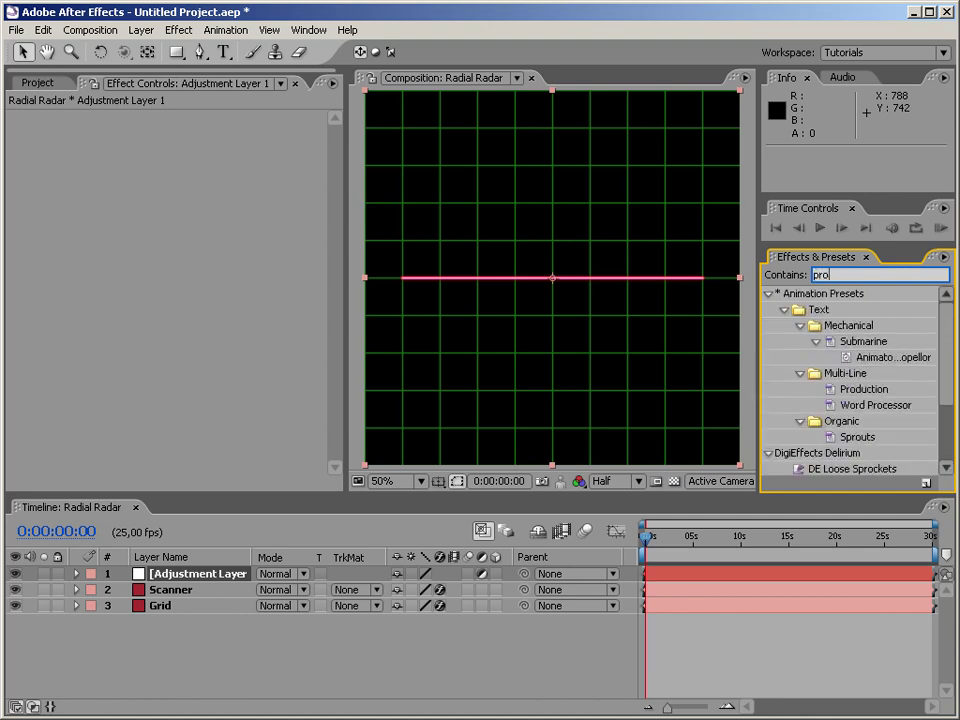
{"action": "key", "text": "BackSpace"}
{"action": "type", "text": "ola"}
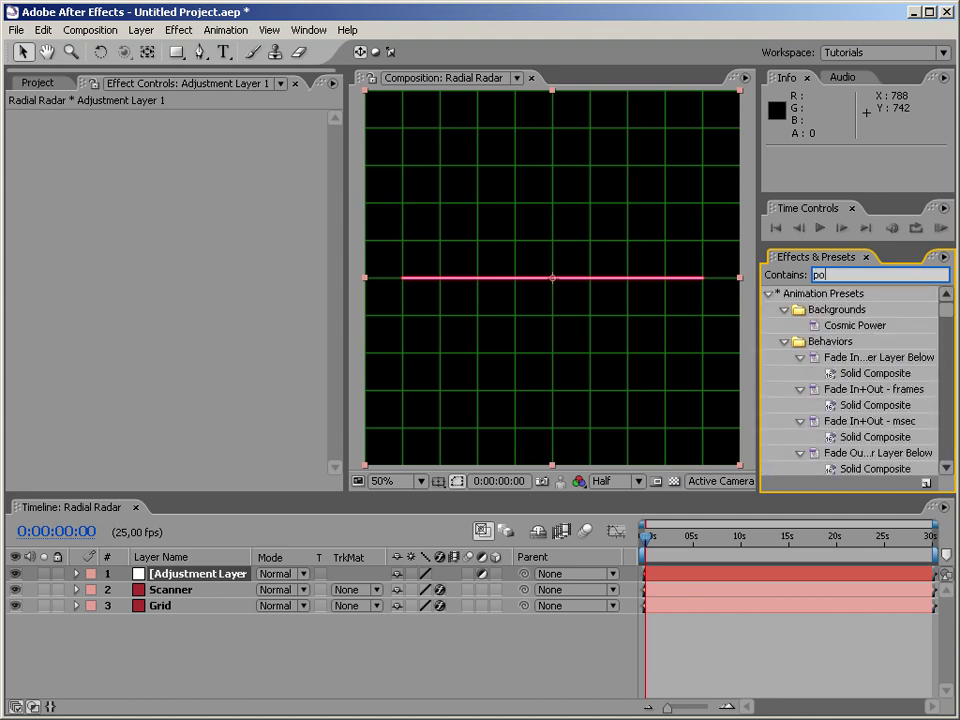
{"action": "left_click_drag", "start_coordinate": [845, 310], "coordinate": [205, 576]}
Set Polar Coordinates to the Rect to Polar conversion with an interpolation of 100%.
{"action": "left_click", "coordinate": [198, 170]}
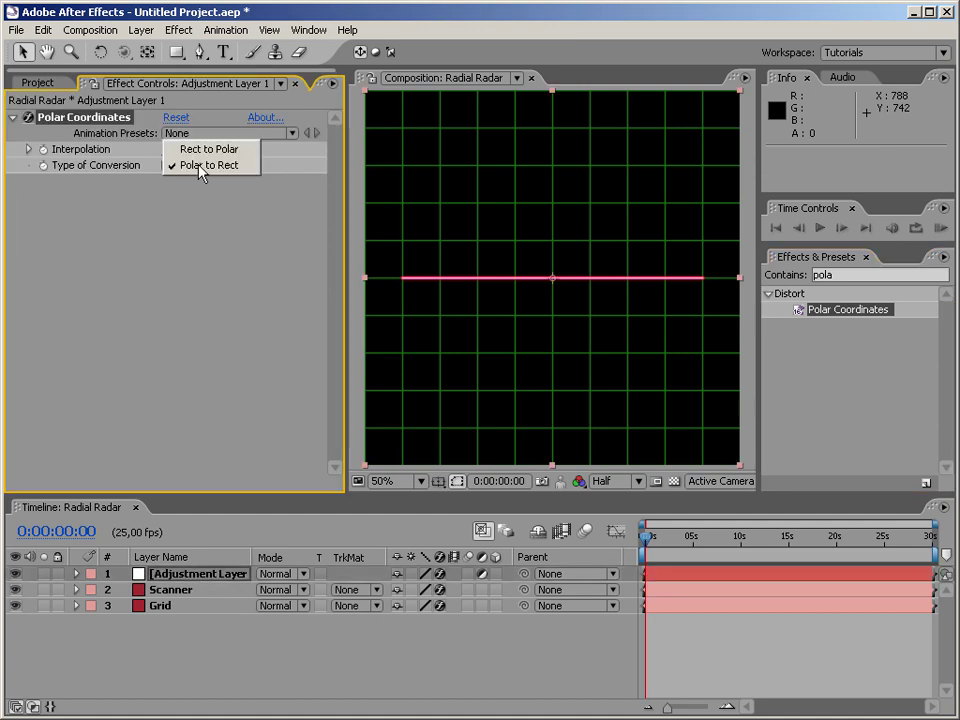
{"action": "left_click", "coordinate": [200, 150]}
{"action": "left_click_drag", "start_coordinate": [171, 150], "coordinate": [266, 134]}
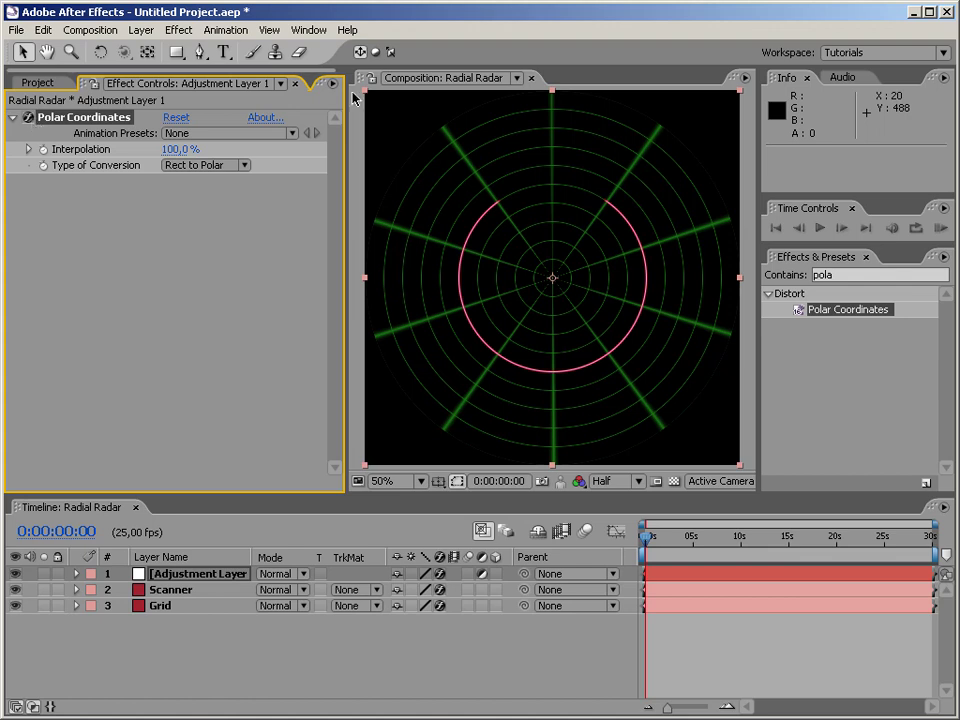
Switch off Polar Coordinates on the adjustment layer and set the Scanner beam's inside colour to bright green (30FF00).
{"action": "left_click", "coordinate": [28, 118]}
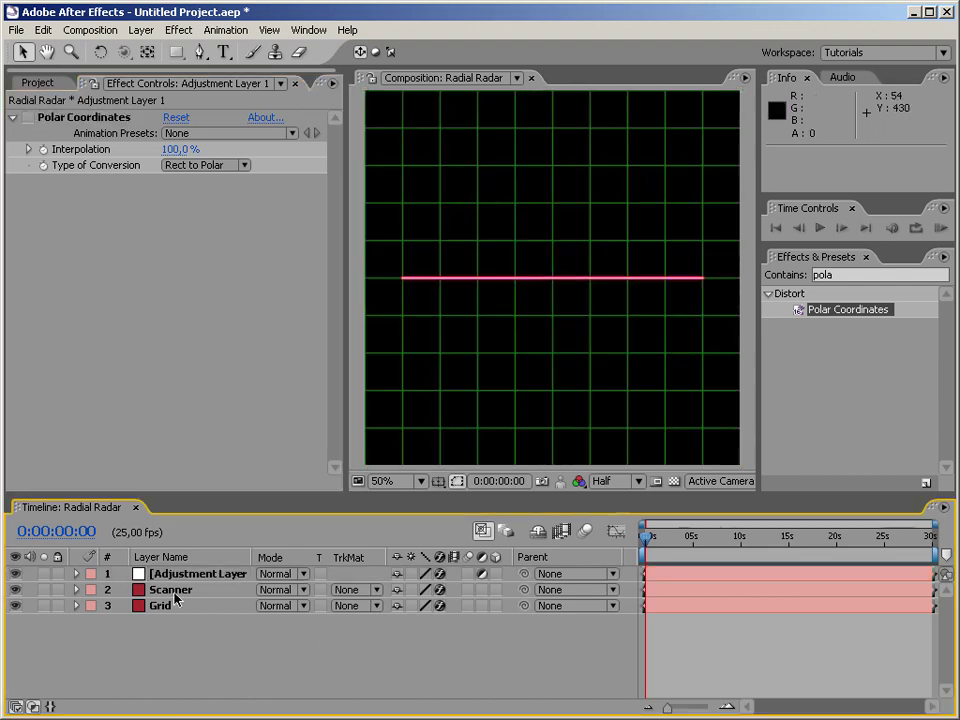
{"action": "left_click", "coordinate": [176, 591]}
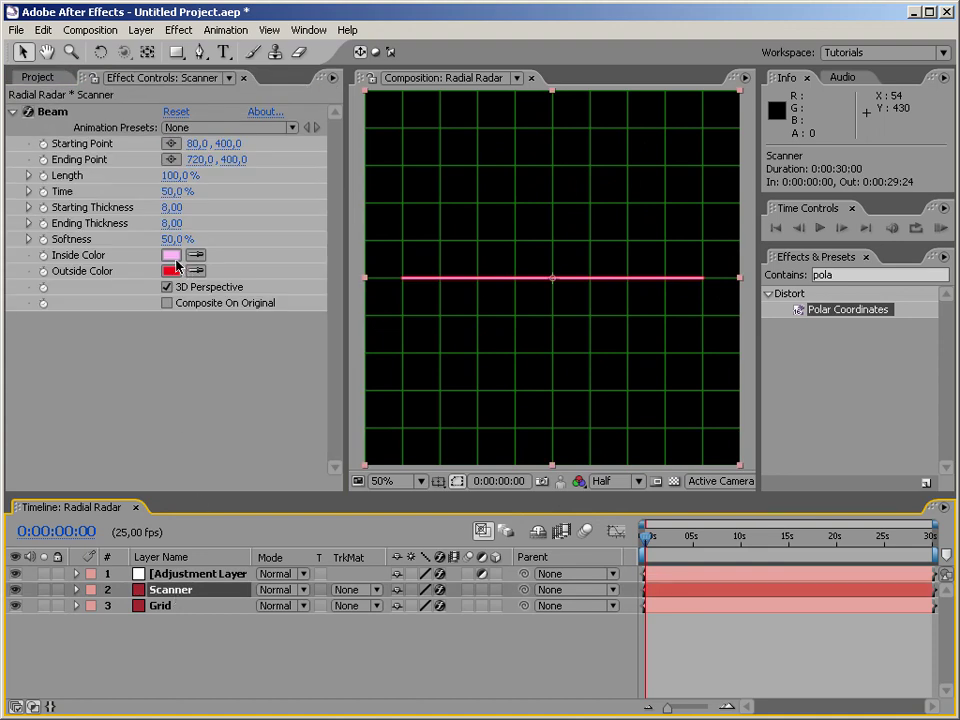
{"action": "left_click", "coordinate": [172, 256]}
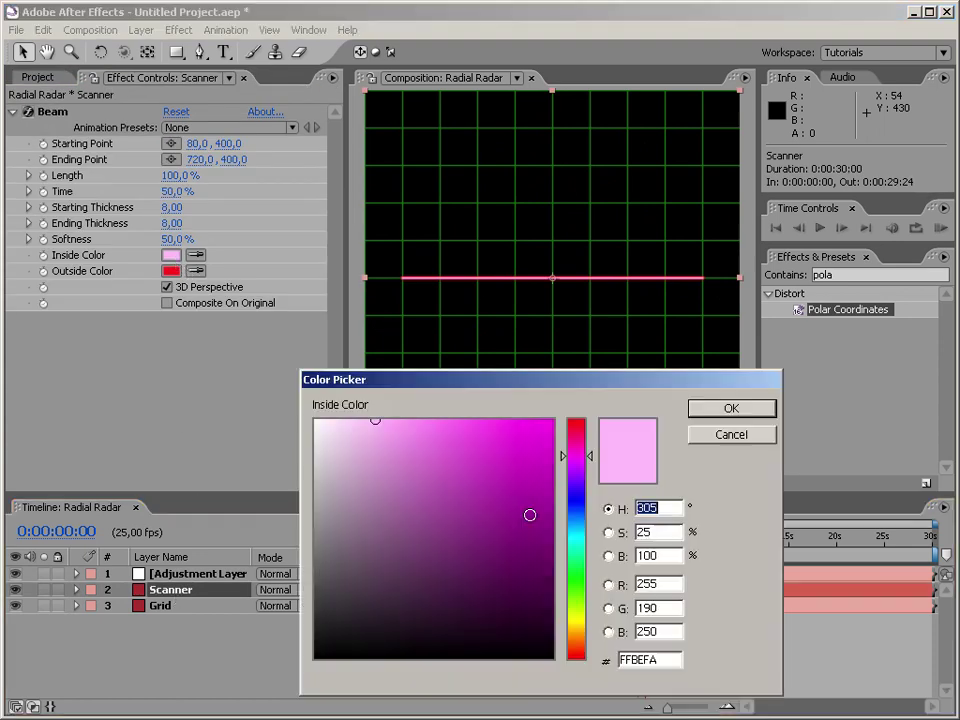
{"action": "left_click", "coordinate": [577, 585]}
{"action": "left_click_drag", "start_coordinate": [545, 430], "coordinate": [606, 392]}
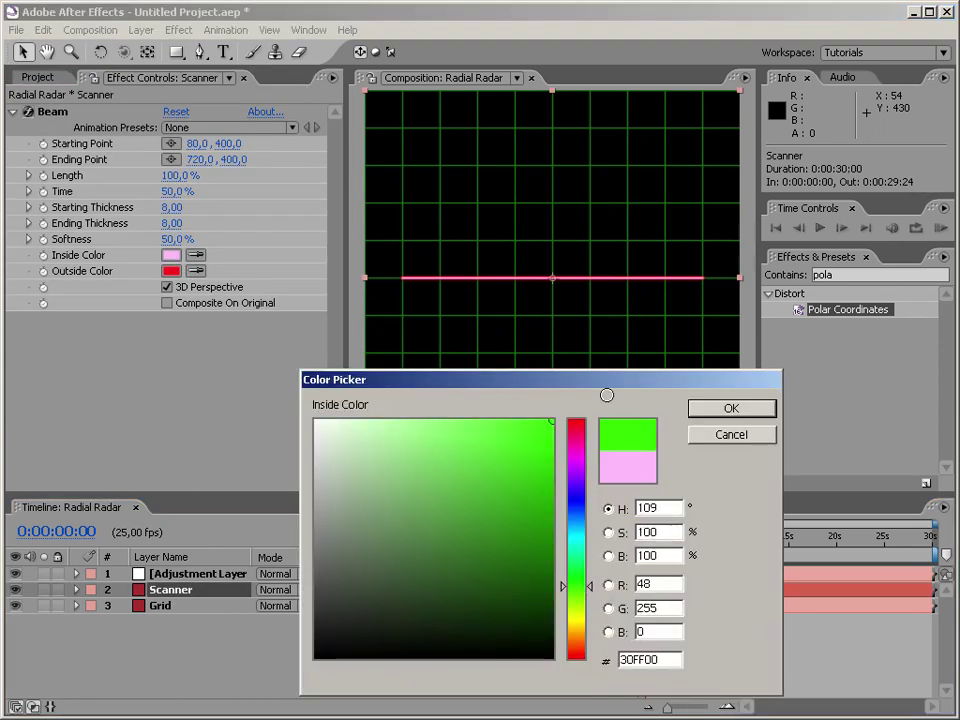
{"action": "left_click", "coordinate": [727, 410]}
Set the beam's outside colour to a darker, muted green.
{"action": "left_click", "coordinate": [172, 271]}
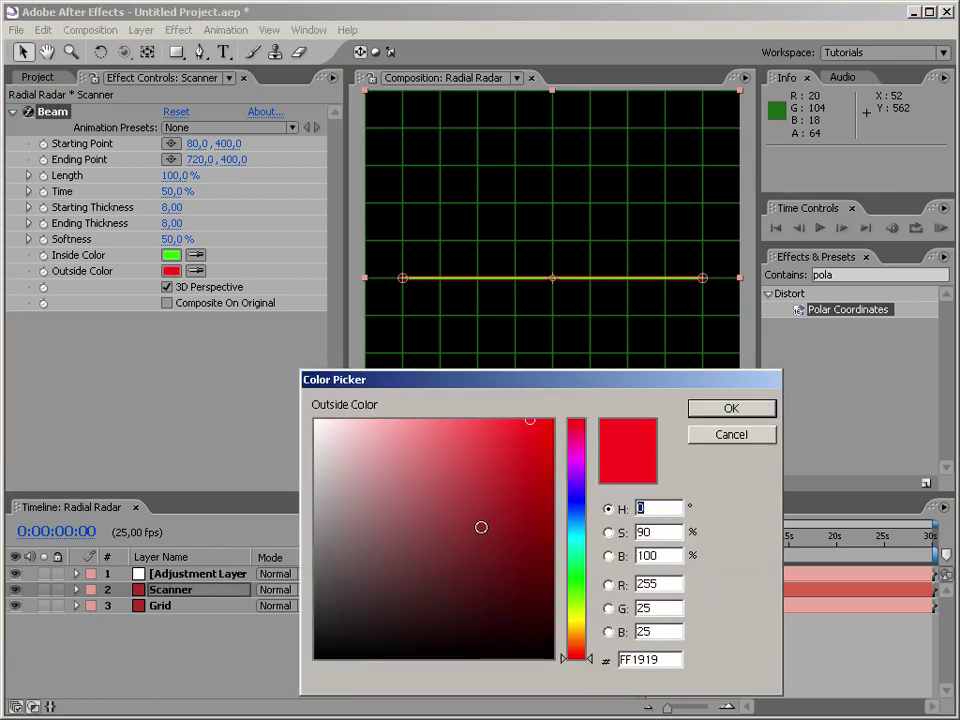
{"action": "left_click_drag", "start_coordinate": [578, 622], "coordinate": [577, 594]}
{"action": "left_click", "coordinate": [516, 541]}
{"action": "left_click", "coordinate": [731, 408]}
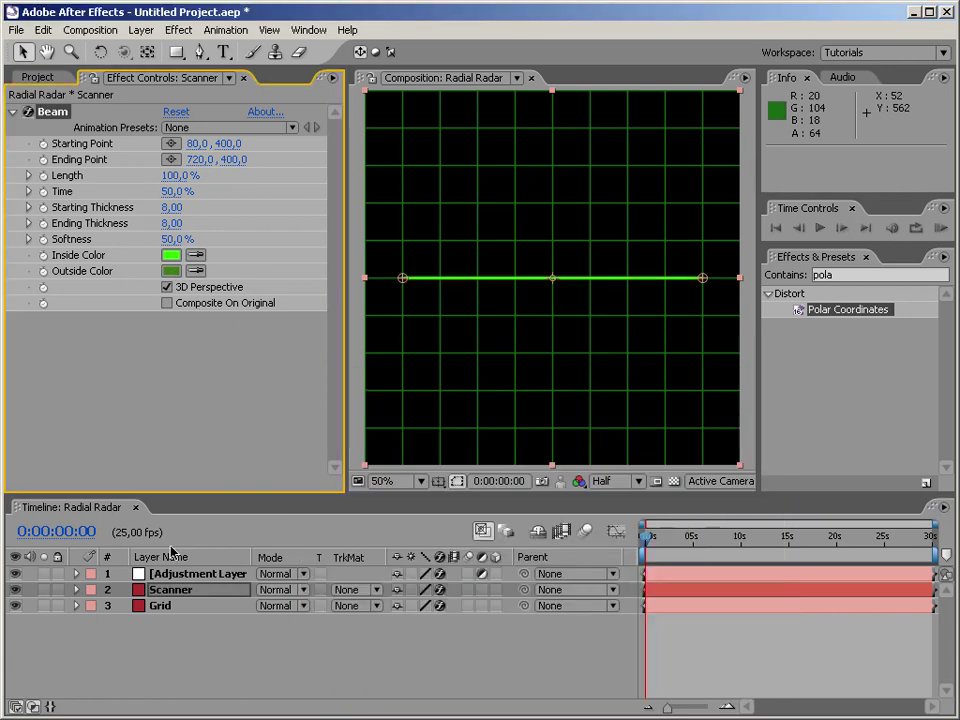
Stretch the beam across the whole composition by setting its starting point X to 0 and its ending point X to 800.
{"action": "left_click", "coordinate": [197, 143]}
{"action": "left_click", "coordinate": [293, 388]}
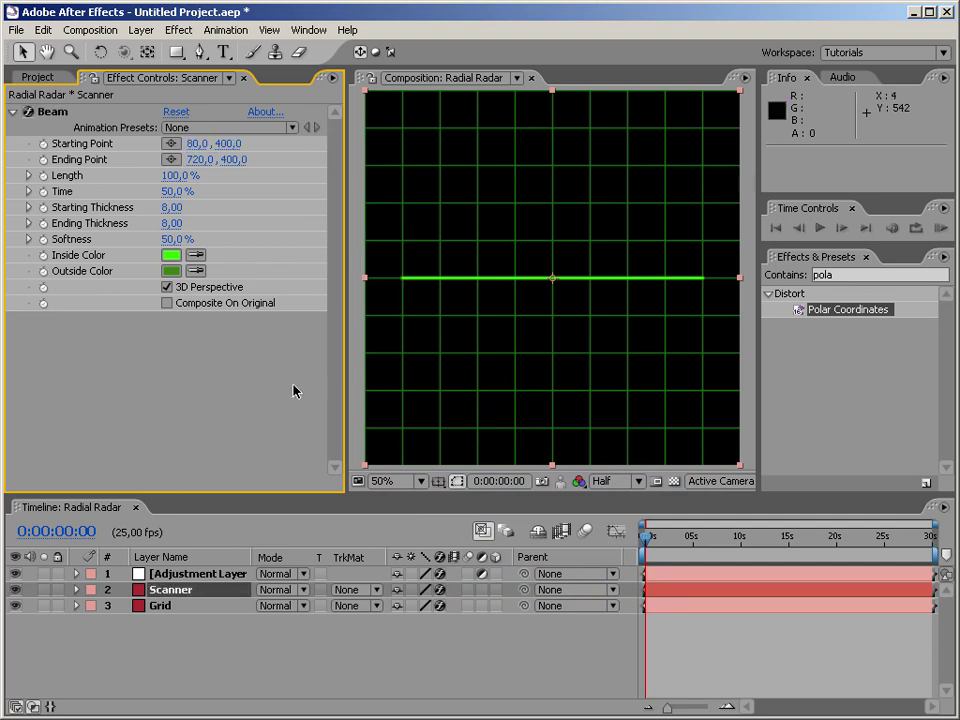
{"action": "left_click", "coordinate": [197, 143]}
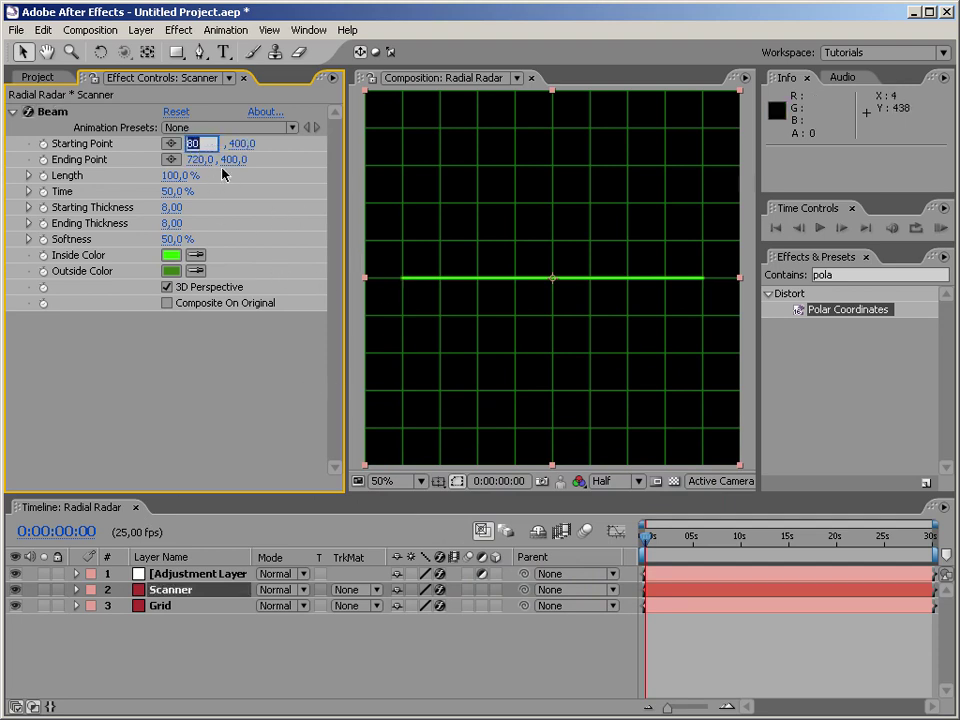
{"action": "type", "text": "0"}
{"action": "key", "text": "Return"}
{"action": "left_click", "coordinate": [233, 159]}
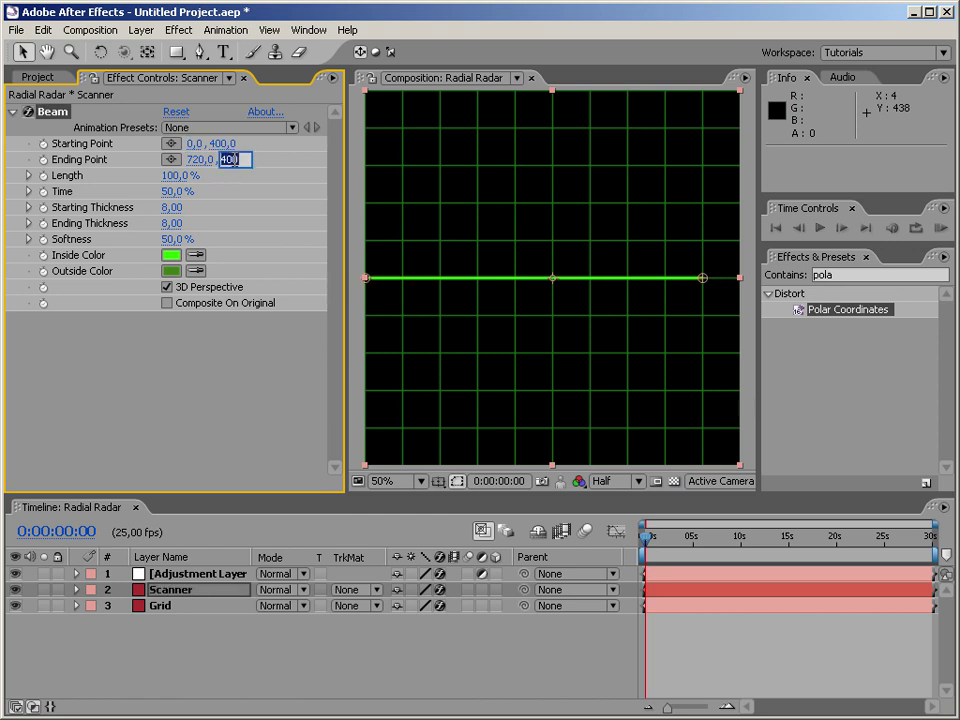
{"action": "key", "text": "Return"}
{"action": "left_click", "coordinate": [203, 159]}
{"action": "type", "text": "800"}
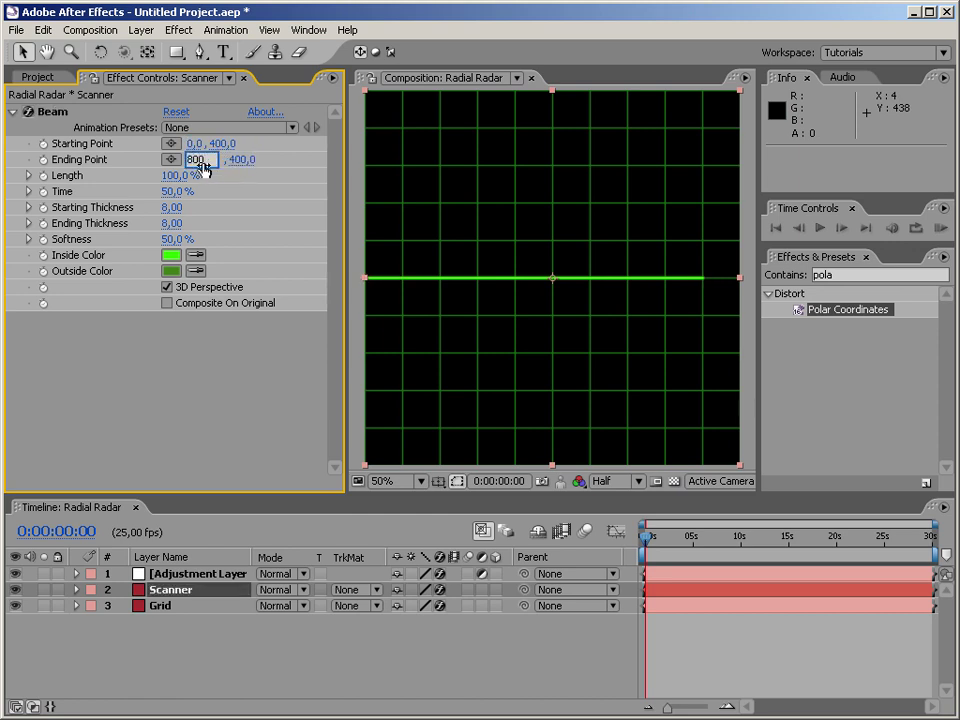
{"action": "key", "text": "Return"}
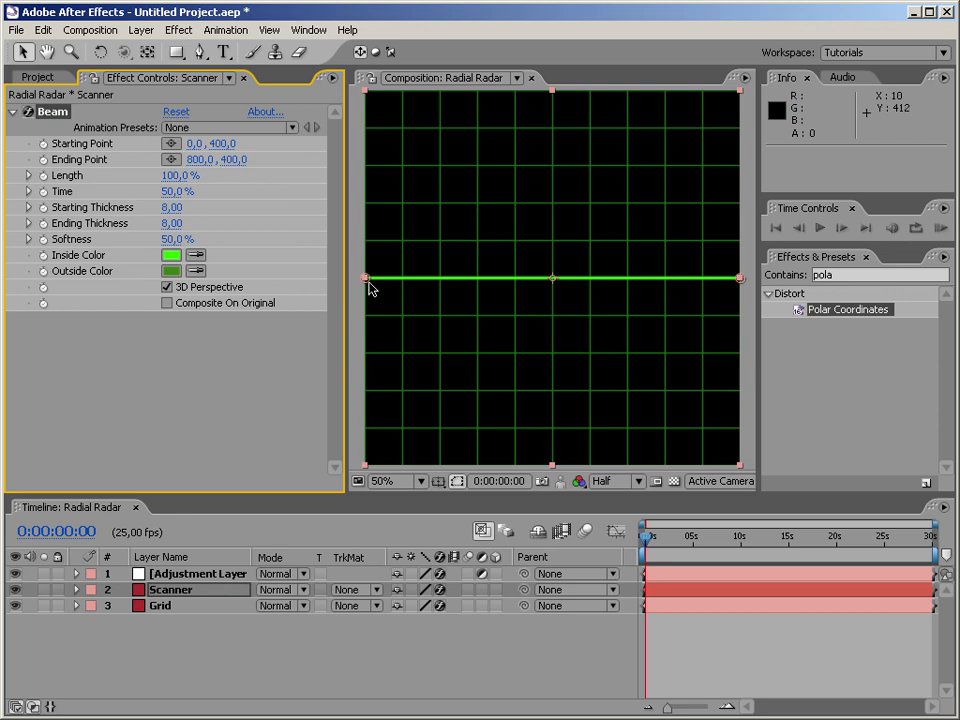
Re-enable Polar Coordinates on the adjustment layer and hide that layer.
{"action": "left_click", "coordinate": [200, 574]}
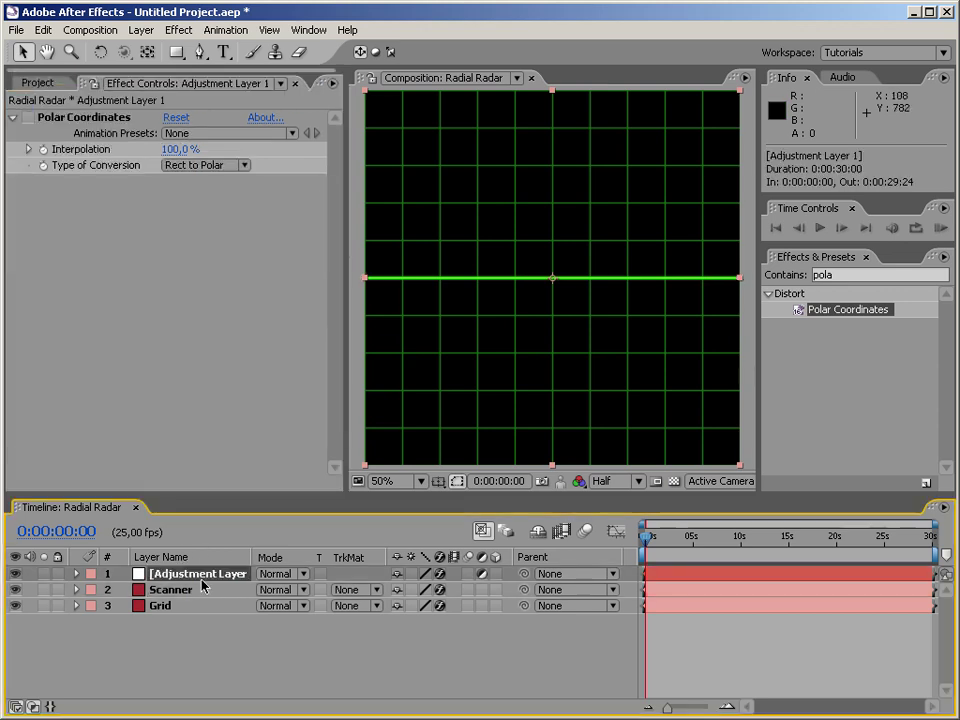
{"action": "left_click", "coordinate": [27, 118]}
{"action": "left_click", "coordinate": [27, 118]}
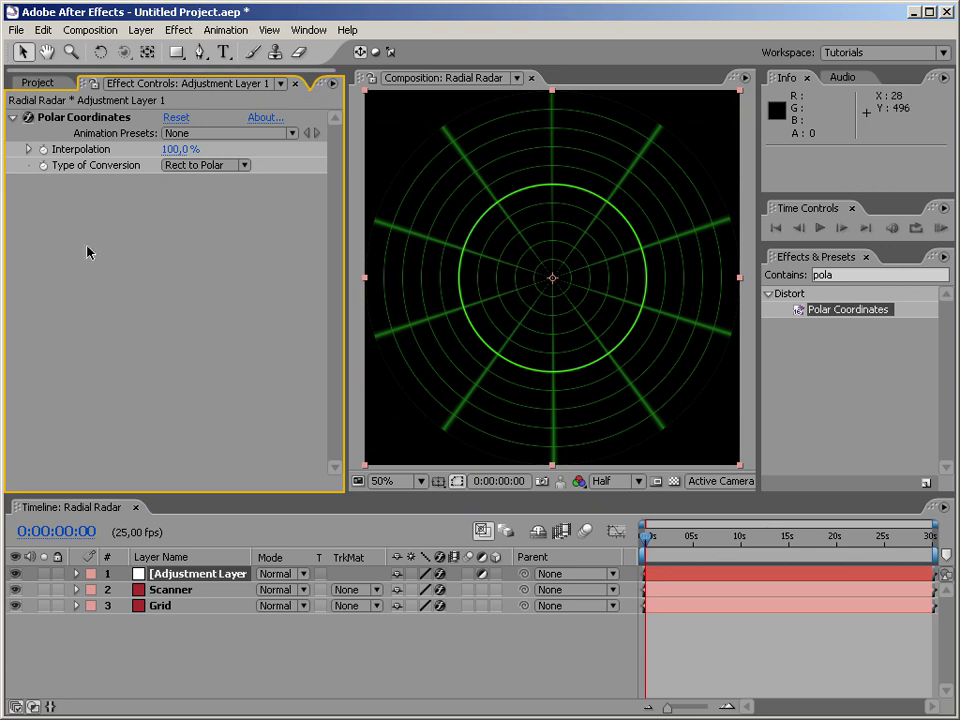
{"action": "left_click", "coordinate": [15, 574]}
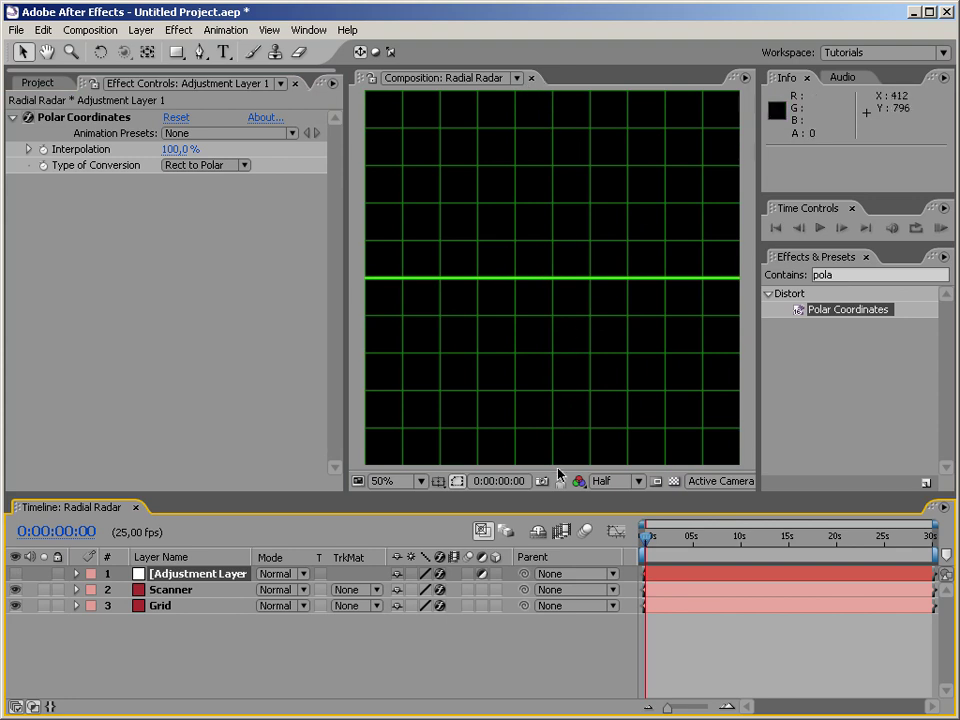
{"action": "left_click", "coordinate": [251, 643]}
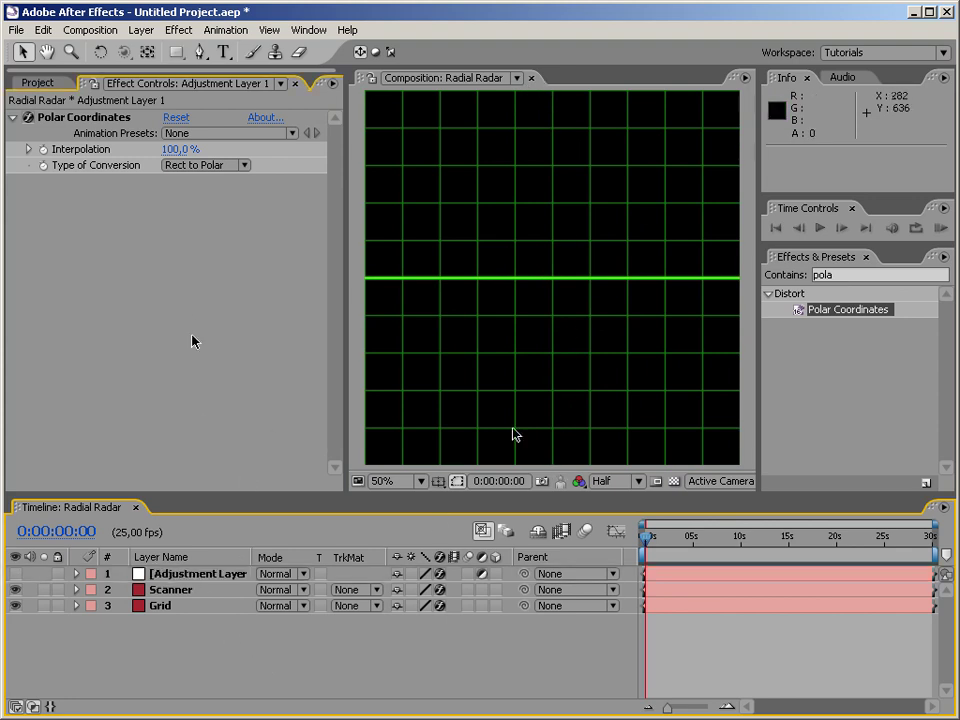
Find Slider Control among the Expression Controls and apply it to the Scanner layer above the Beam effect.
{"action": "left_click", "coordinate": [182, 590]}
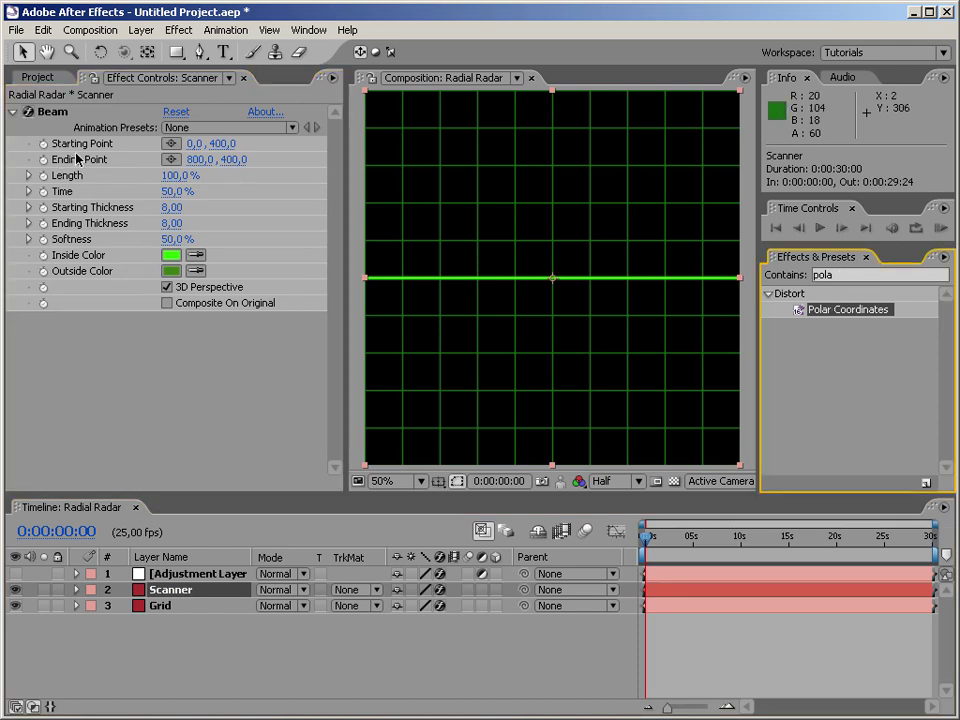
{"action": "left_click", "coordinate": [860, 274]}
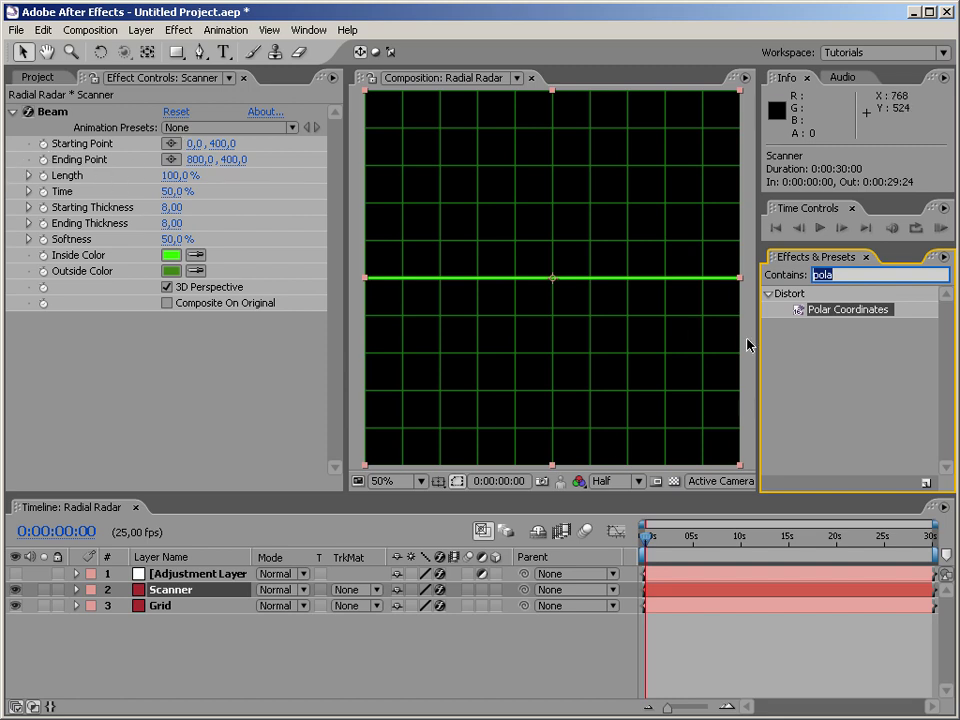
{"action": "type", "text": "slider"}
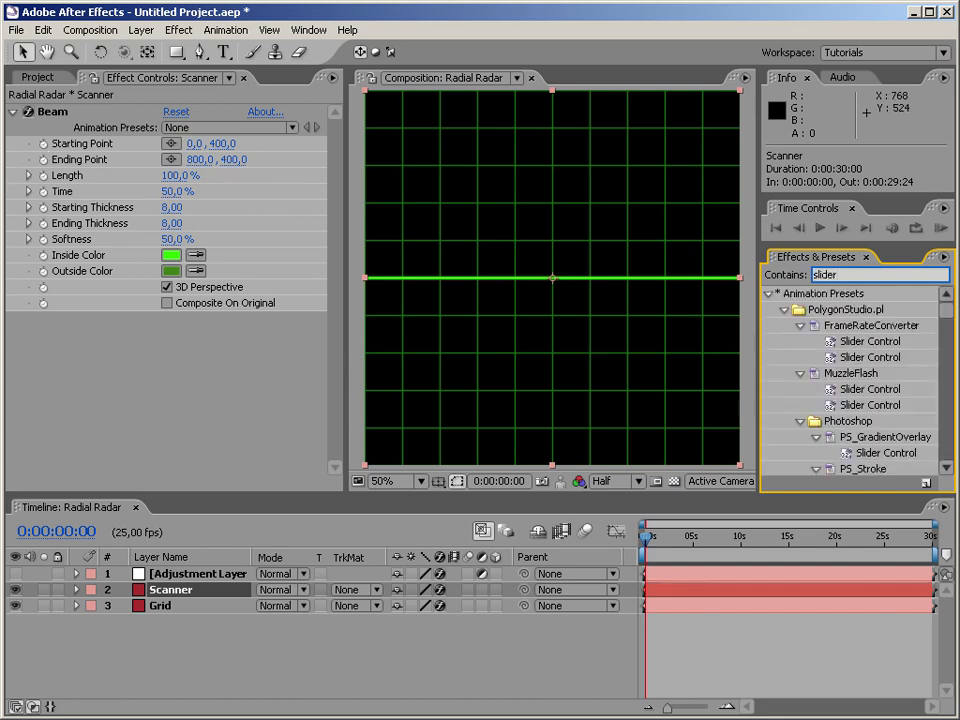
{"action": "left_click", "coordinate": [768, 293]}
{"action": "left_click_drag", "start_coordinate": [850, 333], "coordinate": [180, 128]}
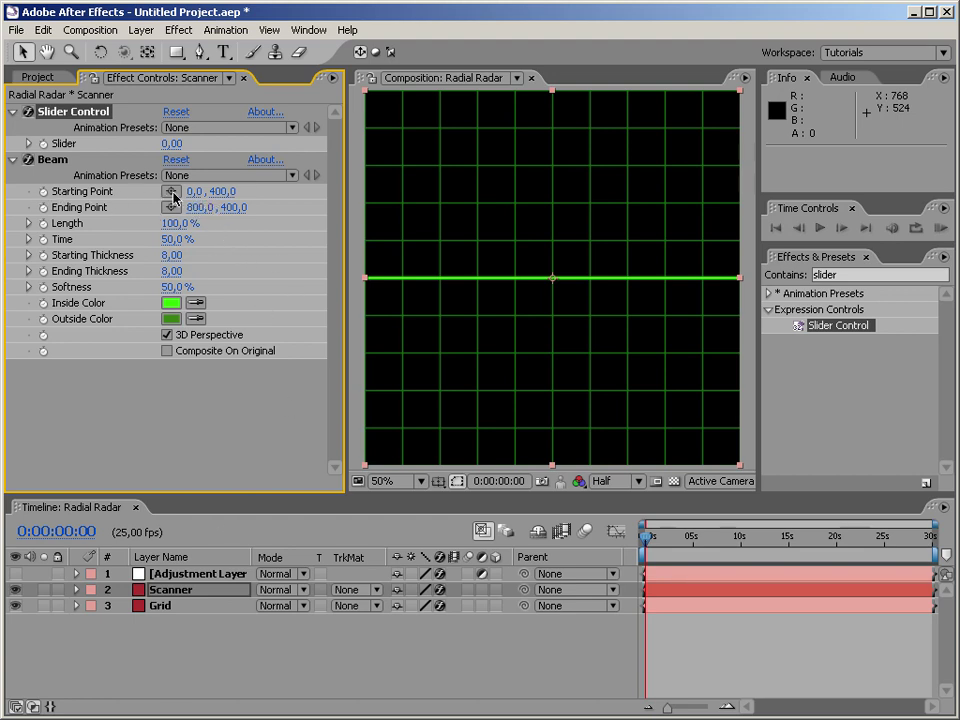
Add the expression sld = effect("Slider Control")("Slider"); [0,sld]; to the beam's Starting Point and test it with the slider at 77.
{"action": "left_click", "coordinate": [43, 193], "text": "alt"}
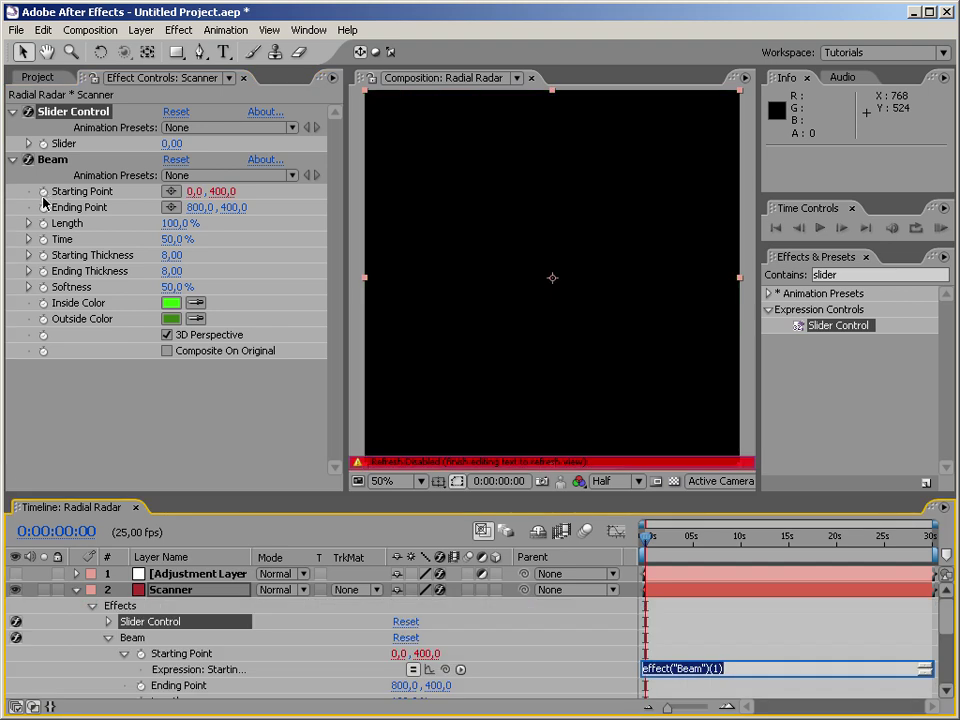
{"action": "type", "text": "sl"}
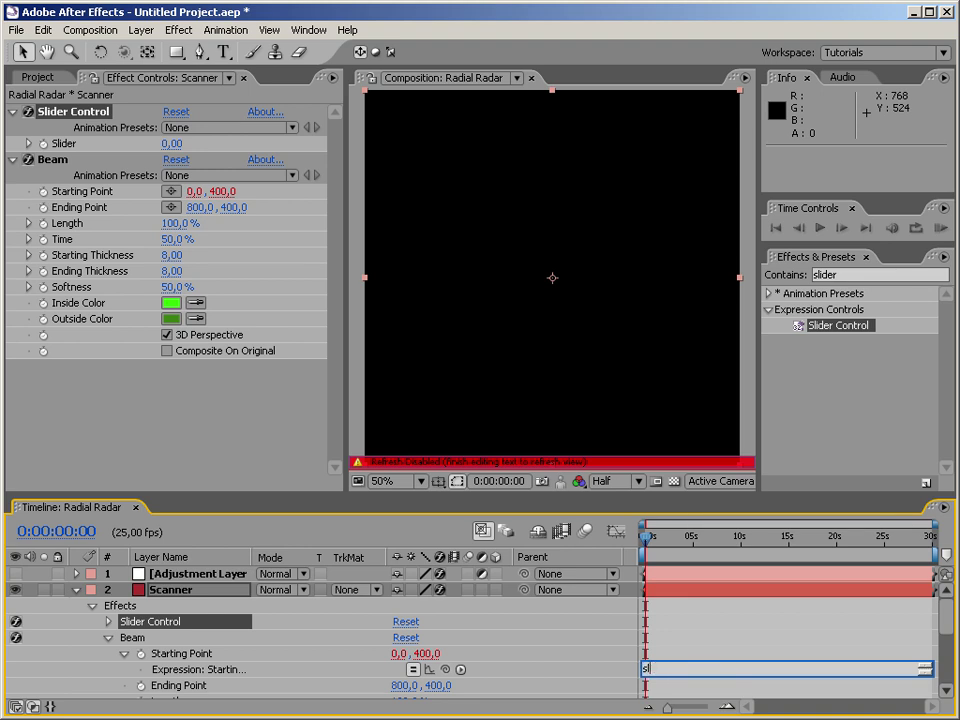
{"action": "type", "text": "d ="}
{"action": "left_click_drag", "start_coordinate": [445, 669], "coordinate": [84, 147]}
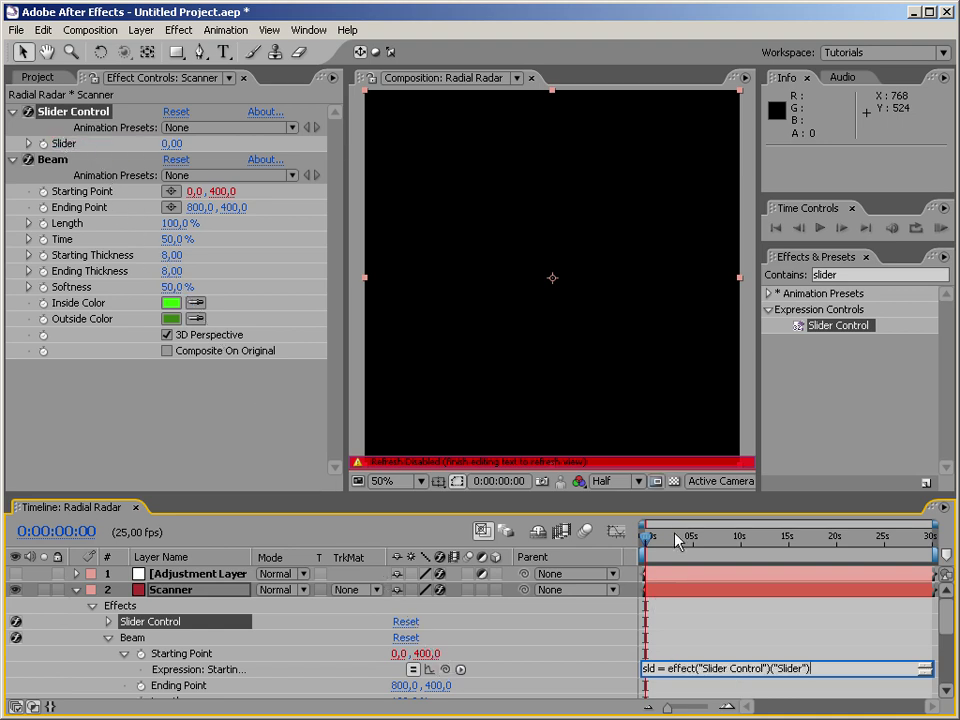
{"action": "type", "text": ";"}
{"action": "key", "text": "Return"}
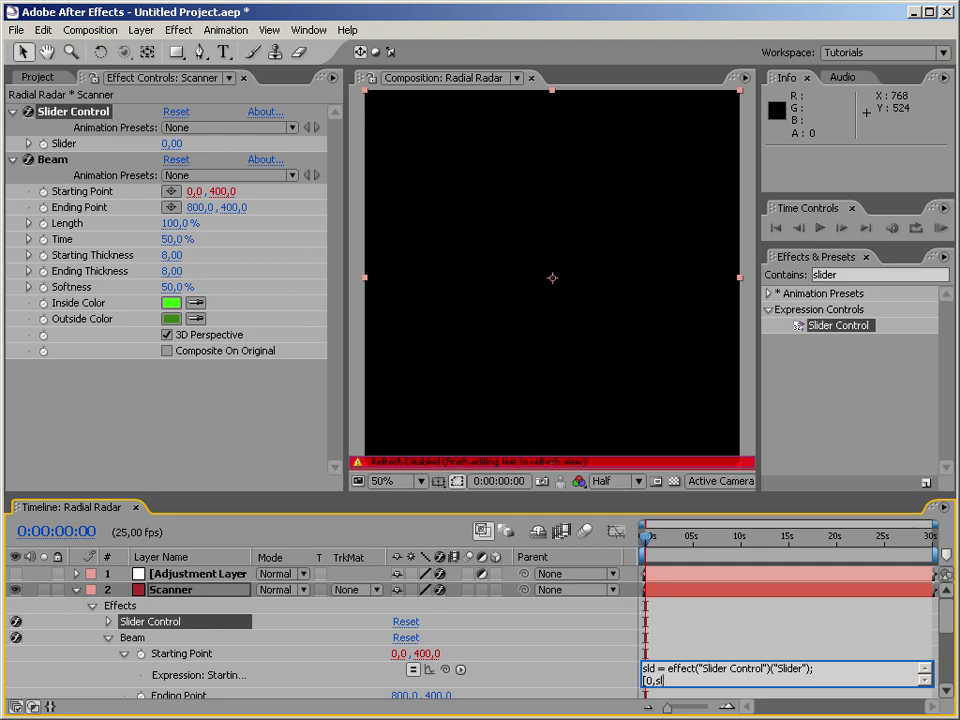
{"action": "type", "text": ";"}
{"action": "left_click_drag", "start_coordinate": [176, 143], "coordinate": [279, 431]}
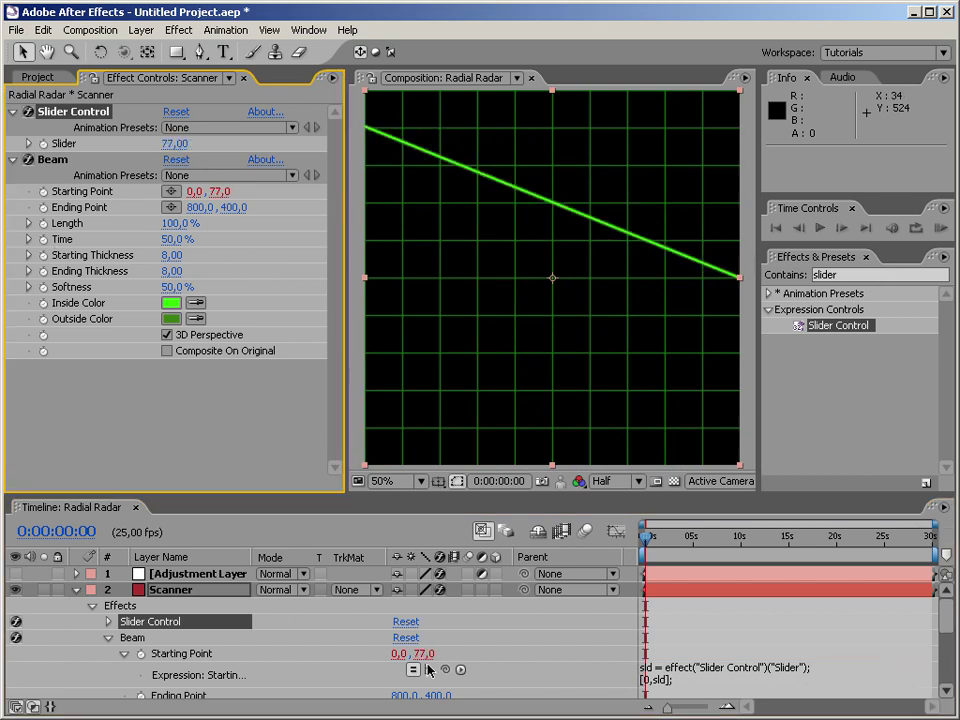
Add the expression sld = effect("Slider Control")("Slider"); [800,sld]; to the beam's Ending Point.
{"action": "left_click", "coordinate": [124, 653]}
{"action": "left_click", "coordinate": [141, 669], "text": "alt"}
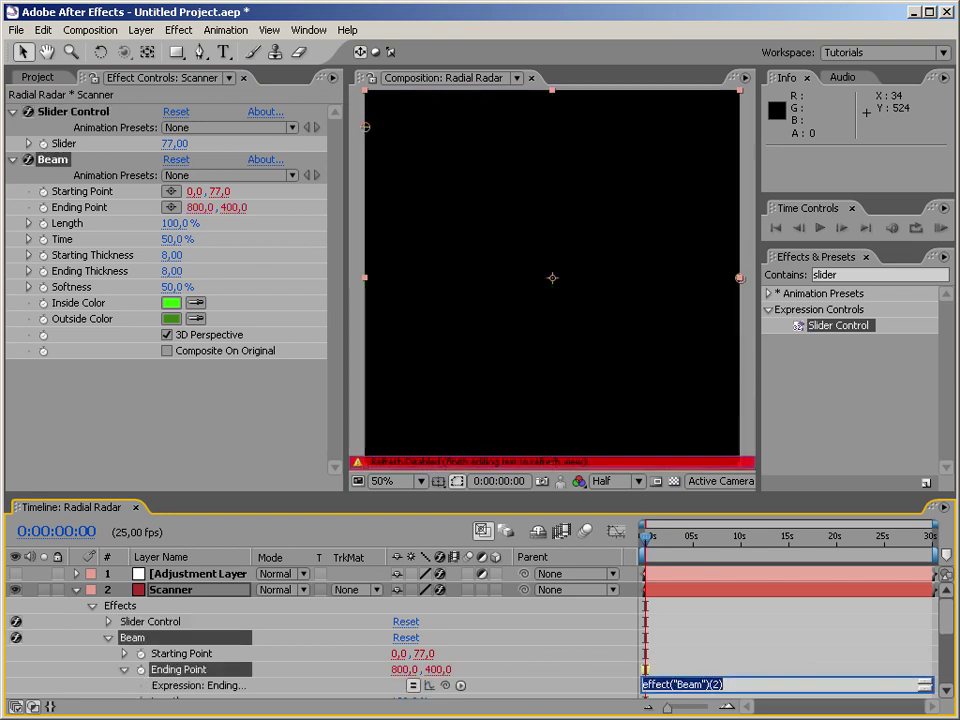
{"action": "type", "text": "sl"}
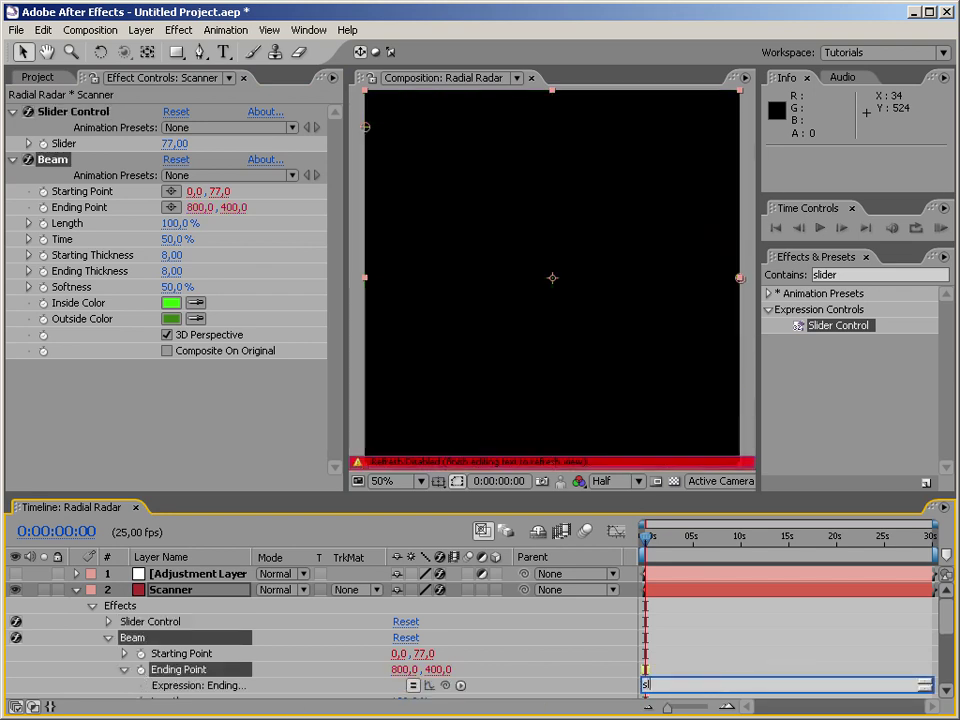
{"action": "type", "text": "d ="}
{"action": "left_click_drag", "start_coordinate": [445, 685], "coordinate": [133, 147]}
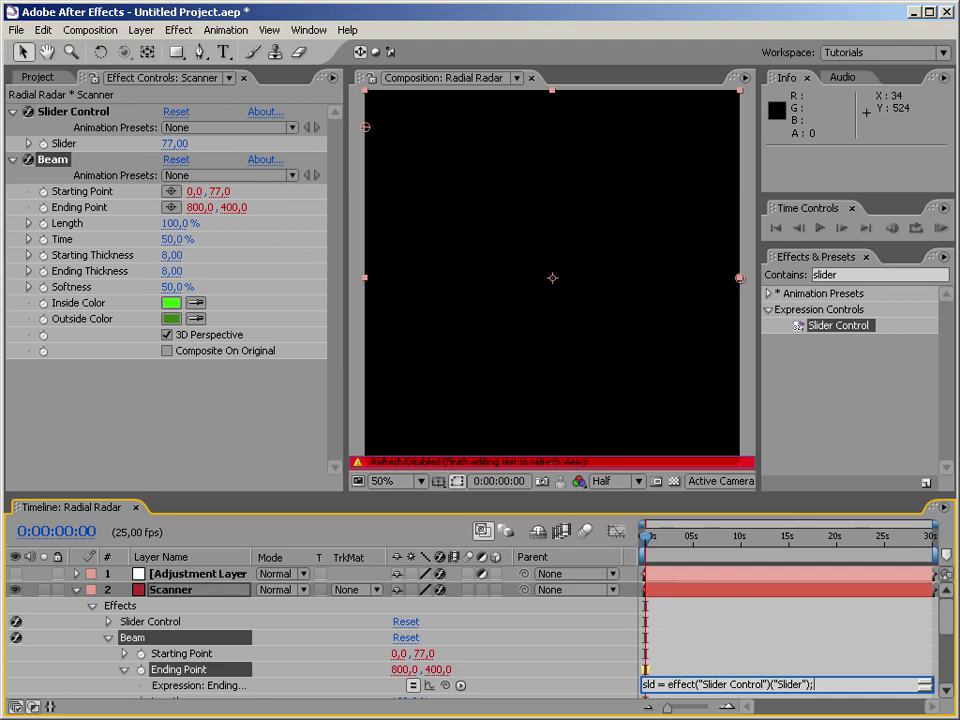
{"action": "key", "text": "Return"}
{"action": "type", "text": "[800,sl"}
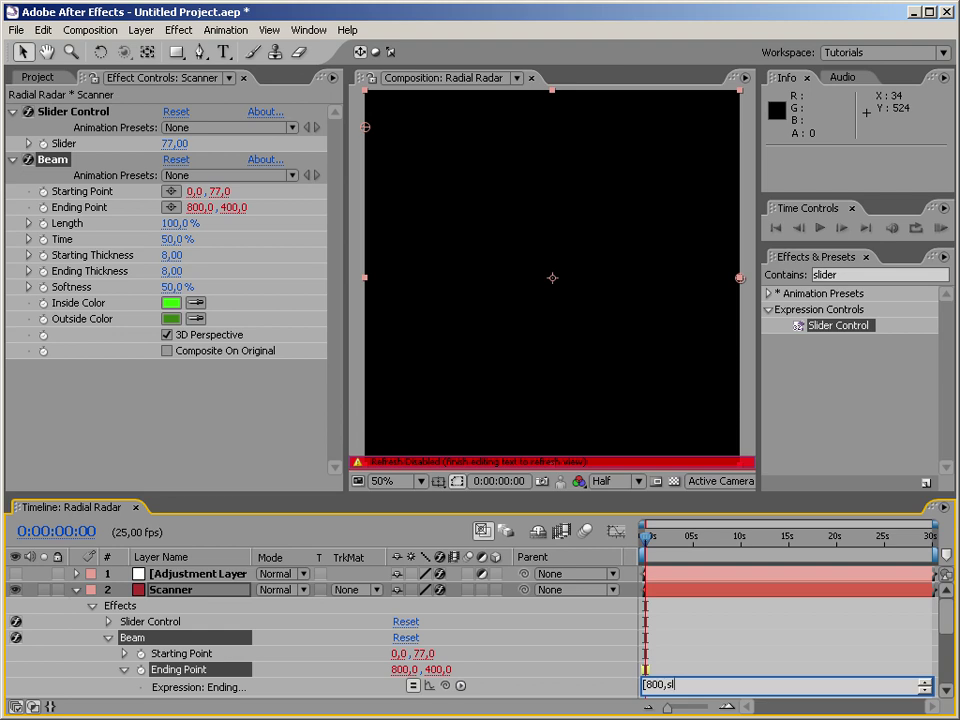
{"action": "left_click", "coordinate": [738, 277]}
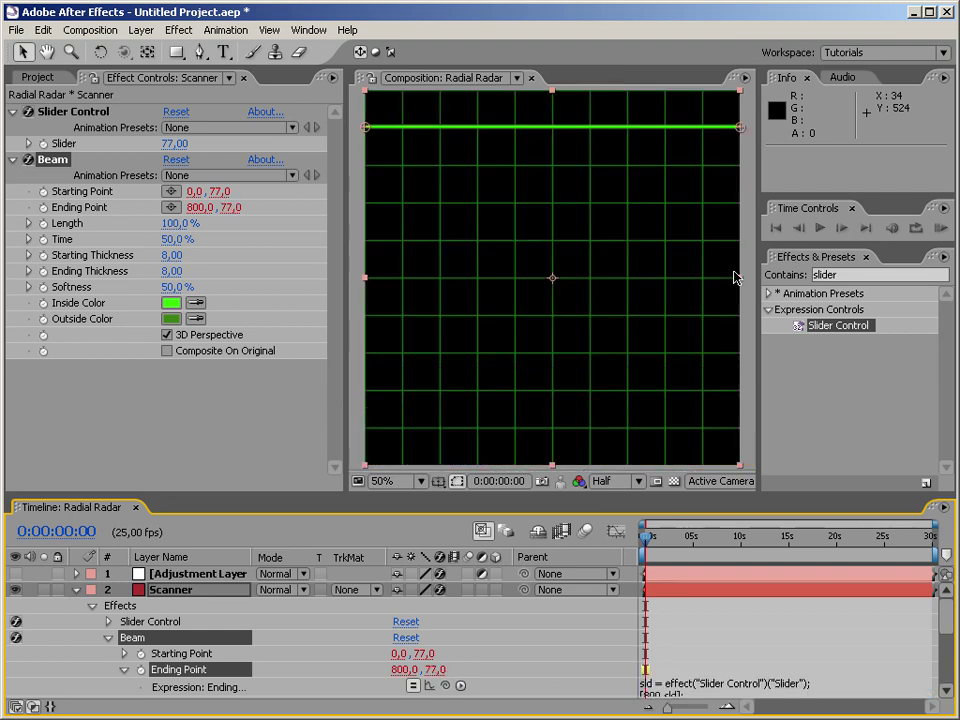
Test the slider at 204, show the adjustment layer again, and raise the slider to 442.
{"action": "left_click_drag", "start_coordinate": [167, 143], "coordinate": [422, 304]}
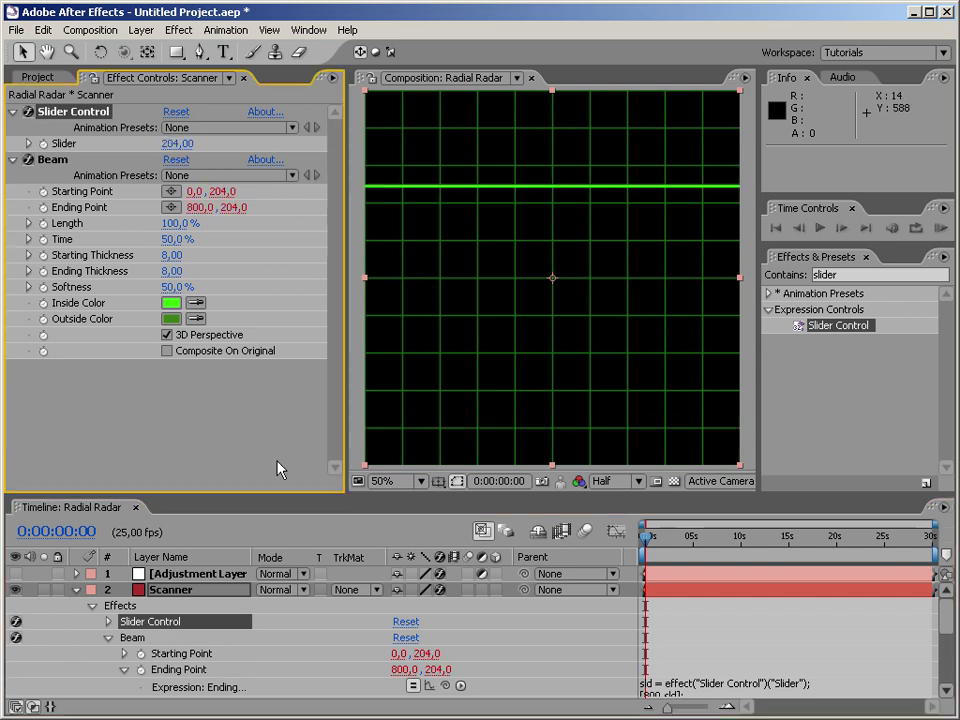
{"action": "left_click", "coordinate": [15, 573]}
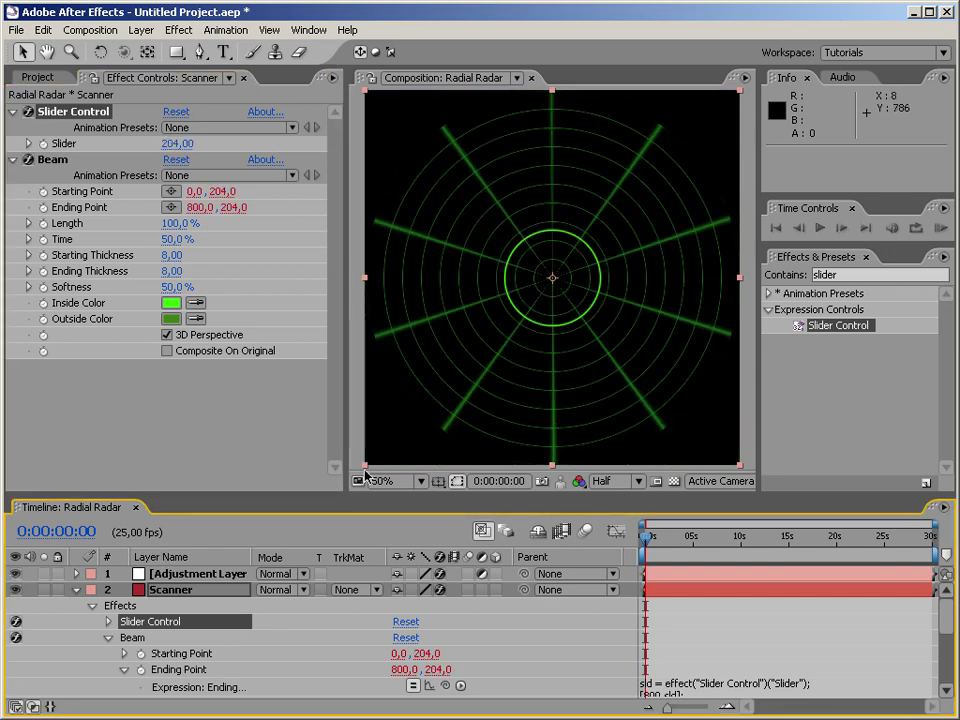
{"action": "left_click_drag", "start_coordinate": [180, 144], "coordinate": [617, 375]}
Try a thickness of 20 for both the beam's starting and ending thickness.
{"action": "left_click", "coordinate": [173, 256]}
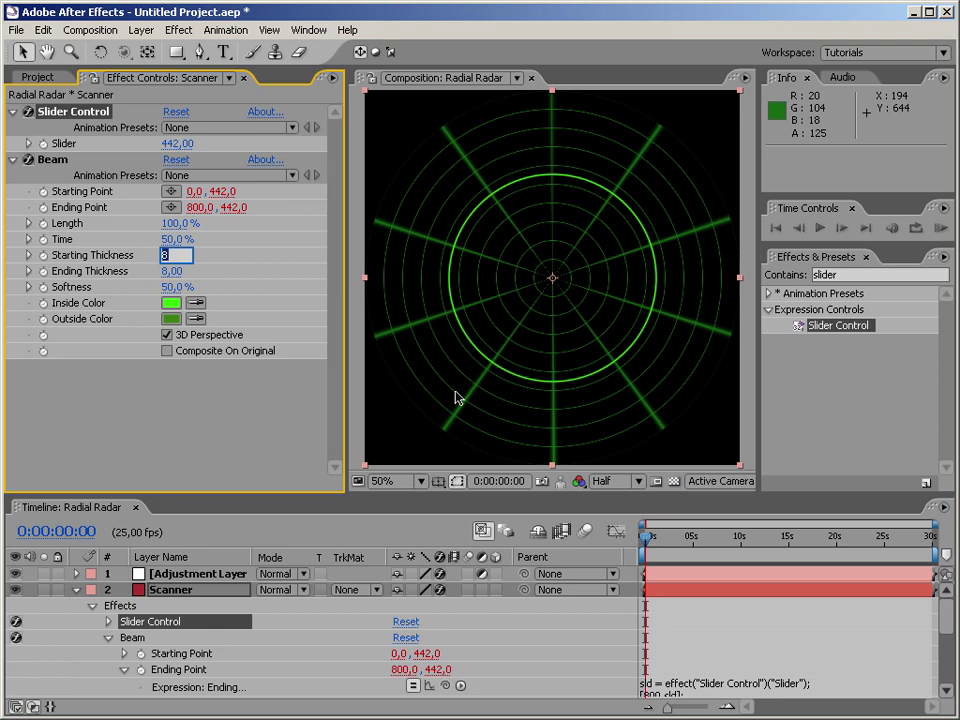
{"action": "type", "text": "20"}
{"action": "key", "text": "Tab"}
{"action": "type", "text": "20"}
{"action": "key", "text": "Return"}
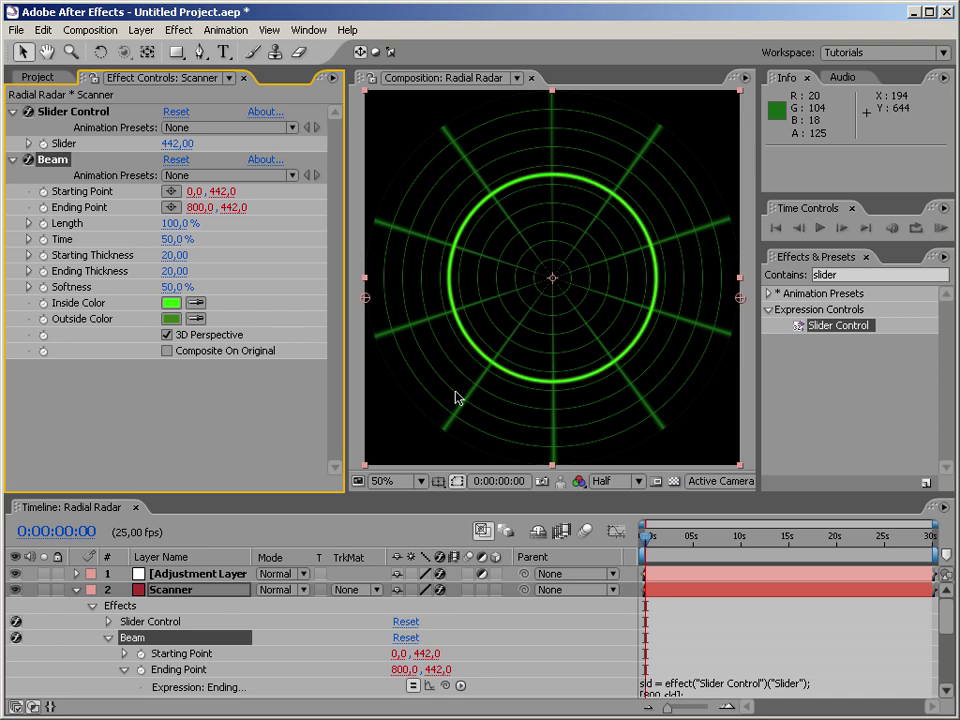
Set the beam's starting and ending thickness to 35 and its softness to 100%.
{"action": "left_click", "coordinate": [175, 255]}
{"action": "type", "text": "35"}
{"action": "key", "text": "Tab"}
{"action": "type", "text": "35"}
{"action": "key", "text": "Return"}
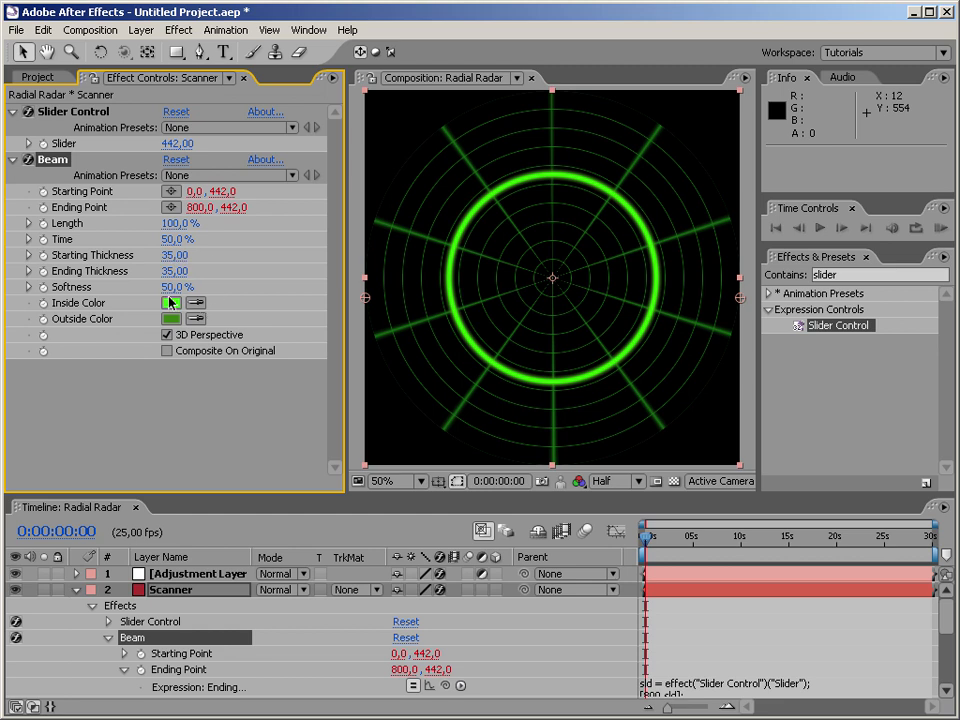
{"action": "left_click_drag", "start_coordinate": [178, 287], "coordinate": [251, 289]}
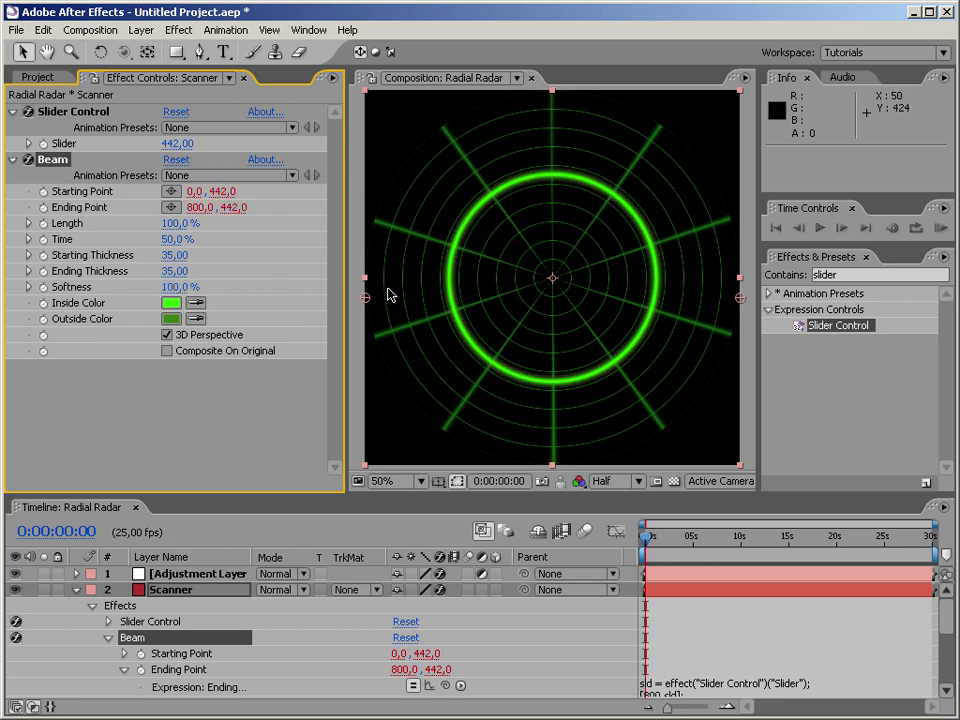
Keyframe the Scanner's slider from -80 at 0:00:00:00 to 880 at 0:00:05:00.
{"action": "left_click_drag", "start_coordinate": [176, 145], "coordinate": [120, 150]}
{"action": "left_click_drag", "start_coordinate": [185, 150], "coordinate": [130, 144]}
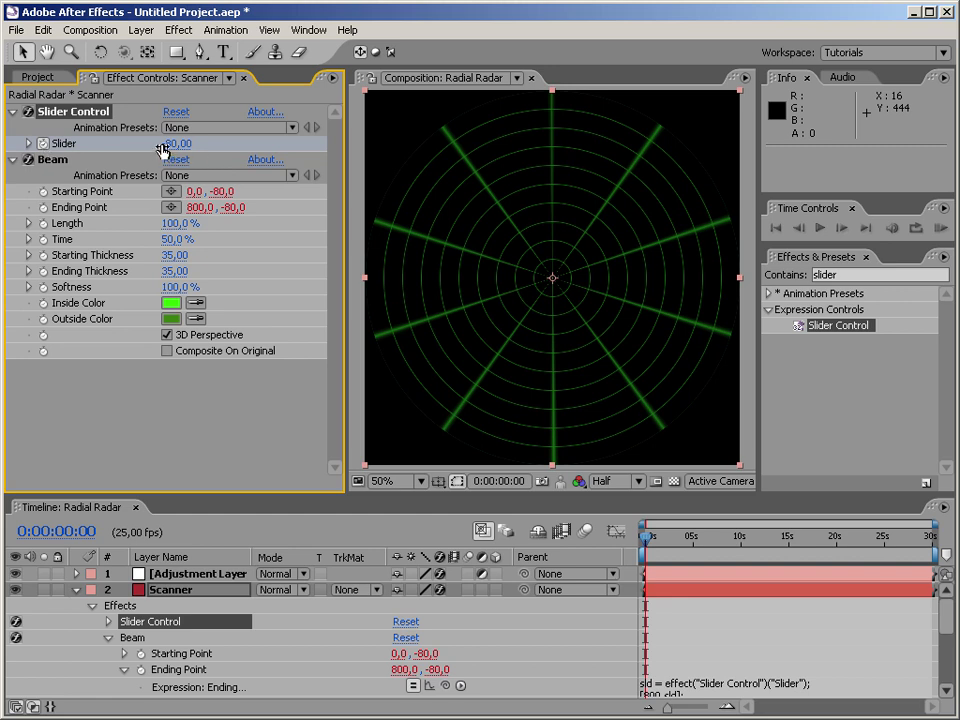
{"action": "left_click", "coordinate": [693, 548]}
{"action": "left_click", "coordinate": [178, 143]}
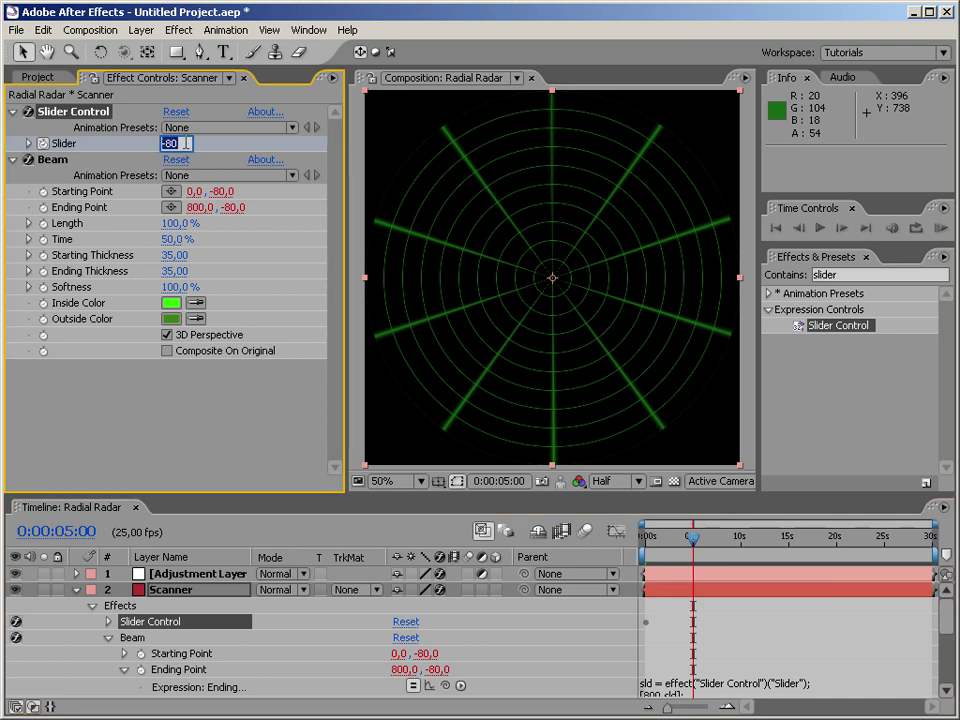
{"action": "type", "text": "880"}
{"action": "key", "text": "Return"}
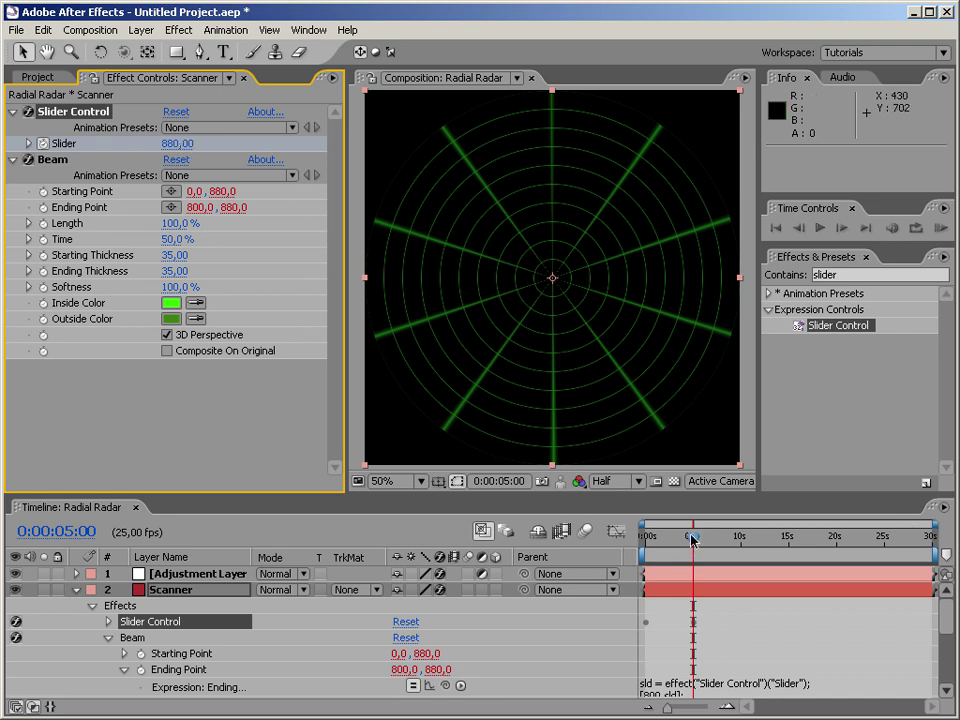
Return to the start of the timeline and preview the expanding scanner ring.
{"action": "left_click_drag", "start_coordinate": [692, 537], "coordinate": [642, 541]}
{"action": "left_click", "coordinate": [755, 632]}
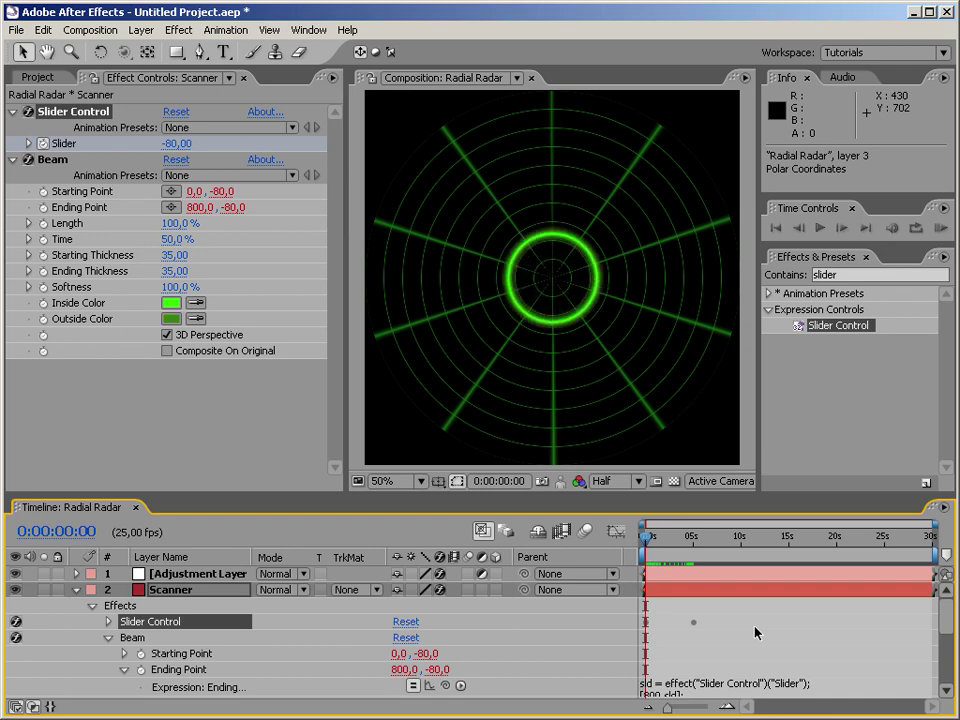
{"action": "key", "text": "space"}
{"action": "key", "text": "space"}
{"action": "key", "text": "space"}
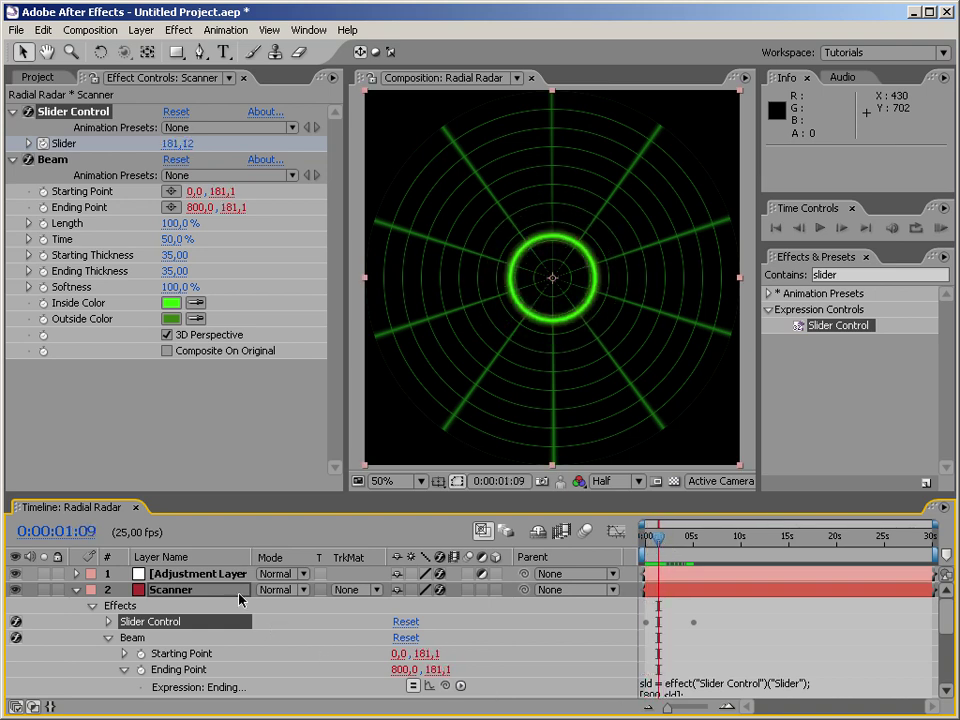
Loop the keyframed slider with the expression loopOutDuration(type = "cycle", duration = 0) and scrub the timeline to check the repeat.
{"action": "left_click", "coordinate": [108, 638]}
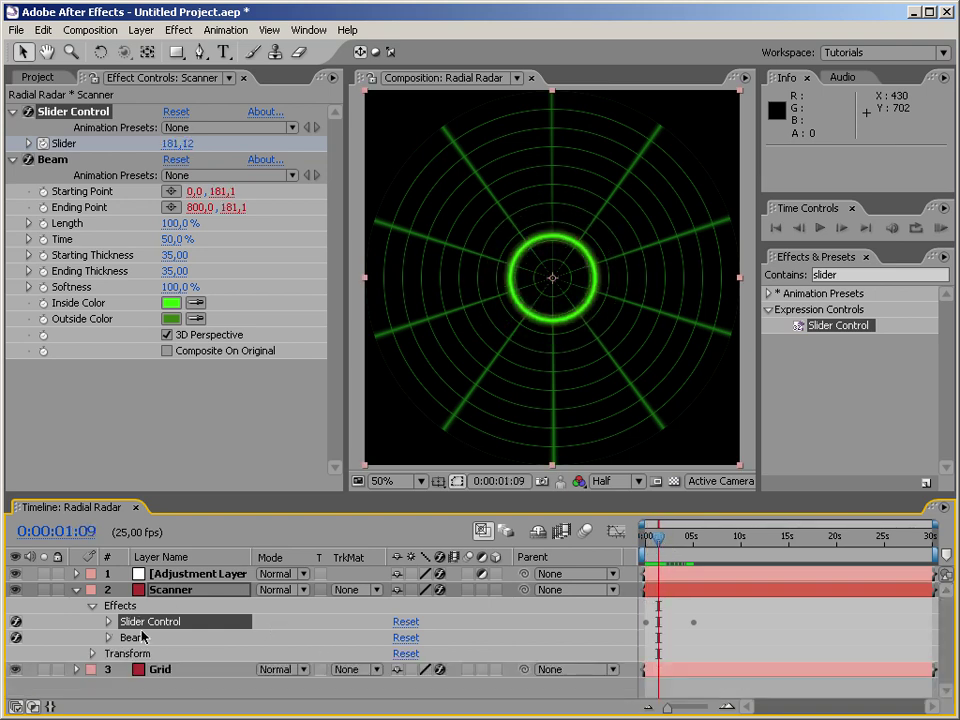
{"action": "key", "text": "u"}
{"action": "left_click", "coordinate": [181, 622]}
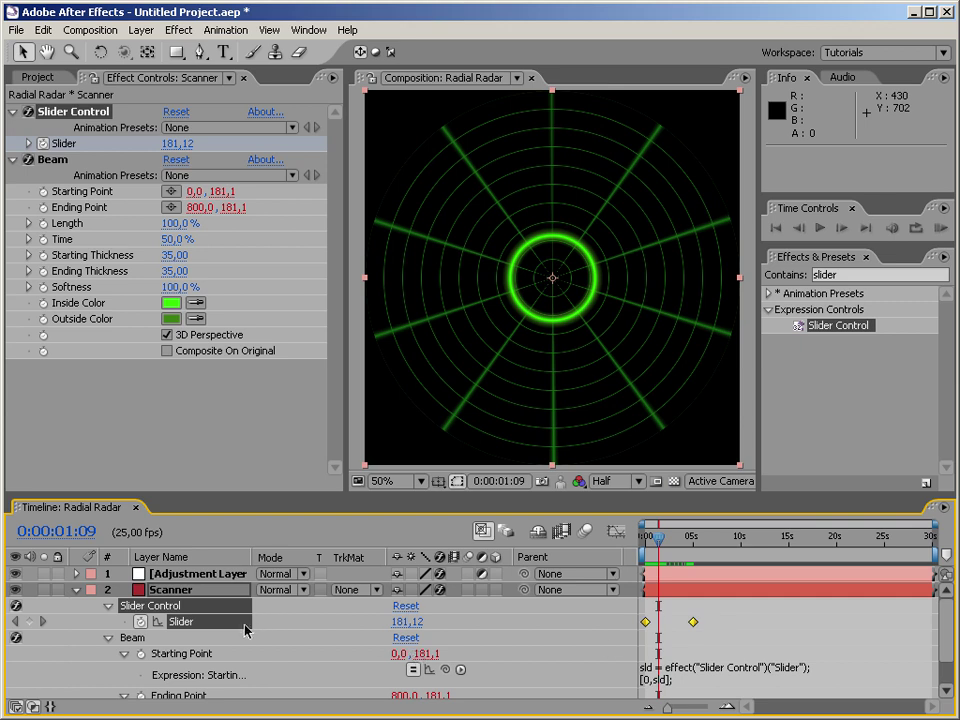
{"action": "key", "text": "F2"}
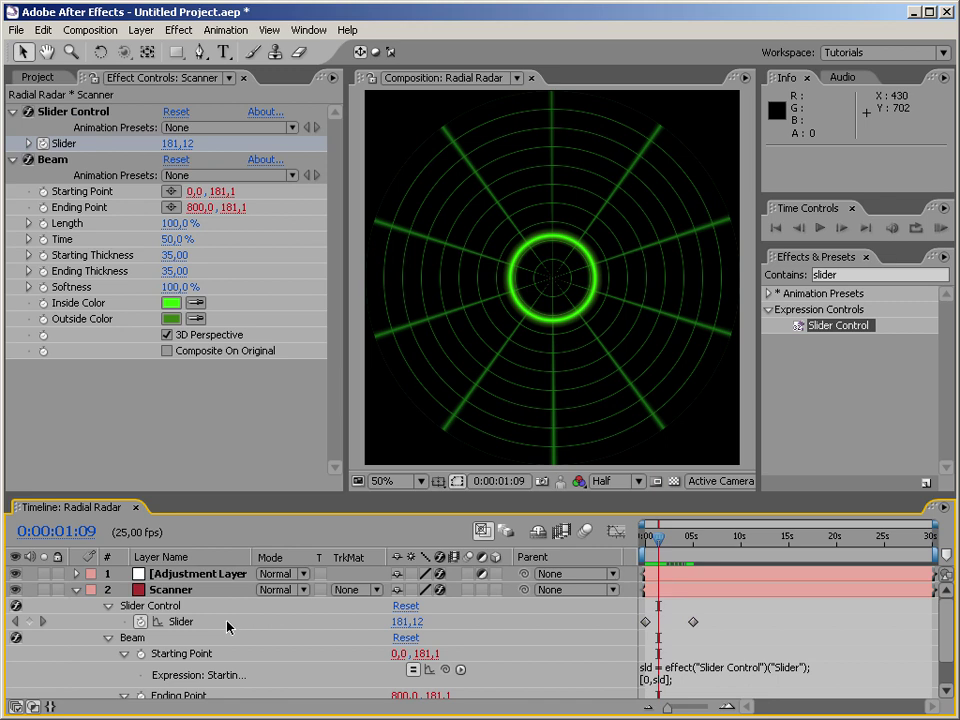
{"action": "left_click", "coordinate": [143, 622], "text": "alt"}
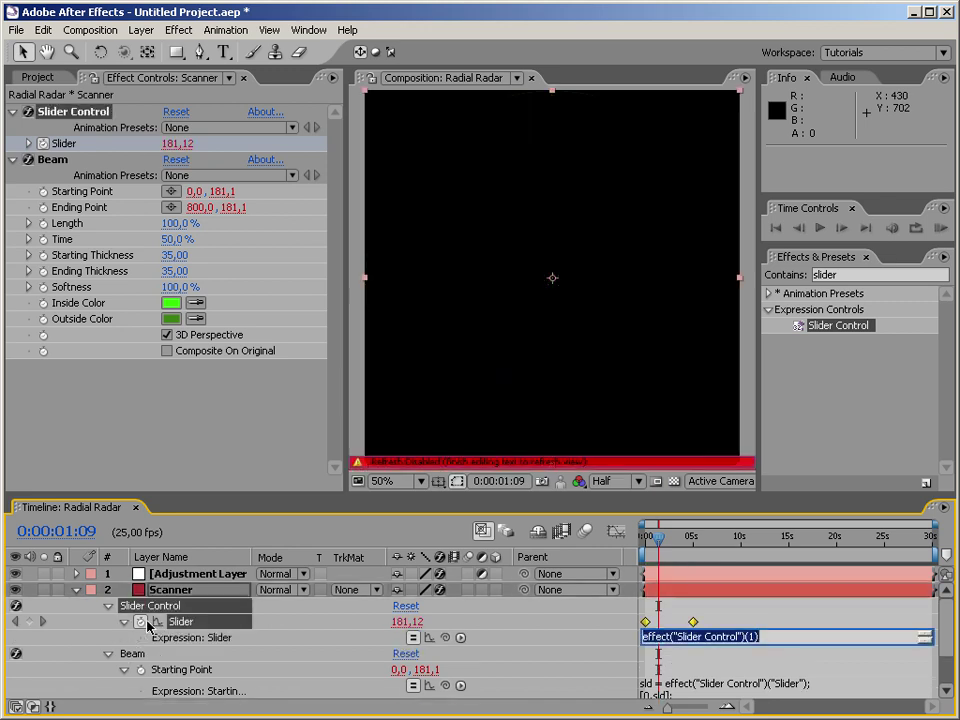
{"action": "left_click", "coordinate": [460, 638]}
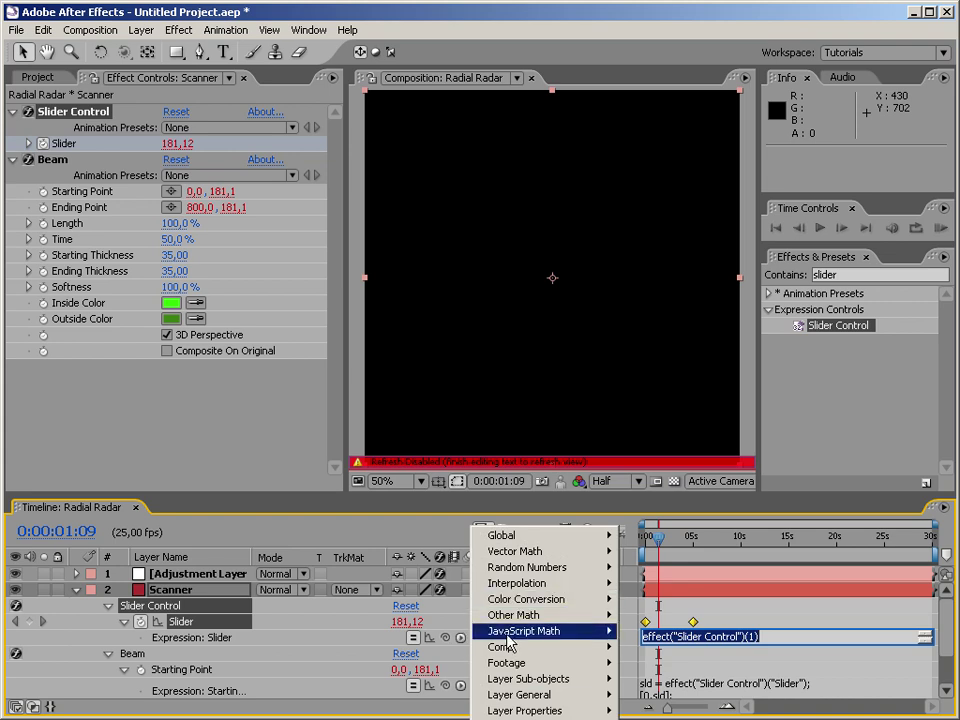
{"action": "mouse_move", "coordinate": [508, 637]}
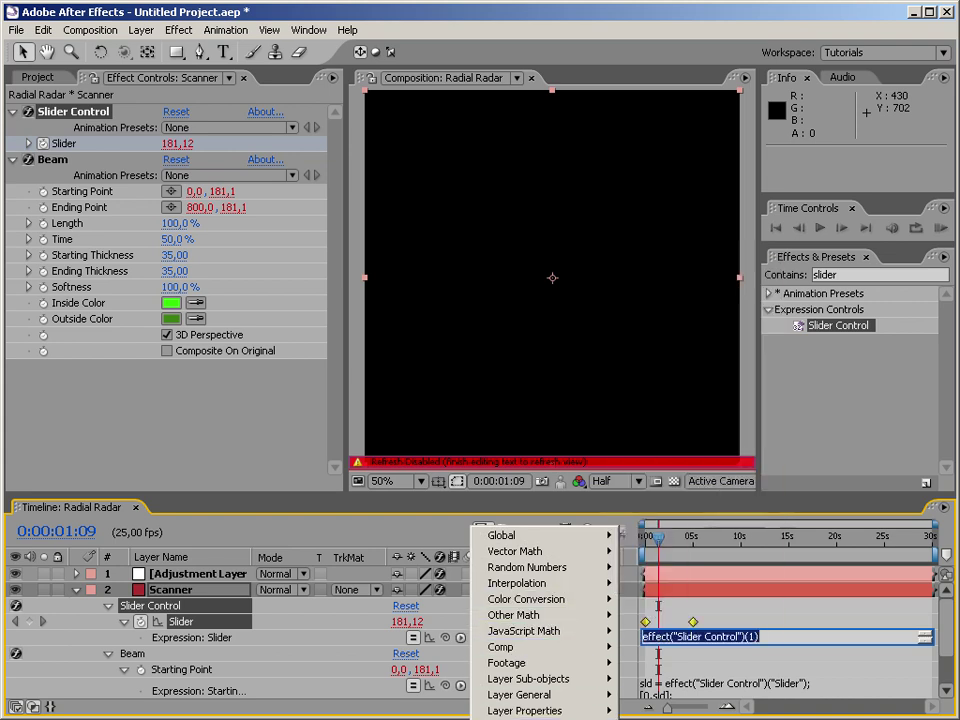
{"action": "mouse_move", "coordinate": [525, 718]}
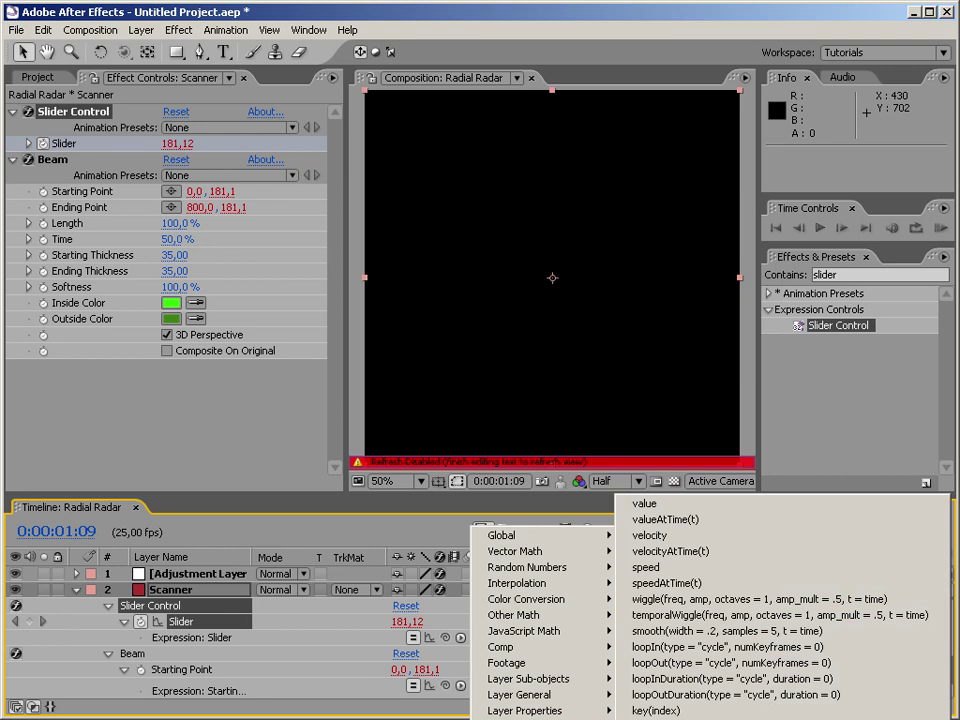
{"action": "left_click", "coordinate": [743, 694]}
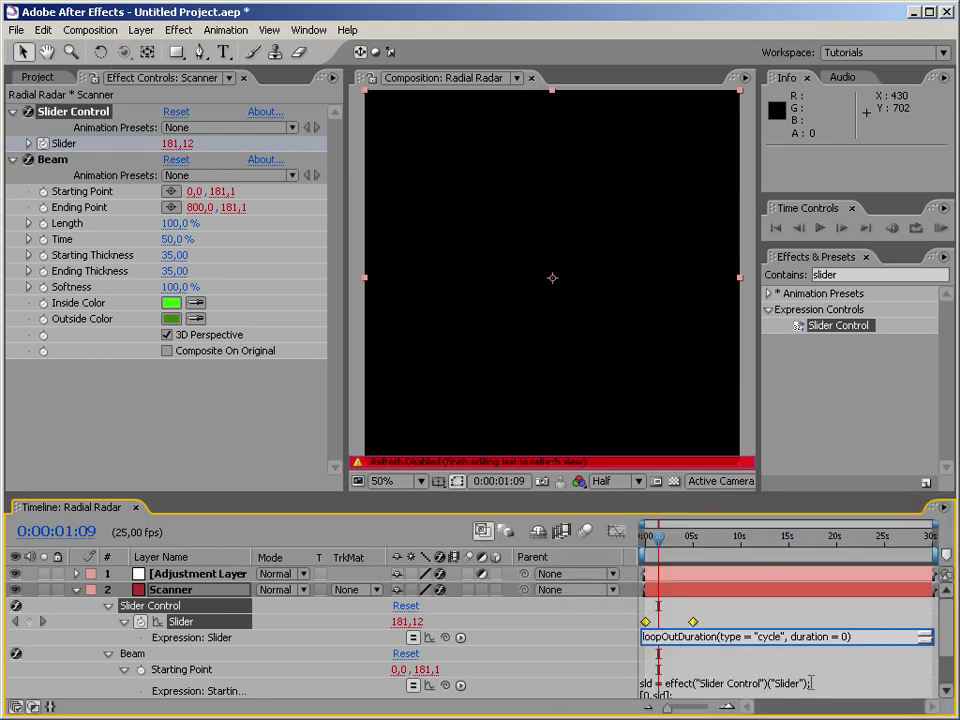
{"action": "key", "text": "KP_Enter"}
{"action": "left_click_drag", "start_coordinate": [664, 550], "coordinate": [462, 551]}
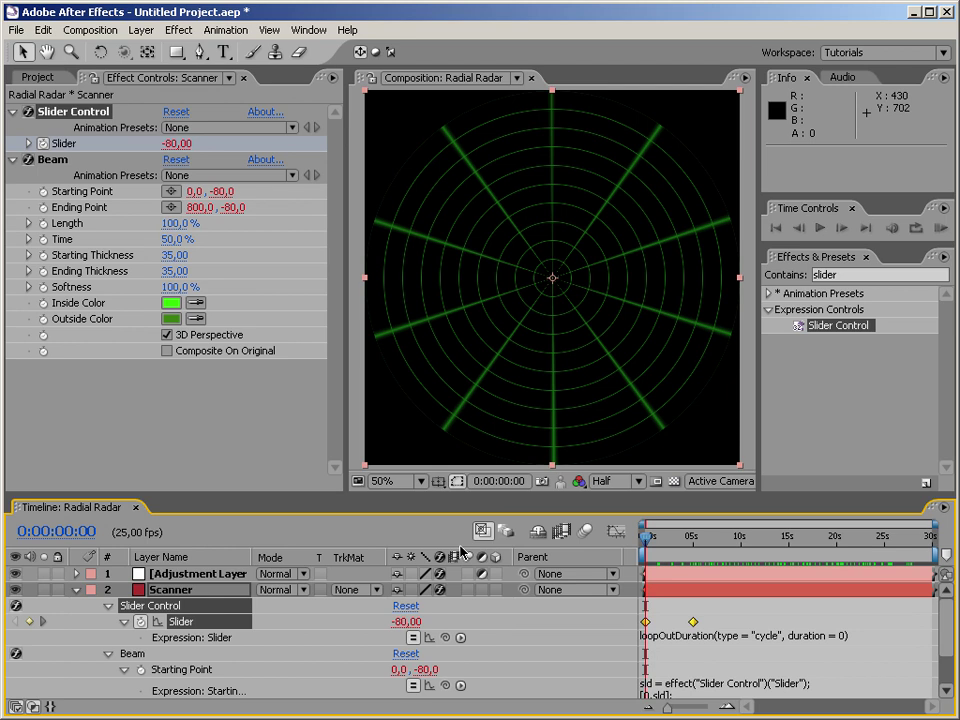
{"action": "left_click_drag", "start_coordinate": [657, 551], "coordinate": [720, 537]}
Rename the adjustment layer as Polar, check its effect by toggling its visibility, and collapse the Scanner layer's properties.
{"action": "left_click", "coordinate": [163, 576]}
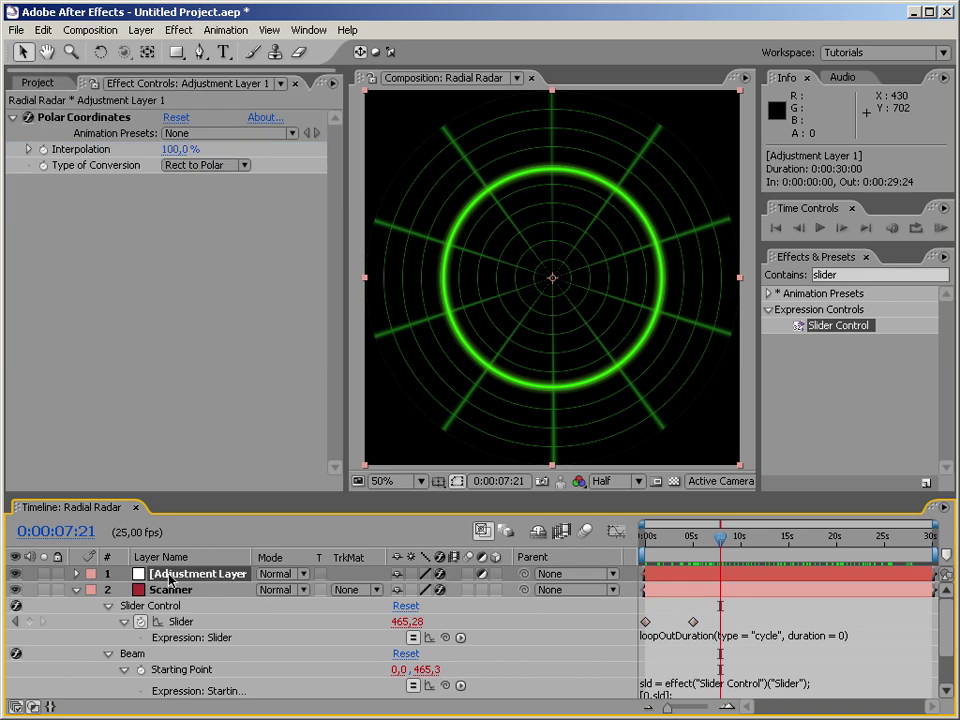
{"action": "type", "text": "Polar"}
{"action": "key", "text": "Return"}
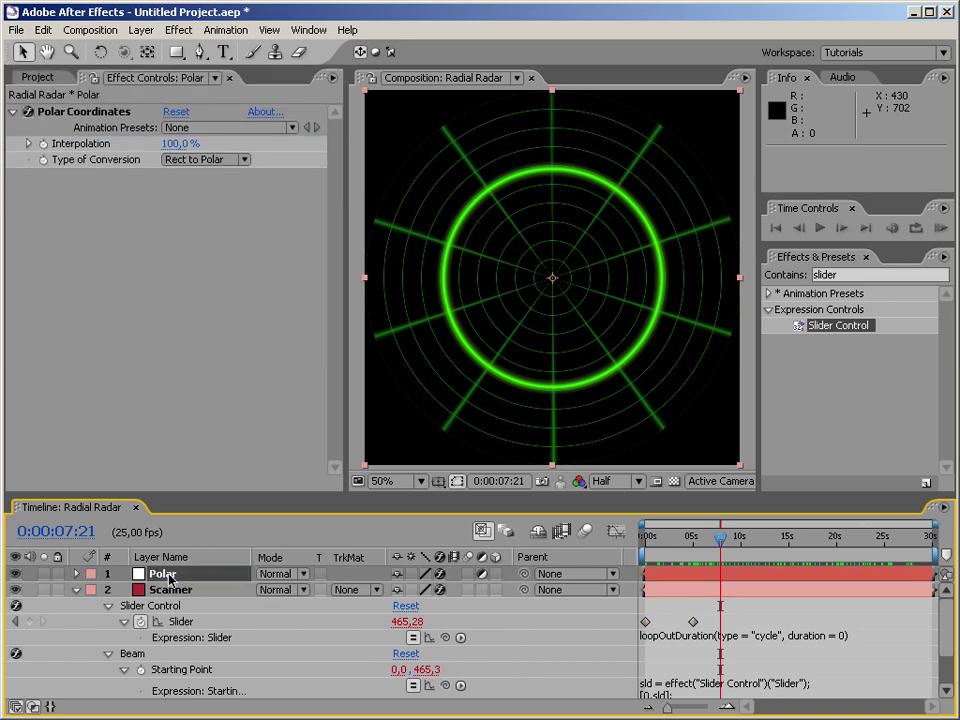
{"action": "left_click", "coordinate": [16, 574]}
{"action": "left_click", "coordinate": [17, 575]}
{"action": "left_click", "coordinate": [76, 590]}
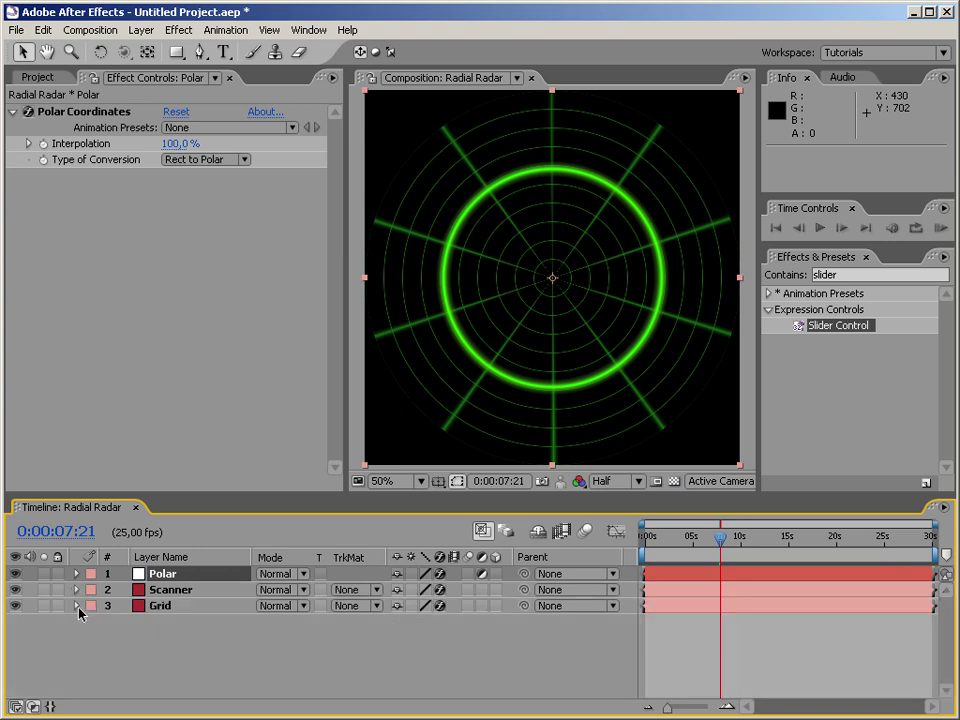
Add a new adjustment layer above the Polar layer.
{"action": "right_click", "coordinate": [186, 640]}
{"action": "mouse_move", "coordinate": [270, 648]}
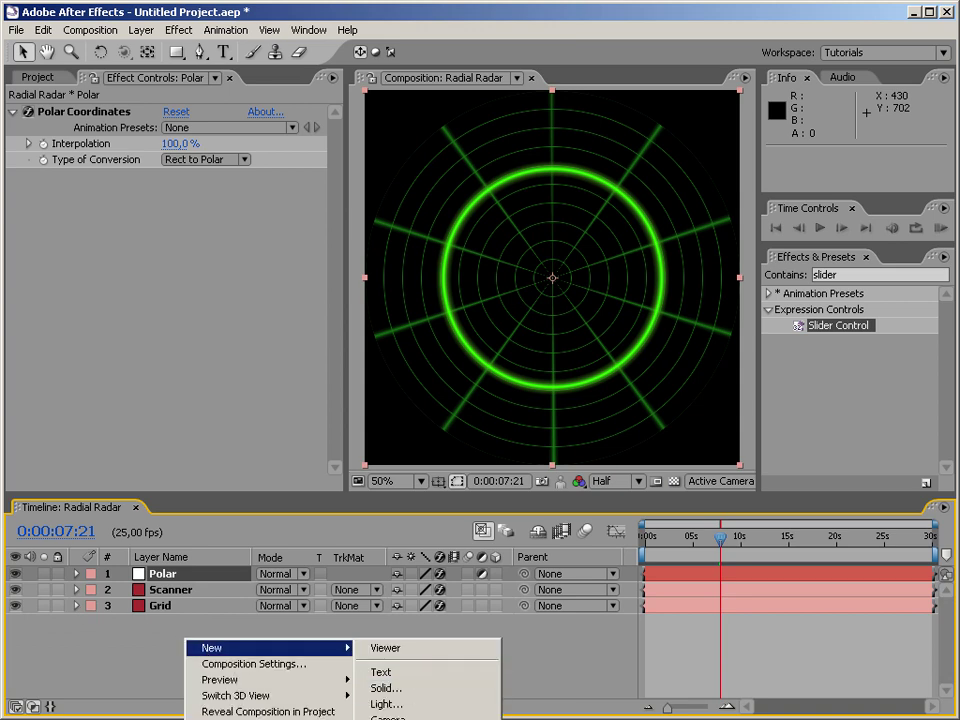
{"action": "key", "text": "ctrl+alt+y"}
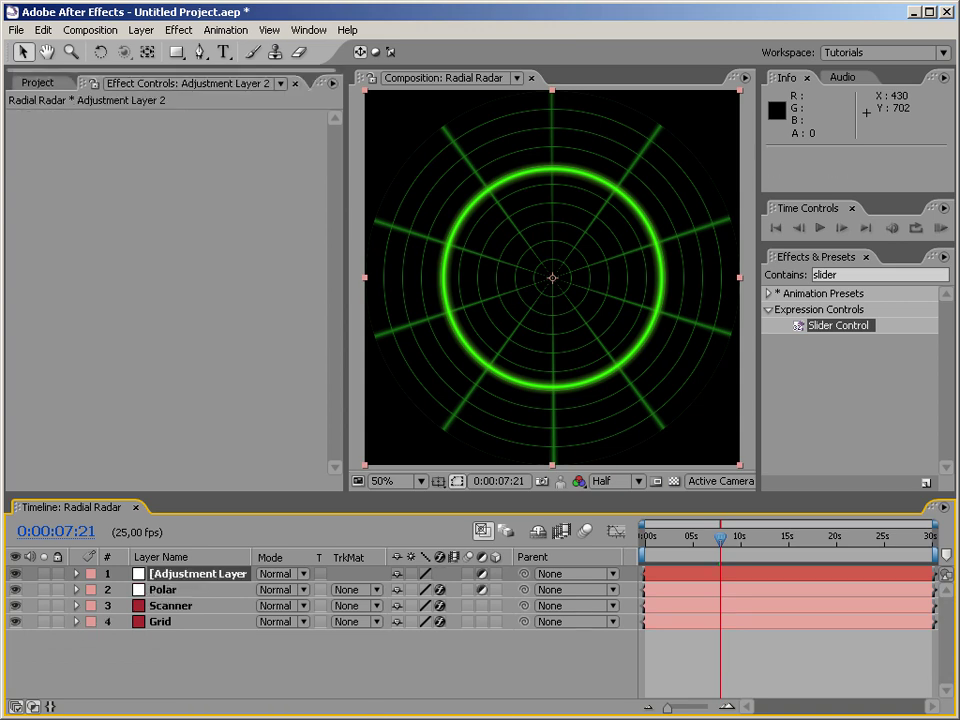
Rename the newly added adjustment layer as Transform.
{"action": "key", "text": "Return"}
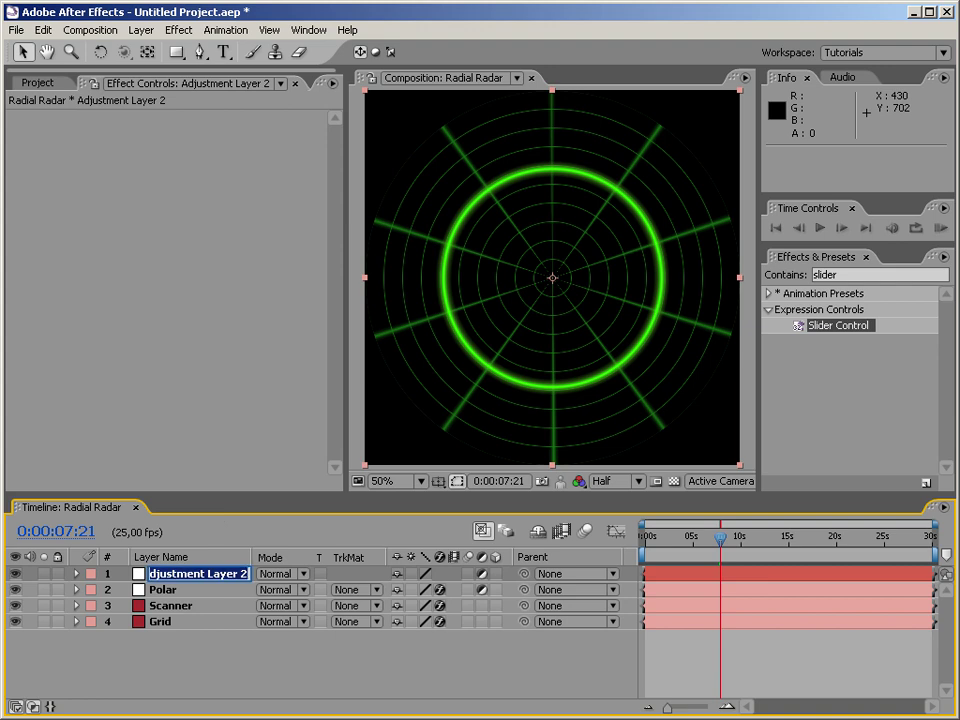
{"action": "type", "text": "Transform"}
{"action": "key", "text": "Return"}
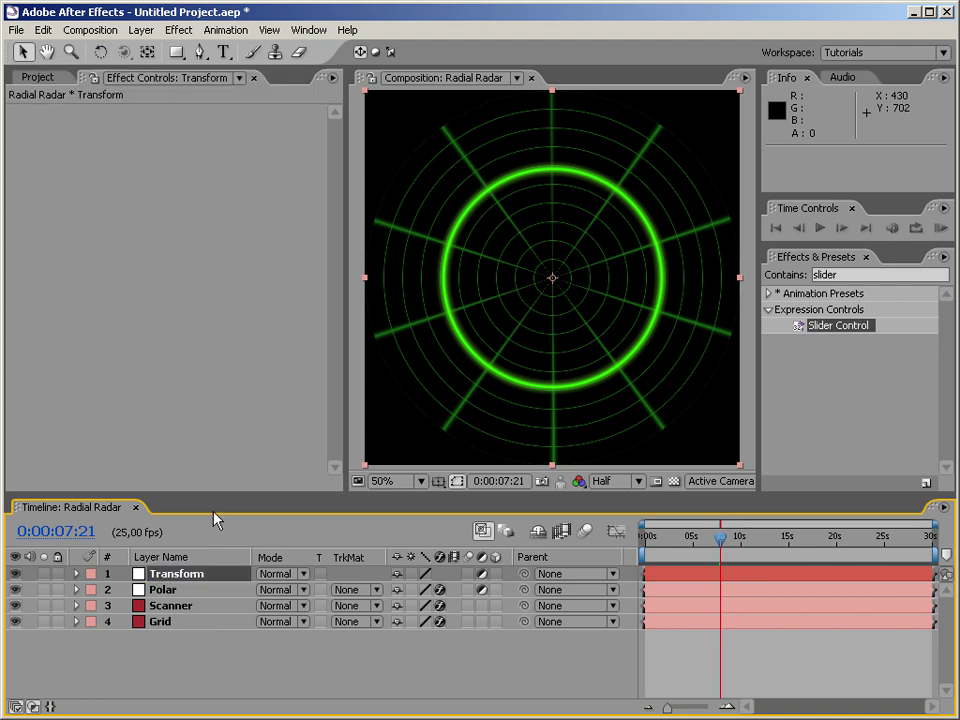
Find the Transform distortion effect, apply it to the Transform layer, and set its uniform Scale to 90.
{"action": "key", "text": "ctrl+5"}
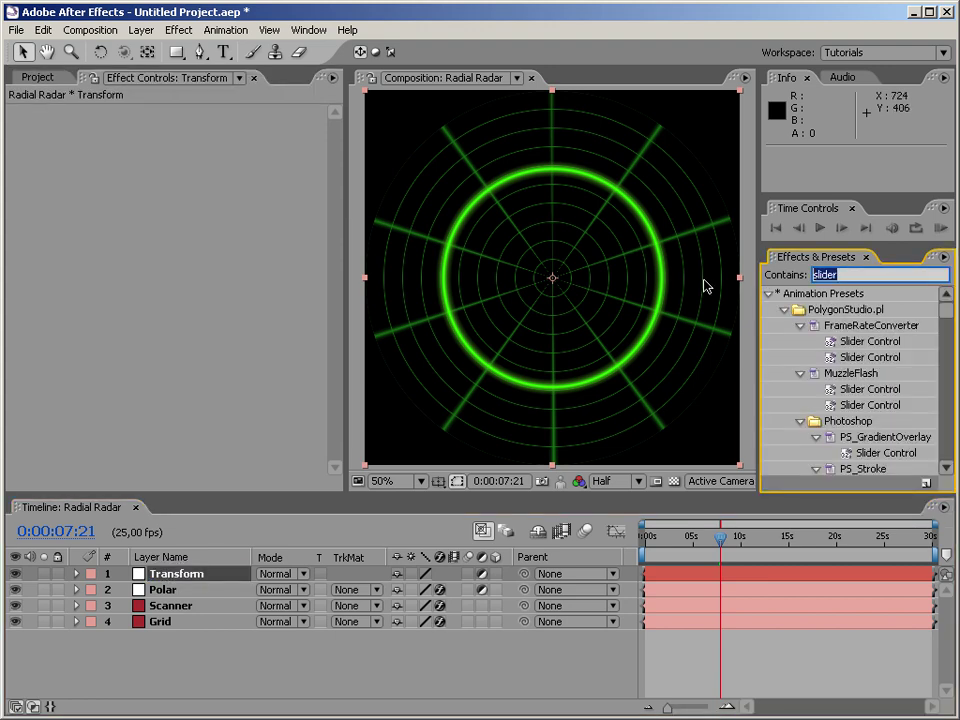
{"action": "type", "text": "transf"}
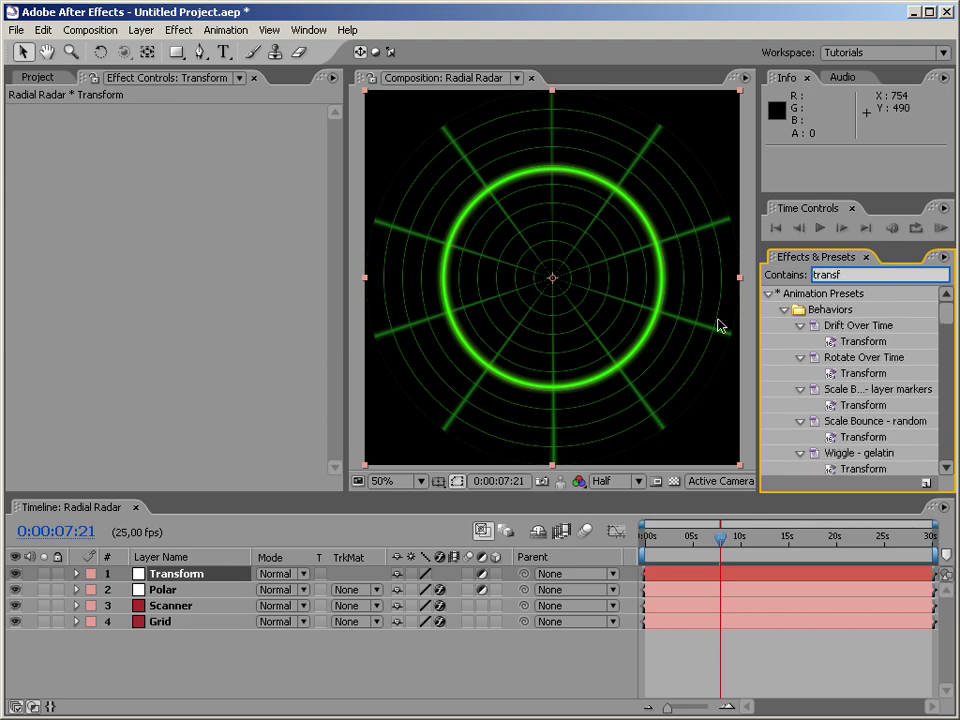
{"action": "left_click", "coordinate": [768, 293]}
{"action": "left_click_drag", "start_coordinate": [801, 326], "coordinate": [193, 578]}
{"action": "left_click", "coordinate": [175, 191]}
{"action": "type", "text": "90"}
{"action": "key", "text": "Return"}
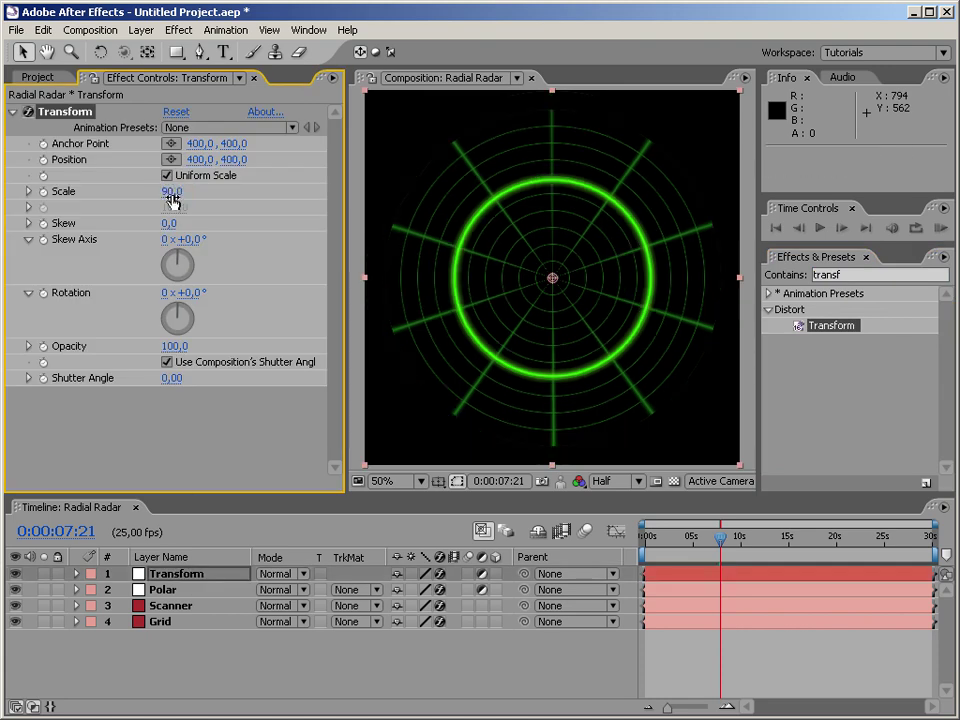
{"action": "left_click", "coordinate": [360, 408]}
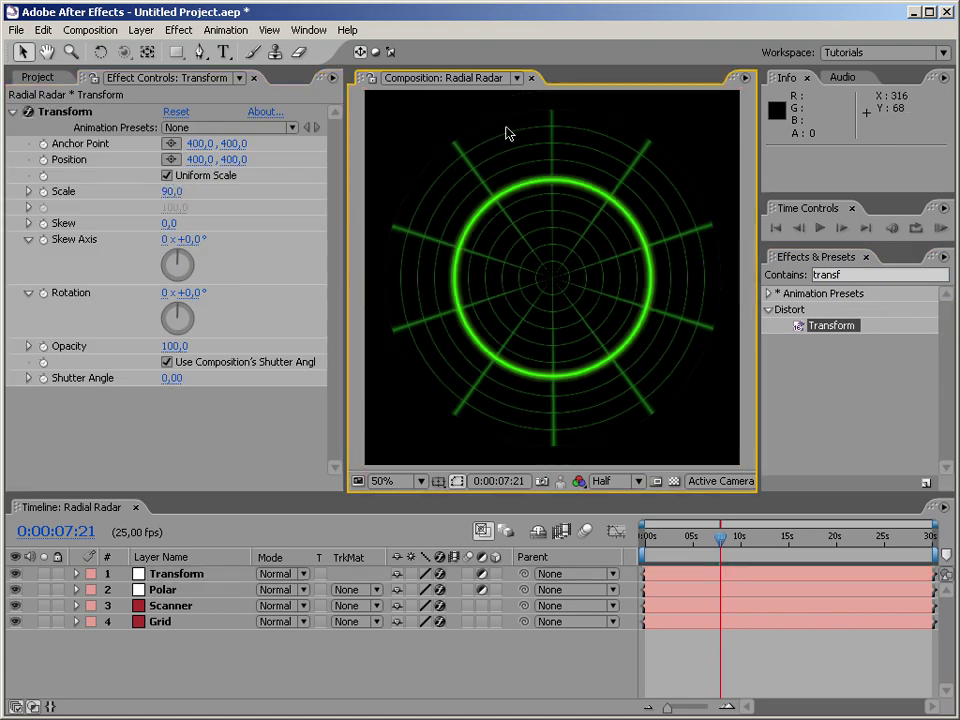
Examine how the Transform effect and the stacked layers shape the radar, switching the effect off and on and scrubbing the timeline.
{"action": "left_click", "coordinate": [30, 113]}
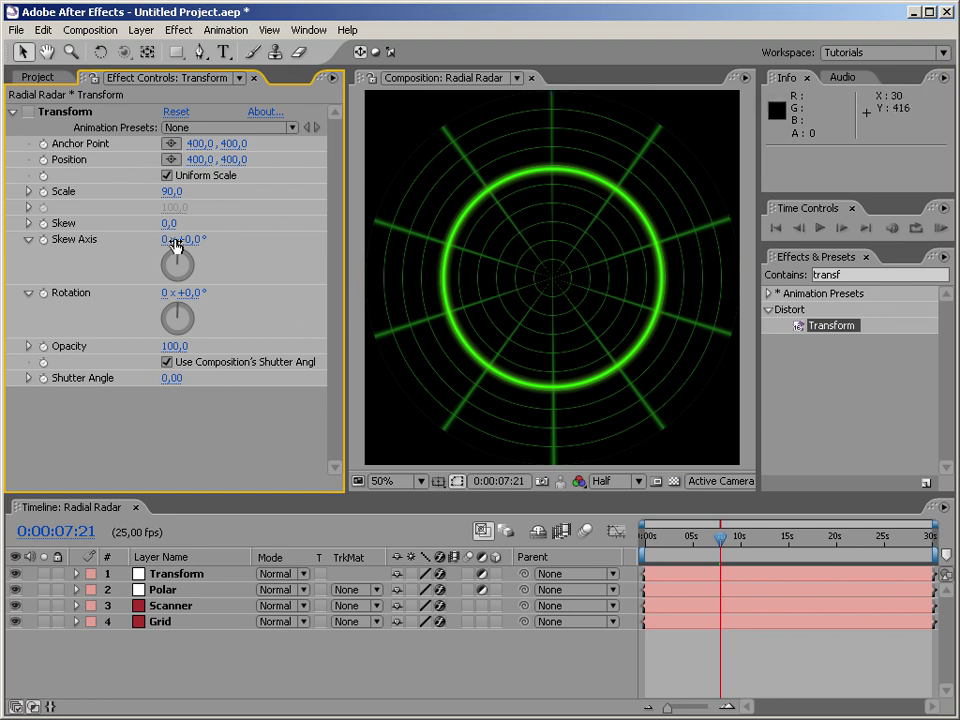
{"action": "left_click", "coordinate": [30, 112]}
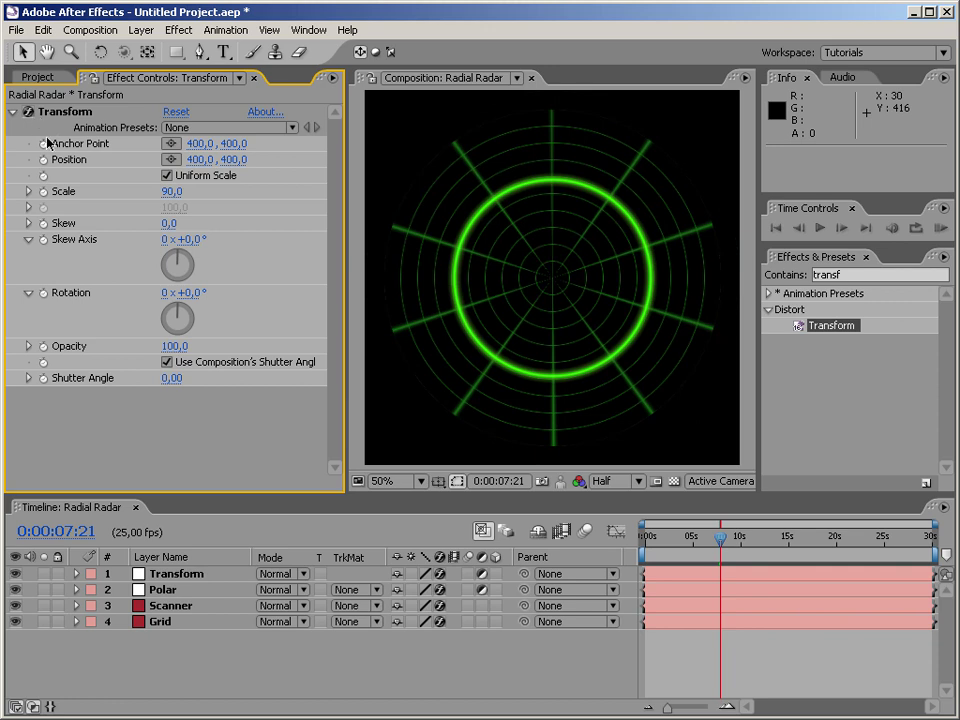
{"action": "left_click", "coordinate": [162, 621]}
{"action": "left_click", "coordinate": [165, 605]}
{"action": "left_click", "coordinate": [170, 590]}
{"action": "left_click", "coordinate": [176, 574]}
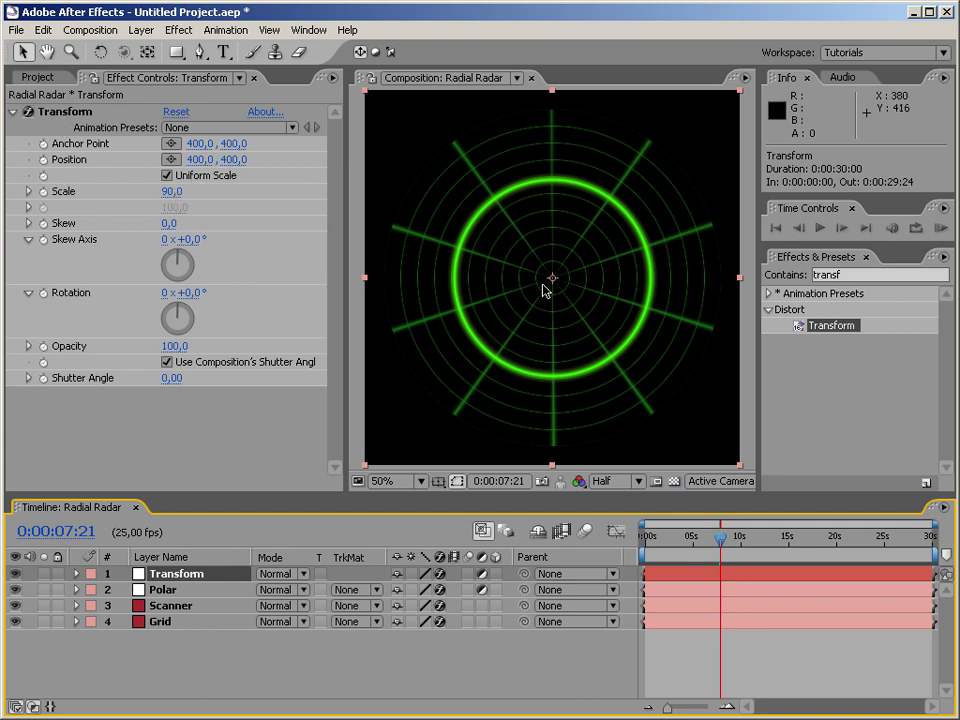
{"action": "left_click", "coordinate": [295, 652]}
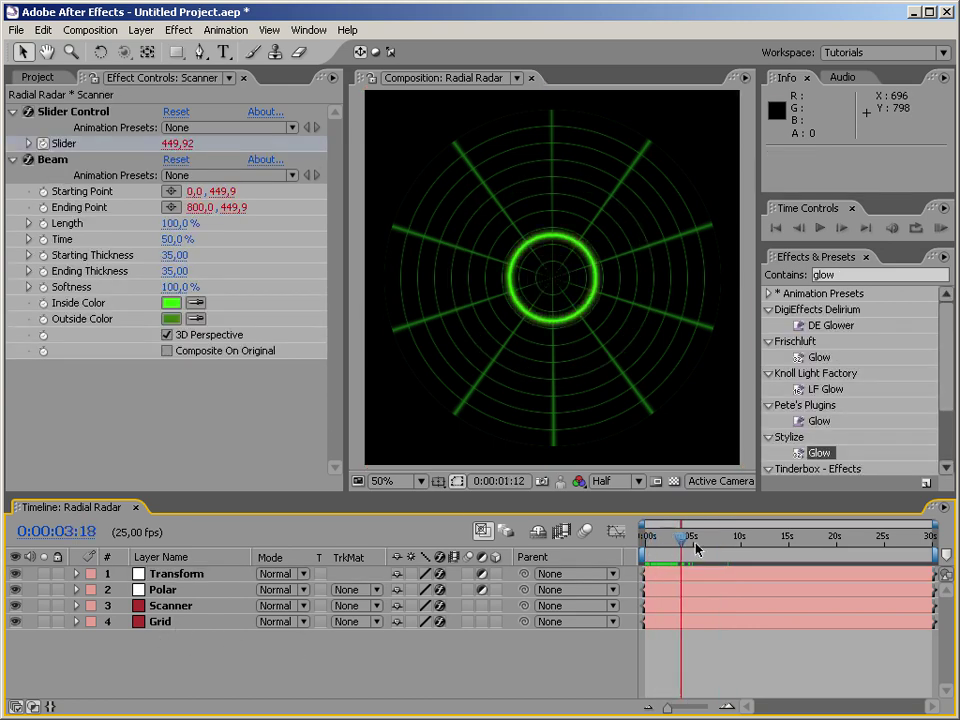
{"action": "left_click_drag", "start_coordinate": [696, 546], "coordinate": [668, 548]}
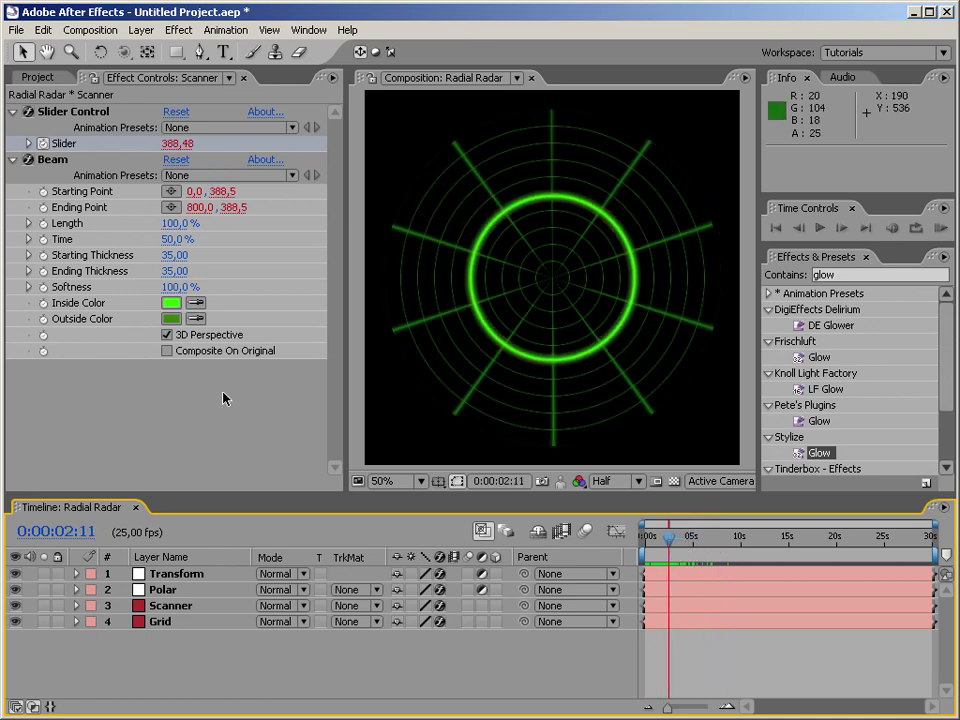
{"action": "left_click", "coordinate": [460, 358]}
{"action": "left_click", "coordinate": [237, 413]}
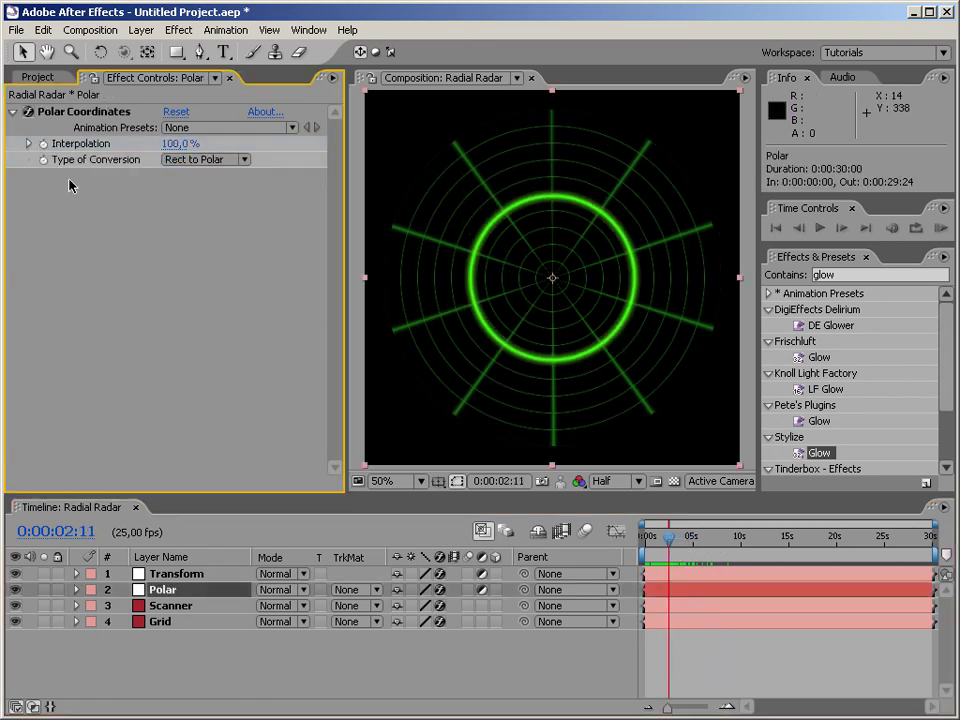
Clear the effect search and apply the Echo effect from the Time category to the Scanner layer.
{"action": "left_click", "coordinate": [170, 606]}
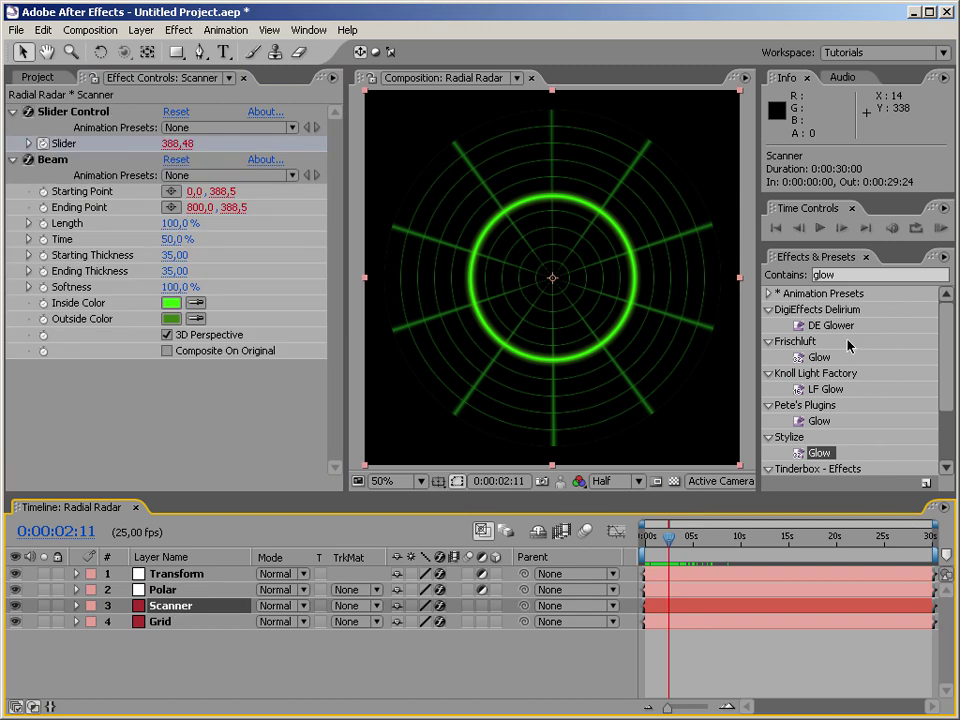
{"action": "left_click", "coordinate": [833, 274]}
{"action": "left_click_drag", "start_coordinate": [833, 274], "coordinate": [812, 279]}
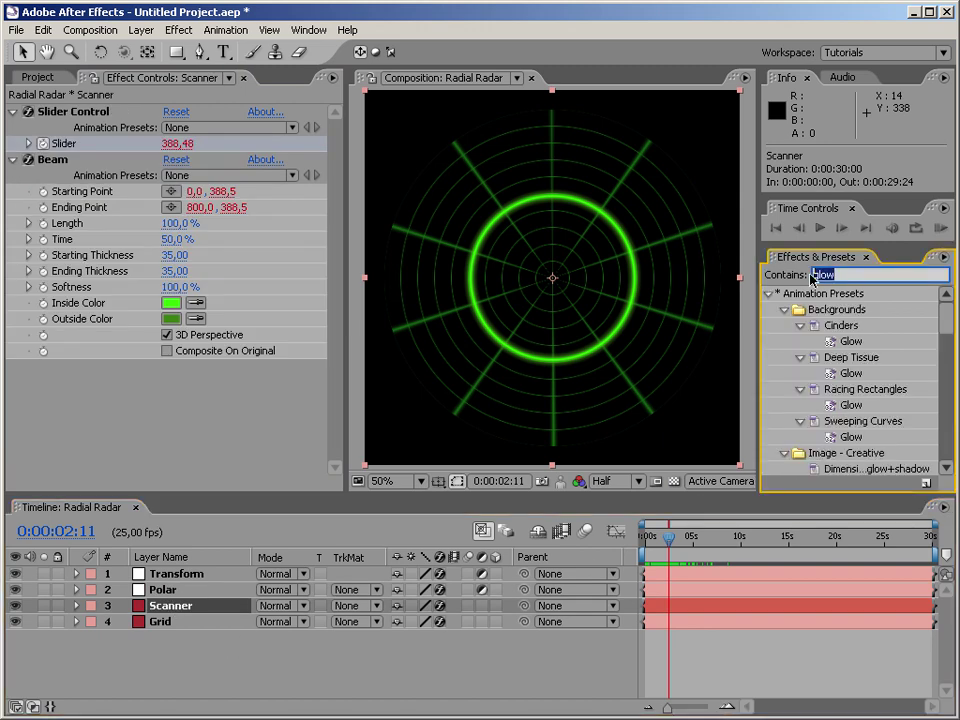
{"action": "mouse_move", "coordinate": [668, 538]}
{"action": "left_mouse_down"}
{"action": "mouse_move", "coordinate": [683, 543]}
{"action": "mouse_move", "coordinate": [666, 541]}
{"action": "left_mouse_up"}
{"action": "key", "text": "BackSpace"}
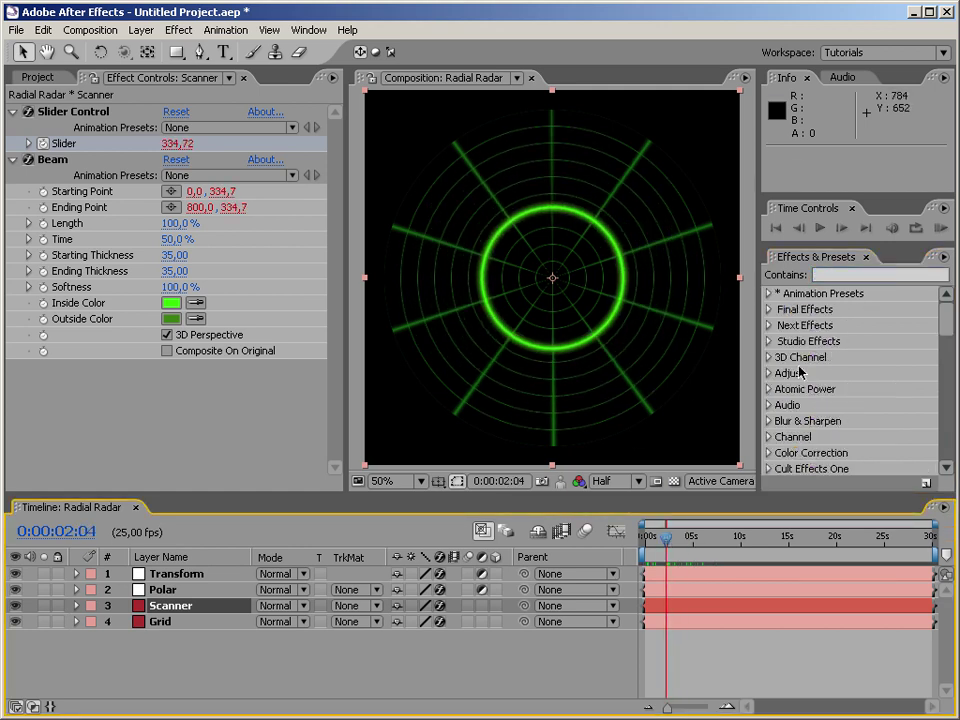
{"action": "scroll", "coordinate": [948, 352], "scroll_direction": "down", "scroll_amount": 10}
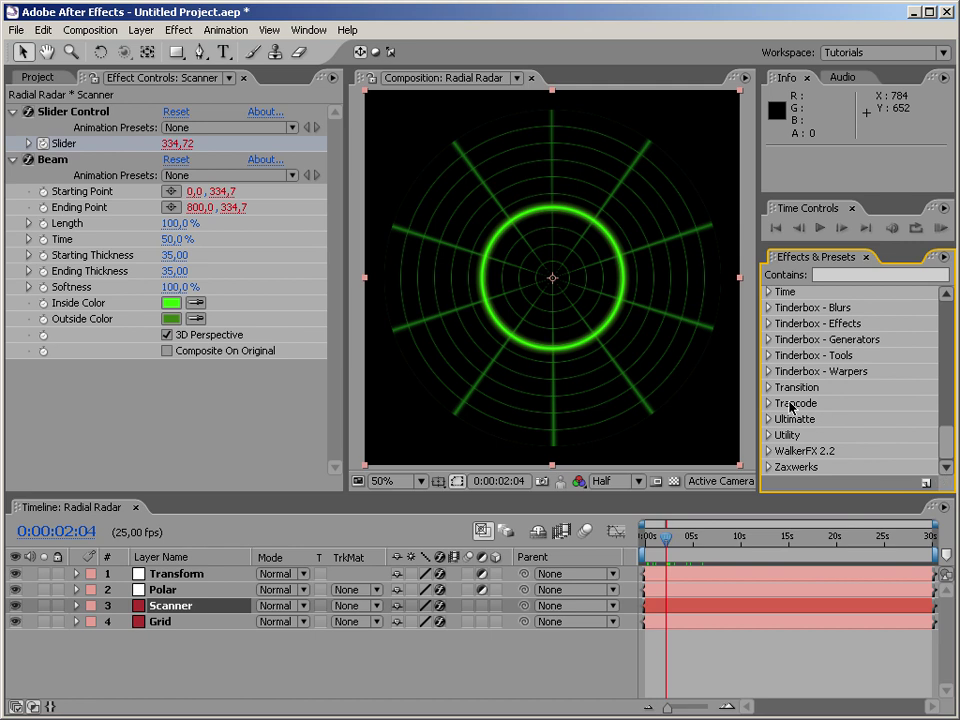
{"action": "scroll", "coordinate": [786, 406], "scroll_direction": "up", "scroll_amount": 3}
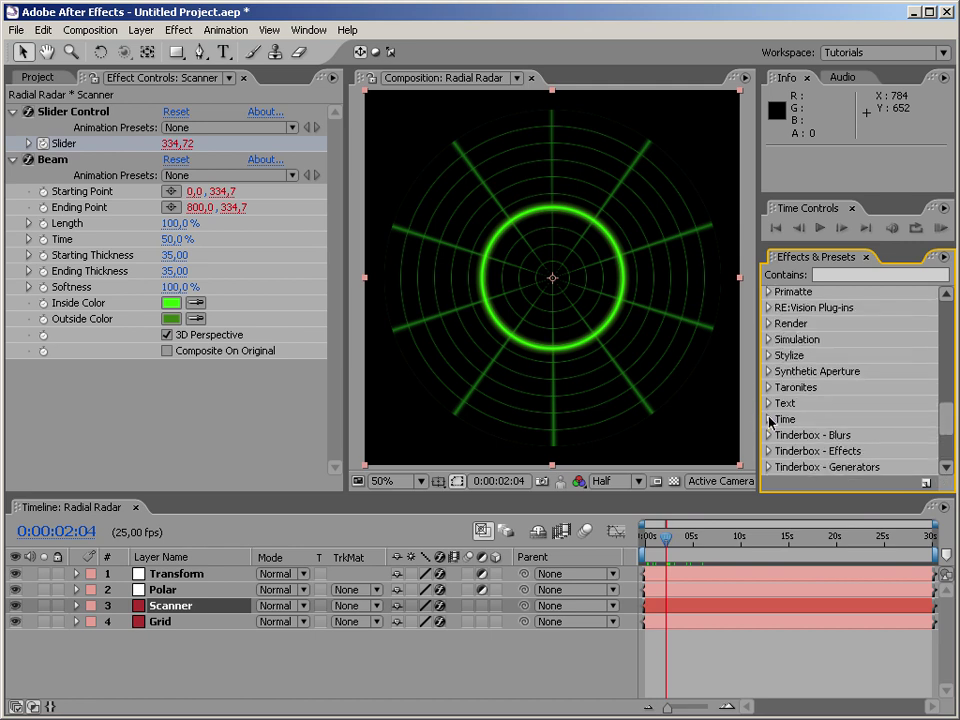
{"action": "left_click", "coordinate": [766, 422]}
{"action": "left_click", "coordinate": [914, 405]}
{"action": "left_click_drag", "start_coordinate": [826, 405], "coordinate": [170, 606]}
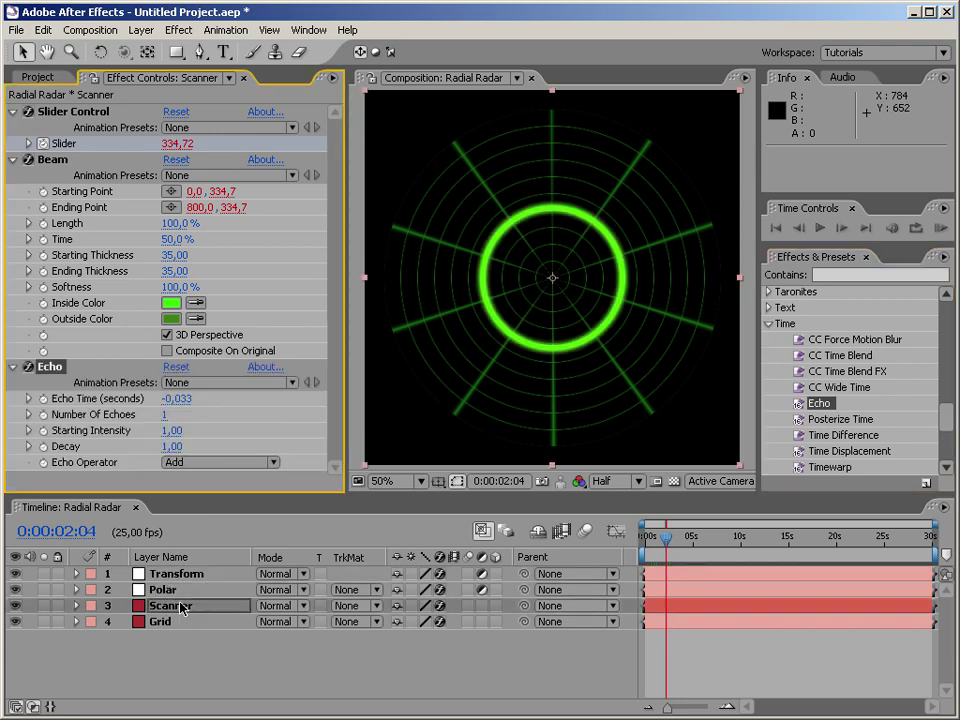
Set the Scanner layer's Echo to 10 echoes with a Starting Intensity of 0,80.
{"action": "left_click", "coordinate": [167, 418]}
{"action": "type", "text": "1"}
{"action": "key", "text": "Return"}
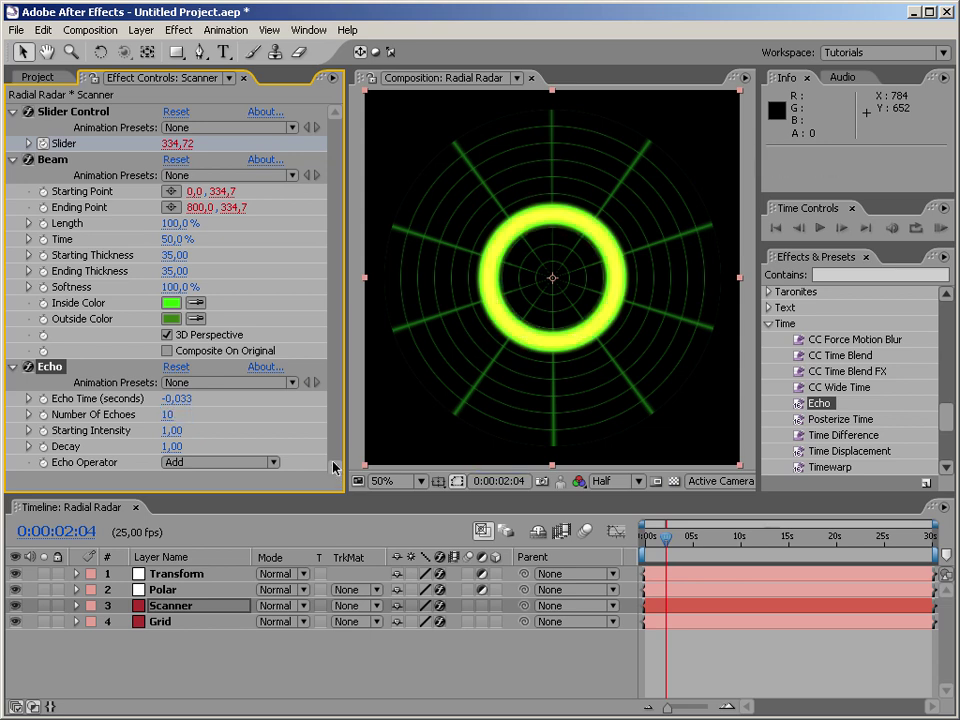
{"action": "left_click", "coordinate": [172, 431]}
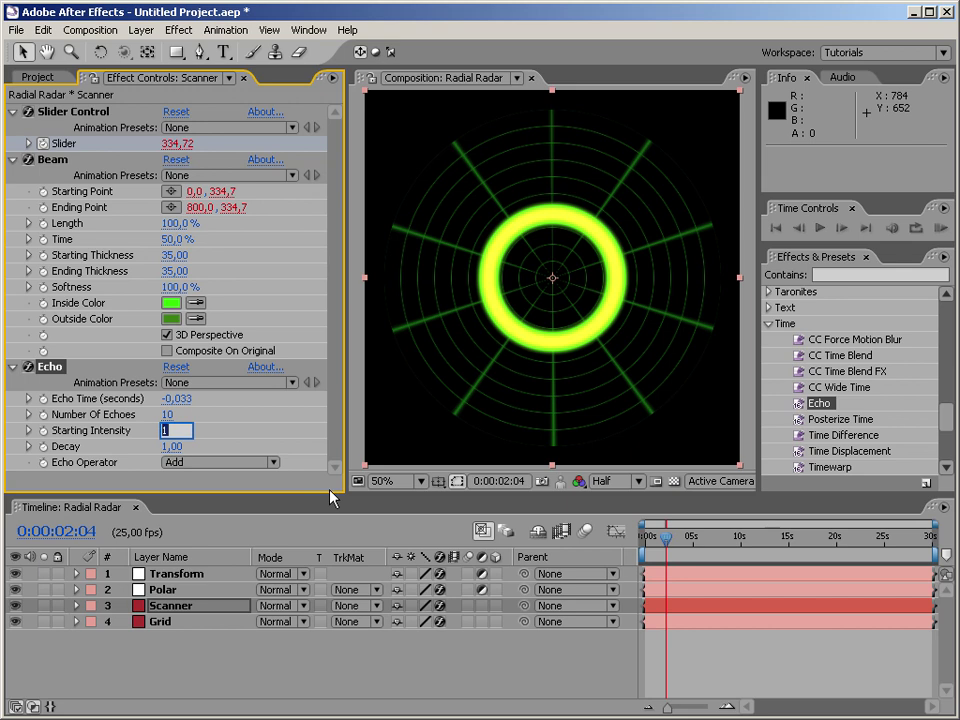
{"action": "type", "text": "0,8"}
{"action": "key", "text": "Return"}
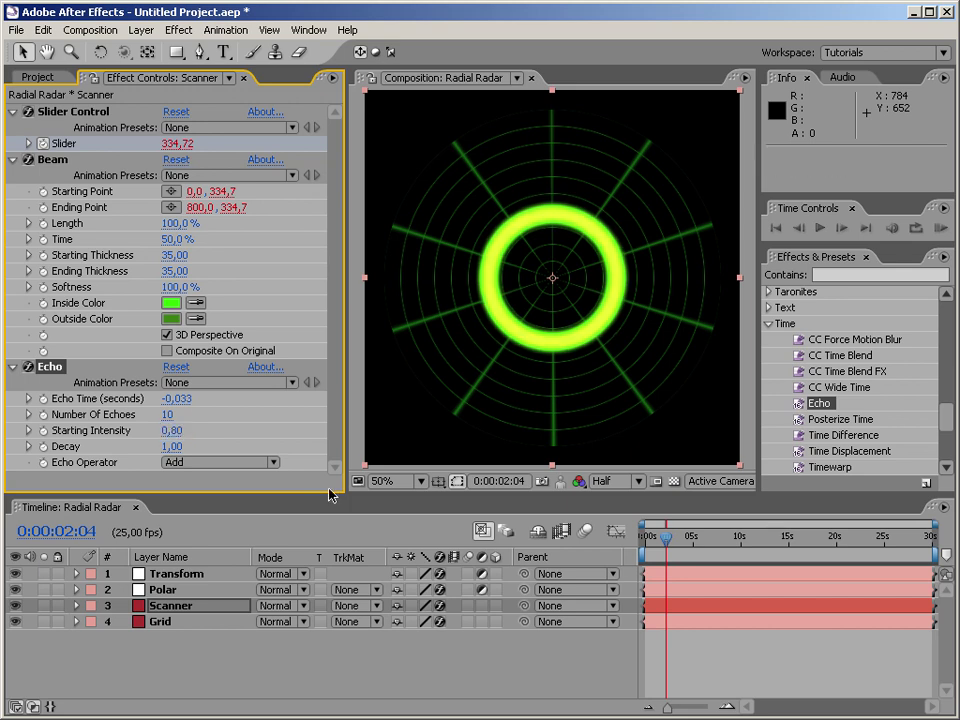
Set the Echo's Decay to 0,80 and scrub to about 0:00:03:18 to check the ring's trail.
{"action": "left_click", "coordinate": [173, 447]}
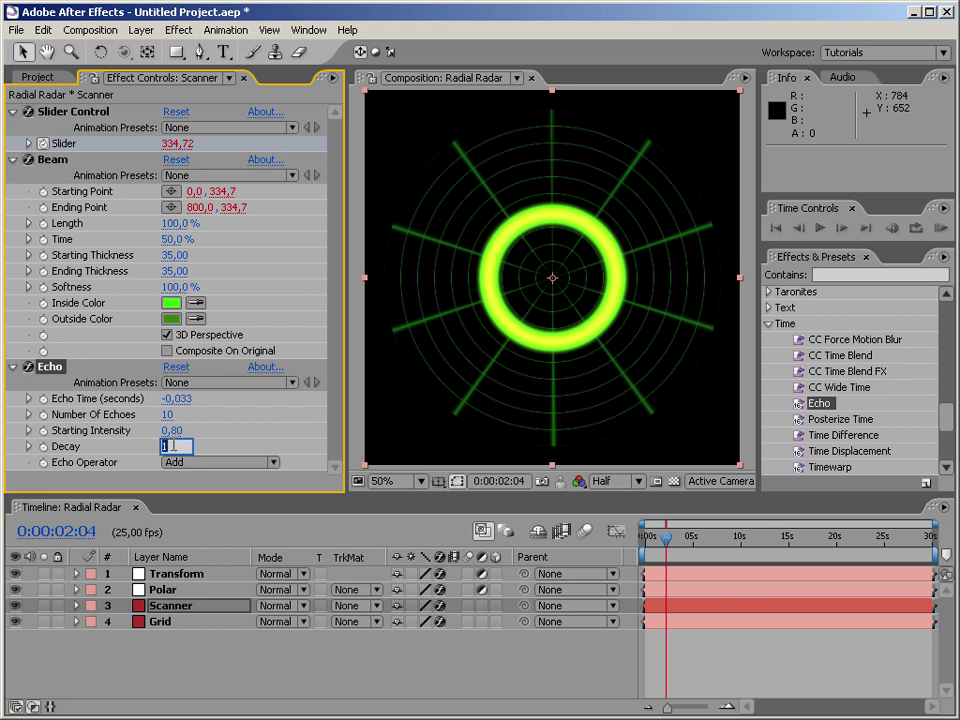
{"action": "key", "text": "Return"}
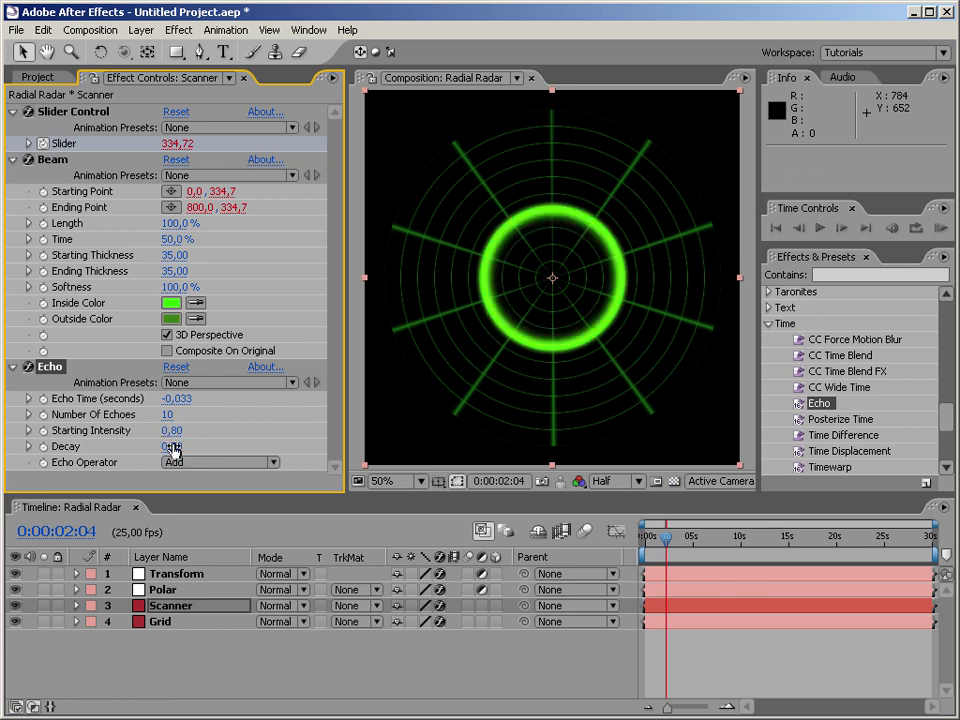
{"action": "left_click", "coordinate": [173, 447]}
{"action": "type", "text": "00,"}
{"action": "key", "text": "Return"}
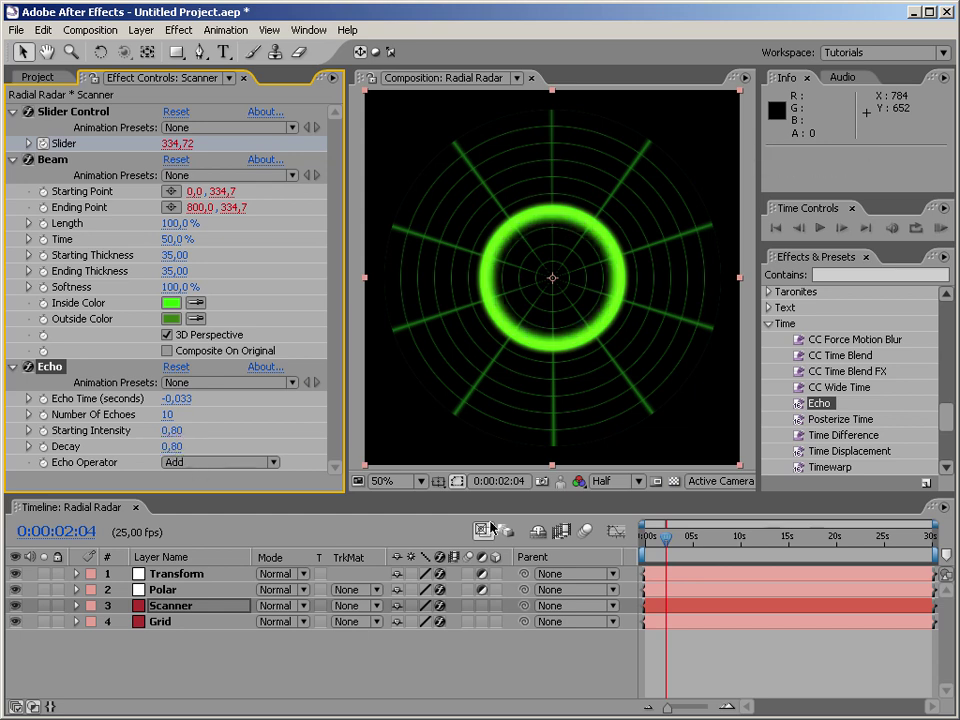
{"action": "left_click", "coordinate": [669, 540]}
{"action": "left_click_drag", "start_coordinate": [669, 540], "coordinate": [681, 540]}
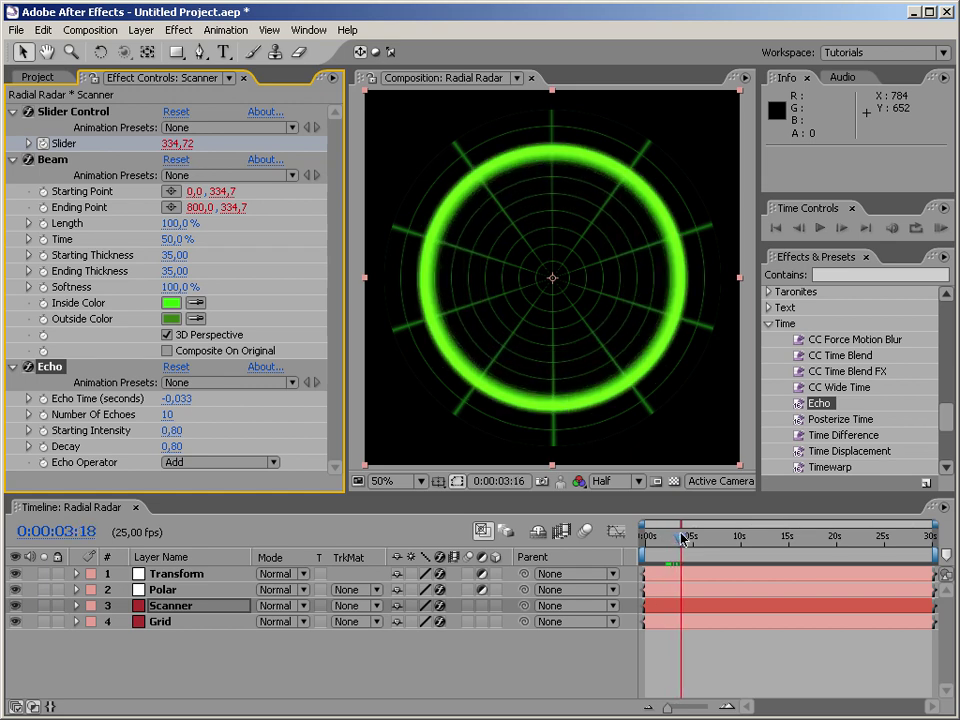
Raise the Scanner's Number Of Echoes to 20 and finally 30, and scrub the timeline to about 0:00:06:09 to review the trail.
{"action": "left_click", "coordinate": [176, 414]}
{"action": "type", "text": "20"}
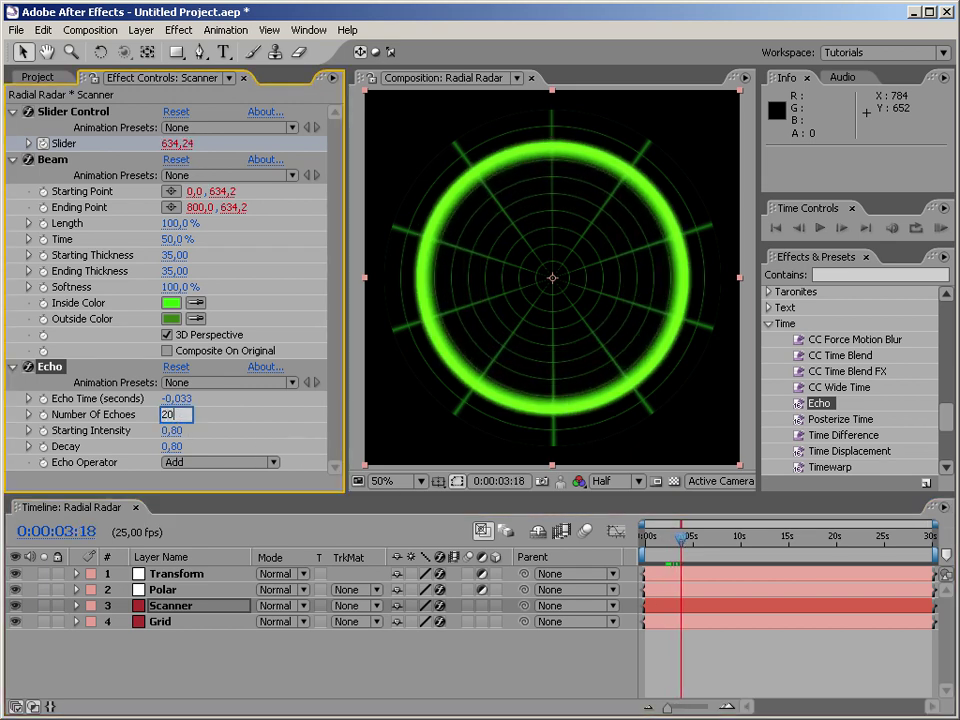
{"action": "key", "text": "Return"}
{"action": "left_click", "coordinate": [168, 414]}
{"action": "type", "text": "30"}
{"action": "key", "text": "Return"}
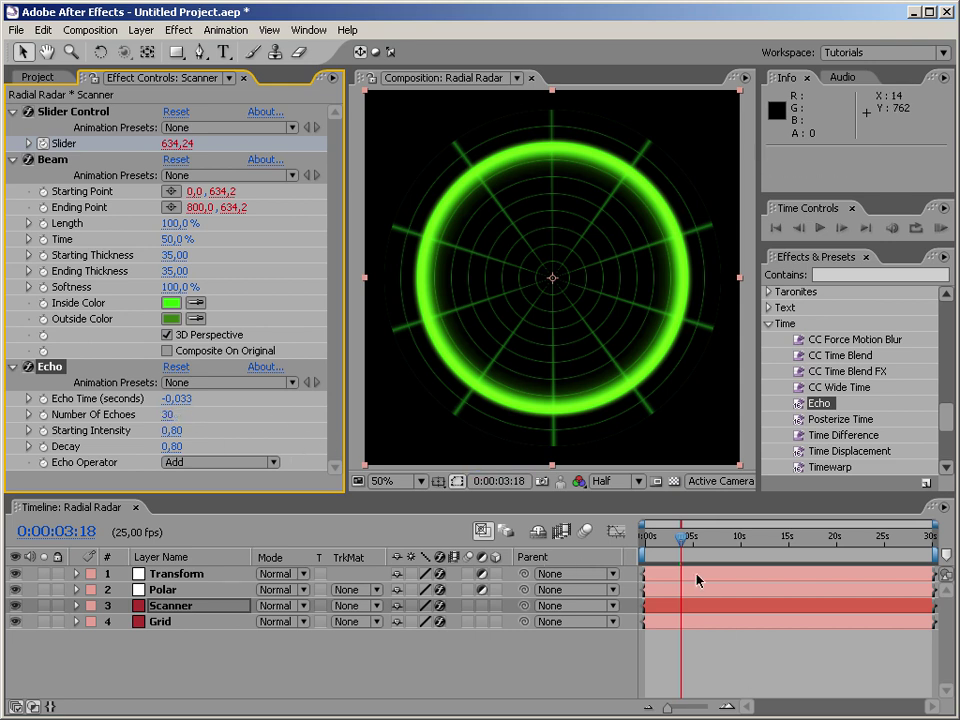
{"action": "left_click_drag", "start_coordinate": [686, 546], "coordinate": [663, 548]}
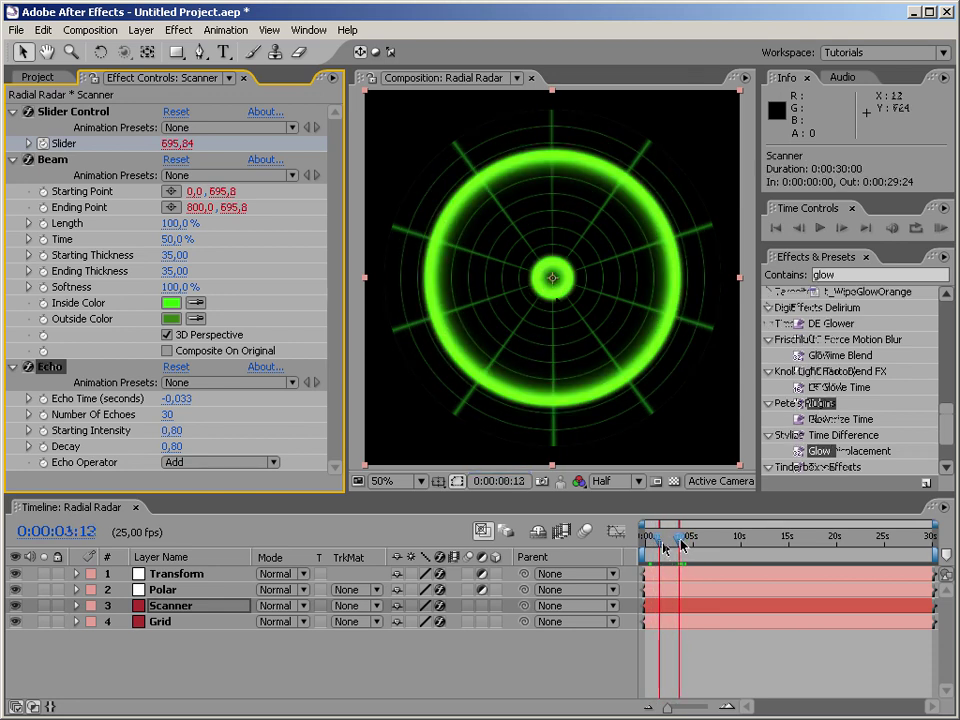
{"action": "left_click_drag", "start_coordinate": [668, 548], "coordinate": [707, 540]}
{"action": "left_click", "coordinate": [268, 658]}
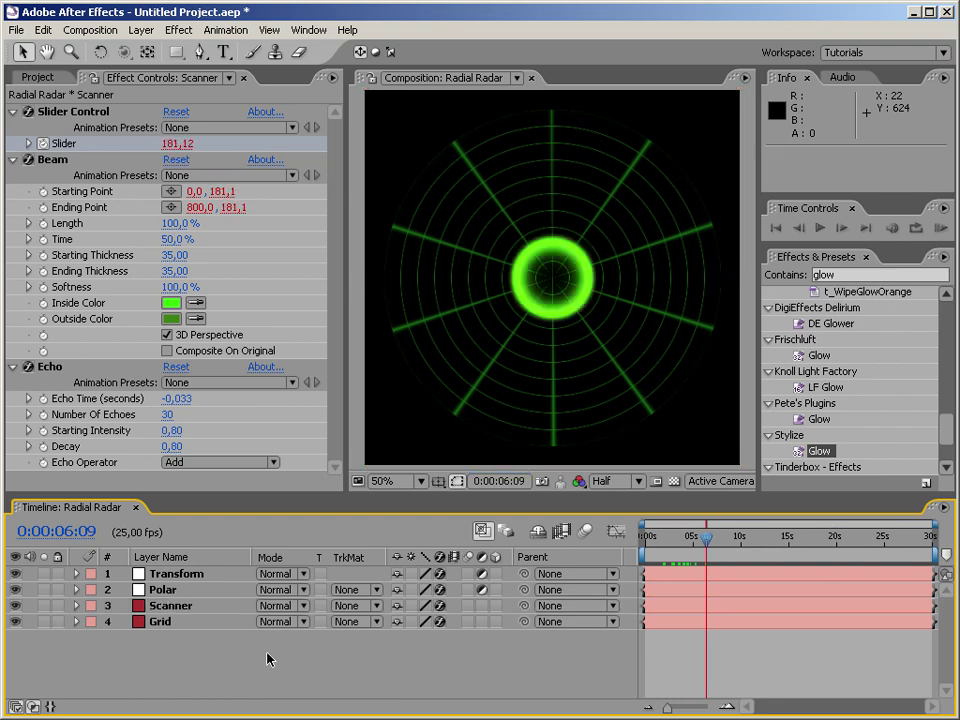
Apply the Stylize Glow effect to the Grid layer and lower its Glow Threshold to about 39,2 %.
{"action": "left_click", "coordinate": [185, 623]}
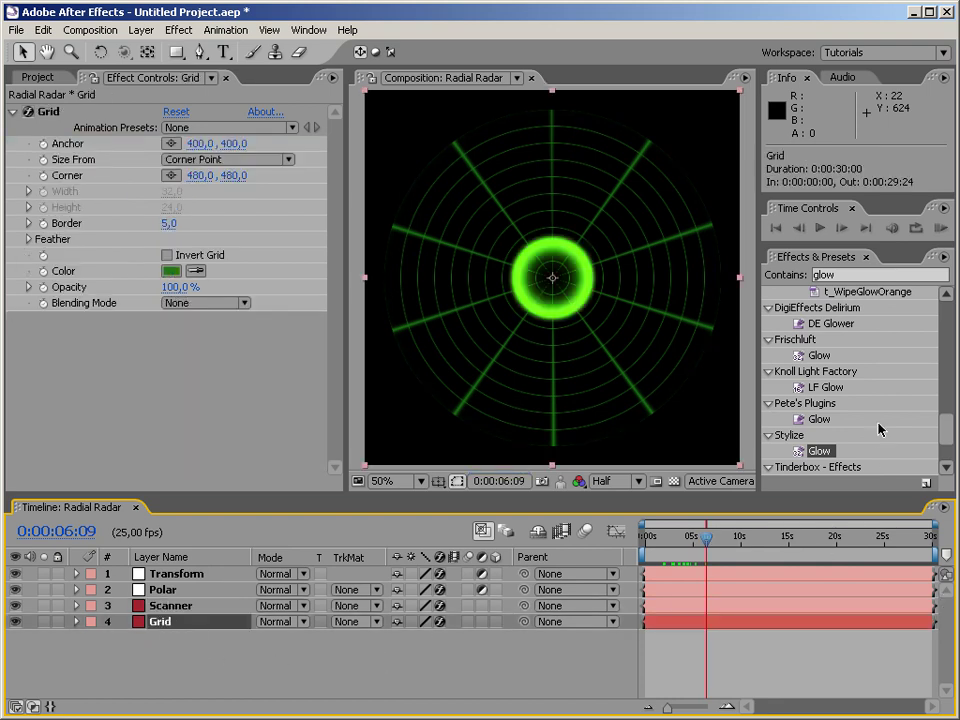
{"action": "left_click_drag", "start_coordinate": [812, 465], "coordinate": [150, 622]}
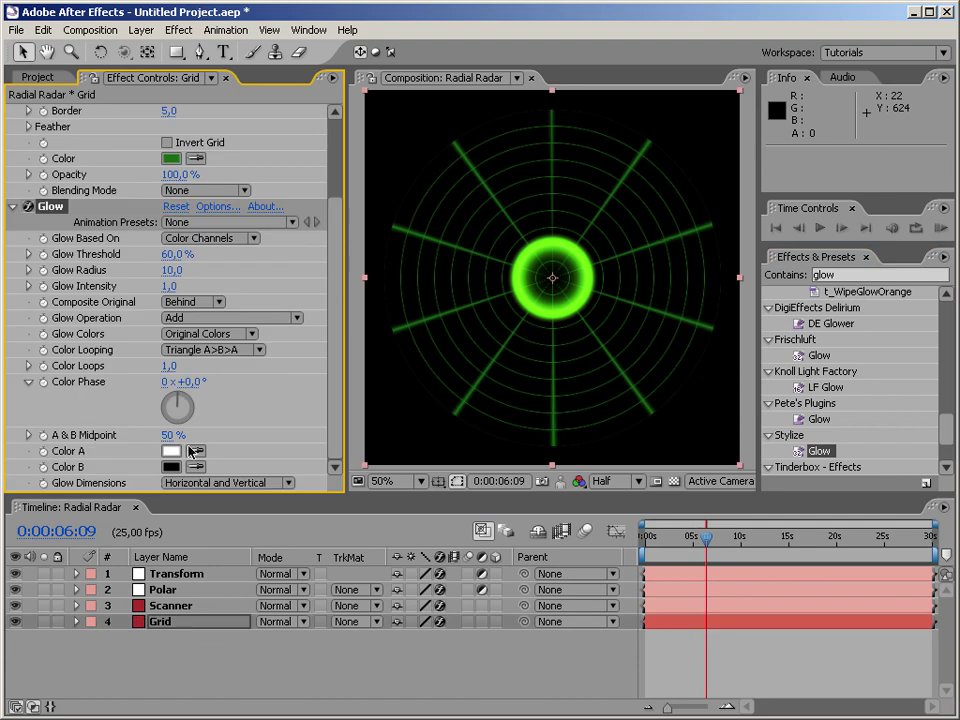
{"action": "left_click_drag", "start_coordinate": [176, 254], "coordinate": [129, 258]}
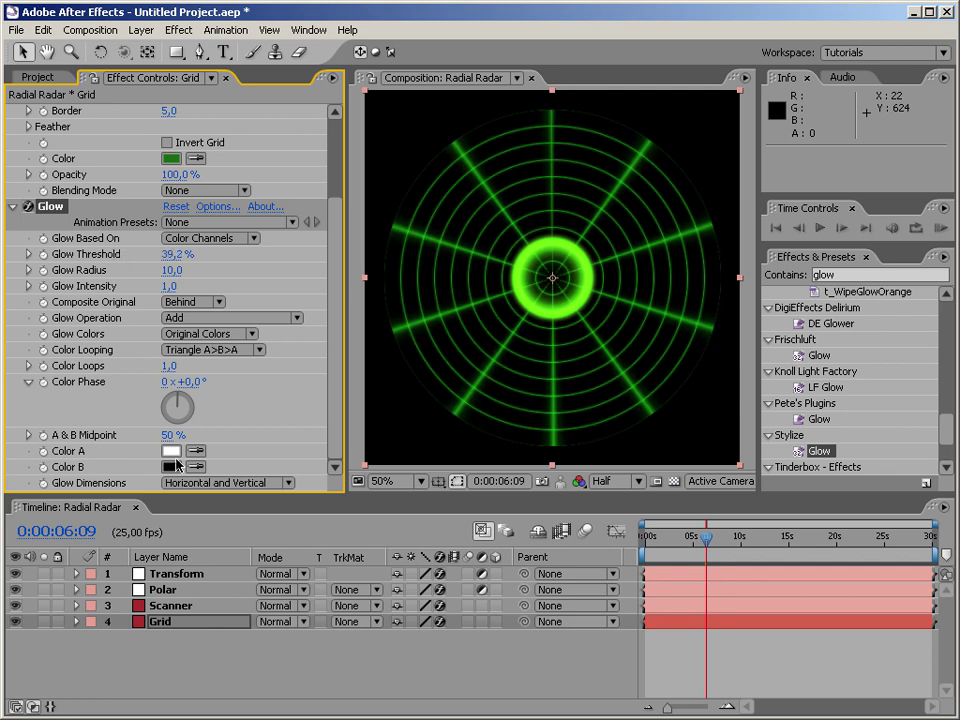
Set the Grid glow's Color A to the bright green 3BFF14.
{"action": "left_click", "coordinate": [168, 452]}
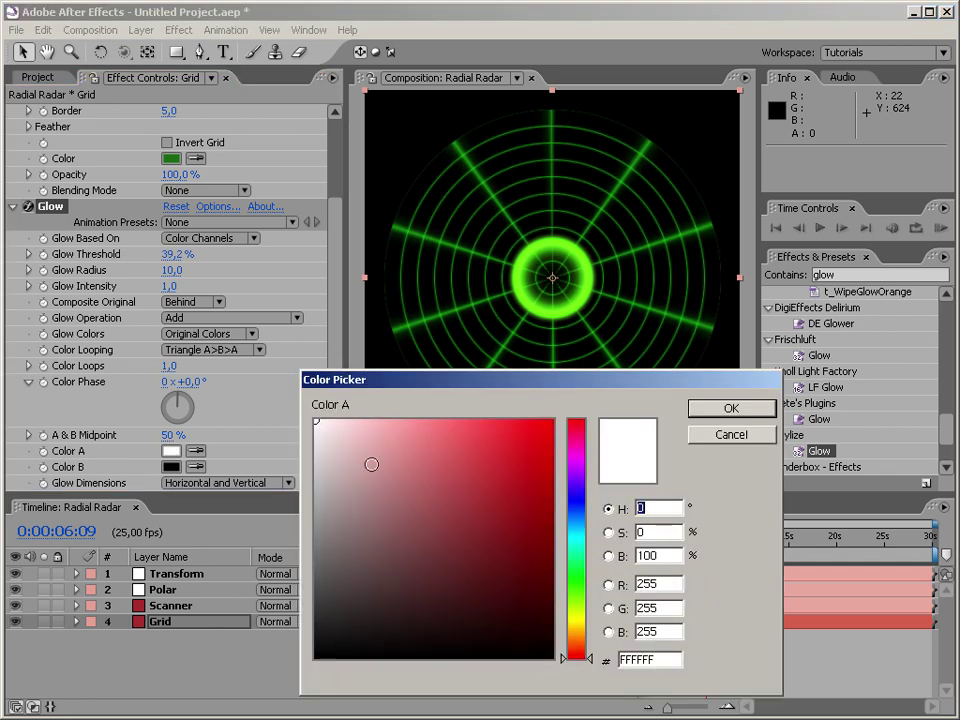
{"action": "left_click", "coordinate": [577, 587]}
{"action": "left_click_drag", "start_coordinate": [529, 516], "coordinate": [534, 390]}
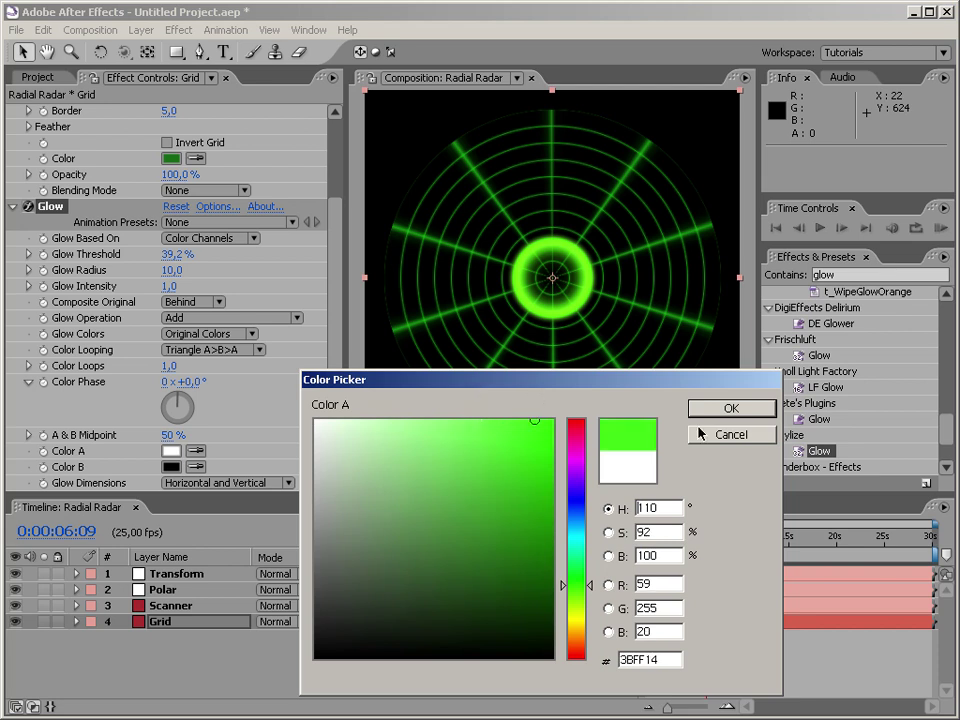
{"action": "left_click", "coordinate": [731, 408]}
Set the Grid glow's Color B to the dark green 26480A and make Glow Colors use A & B Colors.
{"action": "left_click", "coordinate": [168, 467]}
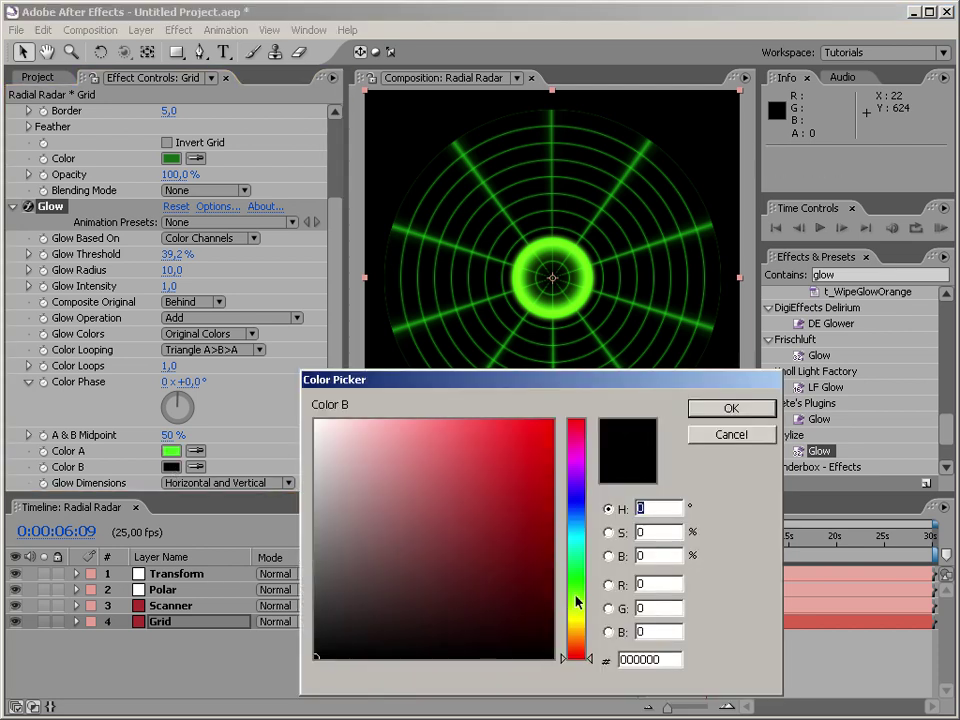
{"action": "left_click", "coordinate": [577, 598]}
{"action": "mouse_move", "coordinate": [536, 594]}
{"action": "left_mouse_down"}
{"action": "mouse_move", "coordinate": [540, 606]}
{"action": "mouse_move", "coordinate": [519, 590]}
{"action": "left_mouse_up"}
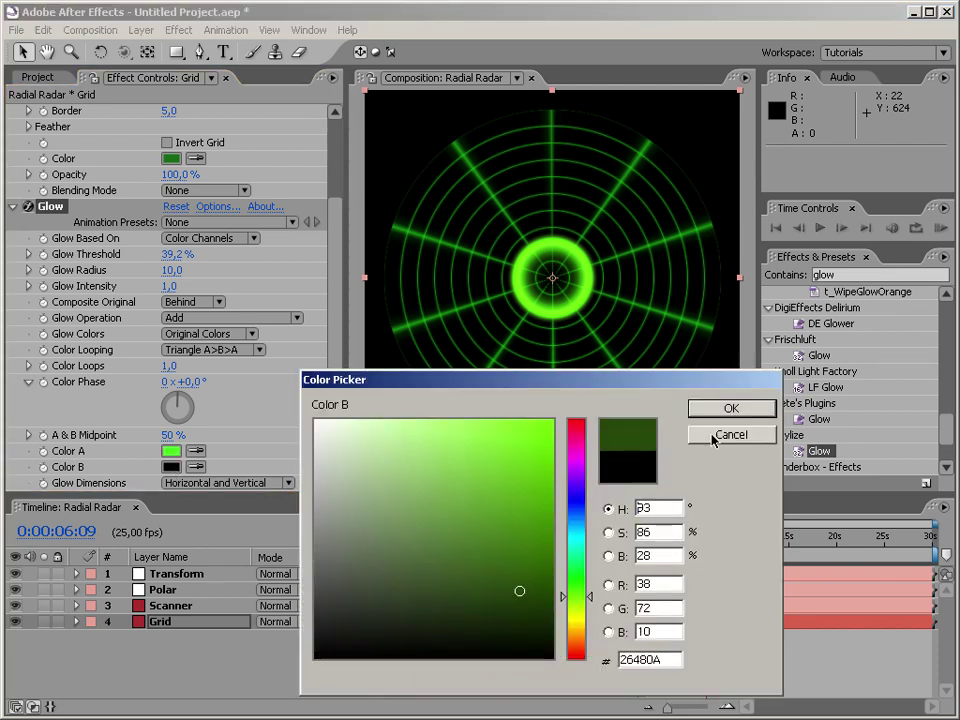
{"action": "left_click", "coordinate": [703, 409]}
{"action": "left_click", "coordinate": [220, 334]}
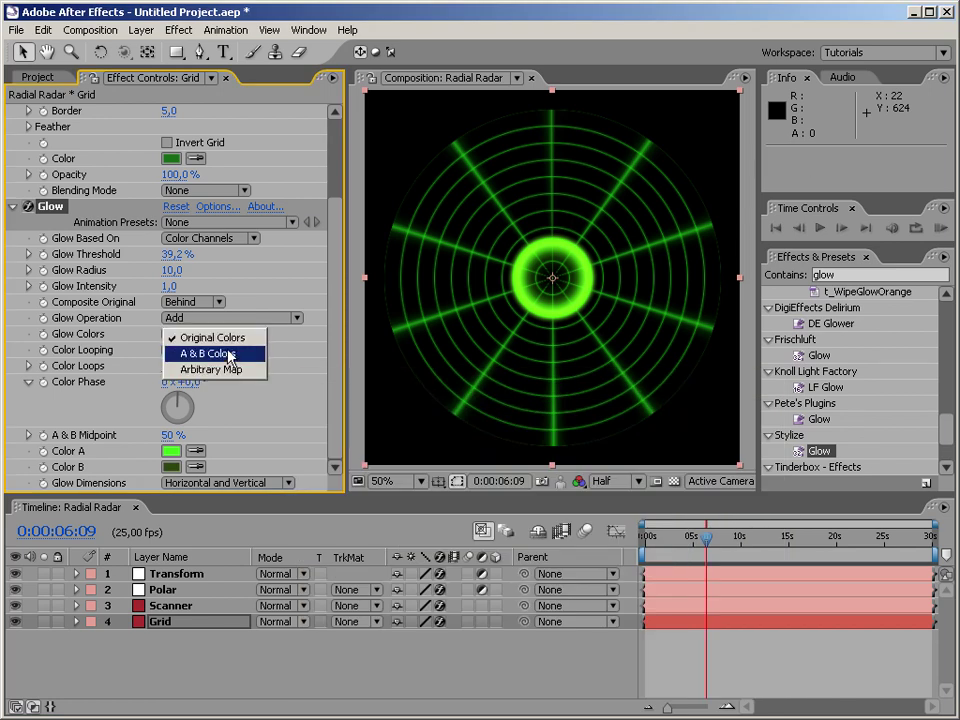
{"action": "left_click", "coordinate": [229, 354]}
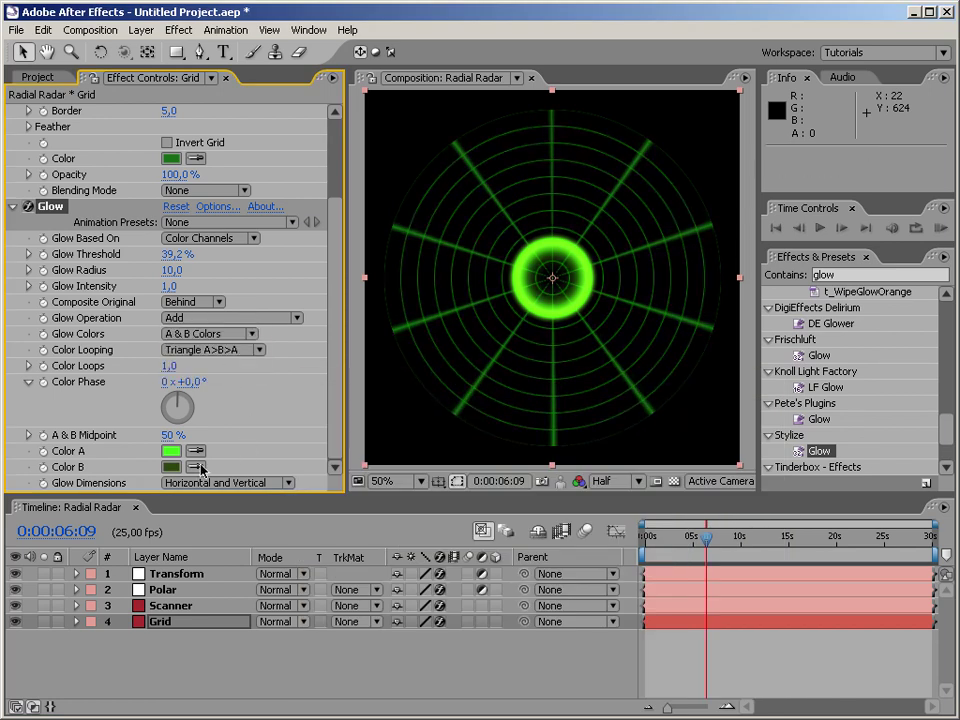
Set the Grid's Glow Threshold to about 21,2 %, Radius to 14,0 and Intensity to 1,9, and scrub to about 0:00:10:10.
{"action": "left_click_drag", "start_coordinate": [178, 254], "coordinate": [131, 254]}
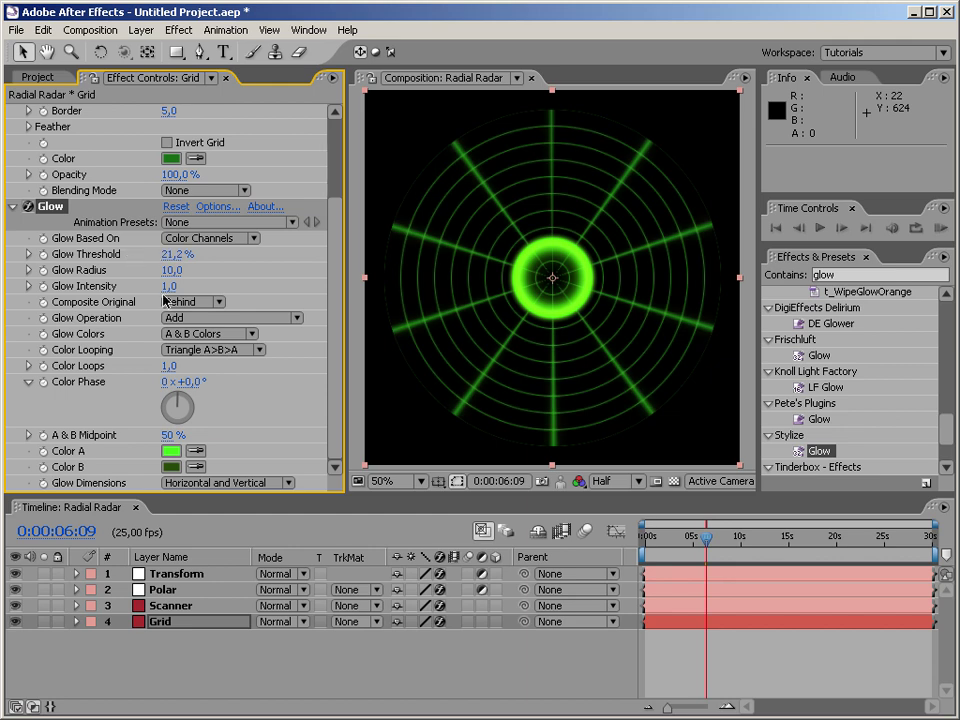
{"action": "mouse_move", "coordinate": [193, 270]}
{"action": "left_mouse_down"}
{"action": "mouse_move", "coordinate": [172, 271]}
{"action": "mouse_move", "coordinate": [184, 286]}
{"action": "left_mouse_up"}
{"action": "left_click_drag", "start_coordinate": [277, 282], "coordinate": [325, 280]}
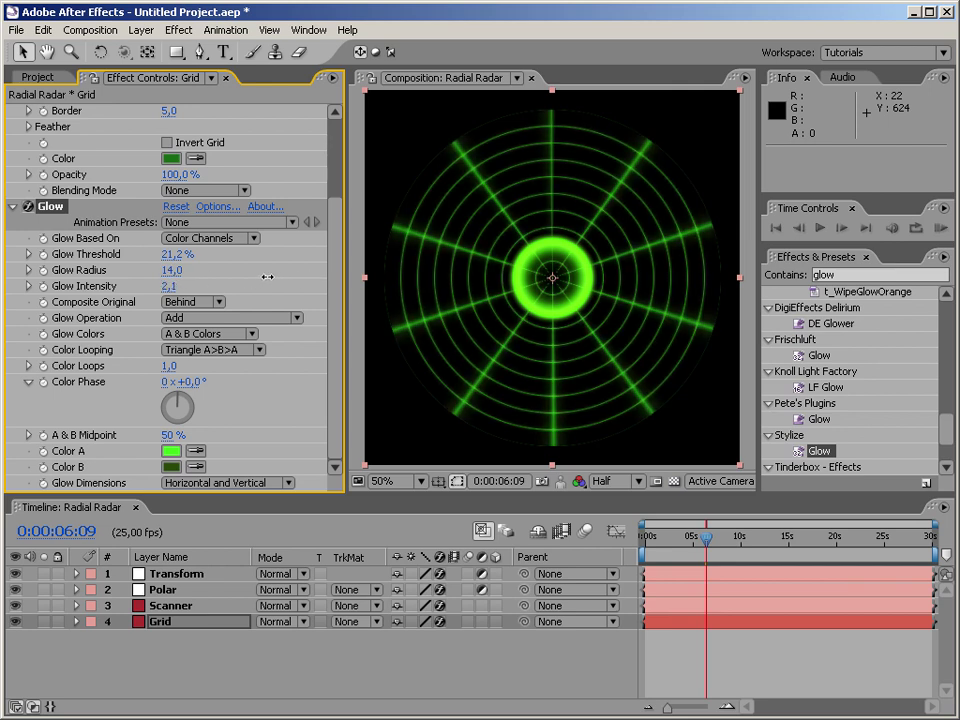
{"action": "left_click_drag", "start_coordinate": [706, 538], "coordinate": [748, 538]}
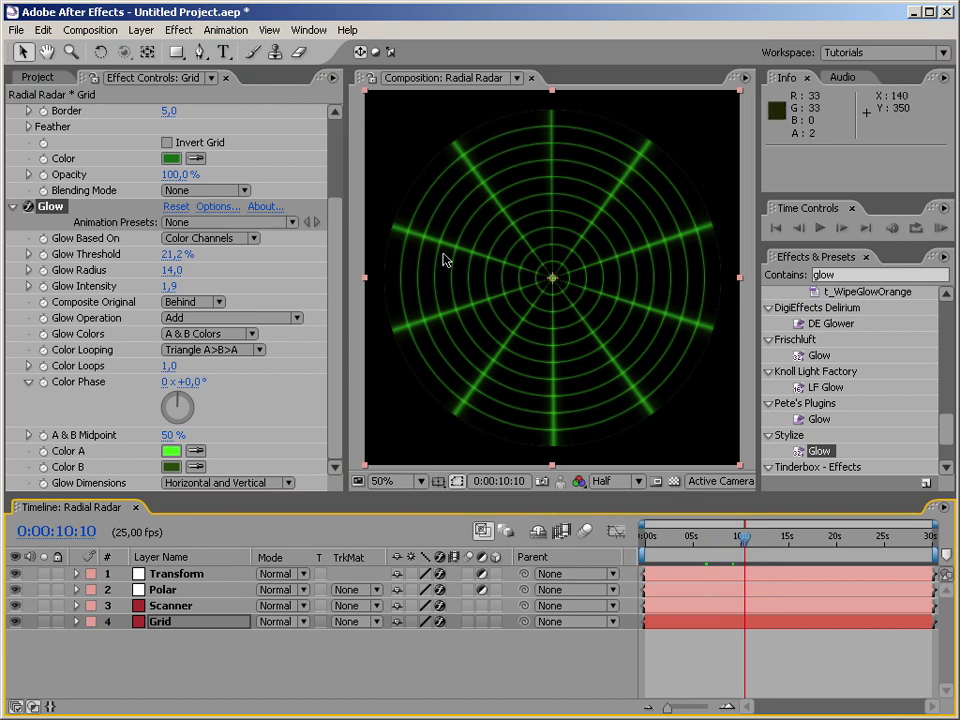
Create a new composition, Comp 1, with a width and height of 100 pixels.
{"action": "left_click", "coordinate": [38, 77]}
{"action": "right_click", "coordinate": [112, 290]}
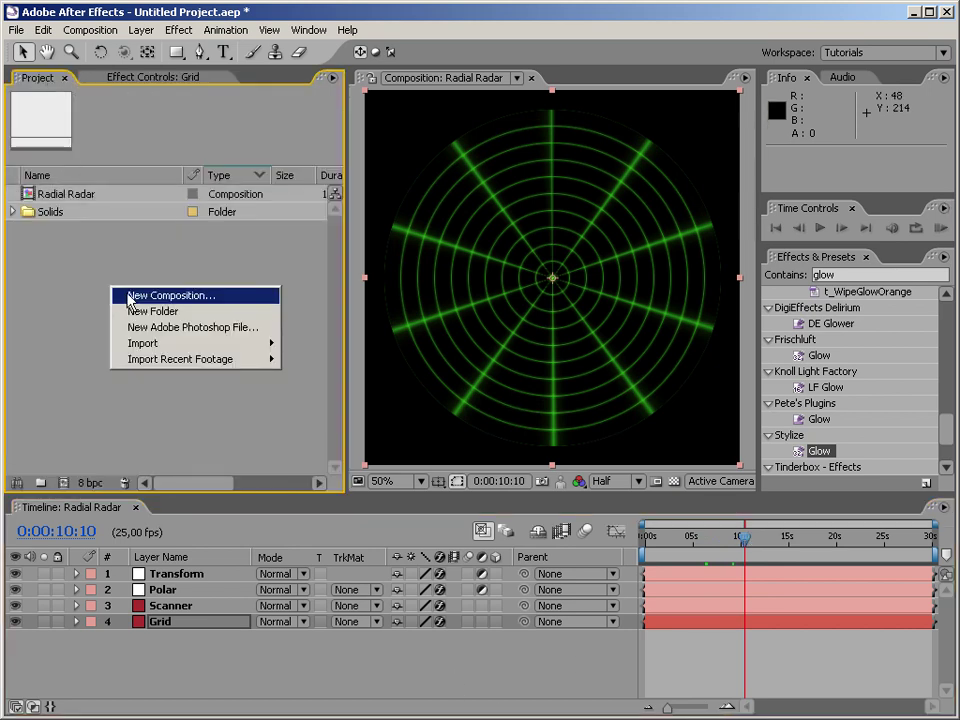
{"action": "left_click", "coordinate": [150, 296]}
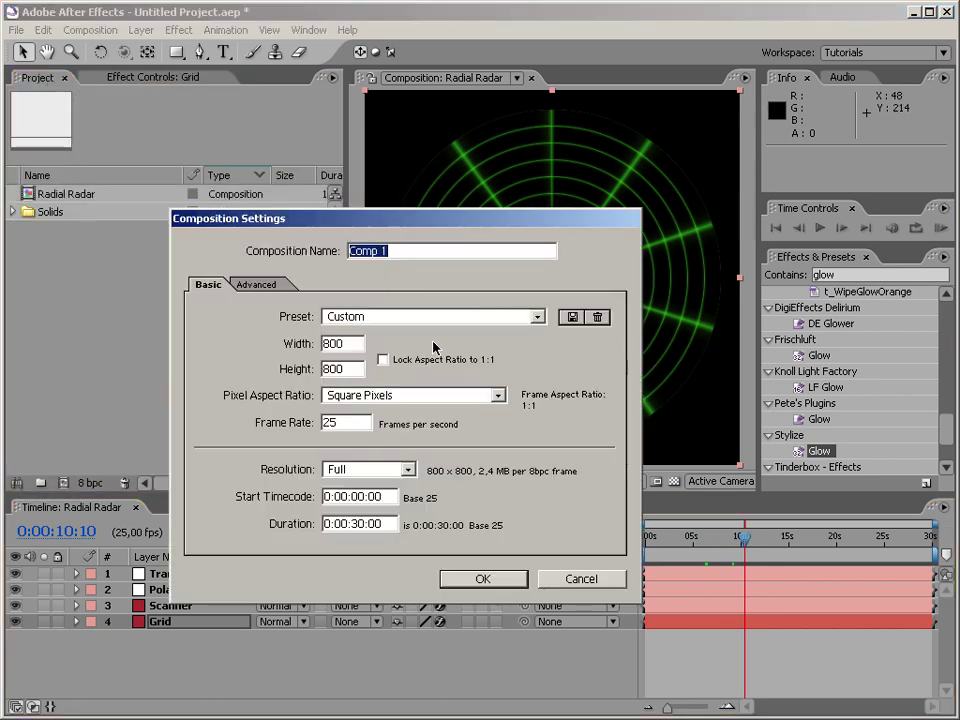
{"action": "double_click", "coordinate": [352, 340]}
{"action": "type", "text": "100"}
{"action": "key", "text": "Tab"}
{"action": "type", "text": "100"}
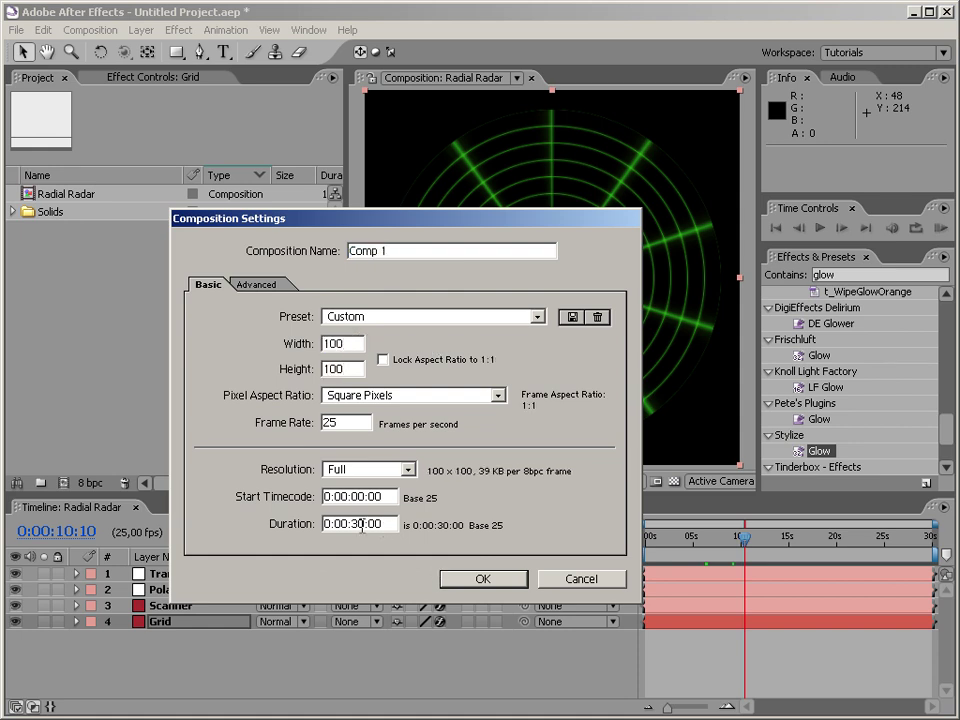
{"action": "left_click", "coordinate": [460, 578]}
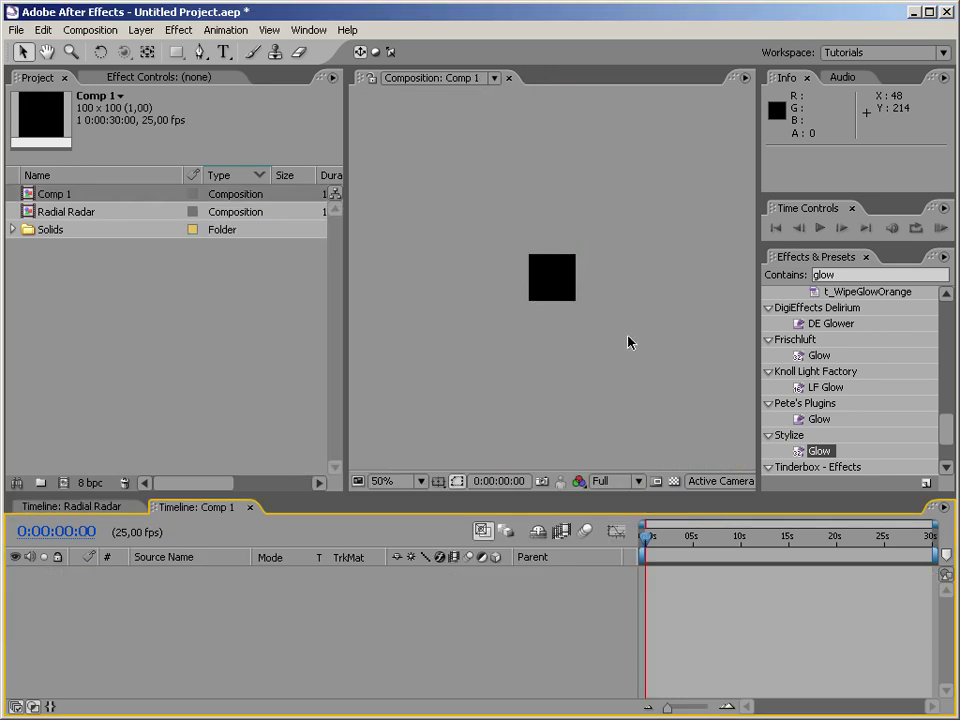
Check the Radial Radar composition near 0:00:29:10 and return to Comp 1.
{"action": "left_click", "coordinate": [89, 508]}
{"action": "left_click_drag", "start_coordinate": [744, 534], "coordinate": [928, 566]}
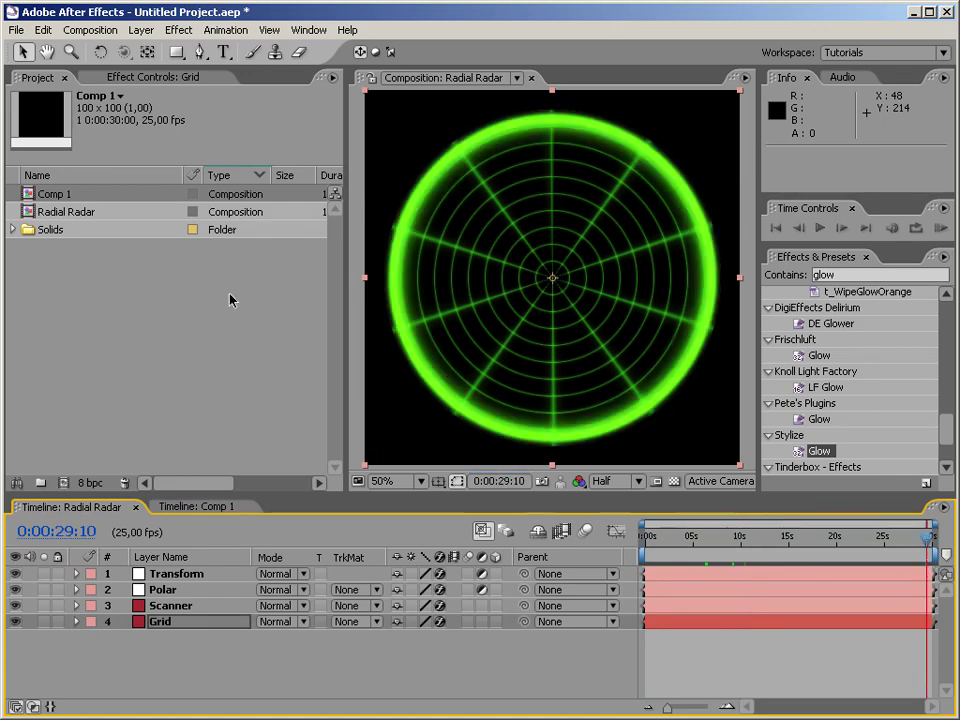
{"action": "left_click", "coordinate": [188, 507]}
Add a 100 x 100 pixel comp-size red solid to Comp 1.
{"action": "scroll", "coordinate": [539, 305], "scroll_direction": "up", "scroll_amount": 1}
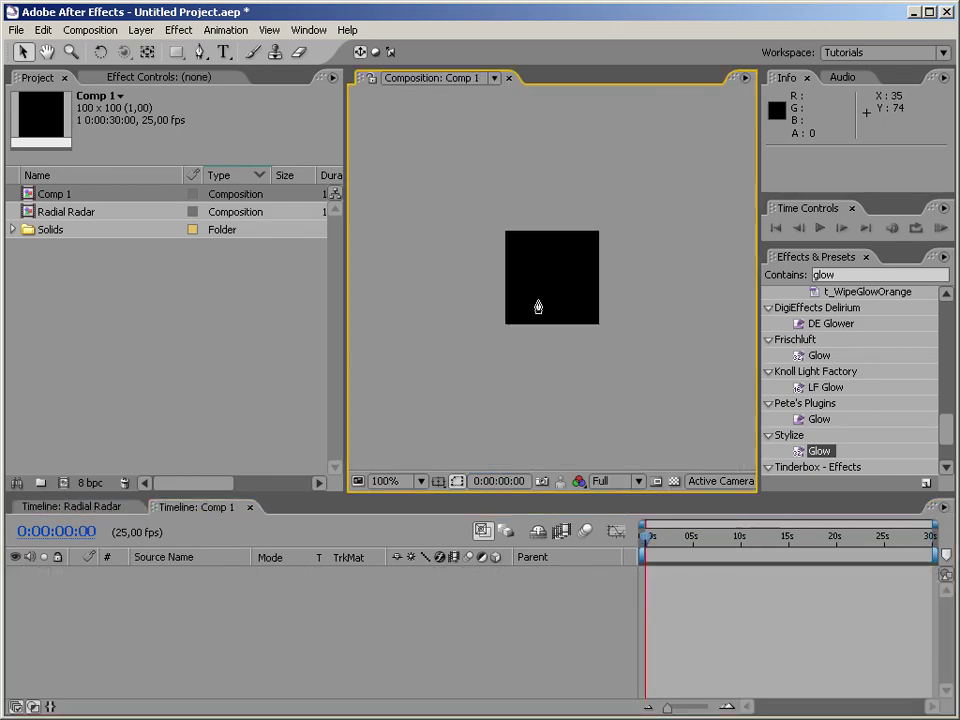
{"action": "right_click", "coordinate": [550, 276]}
{"action": "mouse_move", "coordinate": [590, 283]}
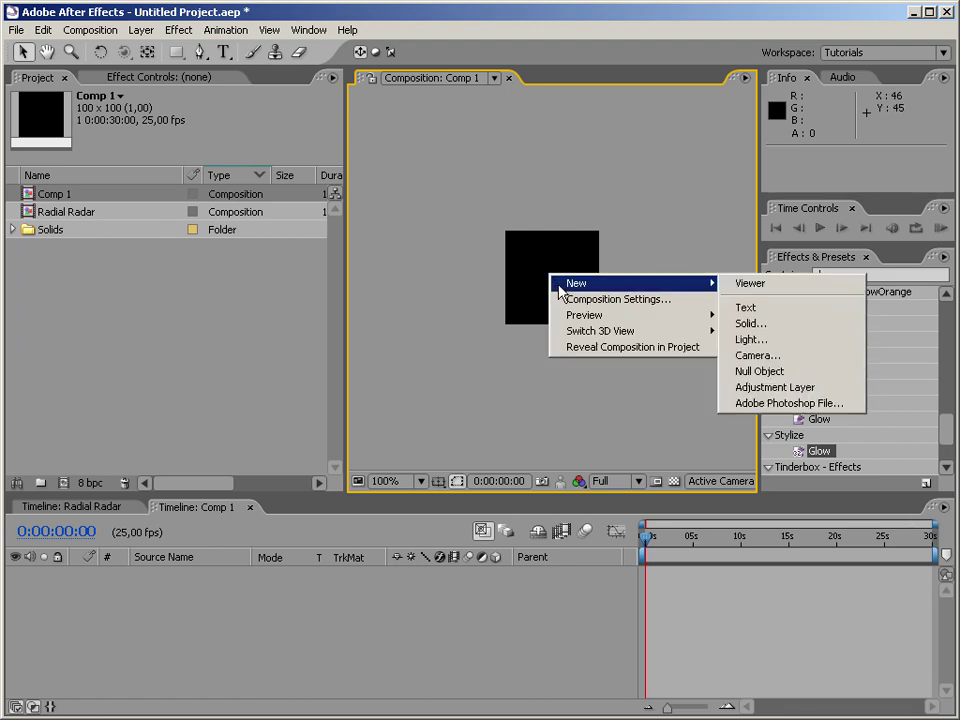
{"action": "left_click", "coordinate": [793, 326]}
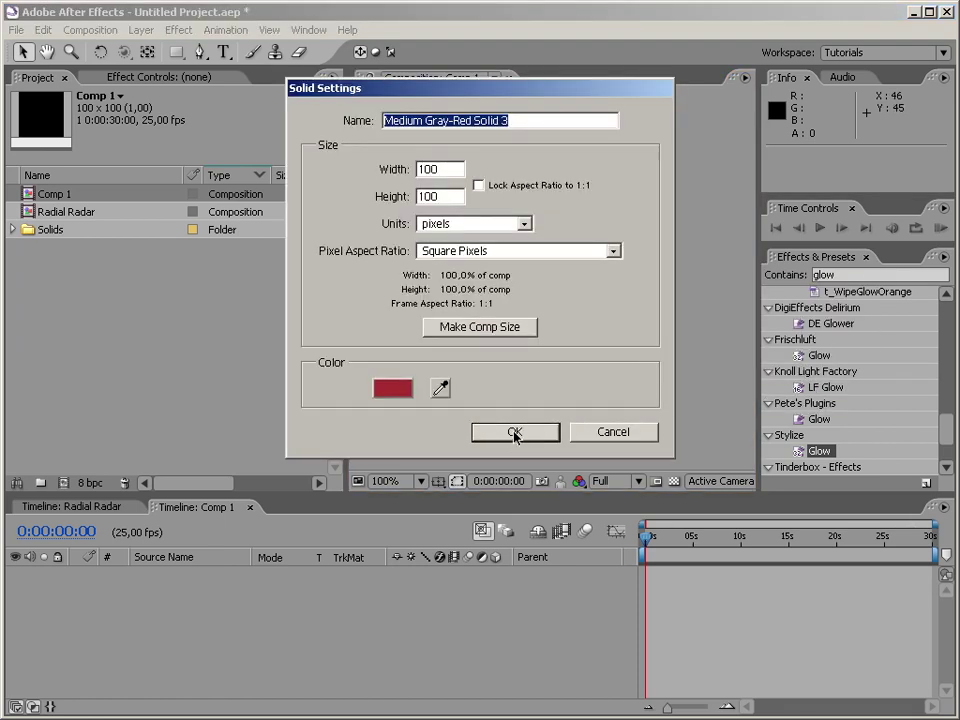
{"action": "left_click", "coordinate": [508, 326]}
{"action": "left_click", "coordinate": [512, 433]}
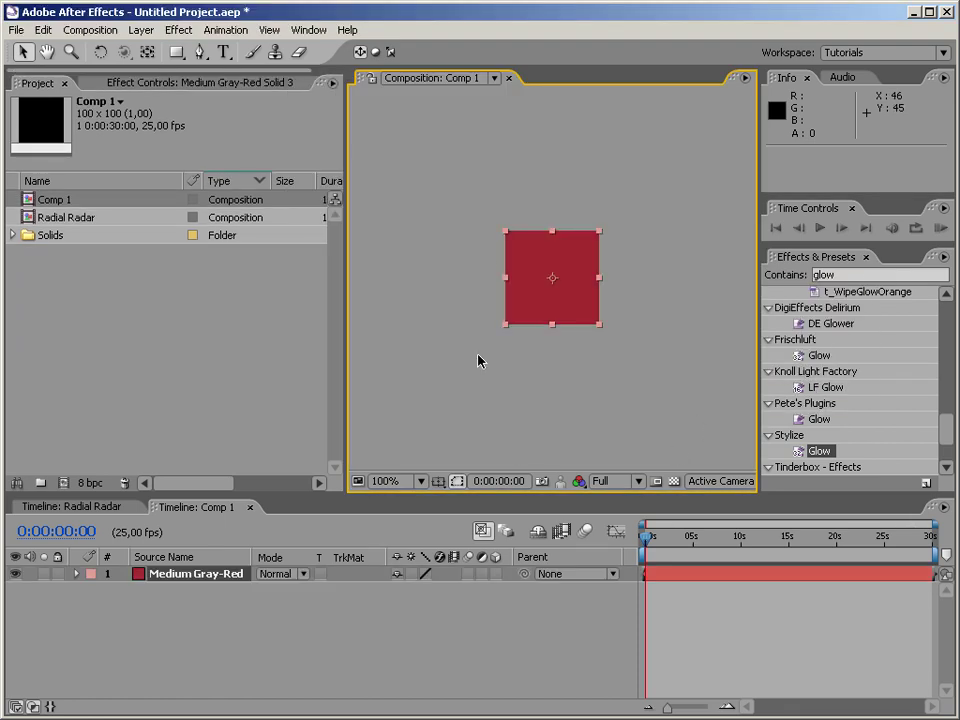
Draw an open four-vertex mask on the solid with the Pen tool, shaped like a 4 with a horizontal bar crossing the vertical line.
{"action": "left_click", "coordinate": [200, 53]}
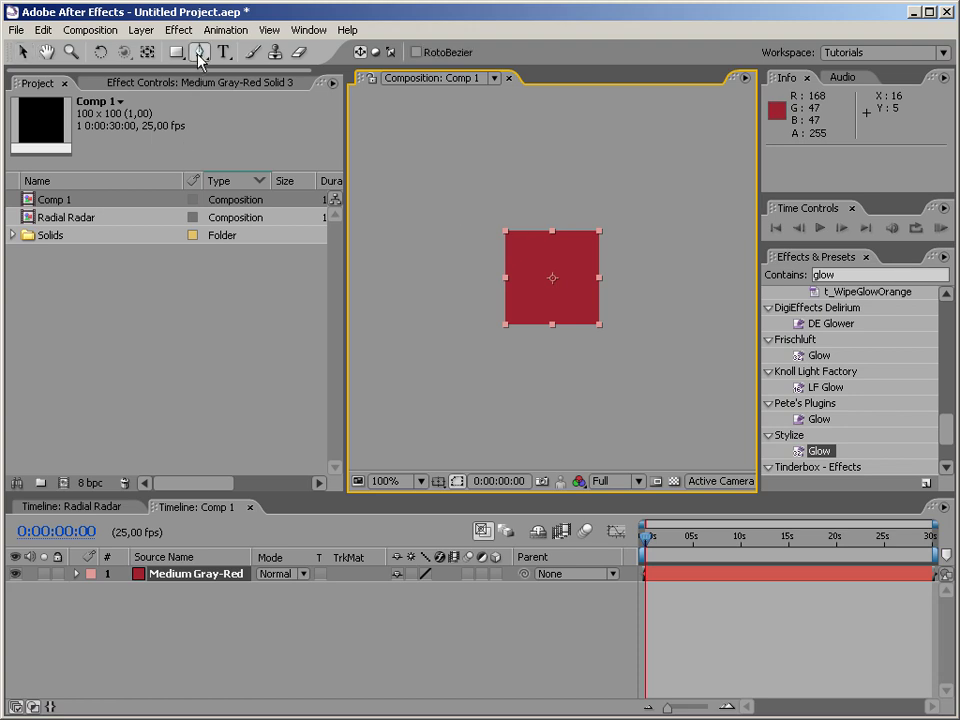
{"action": "left_click", "coordinate": [530, 307]}
{"action": "left_click", "coordinate": [529, 258]}
{"action": "key", "text": "ctrl+z"}
{"action": "left_click", "coordinate": [530, 258]}
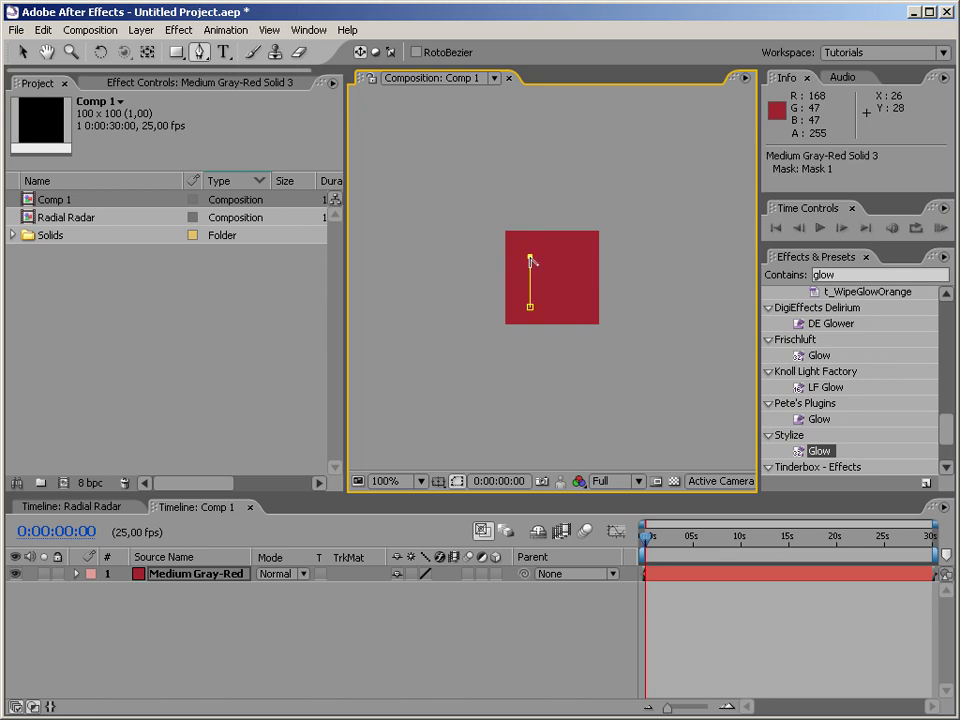
{"action": "left_click", "coordinate": [587, 293]}
{"action": "left_click", "coordinate": [516, 291]}
{"action": "key", "text": "ctrl+z"}
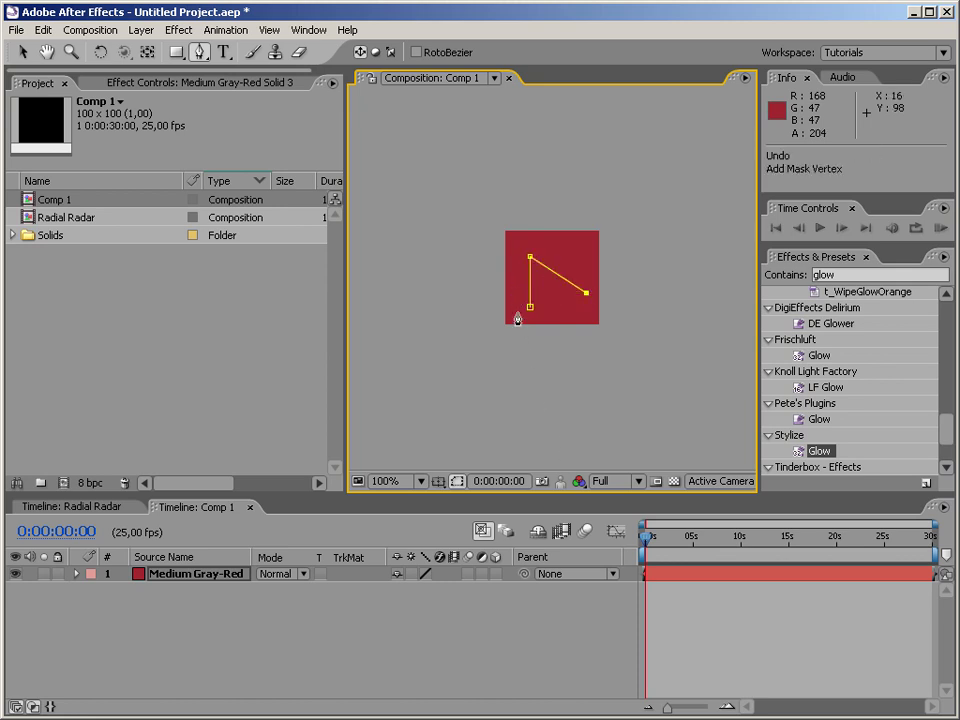
{"action": "left_click", "coordinate": [517, 292]}
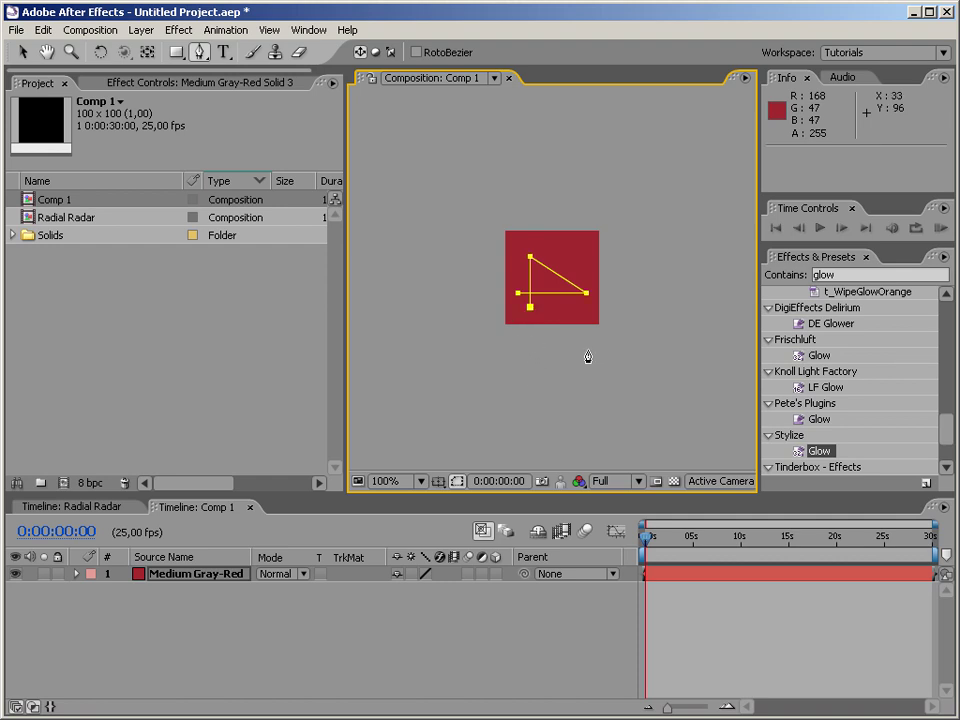
Free-transform the mask to move it slightly up and reduce its height from the top edge.
{"action": "key", "text": "ctrl+t"}
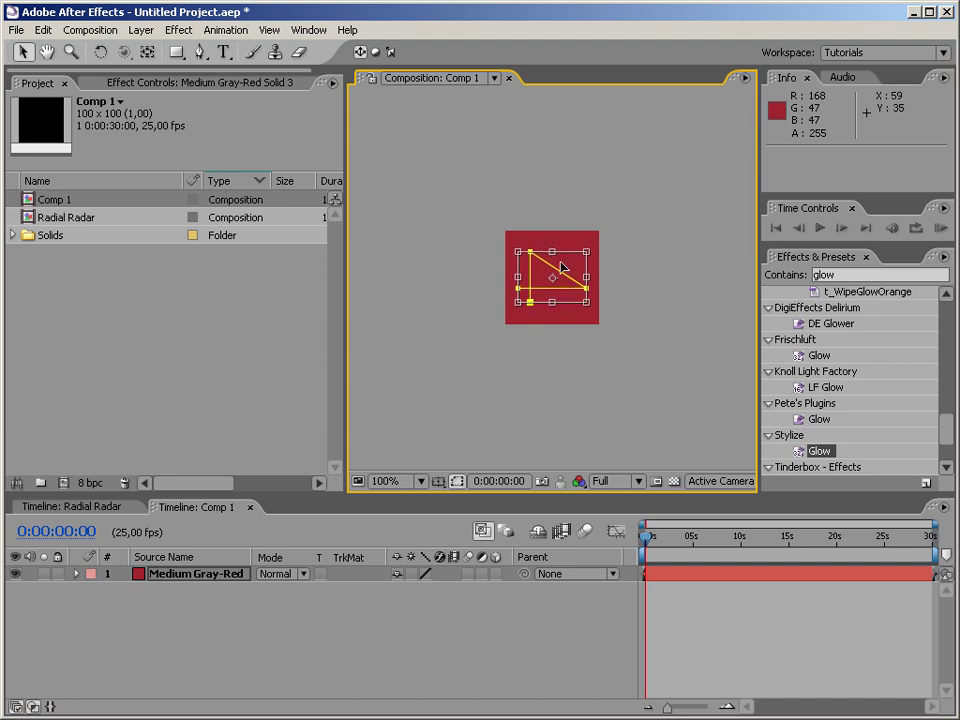
{"action": "left_click_drag", "start_coordinate": [552, 252], "coordinate": [550, 259]}
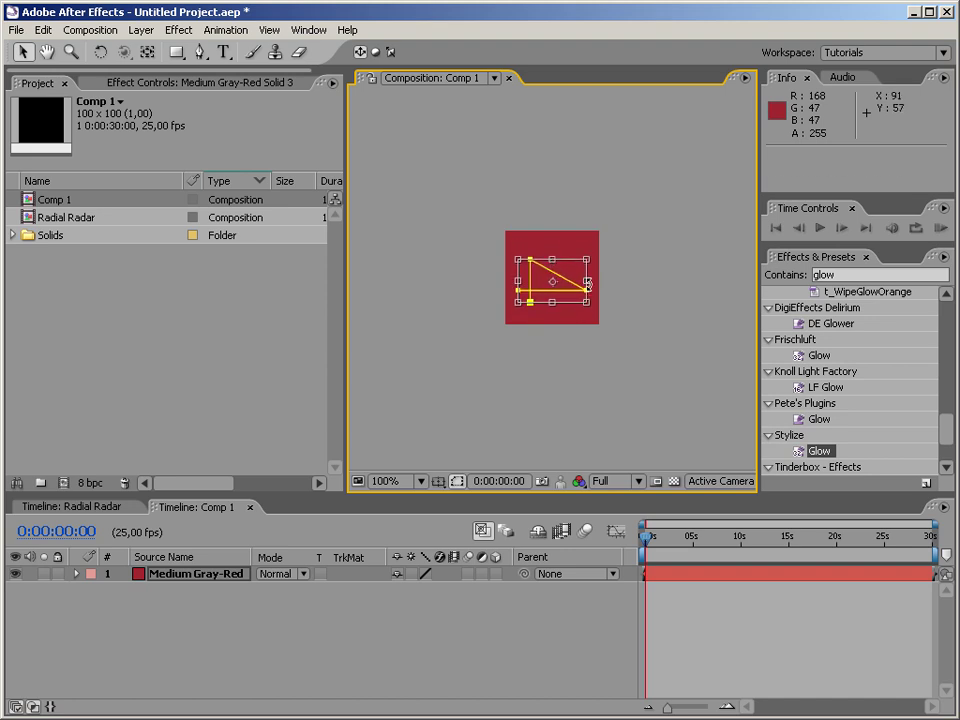
{"action": "key", "text": "Return"}
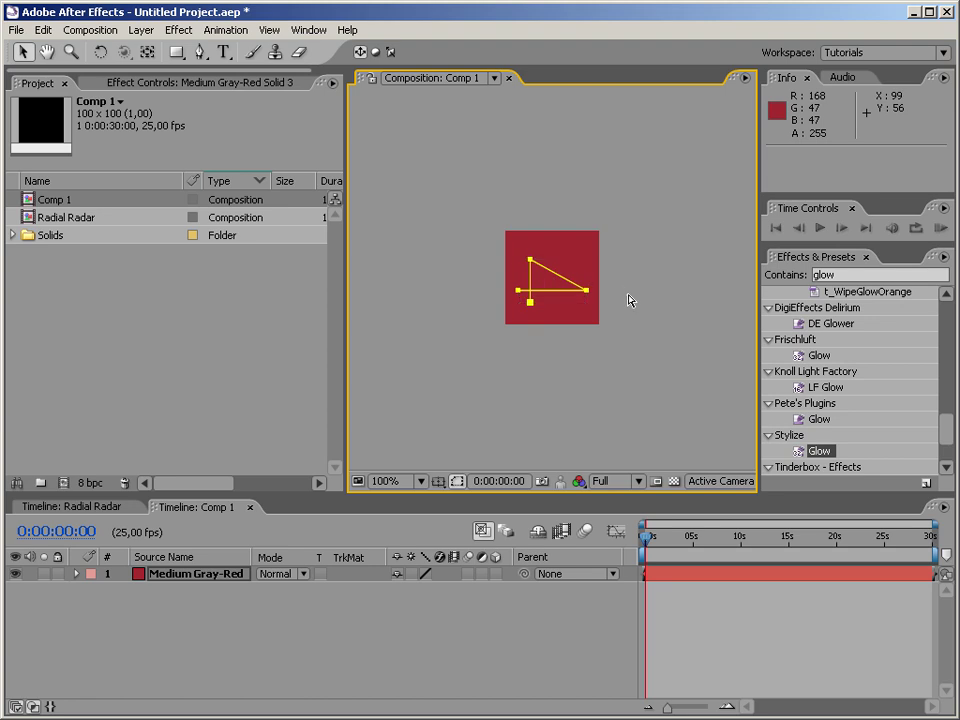
{"action": "left_click", "coordinate": [606, 422]}
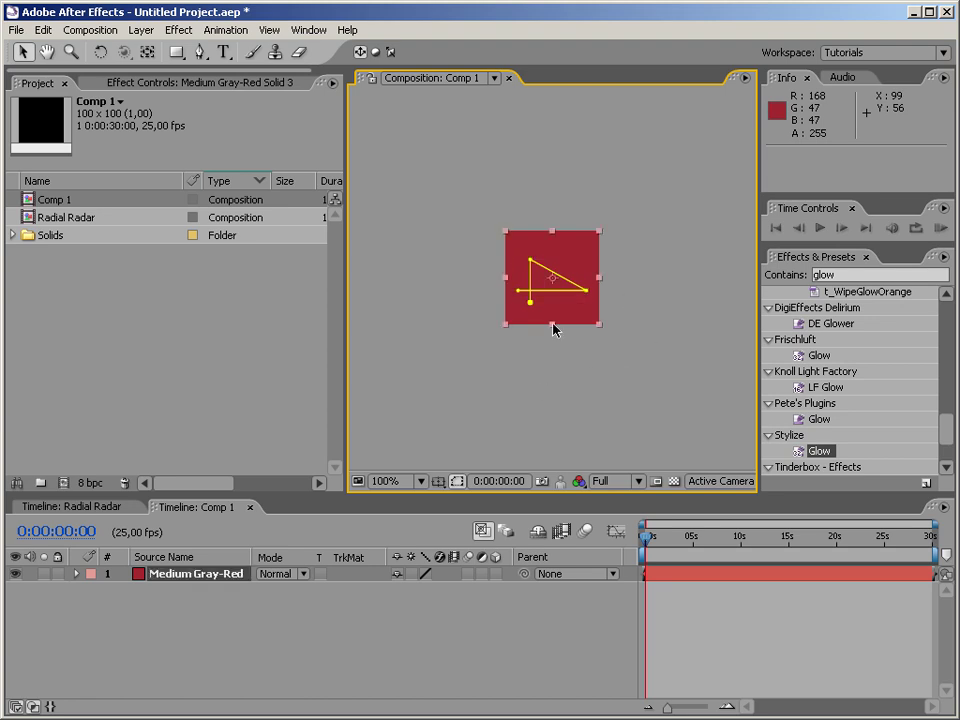
Find the Generate Stroke effect and apply it to the masked solid.
{"action": "left_click", "coordinate": [868, 275]}
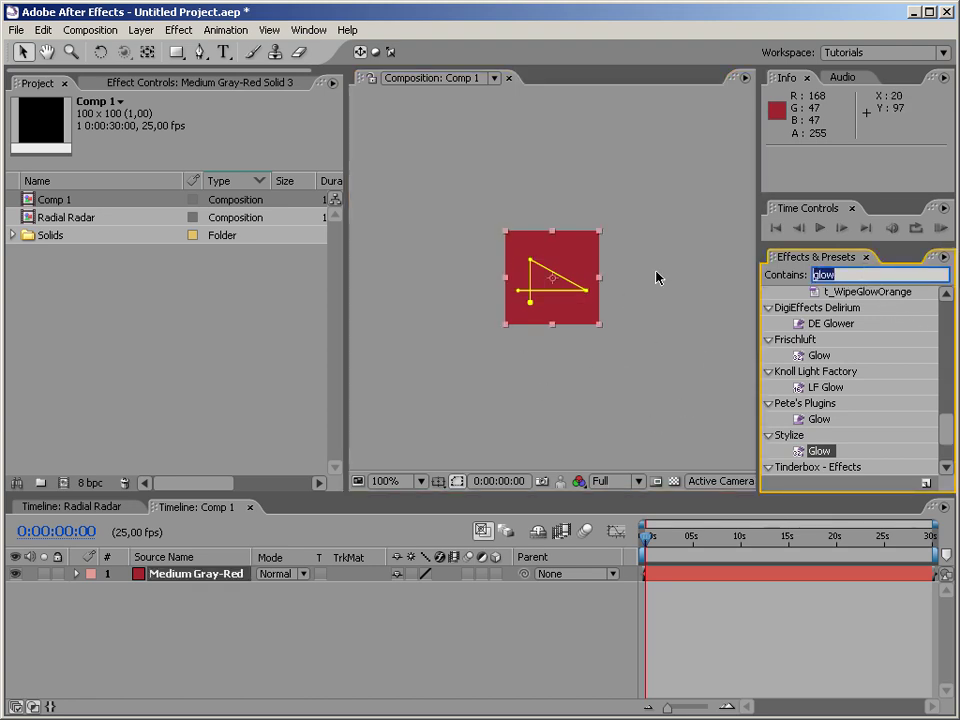
{"action": "type", "text": "strok"}
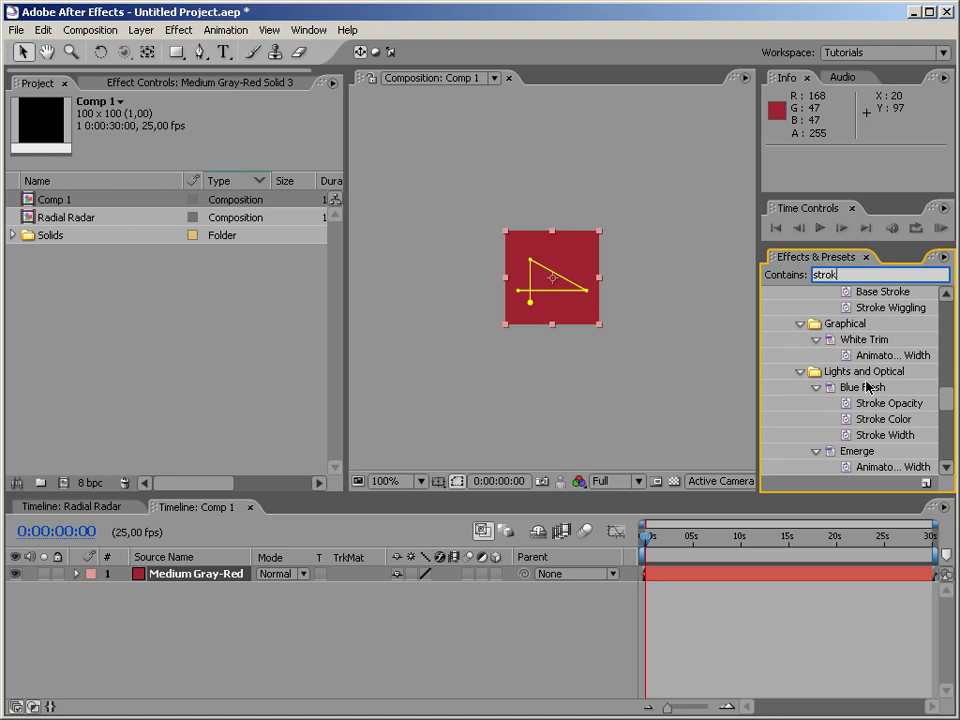
{"action": "left_click_drag", "start_coordinate": [947, 403], "coordinate": [947, 450]}
{"action": "left_click_drag", "start_coordinate": [824, 404], "coordinate": [560, 320]}
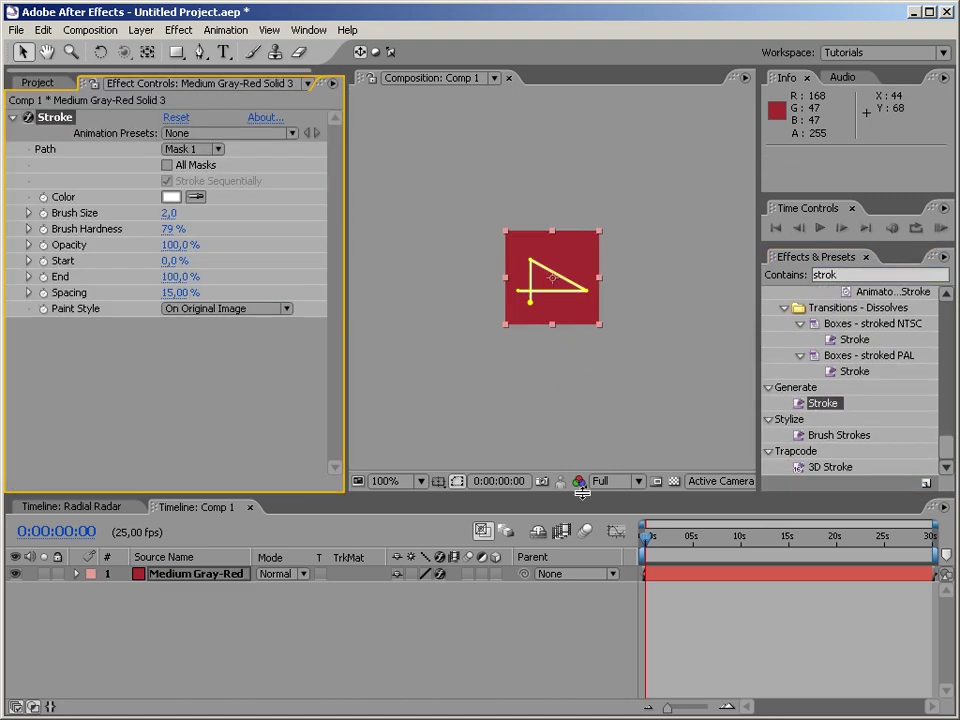
Set the Stroke's Paint Style to On Transparent and its Brush Size to 4,0.
{"action": "left_click", "coordinate": [170, 309]}
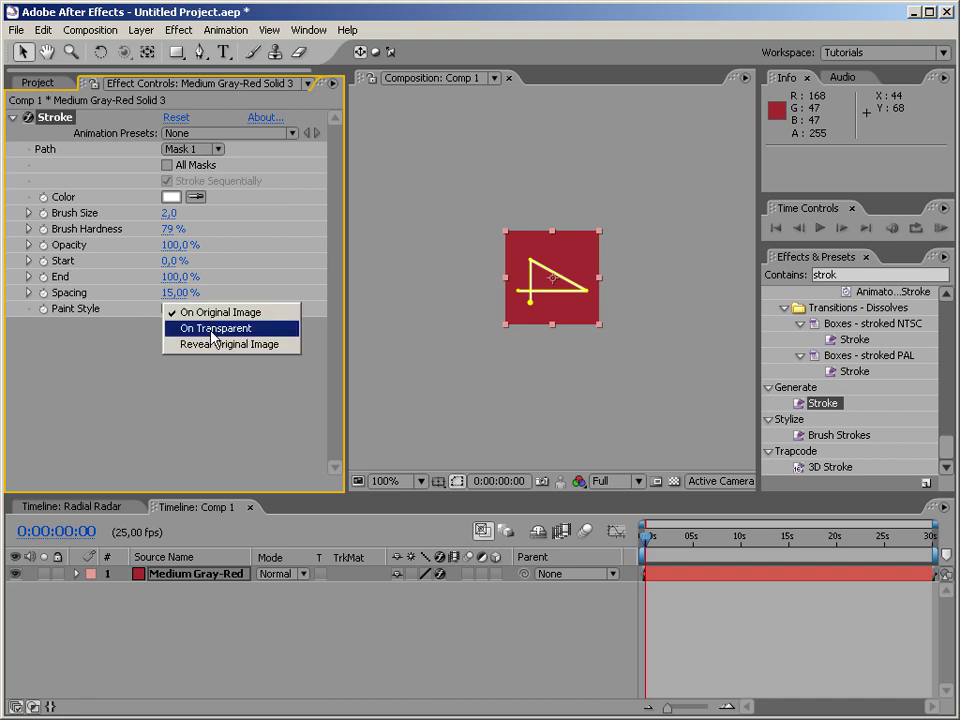
{"action": "left_click", "coordinate": [213, 328]}
{"action": "left_click_drag", "start_coordinate": [170, 214], "coordinate": [190, 216]}
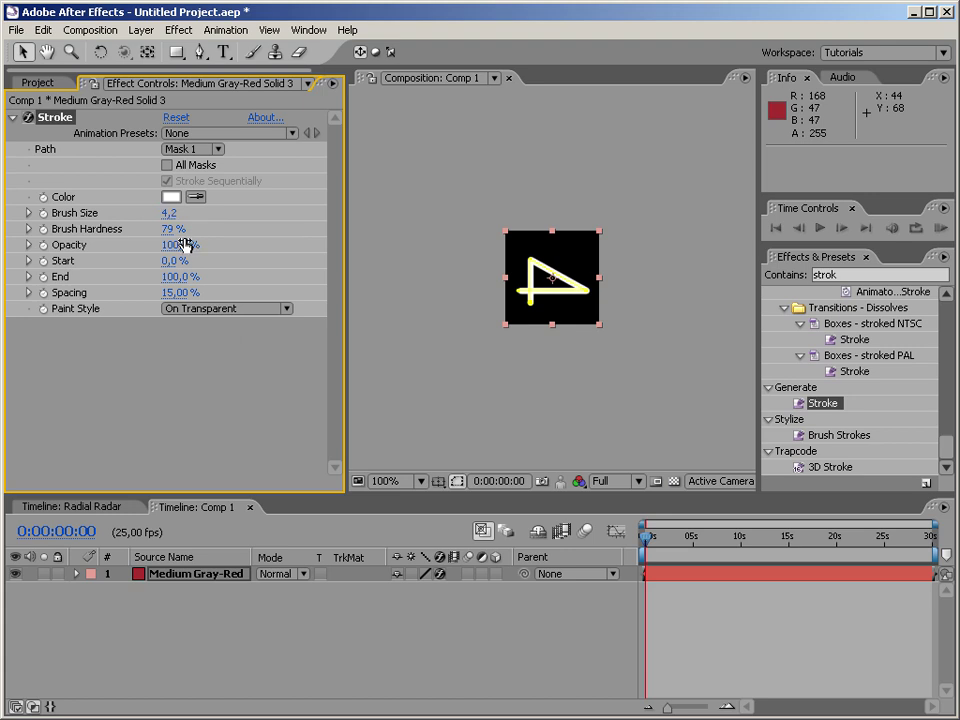
{"action": "left_click", "coordinate": [172, 229]}
{"action": "key", "text": "Return"}
{"action": "left_click", "coordinate": [170, 213]}
Set the Stroke's color to pure green 00FF00 and lower its Brush Hardness to about 9 %.
{"action": "left_click", "coordinate": [170, 197]}
{"action": "left_click", "coordinate": [576, 568]}
{"action": "double_click", "coordinate": [664, 586]}
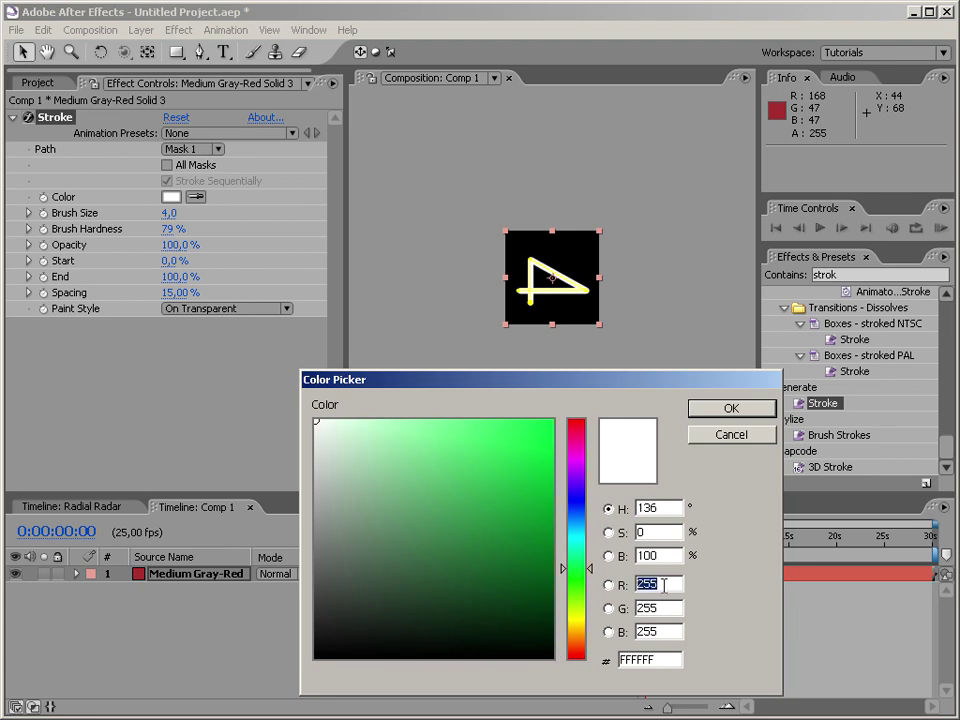
{"action": "type", "text": "0"}
{"action": "key", "text": "Tab"}
{"action": "key", "text": "Tab"}
{"action": "type", "text": "0"}
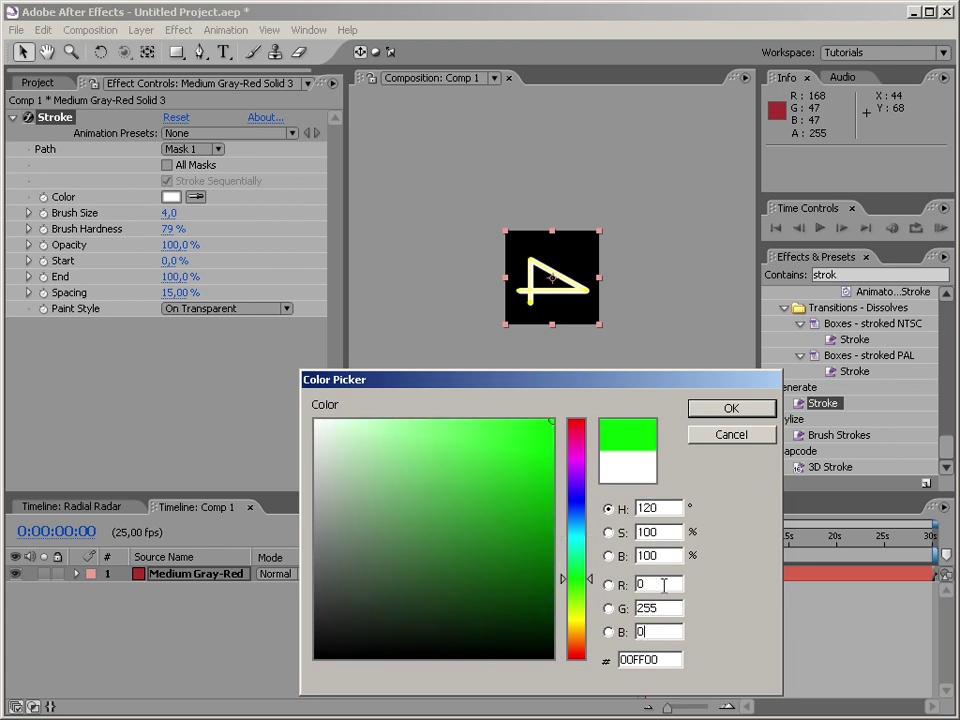
{"action": "left_click", "coordinate": [727, 410]}
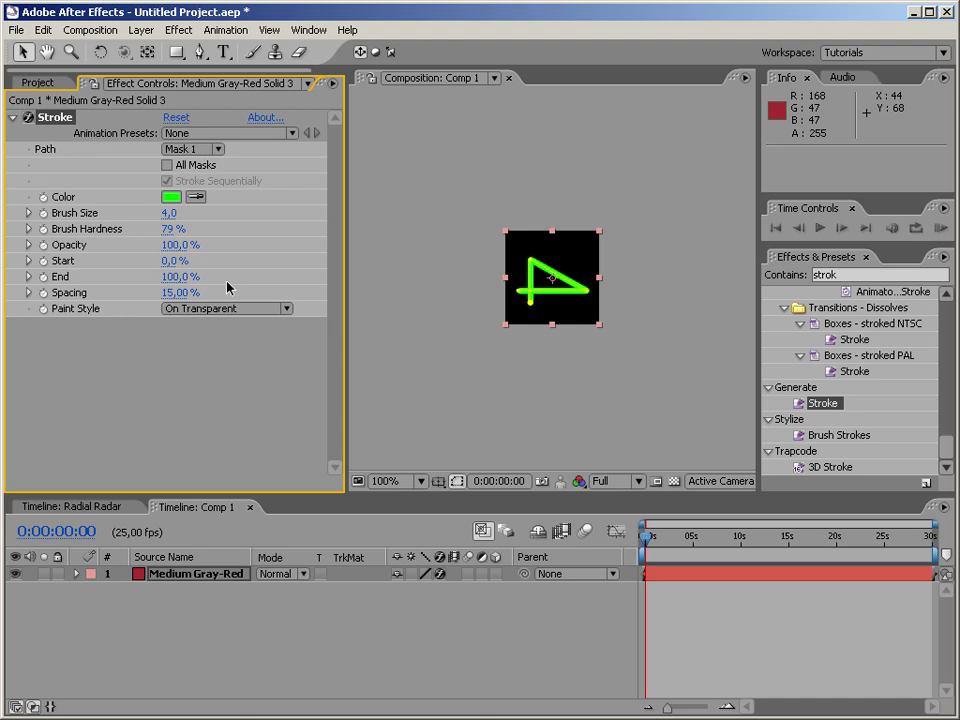
{"action": "mouse_move", "coordinate": [173, 229]}
{"action": "left_mouse_down"}
{"action": "mouse_move", "coordinate": [141, 229]}
{"action": "mouse_move", "coordinate": [128, 180]}
{"action": "mouse_move", "coordinate": [110, 180]}
{"action": "left_mouse_up"}
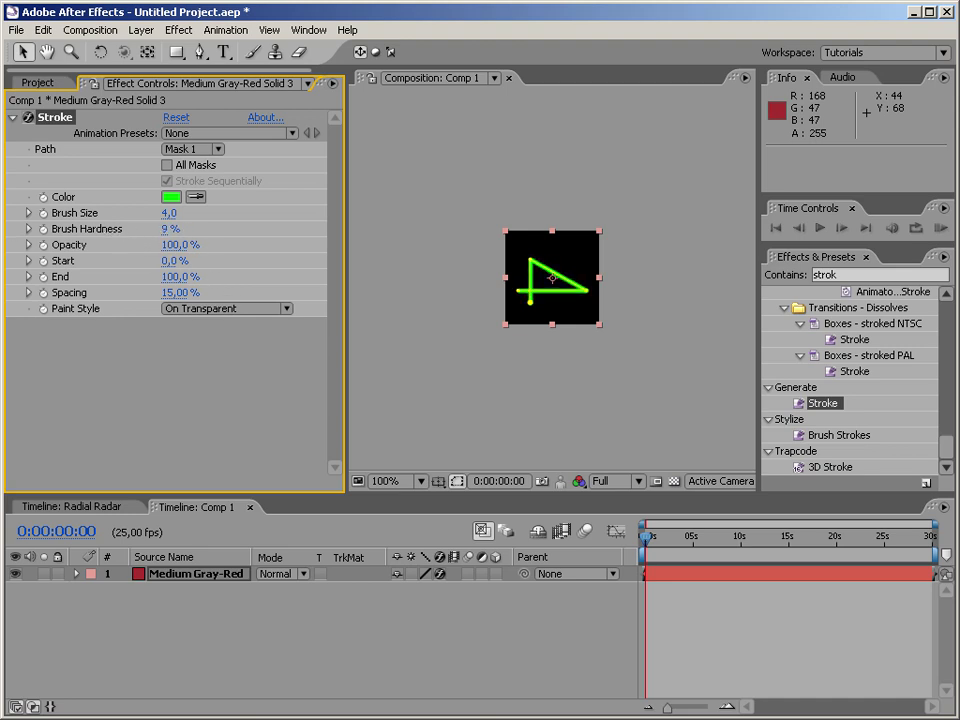
Raise the Stroke effect's Brush Hardness to 19 % and deselect the layer to check the clean outline.
{"action": "left_click_drag", "start_coordinate": [172, 229], "coordinate": [176, 229]}
{"action": "left_click", "coordinate": [521, 417]}
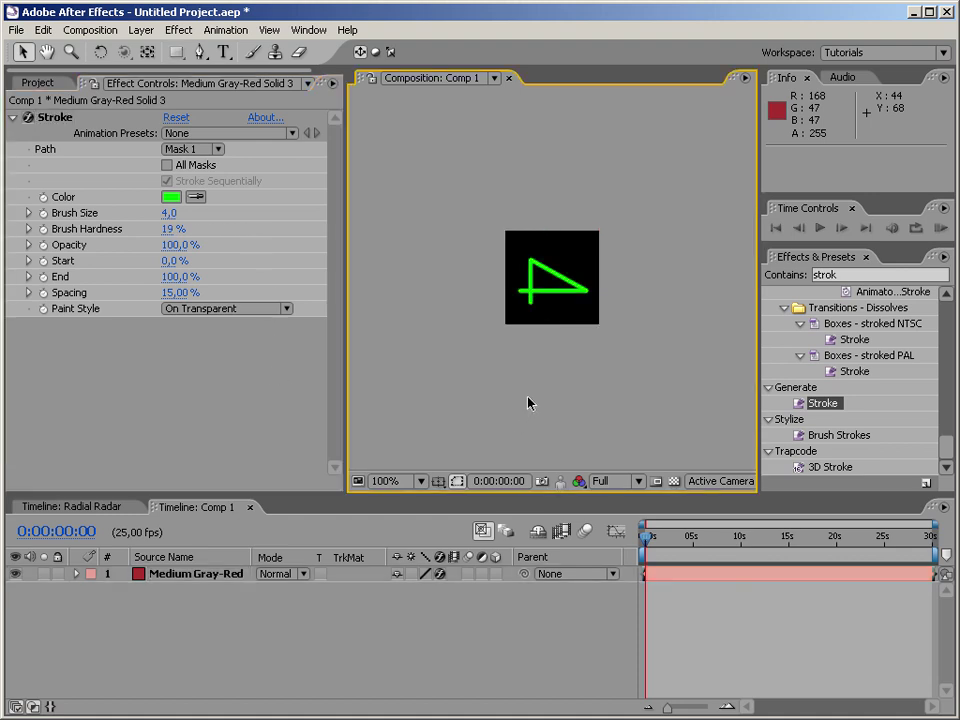
Rename the Comp 1 composition to AirCraft.
{"action": "left_click", "coordinate": [40, 83]}
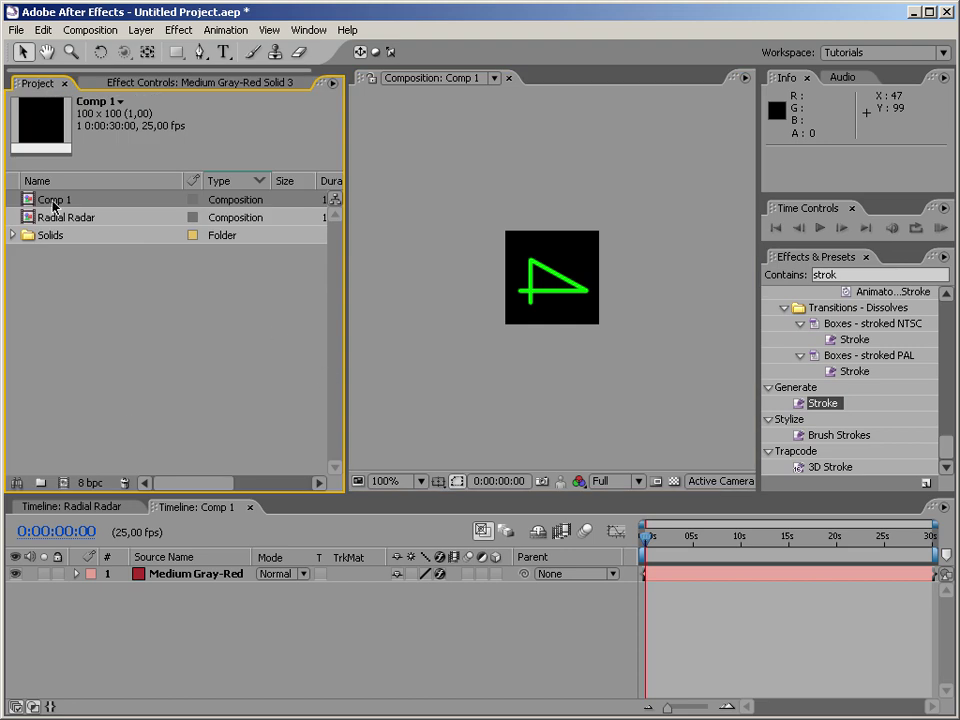
{"action": "key", "text": "Return"}
{"action": "type", "text": "AirCraft"}
{"action": "key", "text": "Return"}
{"action": "left_click", "coordinate": [103, 302]}
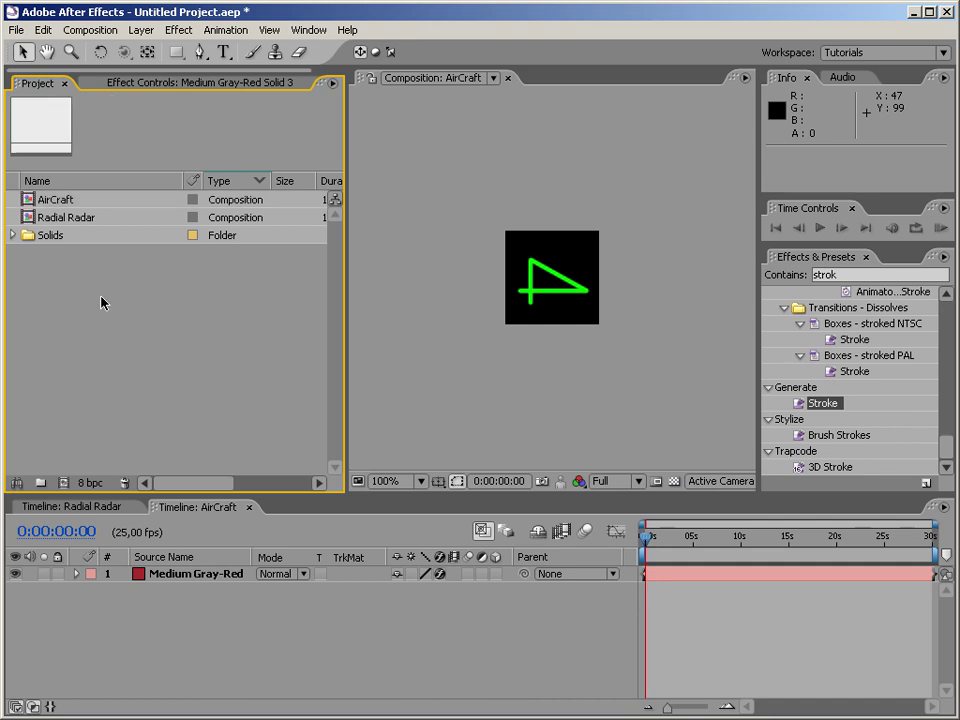
Add the AirCraft composition to Radial Radar between the Transform and Polar layers, and move it to about 152, 390 on the radar.
{"action": "left_click", "coordinate": [249, 507]}
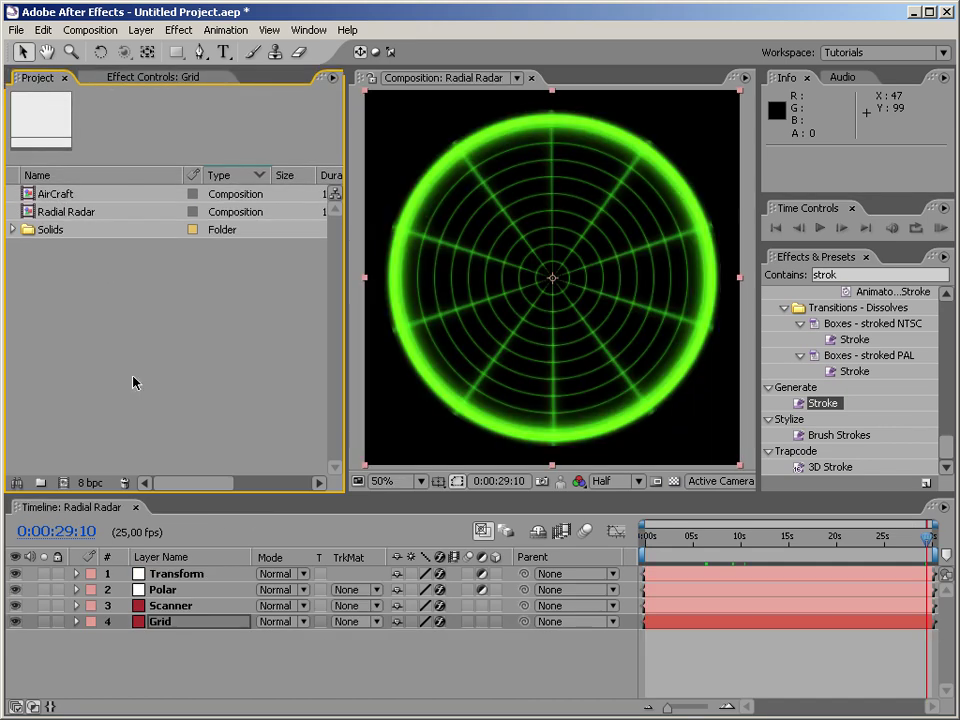
{"action": "left_click_drag", "start_coordinate": [60, 197], "coordinate": [150, 592]}
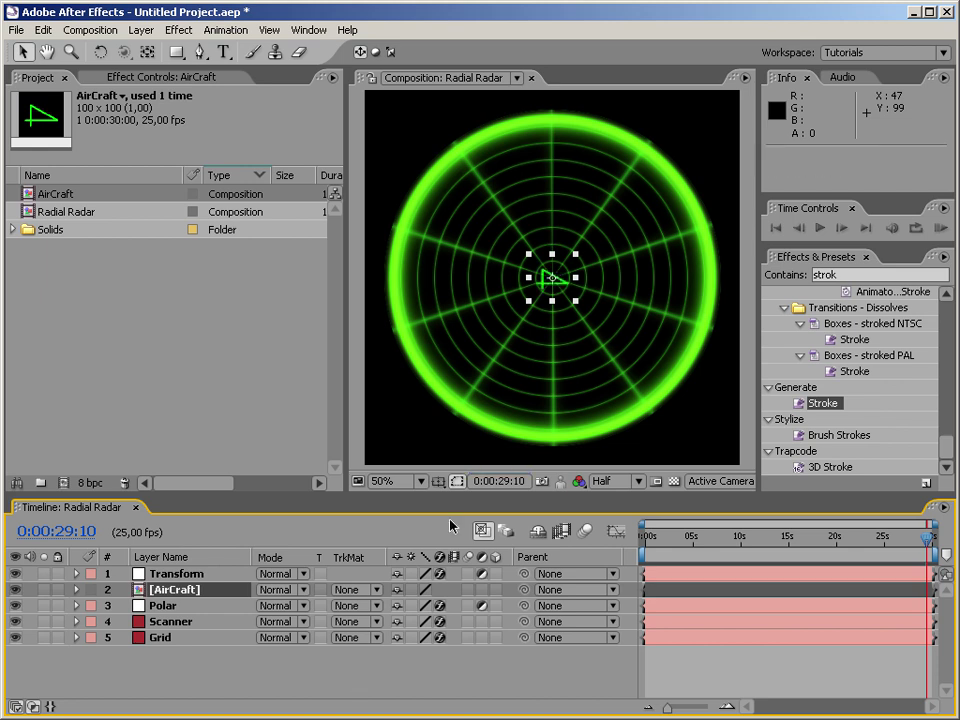
{"action": "left_click_drag", "start_coordinate": [580, 258], "coordinate": [459, 255]}
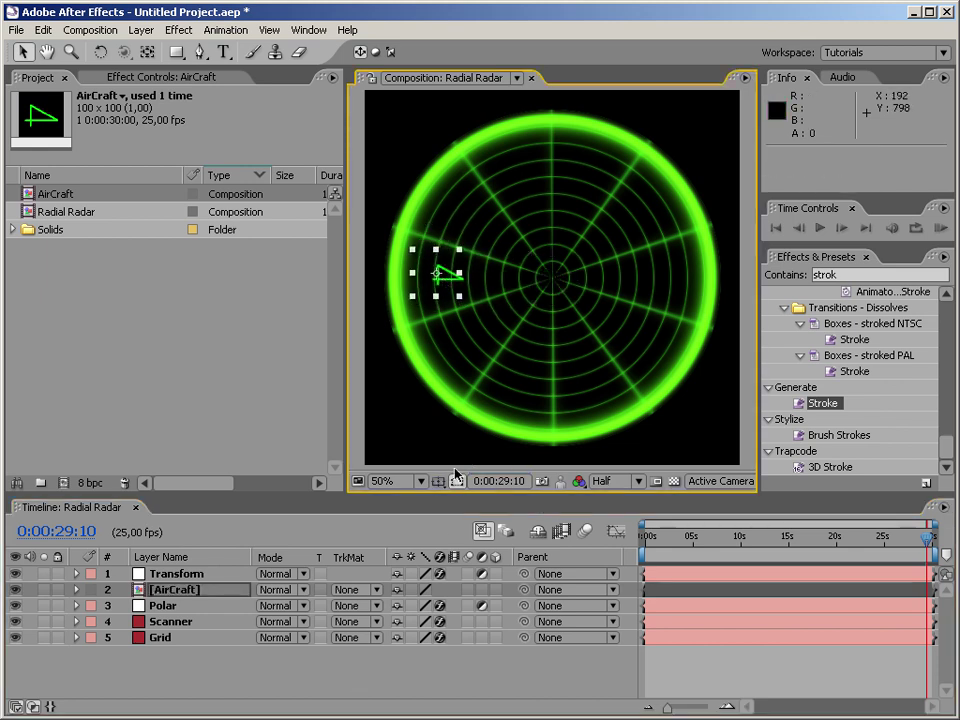
Set the AirCraft layer's Anchor Point to 67,0, 53,0 so it sits inside the triangular marker.
{"action": "left_click", "coordinate": [76, 589]}
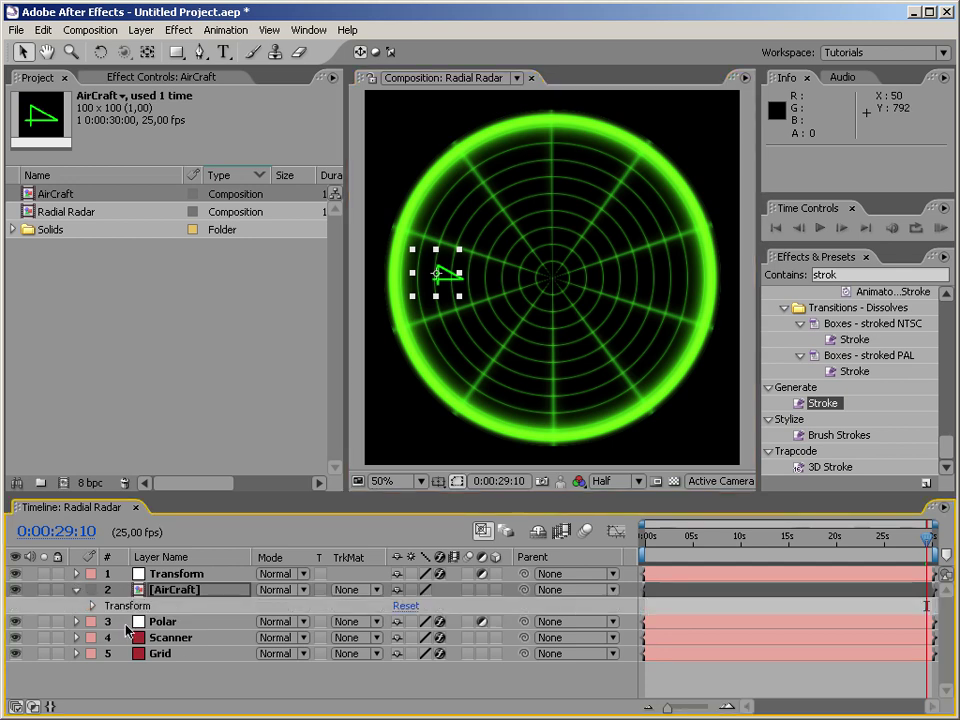
{"action": "left_click", "coordinate": [180, 688]}
{"action": "left_click", "coordinate": [92, 605]}
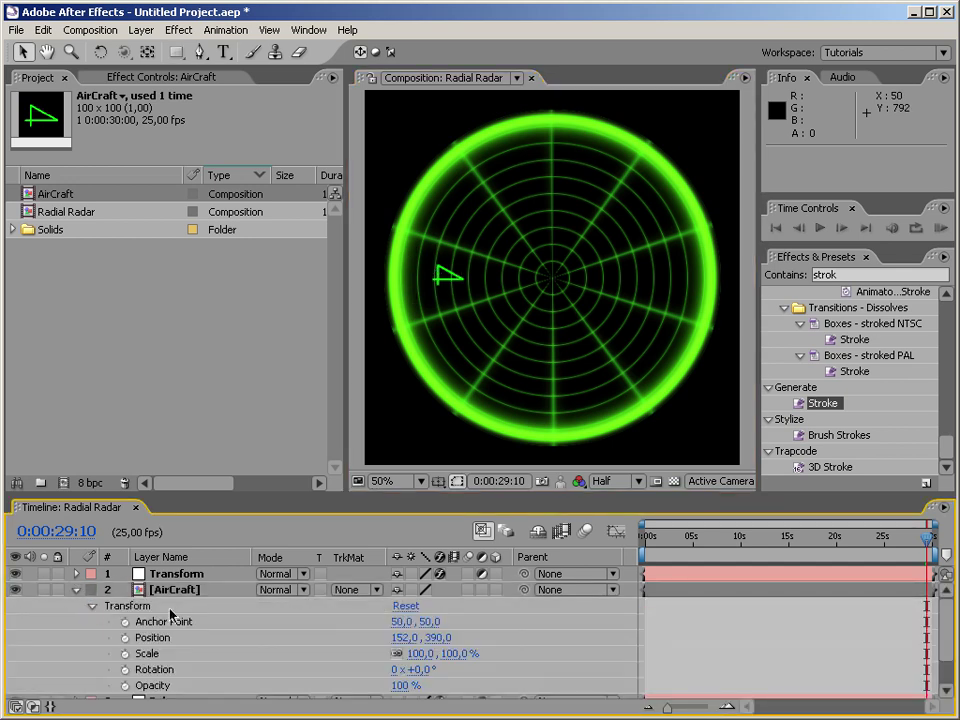
{"action": "left_click", "coordinate": [457, 296]}
{"action": "left_click", "coordinate": [438, 276]}
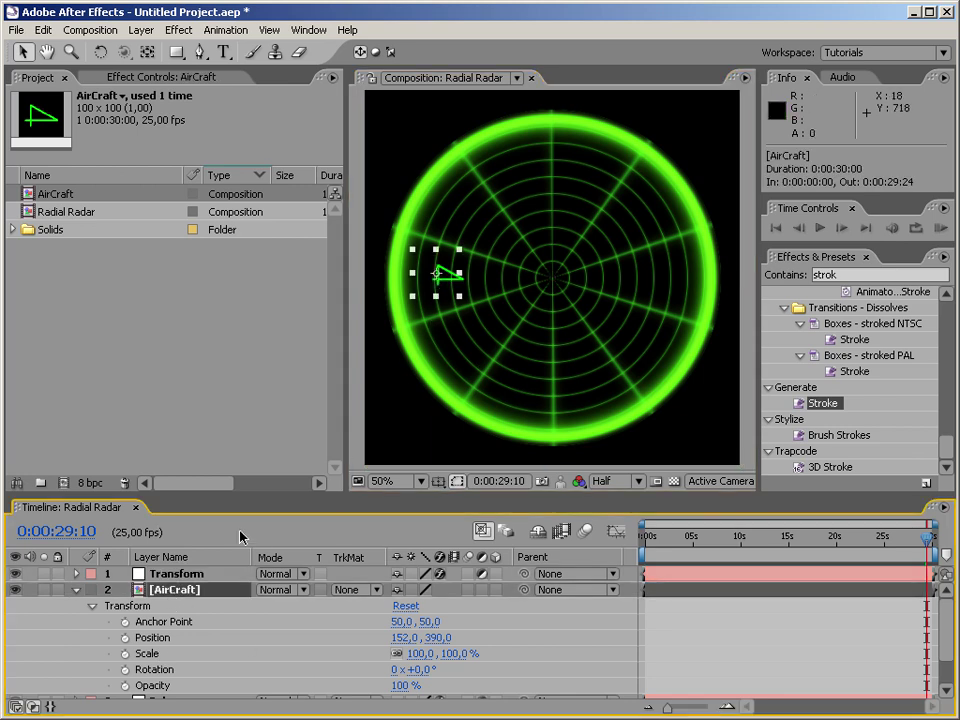
{"action": "left_click_drag", "start_coordinate": [402, 621], "coordinate": [433, 627]}
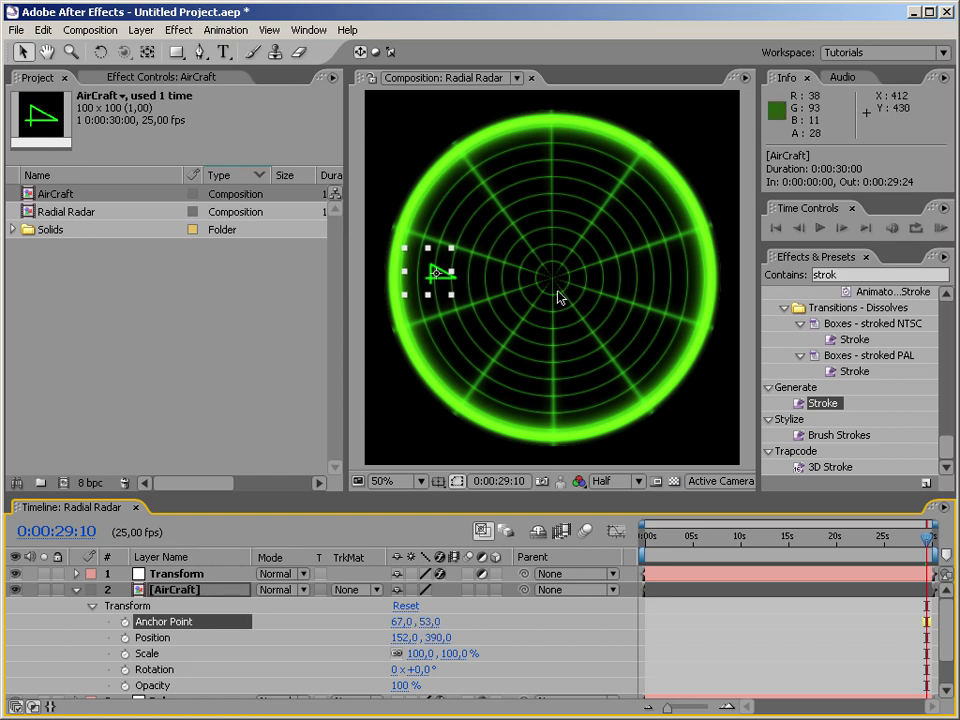
{"action": "left_click", "coordinate": [165, 285]}
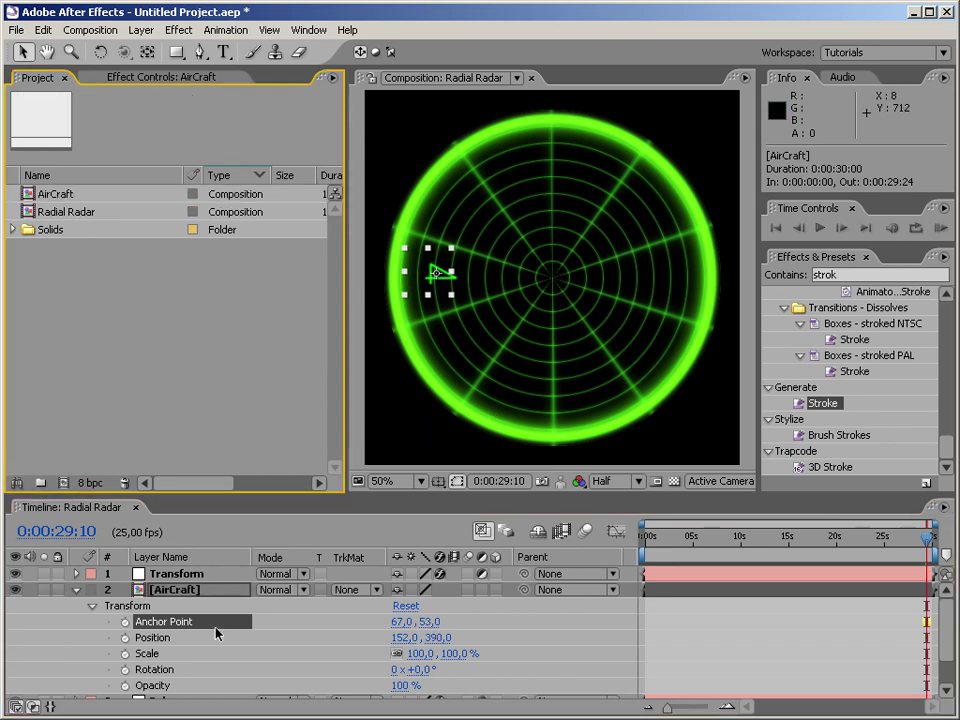
{"action": "left_click", "coordinate": [76, 589]}
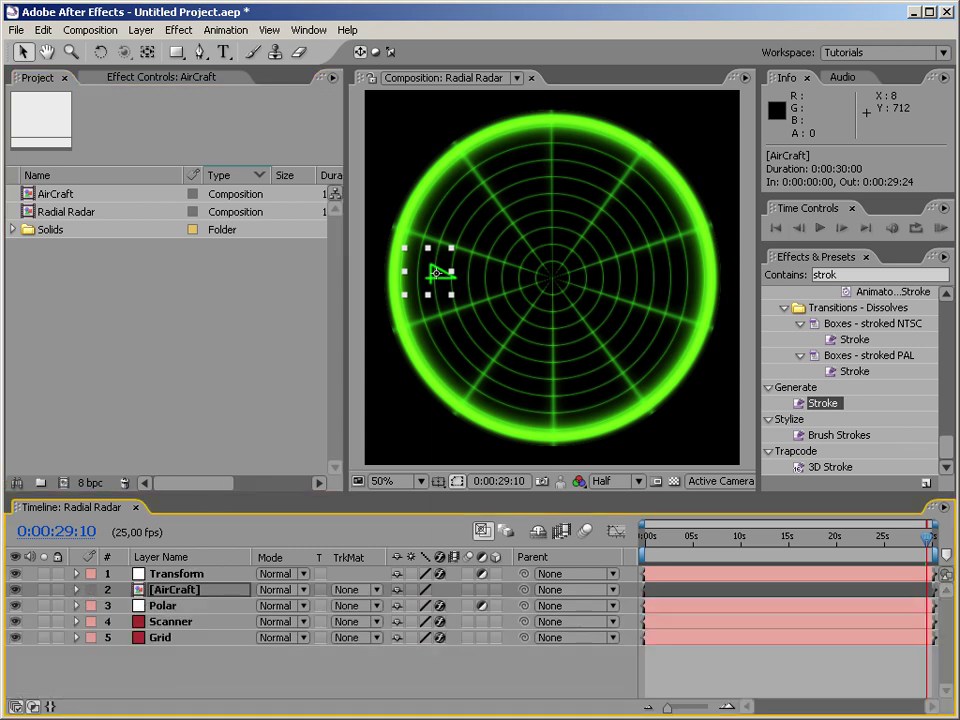
Set the AirCraft layer's auto-orientation to Orient Along Path.
{"action": "right_click", "coordinate": [208, 596]}
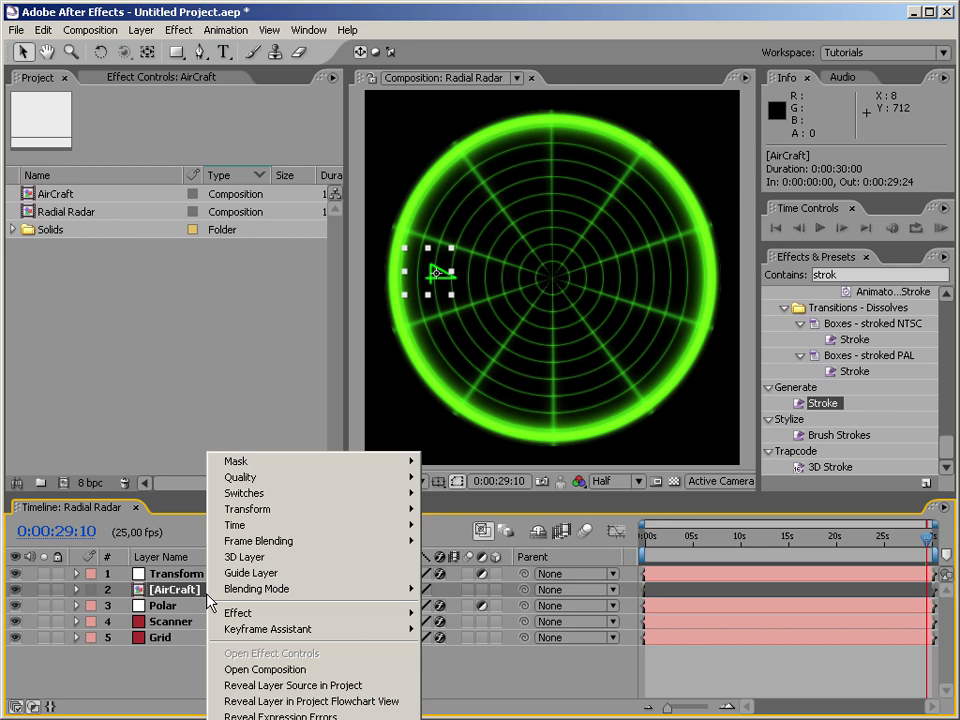
{"action": "mouse_move", "coordinate": [300, 512]}
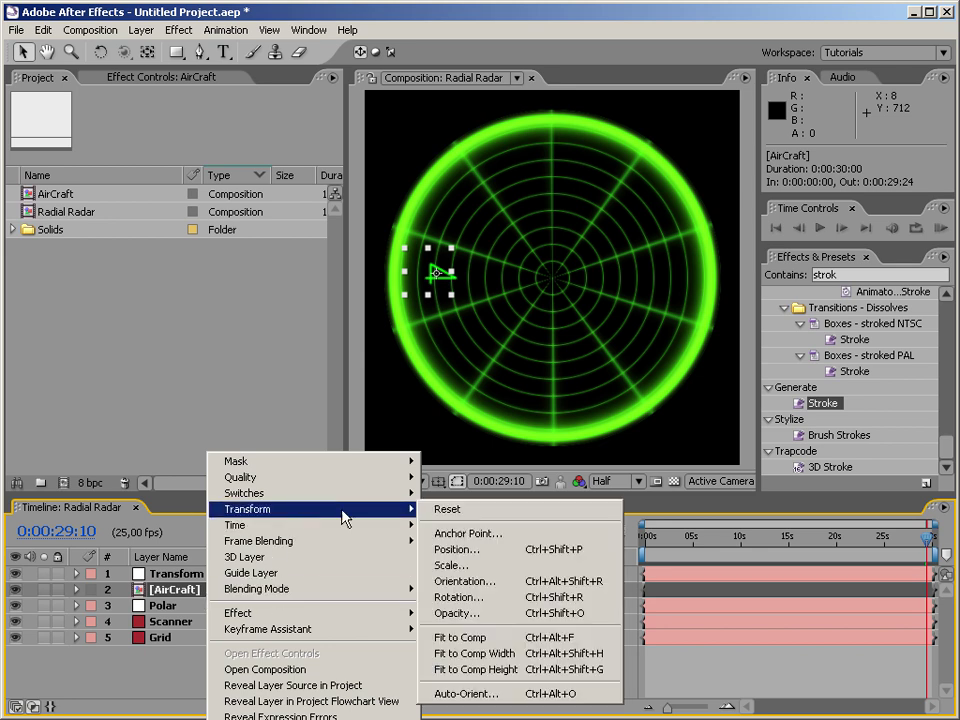
{"action": "left_click", "coordinate": [455, 693]}
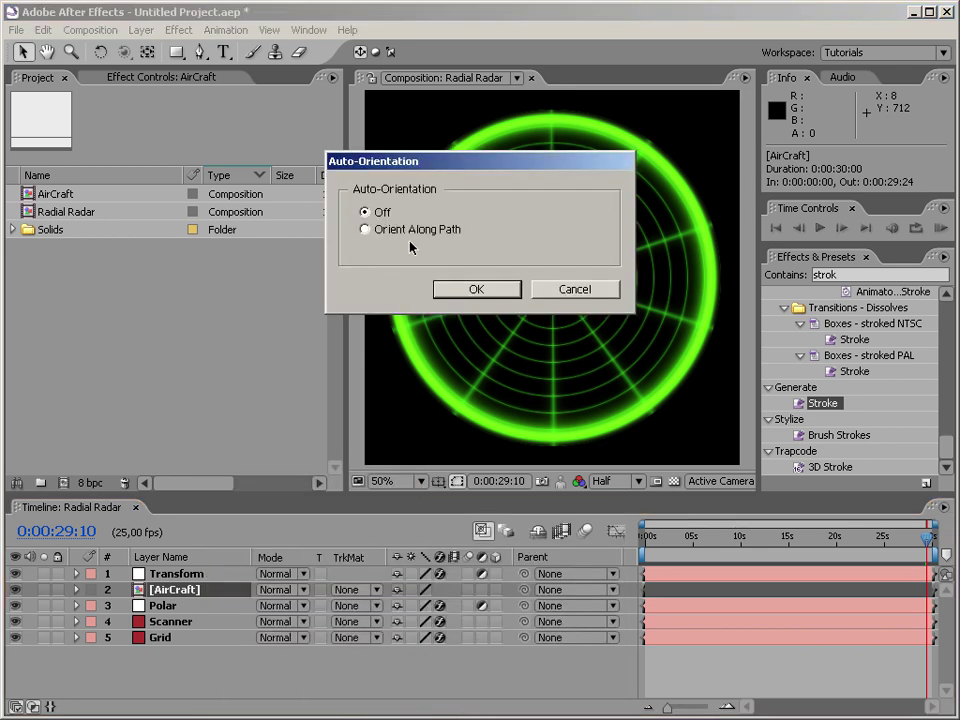
{"action": "left_click", "coordinate": [476, 289]}
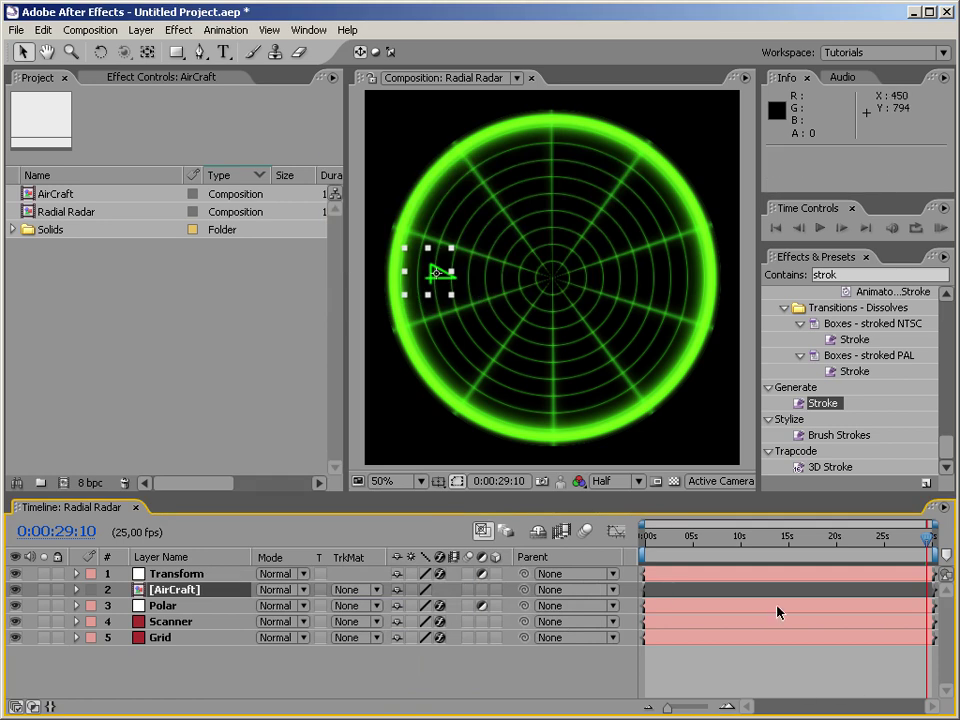
Keyframe the AirCraft layer's Position at 0:00:00:00, and at 0:00:09:23 move it diagonally down toward the radar's lower middle.
{"action": "key", "text": "Home"}
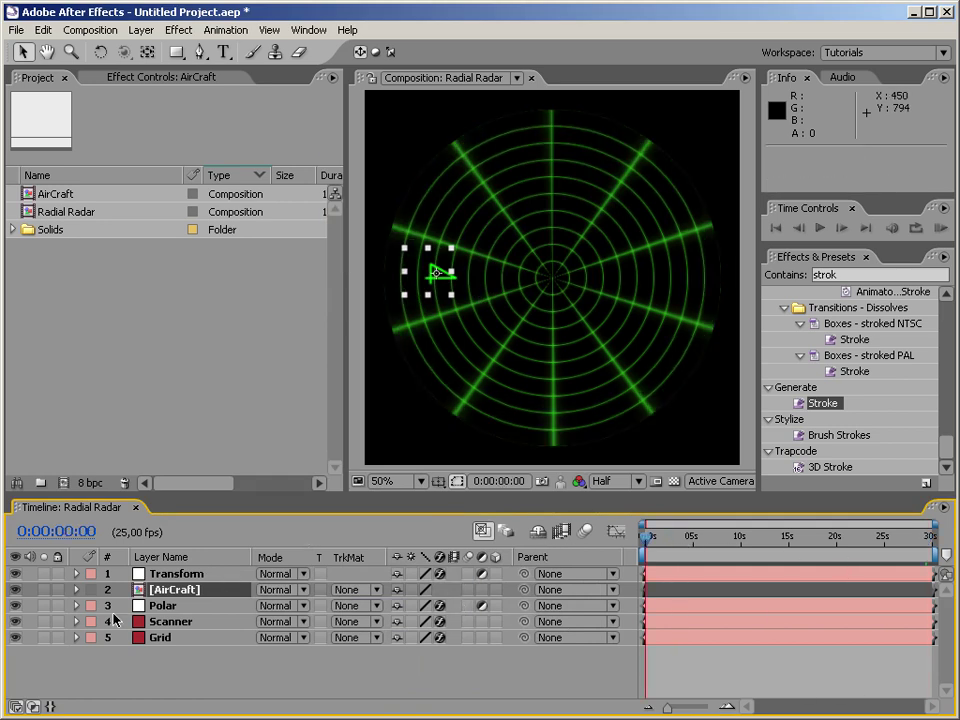
{"action": "left_click", "coordinate": [76, 589]}
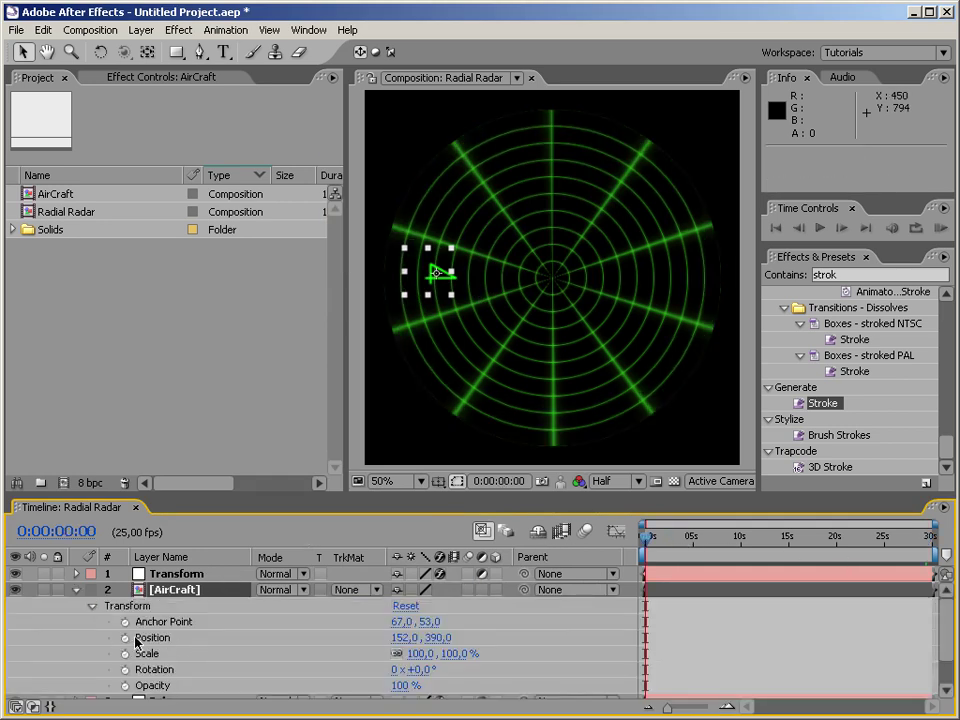
{"action": "left_click", "coordinate": [125, 637]}
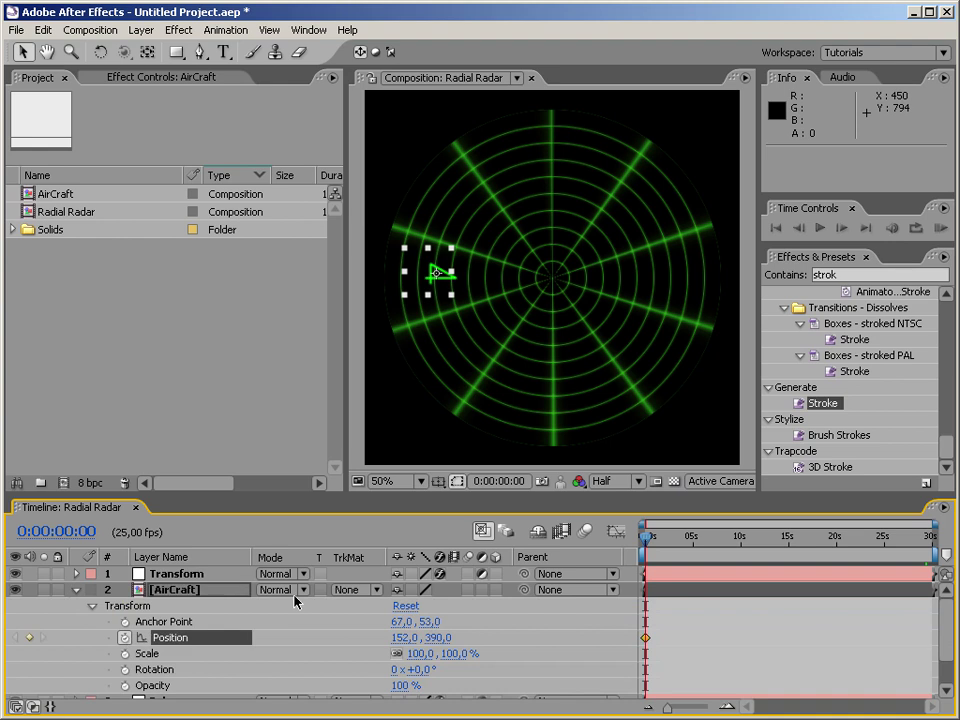
{"action": "left_click", "coordinate": [740, 540]}
{"action": "left_click_drag", "start_coordinate": [450, 288], "coordinate": [518, 340]}
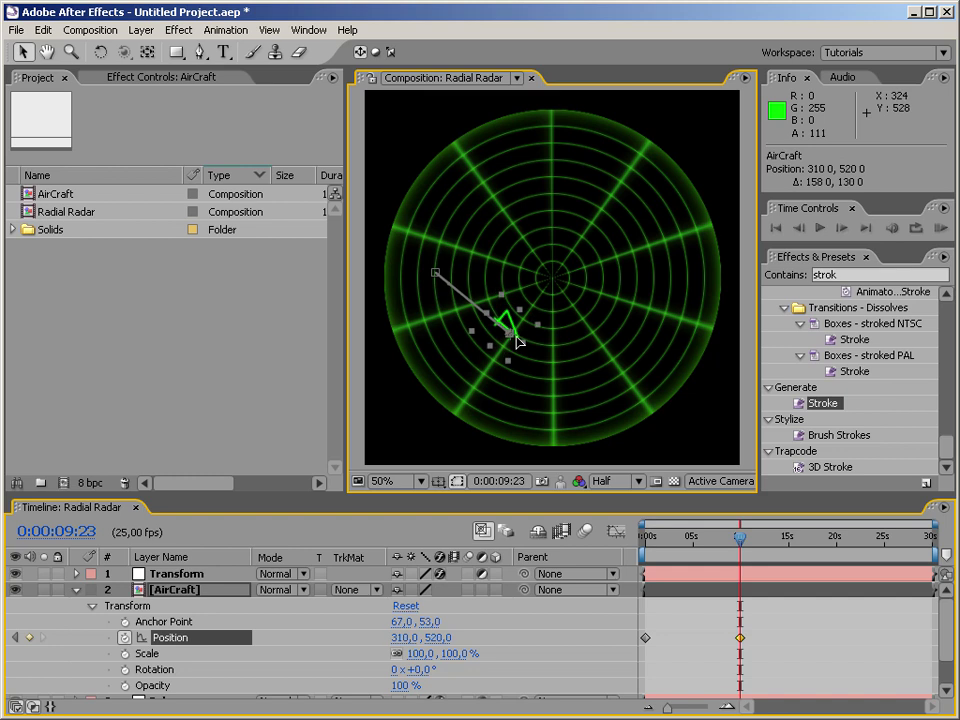
Scrub back through the timeline to preview the aircraft's movement and orientation along its path.
{"action": "left_click", "coordinate": [724, 538]}
{"action": "left_click_drag", "start_coordinate": [724, 540], "coordinate": [612, 553]}
{"action": "left_click", "coordinate": [240, 369]}
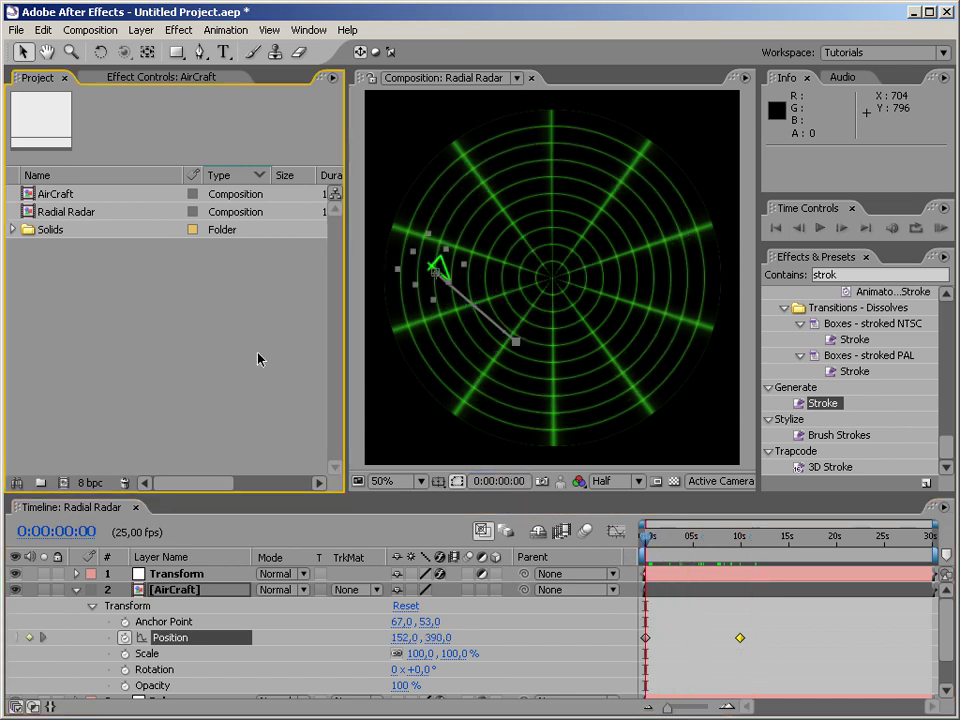
{"action": "left_click", "coordinate": [355, 427]}
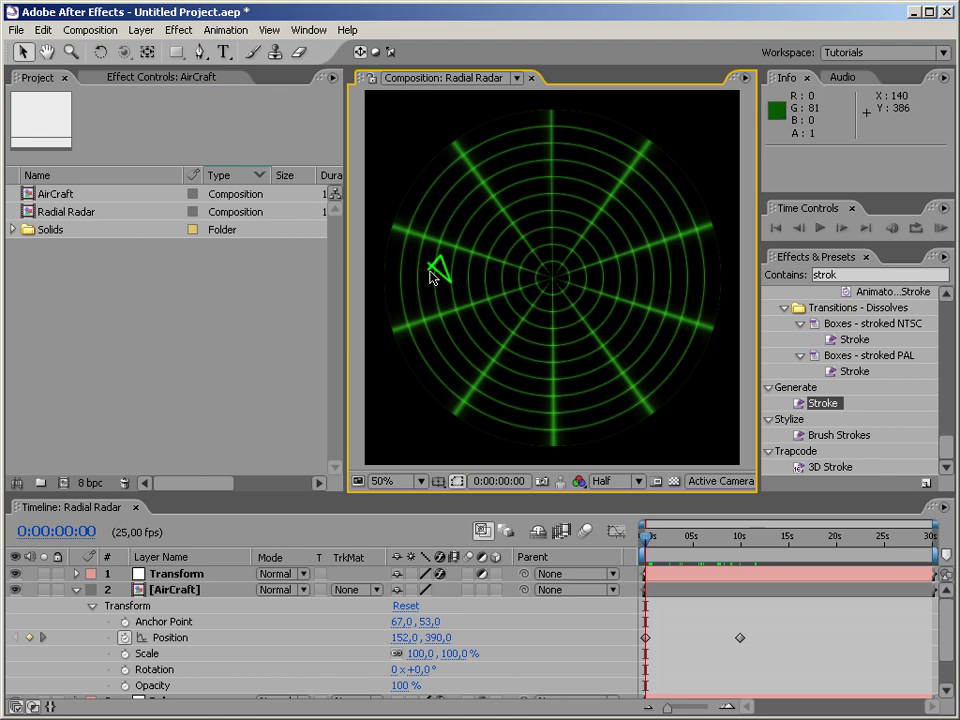
{"action": "left_click", "coordinate": [76, 591]}
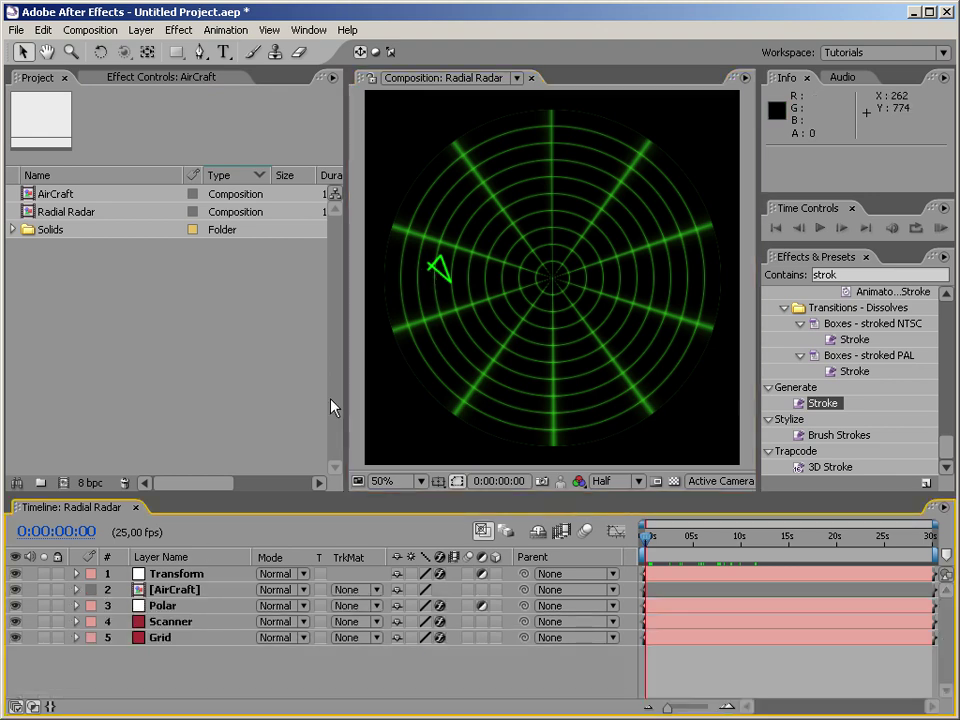
Lengthen the AirCraft motion path by moving its end near the radar's bottom rim and its start to 84, 342 at the opposite rim.
{"action": "left_click", "coordinate": [447, 279]}
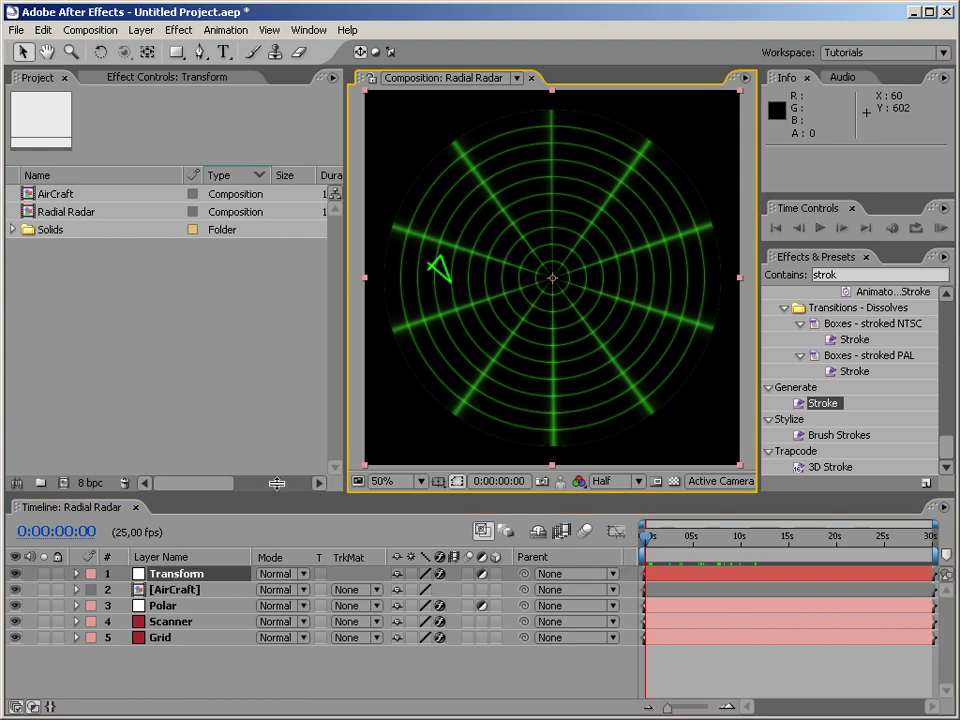
{"action": "left_click", "coordinate": [170, 589]}
{"action": "left_click_drag", "start_coordinate": [645, 537], "coordinate": [575, 541]}
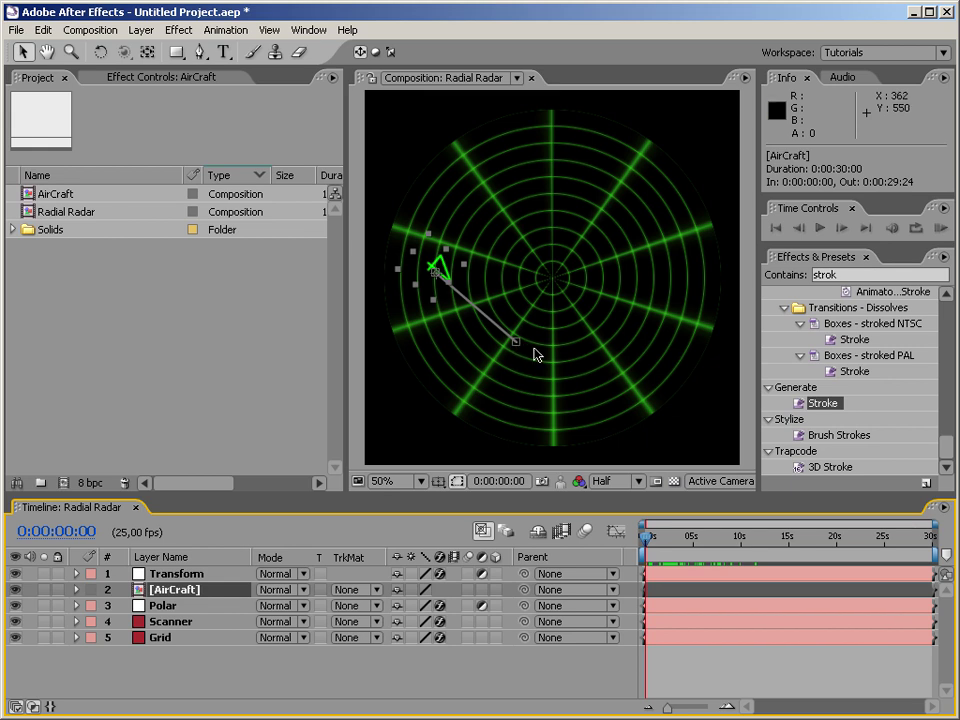
{"action": "left_click", "coordinate": [515, 343]}
{"action": "left_click_drag", "start_coordinate": [517, 345], "coordinate": [585, 418]}
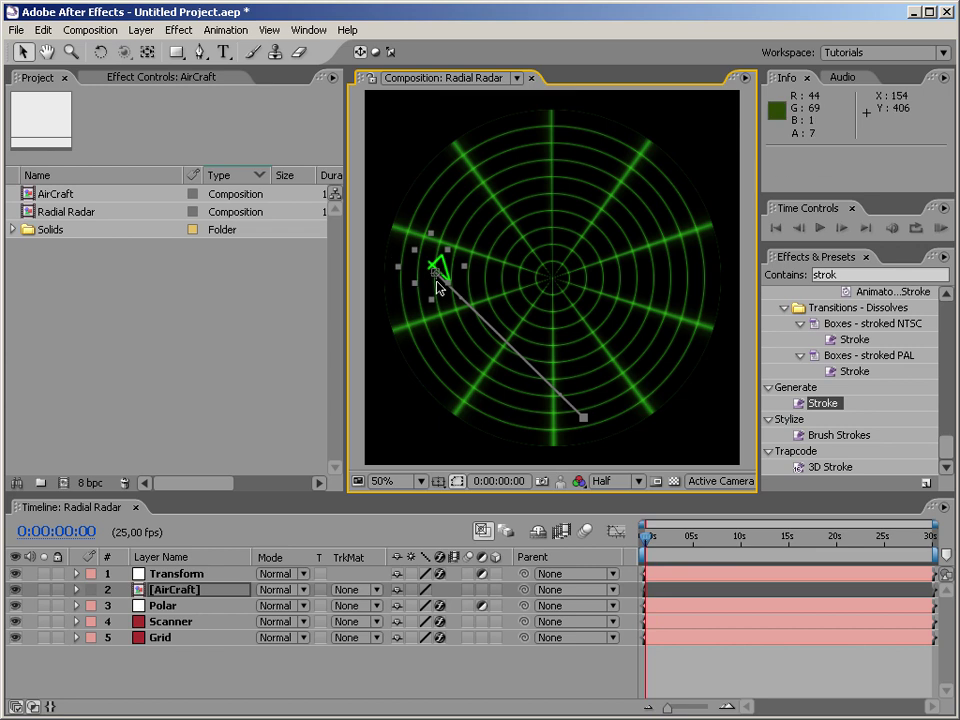
{"action": "left_click_drag", "start_coordinate": [436, 273], "coordinate": [403, 247]}
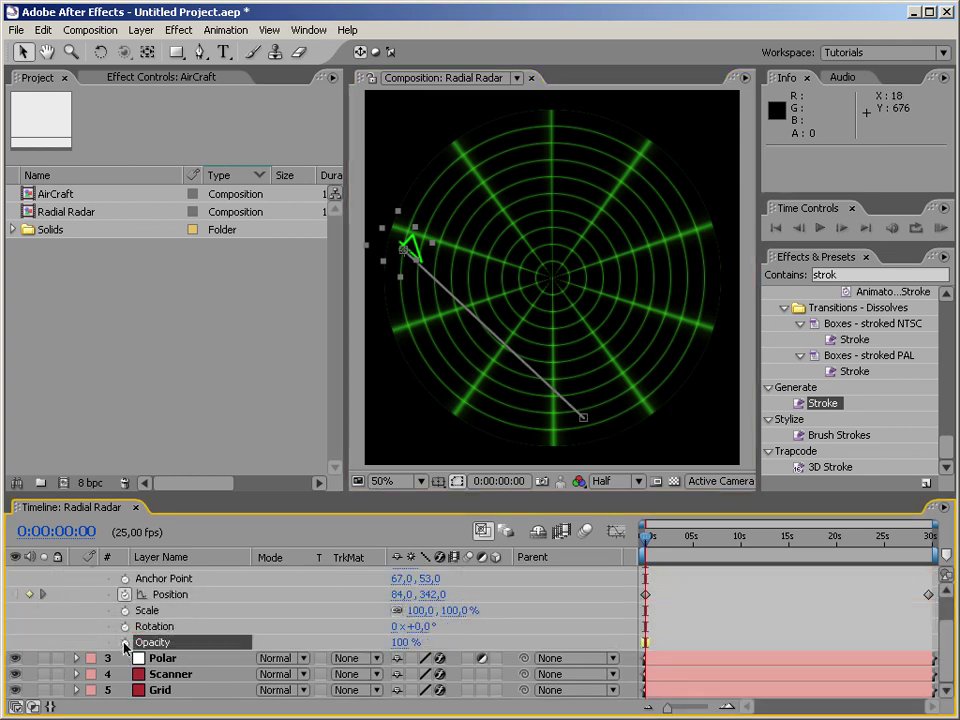
Give AirCraft's Opacity a pasted expression testing whether its distance from the Grid's anchor point is within 10 of half the Scanner's slider value.
{"action": "left_click", "coordinate": [124, 643], "text": "alt"}
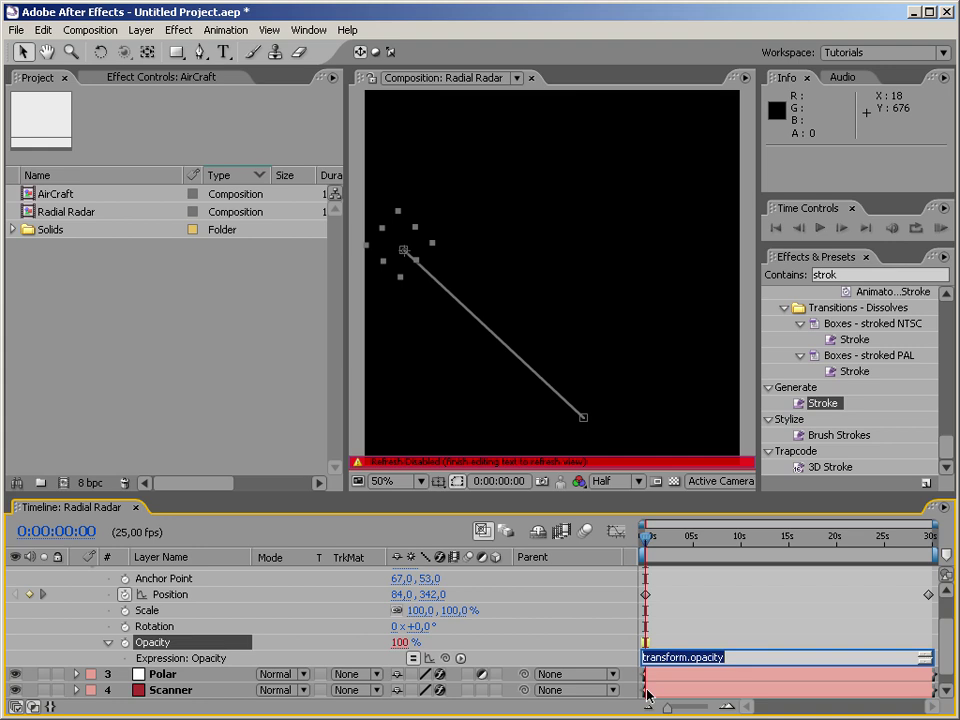
{"action": "left_click_drag", "start_coordinate": [767, 665], "coordinate": [769, 697]}
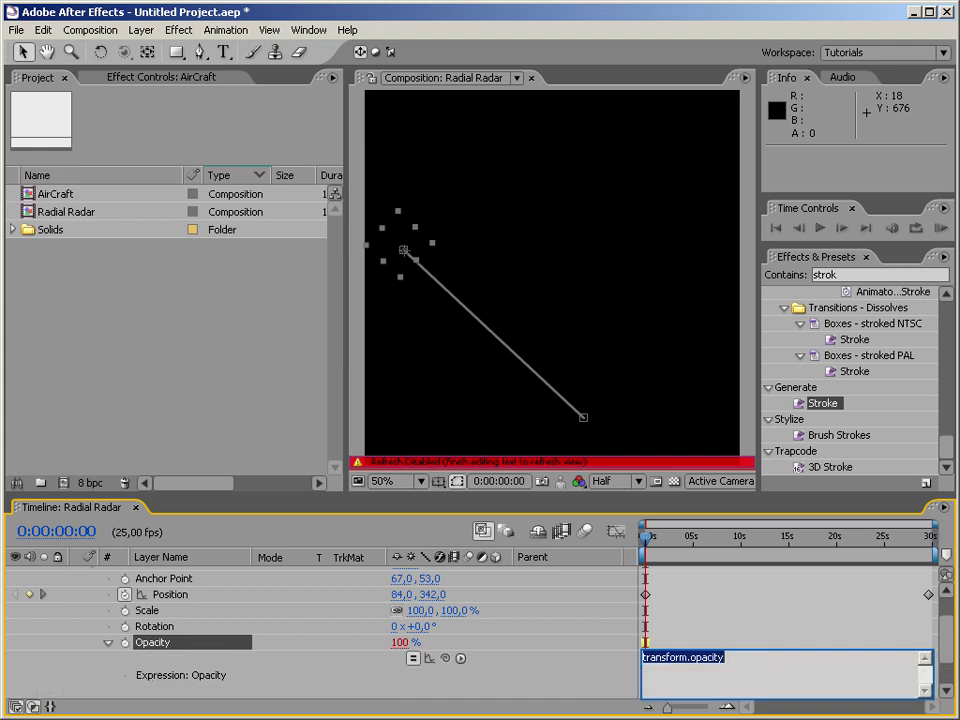
{"action": "key", "text": "alt+Tab"}
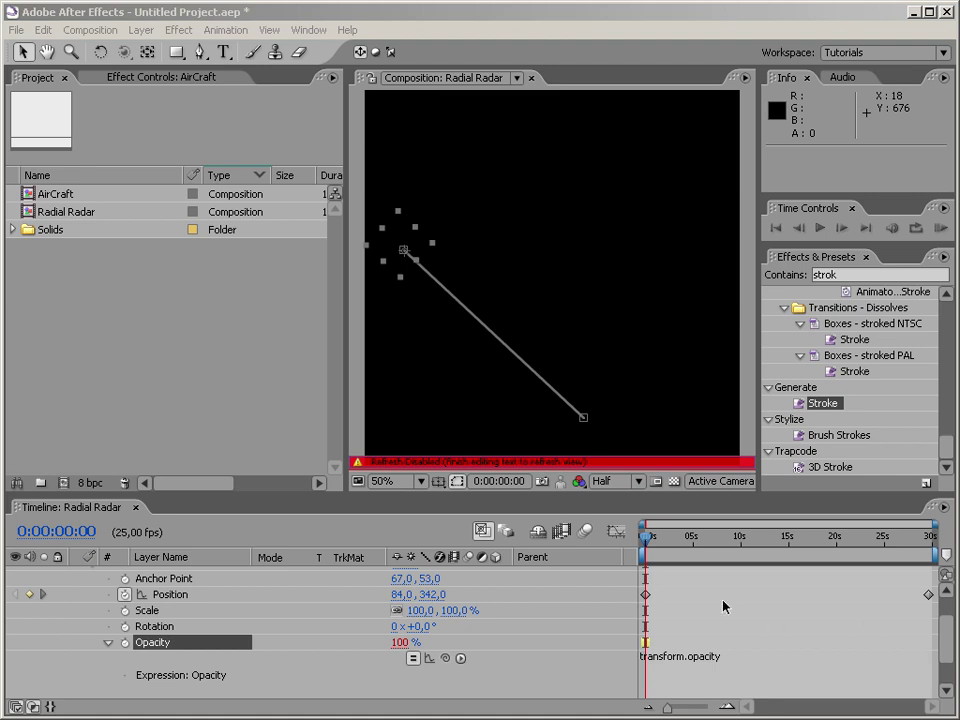
{"action": "left_click", "coordinate": [724, 677]}
{"action": "key", "text": "ctrl+v"}
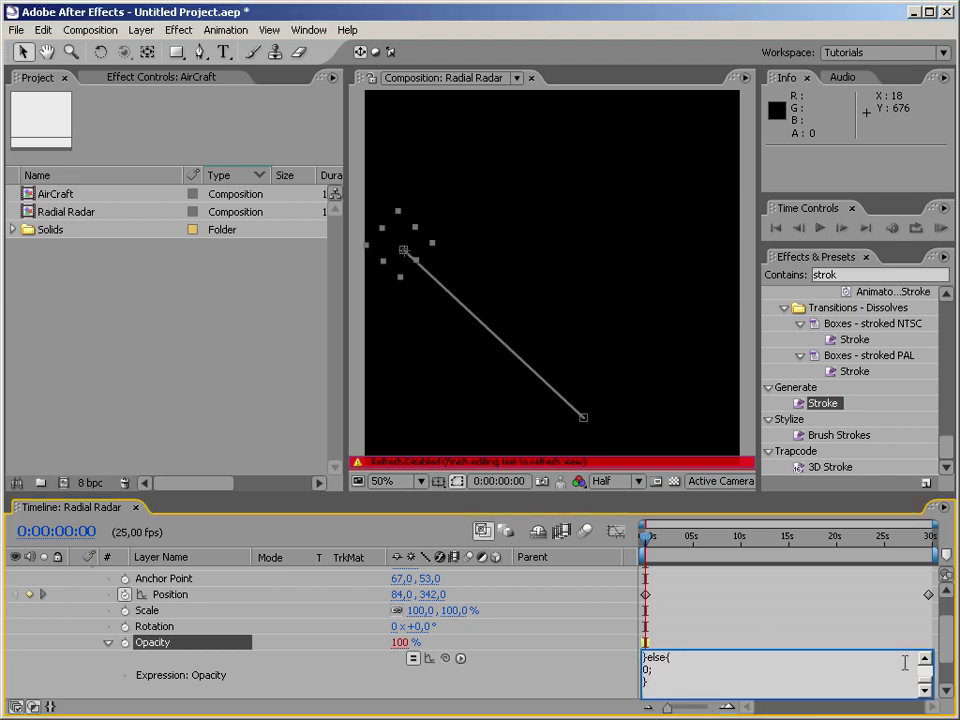
{"action": "scroll", "coordinate": [926, 680], "scroll_direction": "up", "scroll_amount": 5}
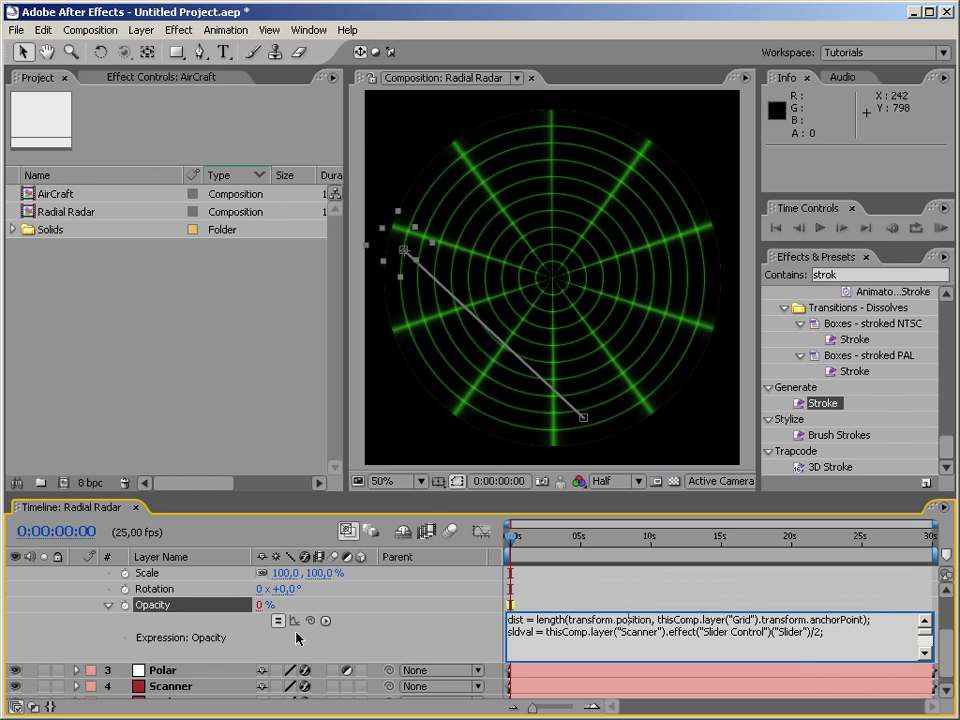
Examine the Scanner layer's Slider Control keyframes and expressions that the AirCraft opacity expression refers to.
{"action": "left_click", "coordinate": [170, 692]}
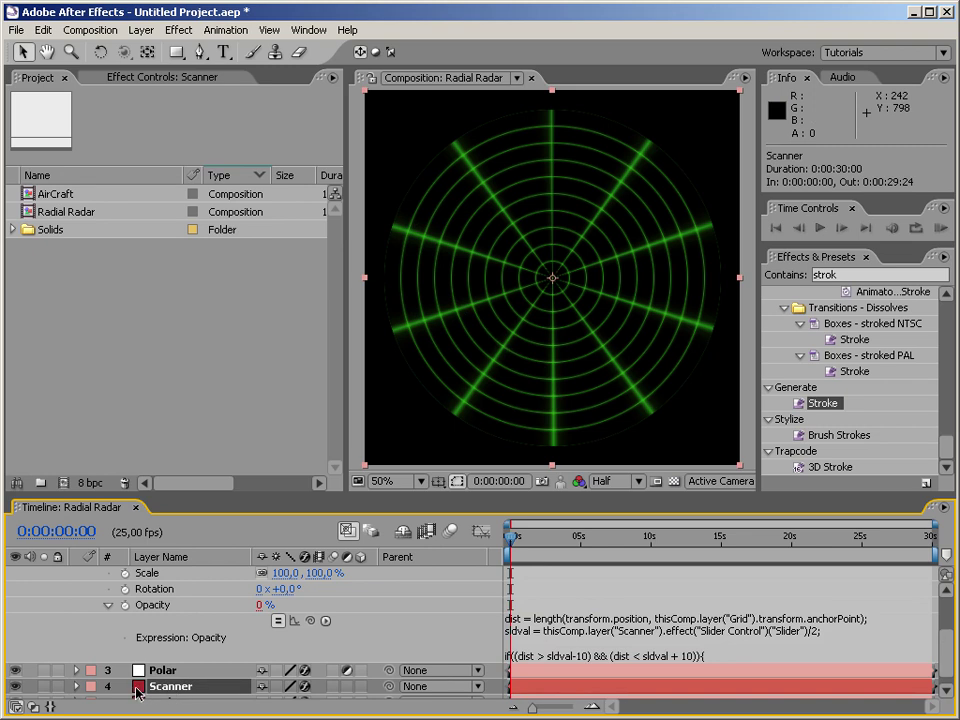
{"action": "key", "text": "e"}
{"action": "key", "text": "e"}
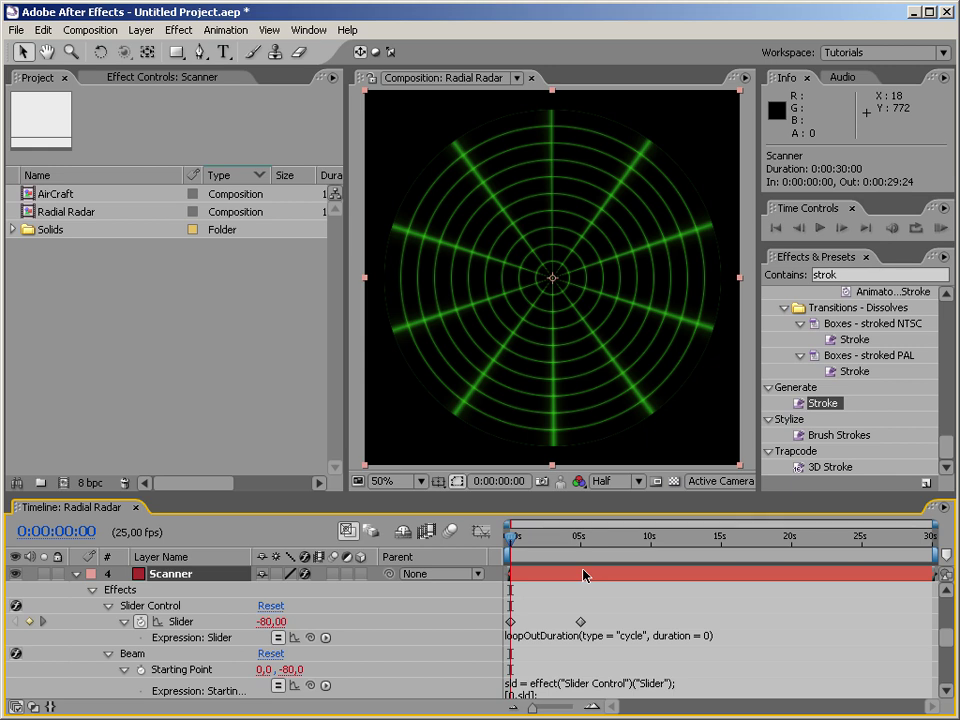
{"action": "left_click", "coordinate": [77, 574]}
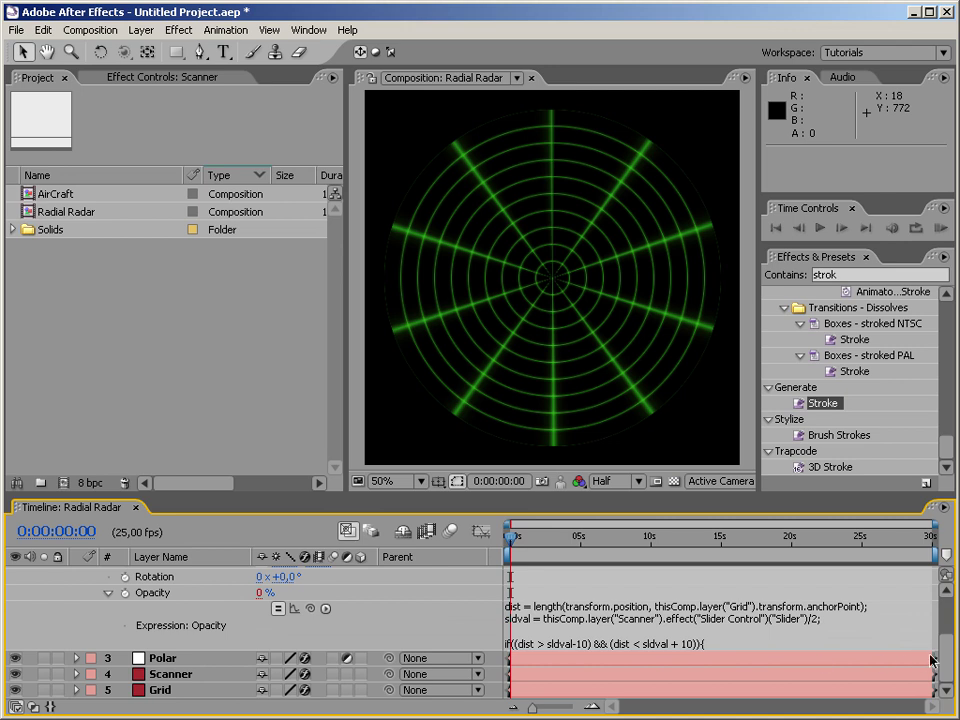
Scrub from the start to 0:00:03:07 to preview the scanner revealing the aircraft, and collapse the AirCraft layer.
{"action": "scroll", "coordinate": [948, 622], "scroll_direction": "up", "scroll_amount": 3}
{"action": "scroll", "coordinate": [948, 622], "scroll_direction": "up", "scroll_amount": 1}
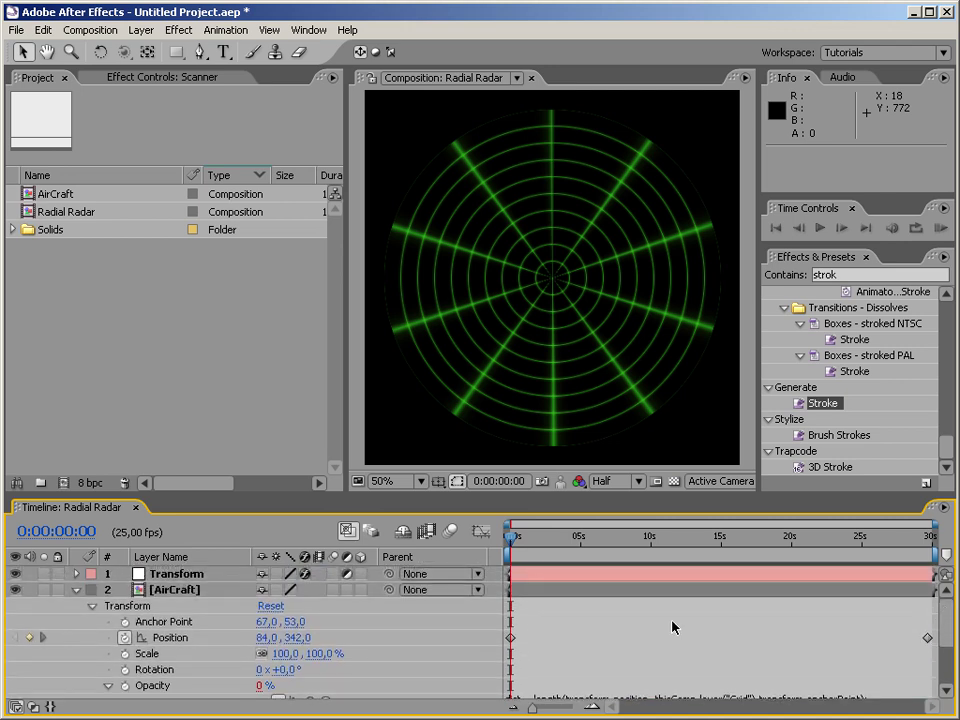
{"action": "mouse_move", "coordinate": [511, 540]}
{"action": "left_mouse_down"}
{"action": "mouse_move", "coordinate": [525, 545]}
{"action": "mouse_move", "coordinate": [509, 545]}
{"action": "left_mouse_up"}
{"action": "left_click_drag", "start_coordinate": [510, 541], "coordinate": [556, 537]}
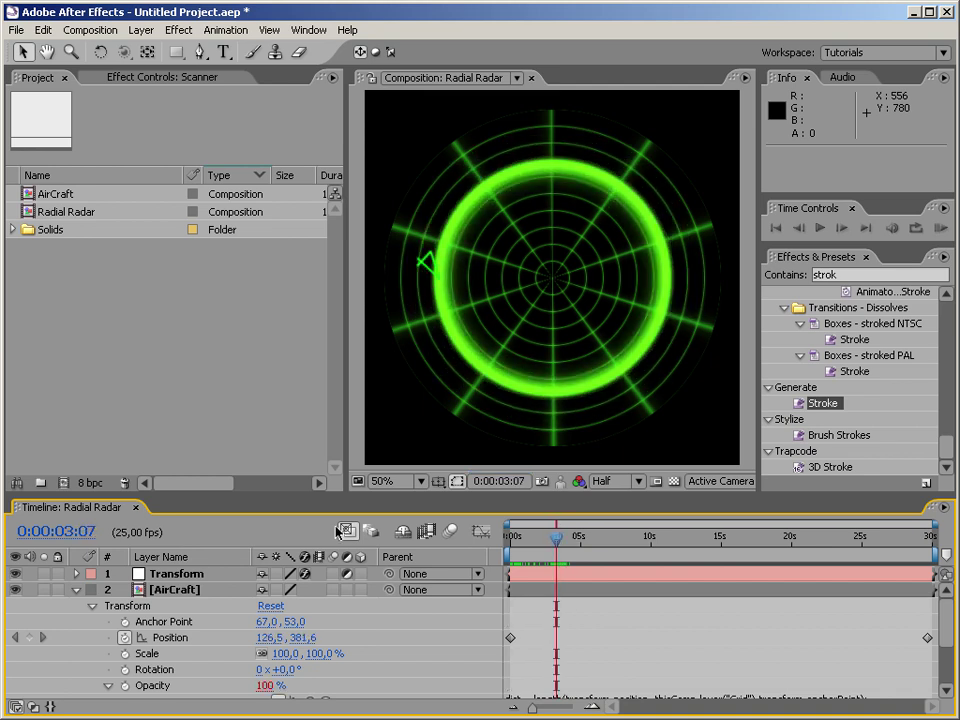
{"action": "left_click", "coordinate": [77, 591]}
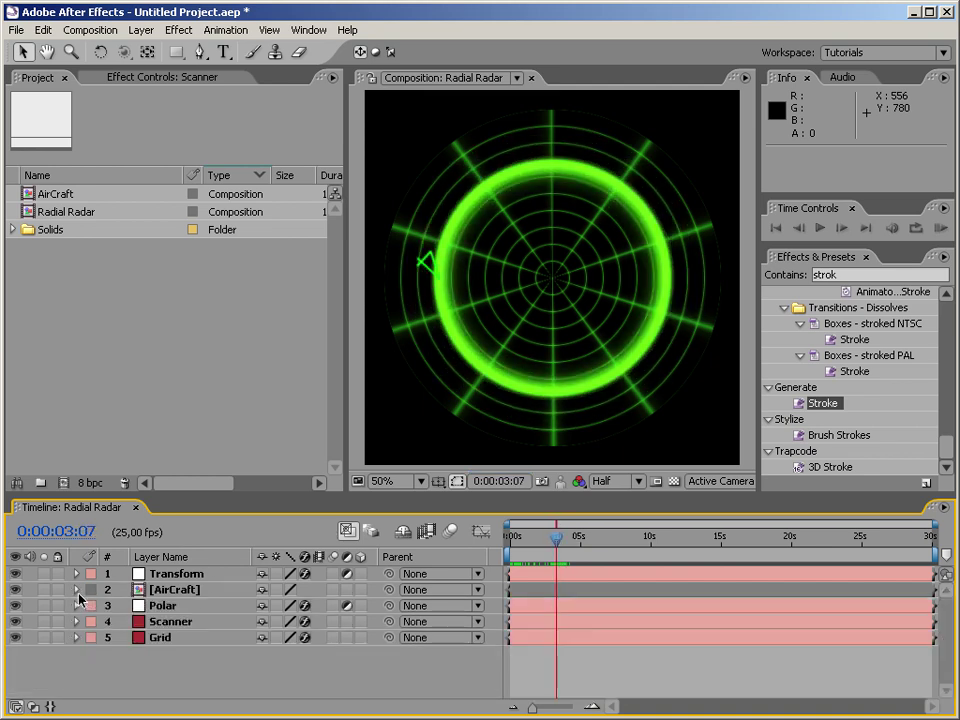
Clear the effects search and apply the Echo effect from the Time category to the AirCraft layer.
{"action": "key", "text": "ctrl+5"}
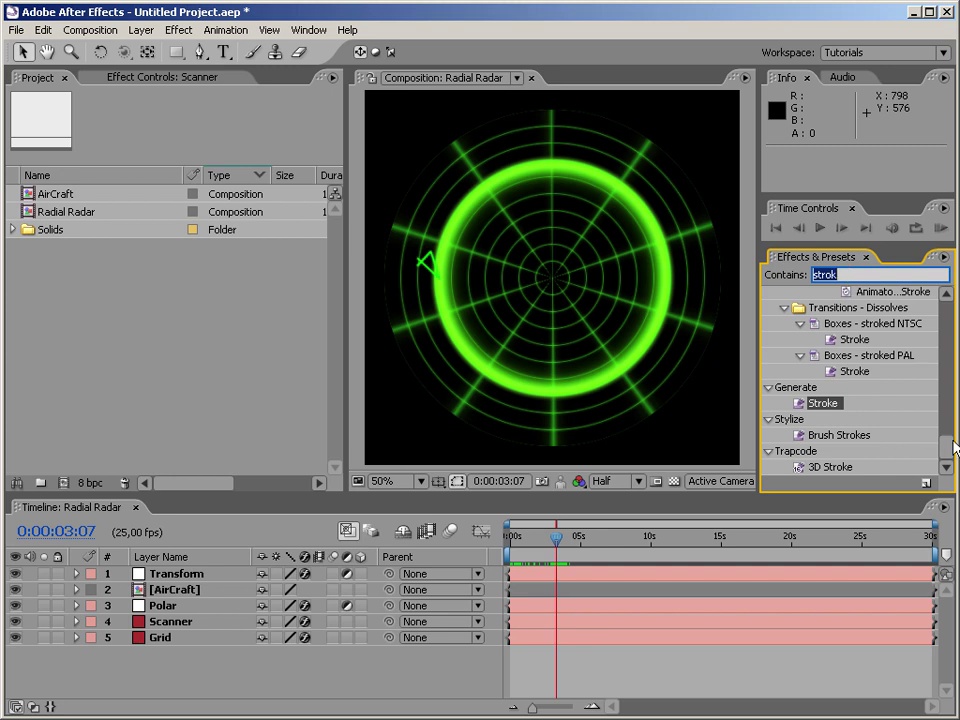
{"action": "key", "text": "BackSpace"}
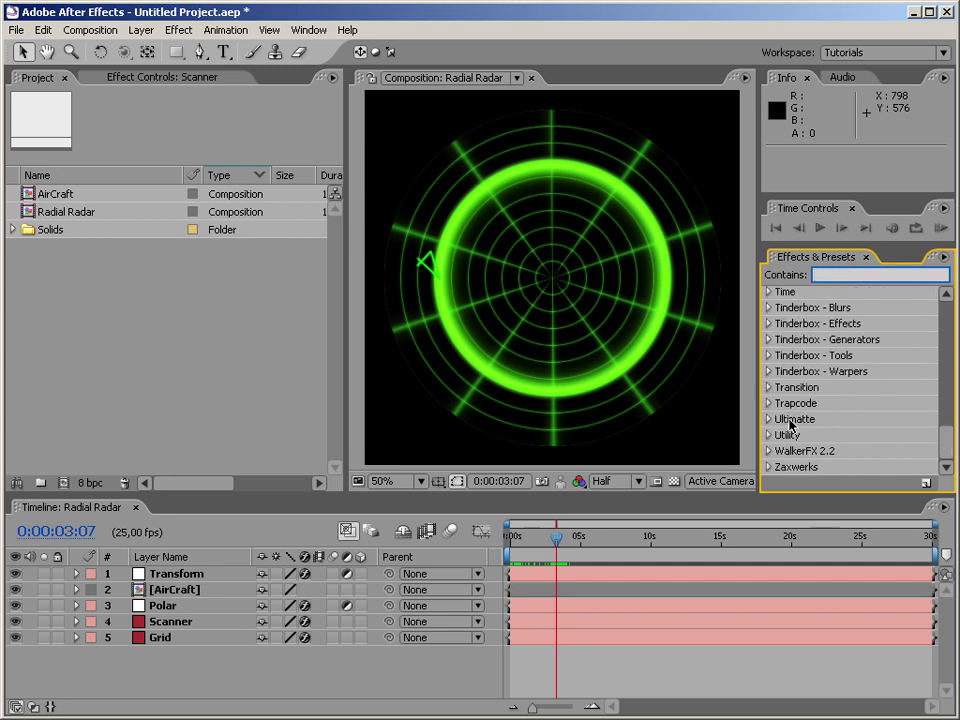
{"action": "left_click", "coordinate": [768, 387]}
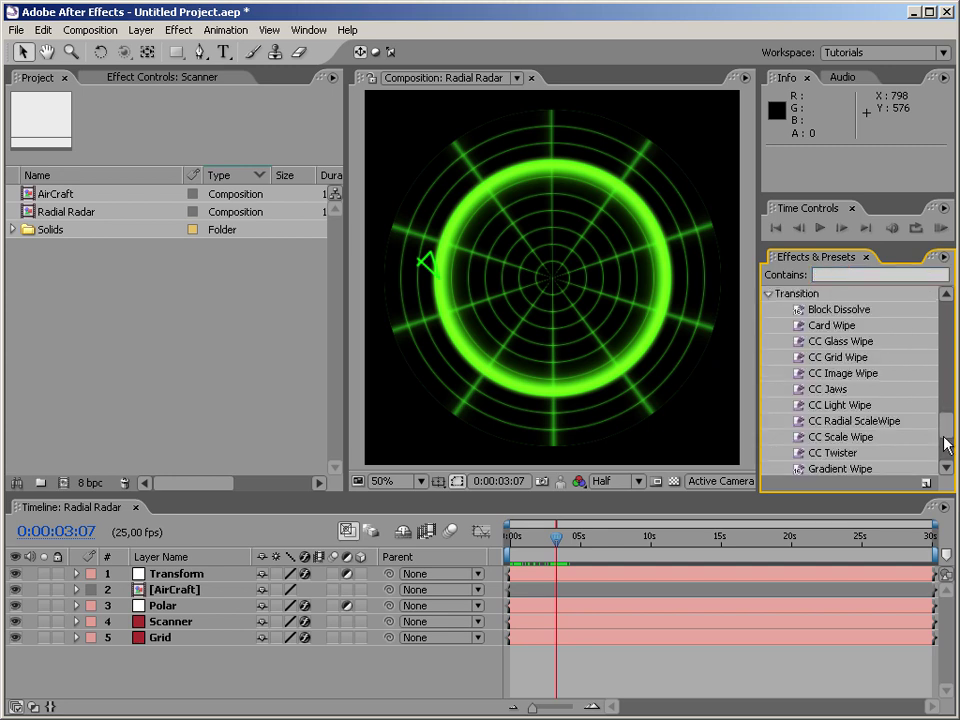
{"action": "scroll", "coordinate": [947, 440], "scroll_direction": "up", "scroll_amount": 3}
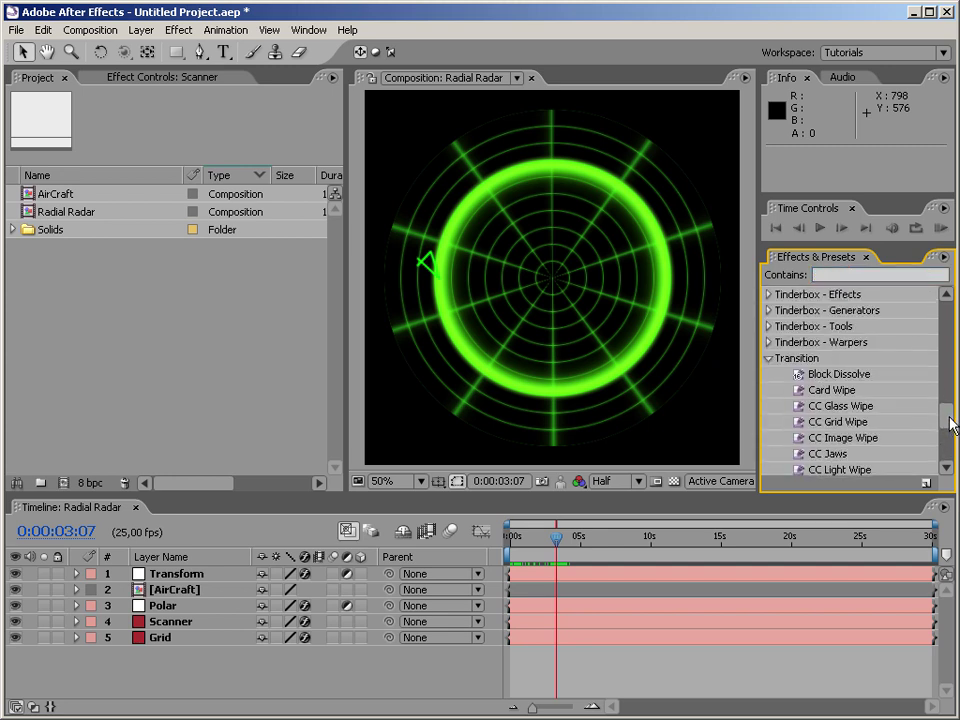
{"action": "left_click", "coordinate": [769, 366]}
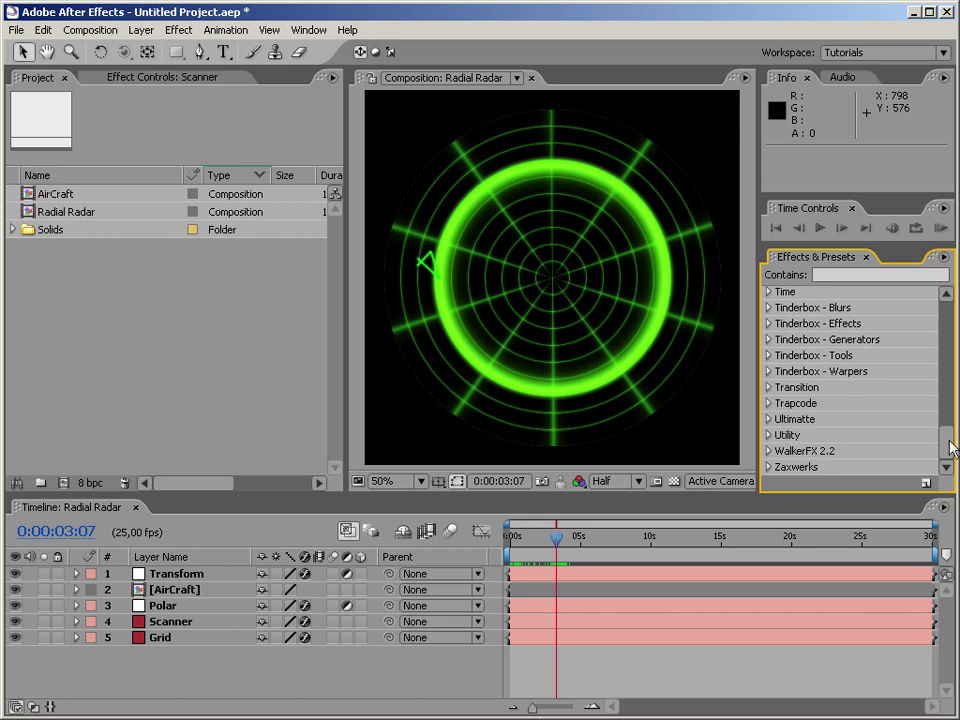
{"action": "scroll", "coordinate": [805, 395], "scroll_direction": "up", "scroll_amount": 2}
{"action": "left_click", "coordinate": [769, 390]}
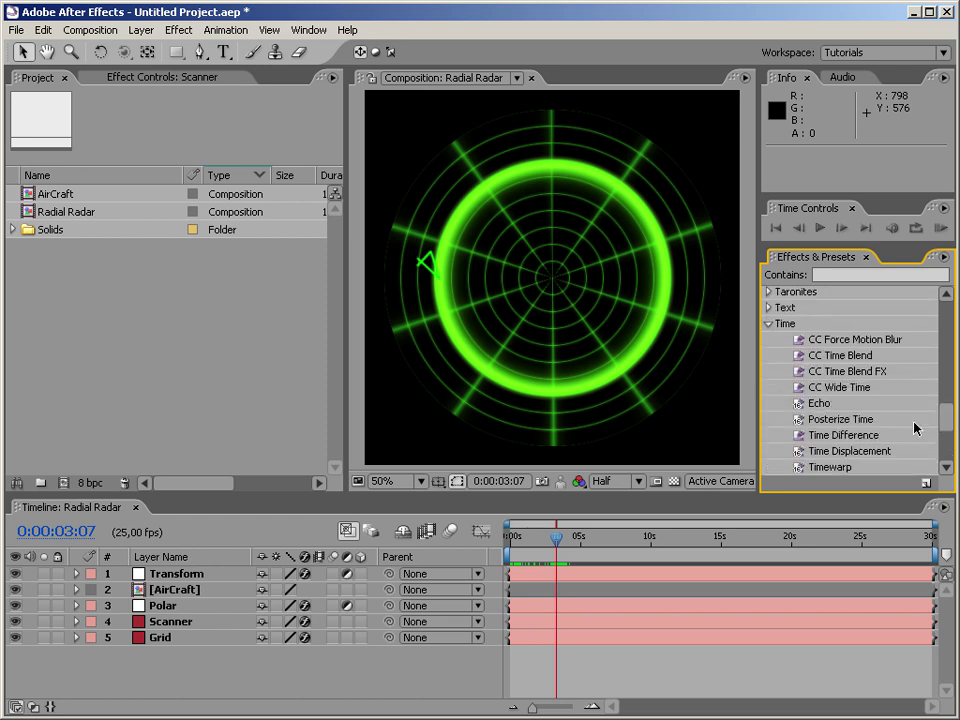
{"action": "left_click_drag", "start_coordinate": [818, 405], "coordinate": [215, 593]}
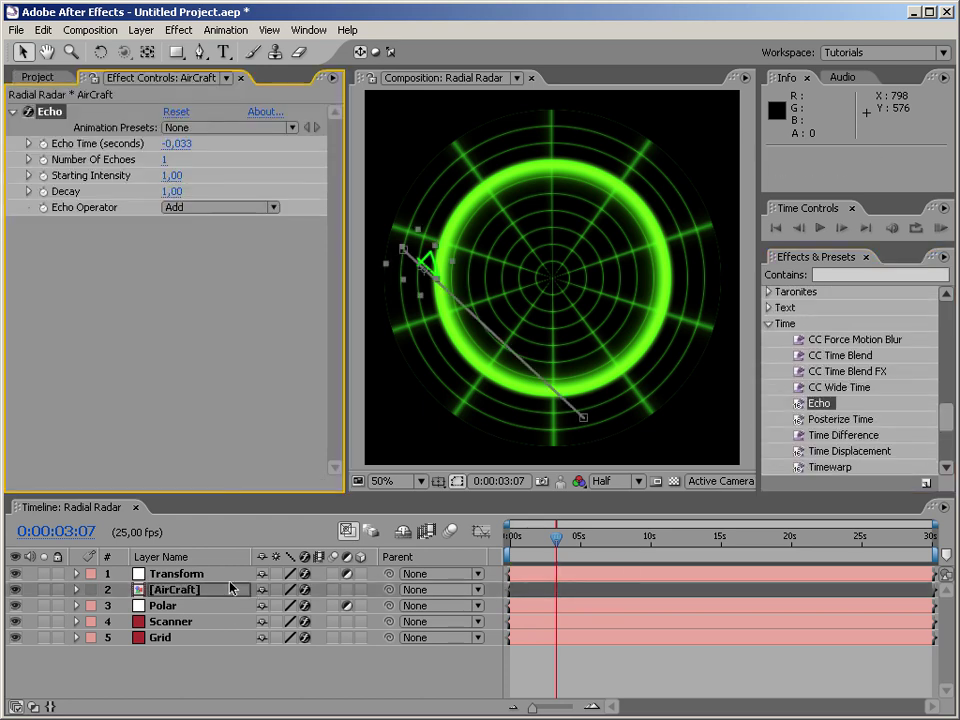
Set AirCraft's Echo Time to -0,020 seconds, Number Of Echoes to 500, Starting Intensity to 0,70 and Decay to 0,96, and preview at 0:00:03:10.
{"action": "left_click", "coordinate": [186, 150]}
{"action": "left_click", "coordinate": [188, 144]}
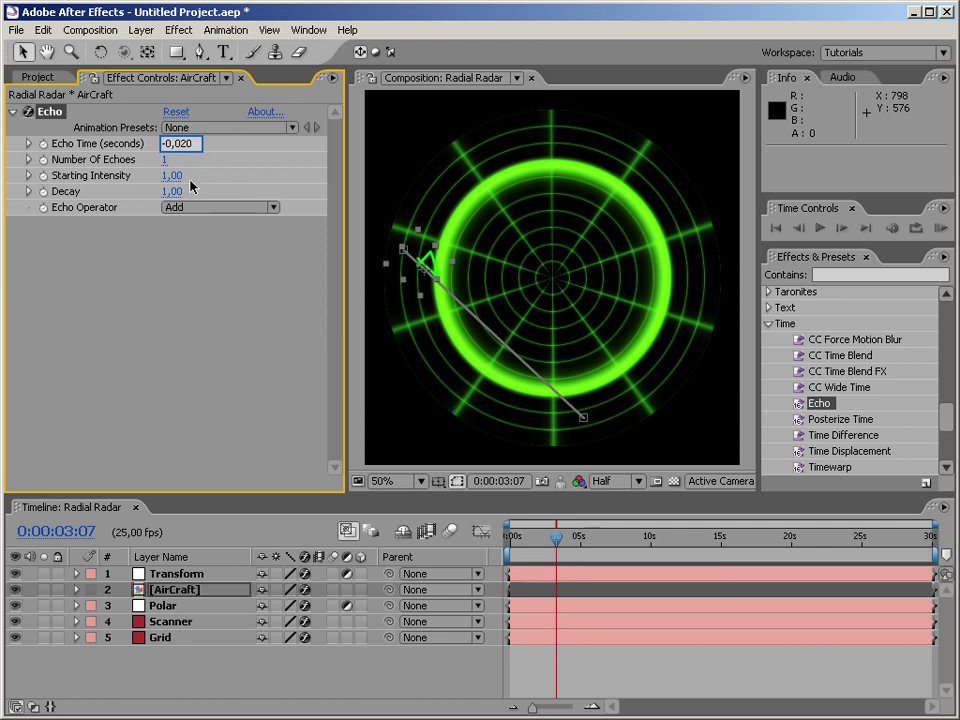
{"action": "left_click", "coordinate": [161, 160]}
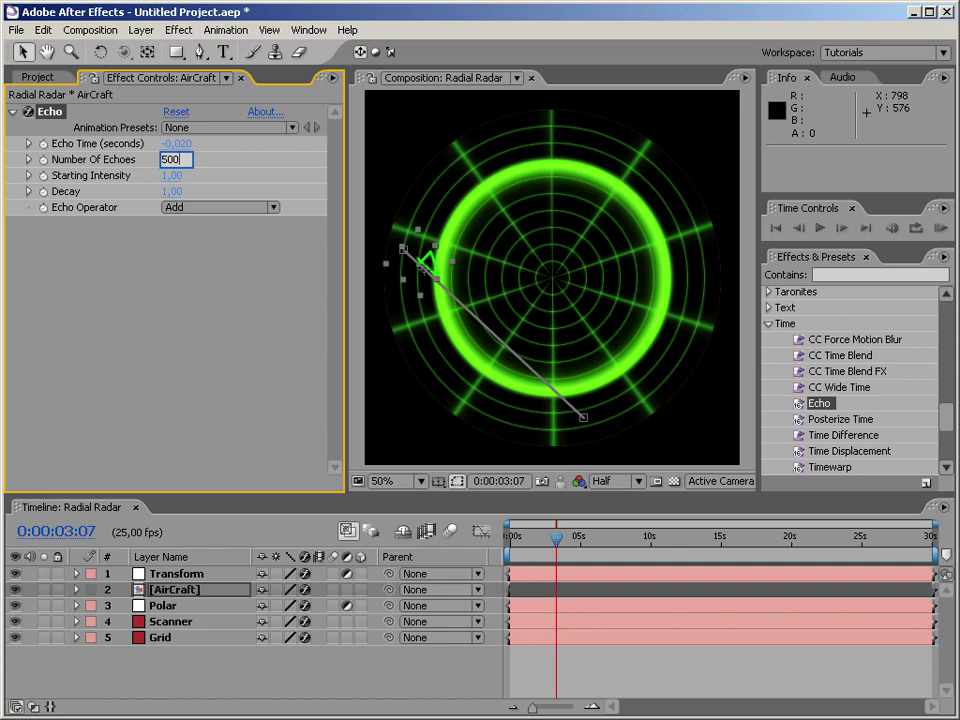
{"action": "left_click", "coordinate": [180, 176]}
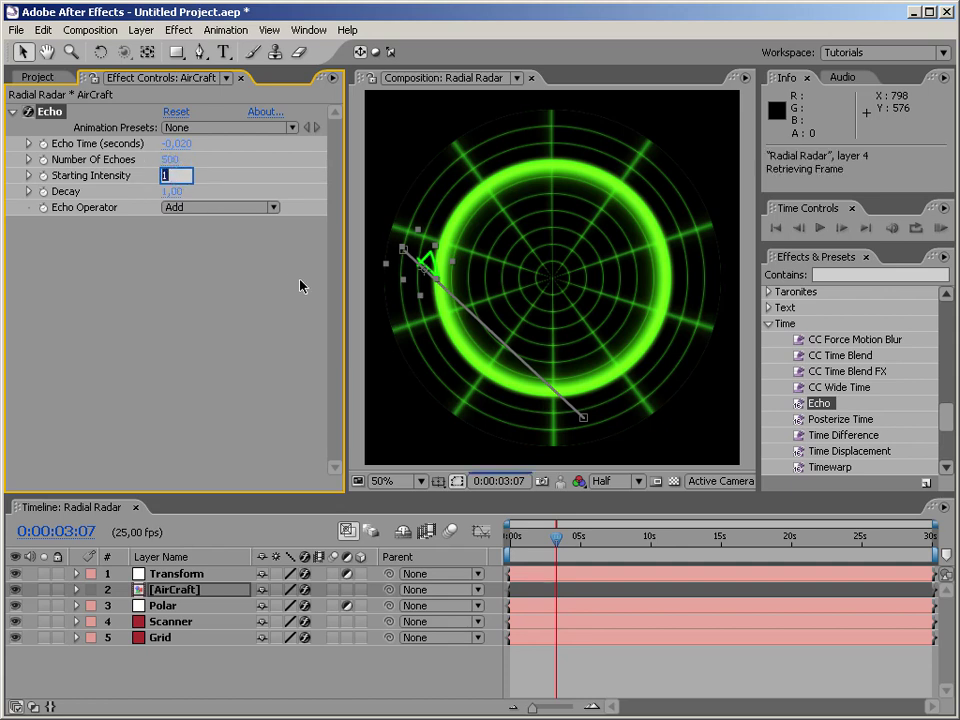
{"action": "type", "text": ",7"}
{"action": "key", "text": "Return"}
{"action": "left_click", "coordinate": [172, 192]}
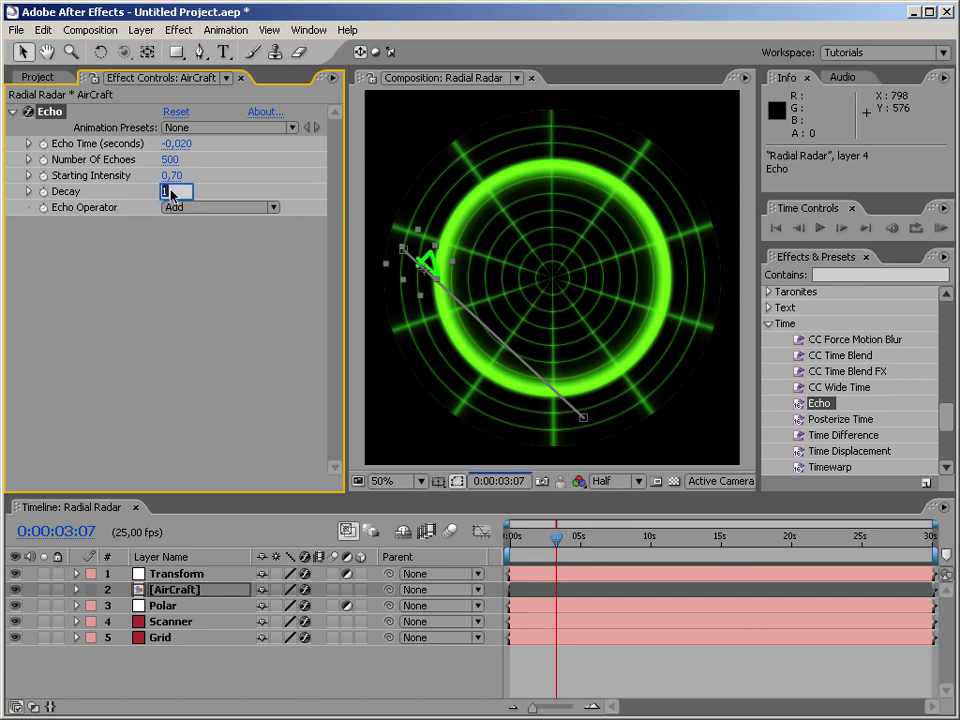
{"action": "type", "text": ",96"}
{"action": "key", "text": "Return"}
{"action": "mouse_move", "coordinate": [557, 541]}
{"action": "left_mouse_down"}
{"action": "mouse_move", "coordinate": [549, 537]}
{"action": "mouse_move", "coordinate": [560, 539]}
{"action": "left_mouse_up"}
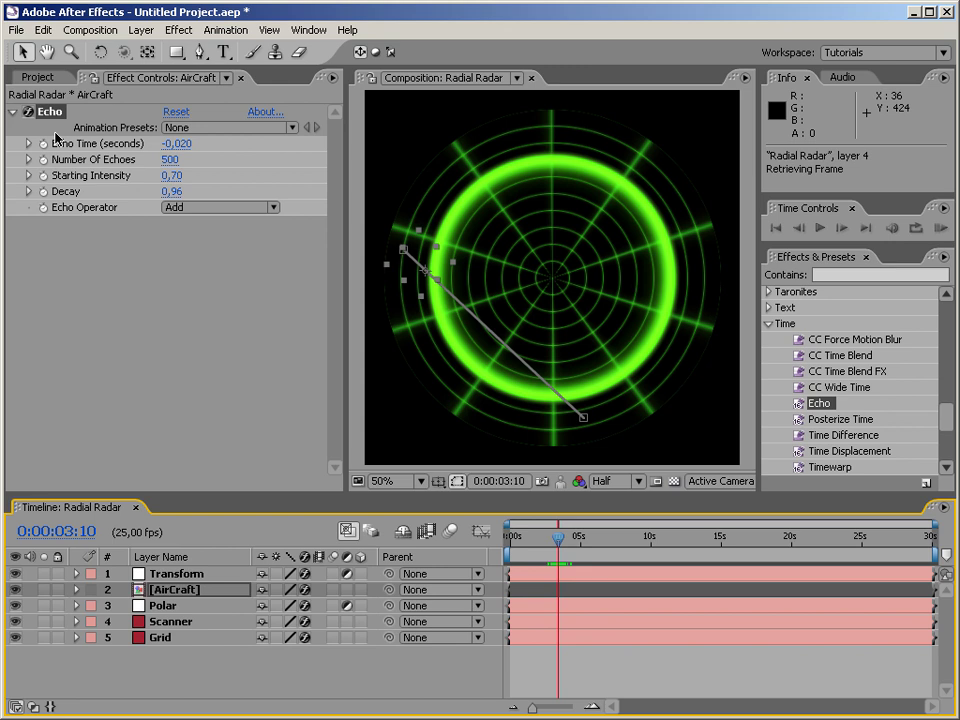
Copy the expression from the AirCraft layer's own Opacity and remove it from that property.
{"action": "left_click", "coordinate": [136, 341]}
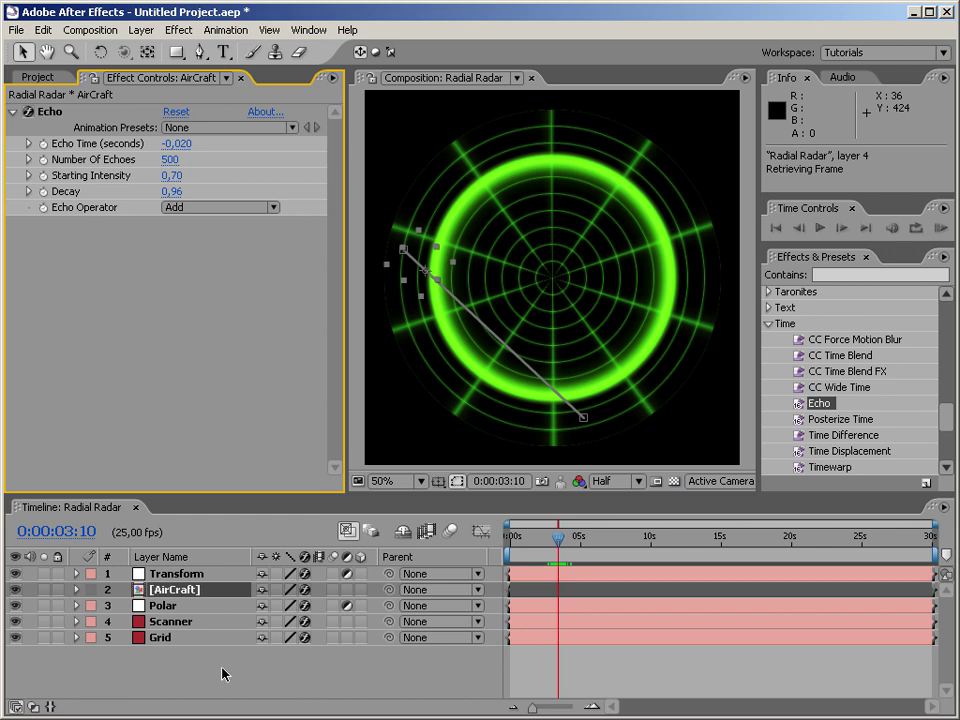
{"action": "left_click", "coordinate": [76, 589]}
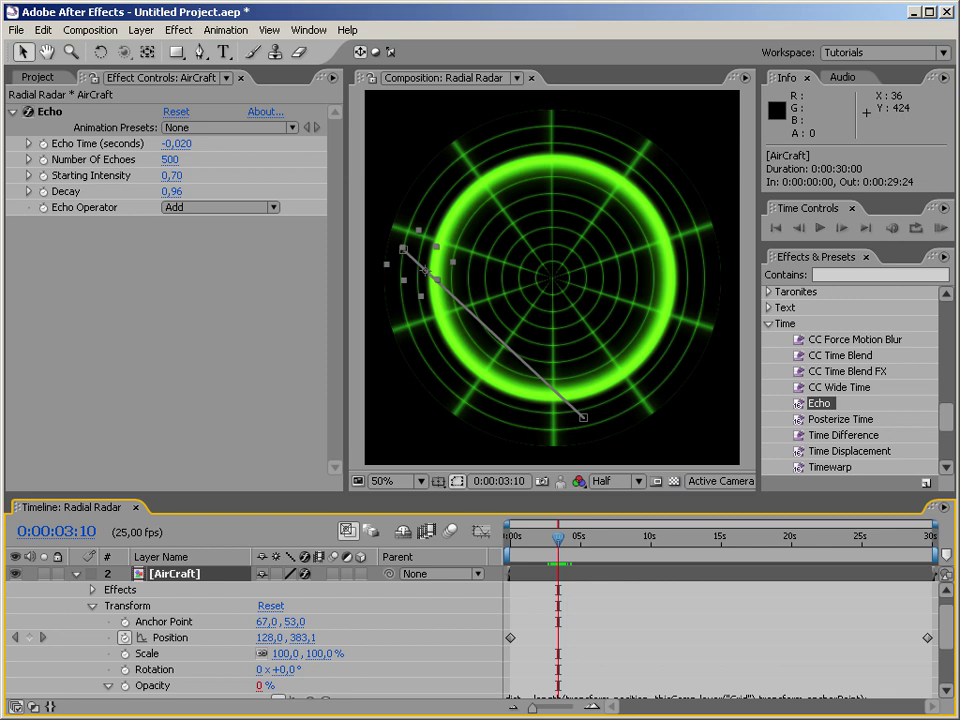
{"action": "left_click", "coordinate": [191, 443]}
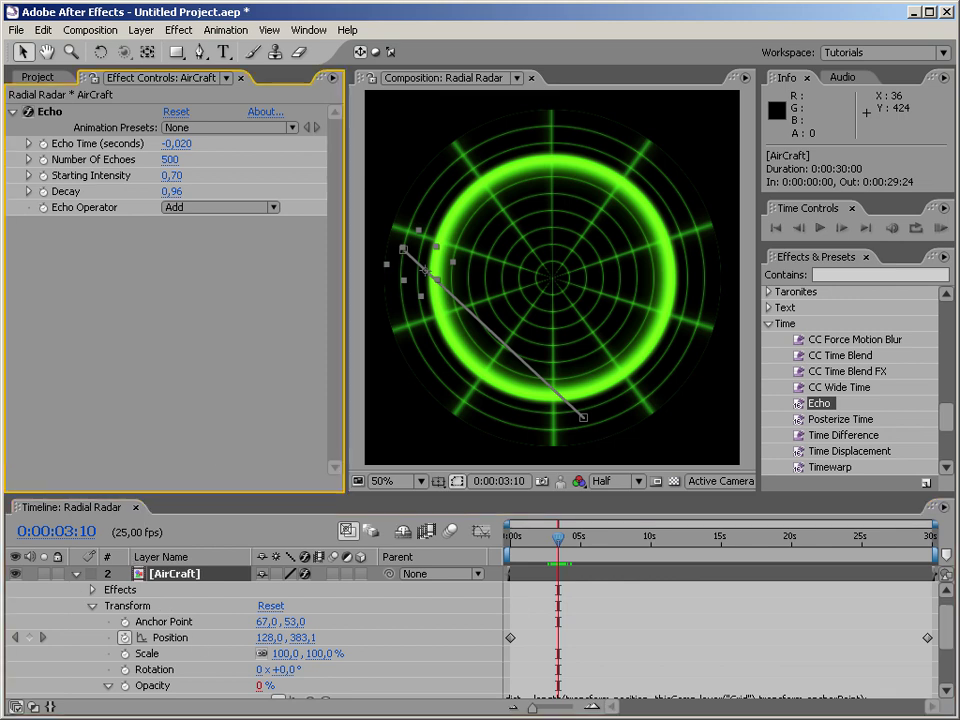
{"action": "left_click_drag", "start_coordinate": [949, 643], "coordinate": [949, 658]}
{"action": "left_click", "coordinate": [738, 671]}
{"action": "key", "text": "ctrl+c"}
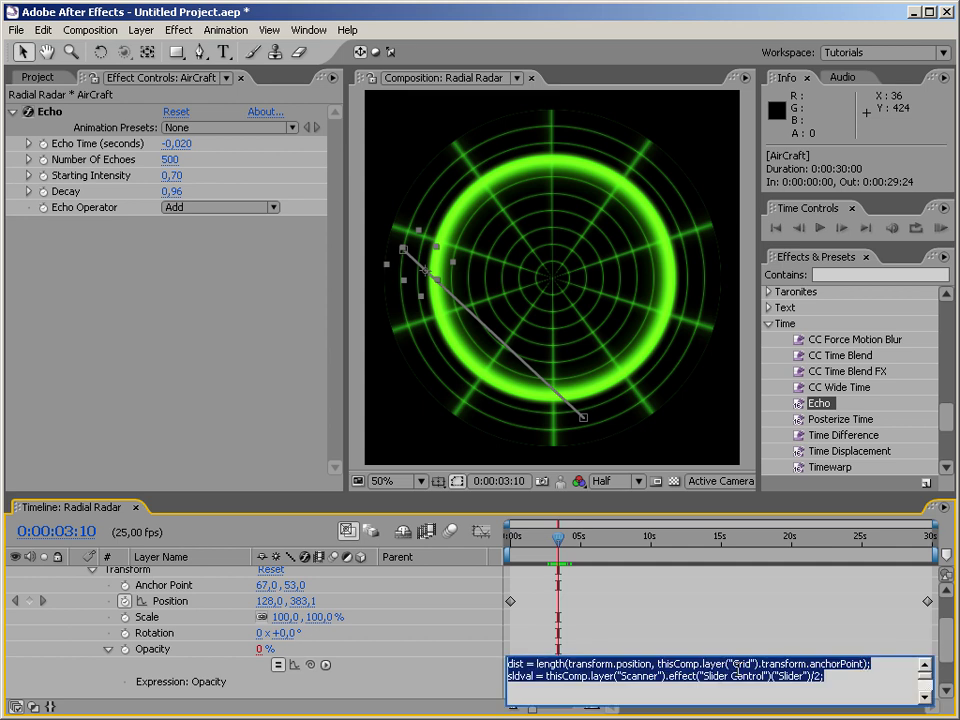
{"action": "key", "text": "BackSpace"}
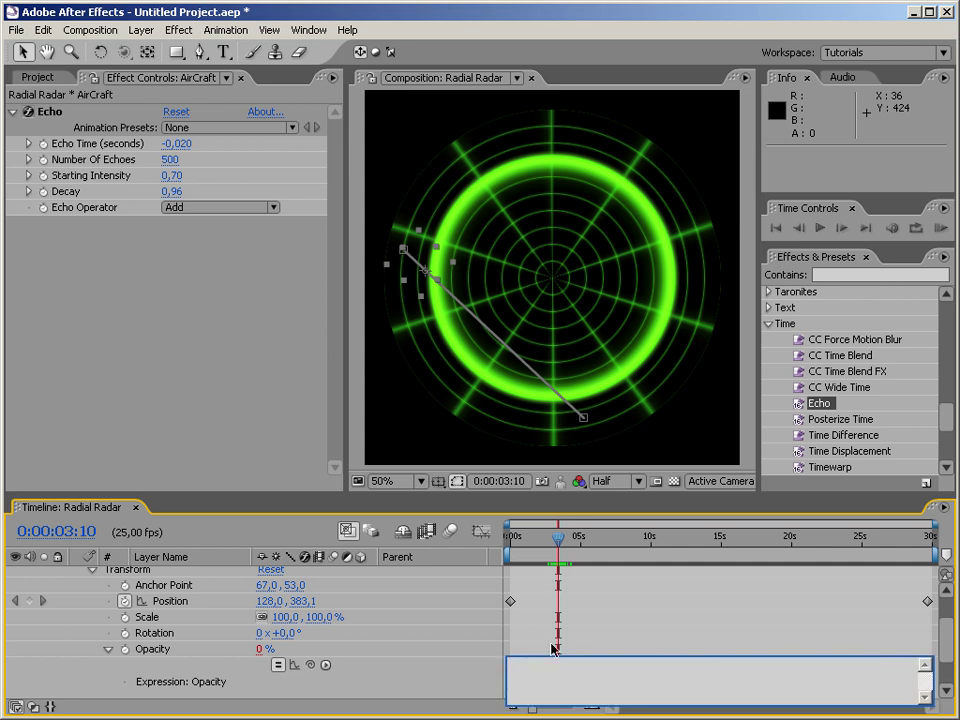
{"action": "left_click", "coordinate": [385, 680]}
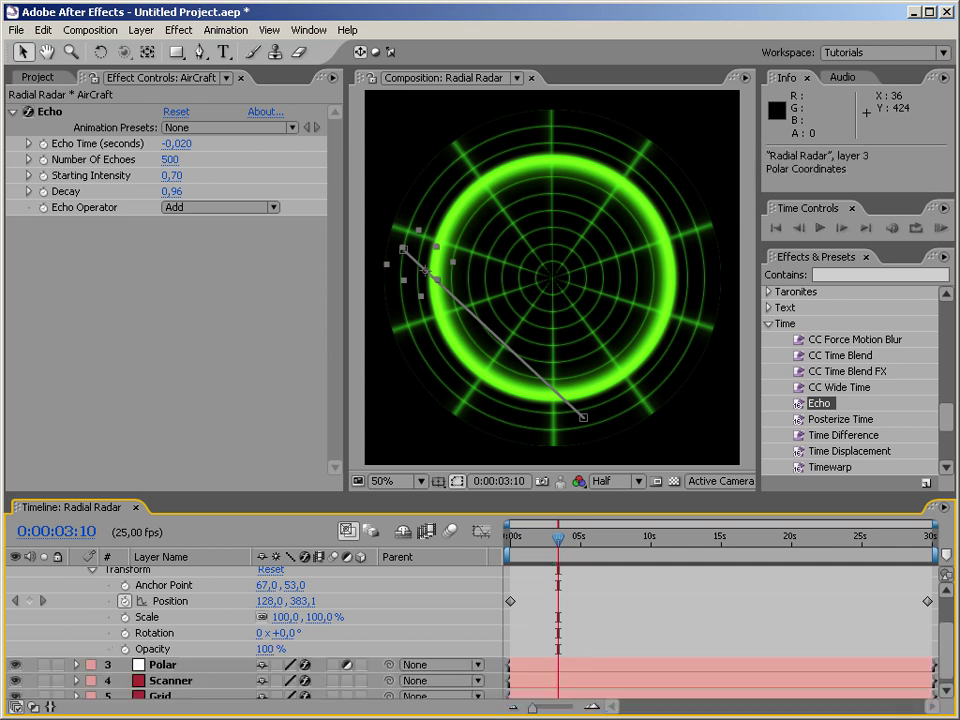
Apply the Distort Transform effect to AirCraft and place it above Echo in the effect order.
{"action": "left_click", "coordinate": [839, 274]}
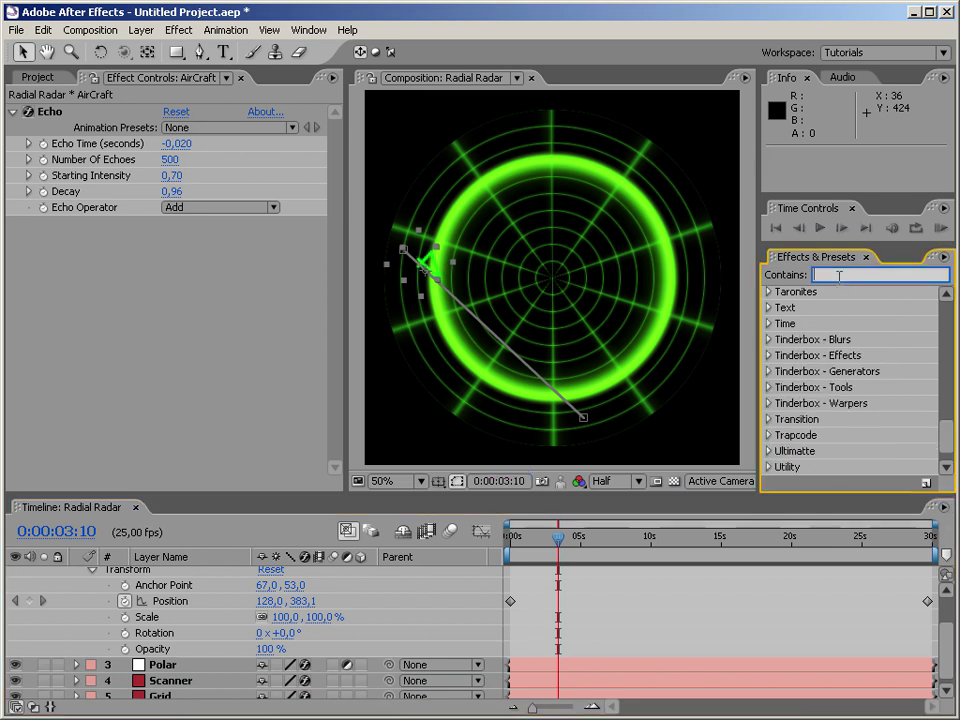
{"action": "type", "text": "trans"}
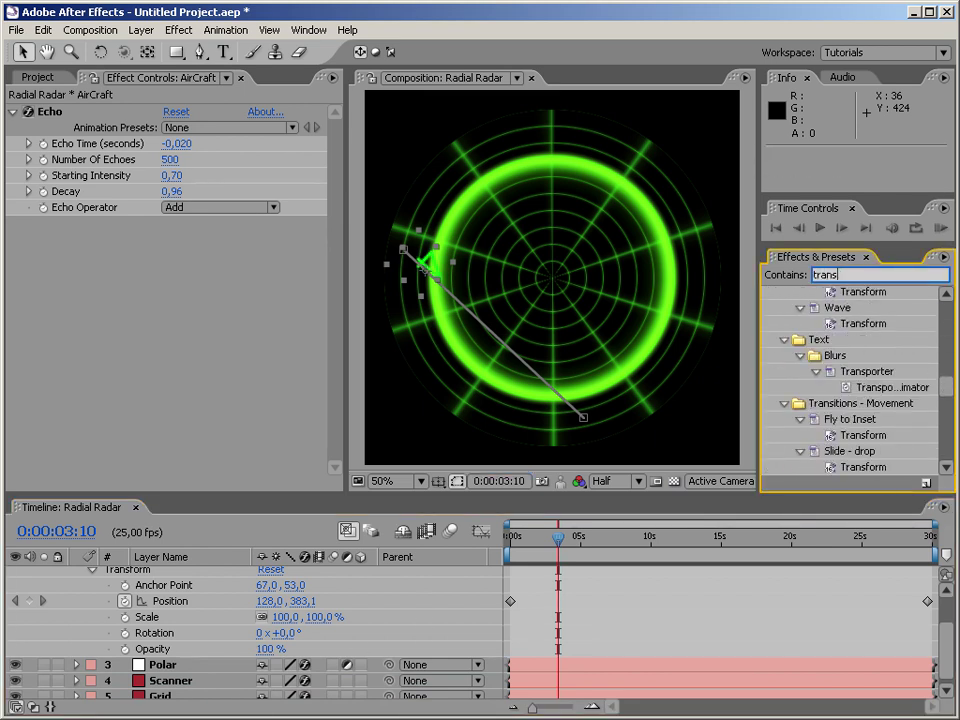
{"action": "left_click_drag", "start_coordinate": [949, 392], "coordinate": [948, 294]}
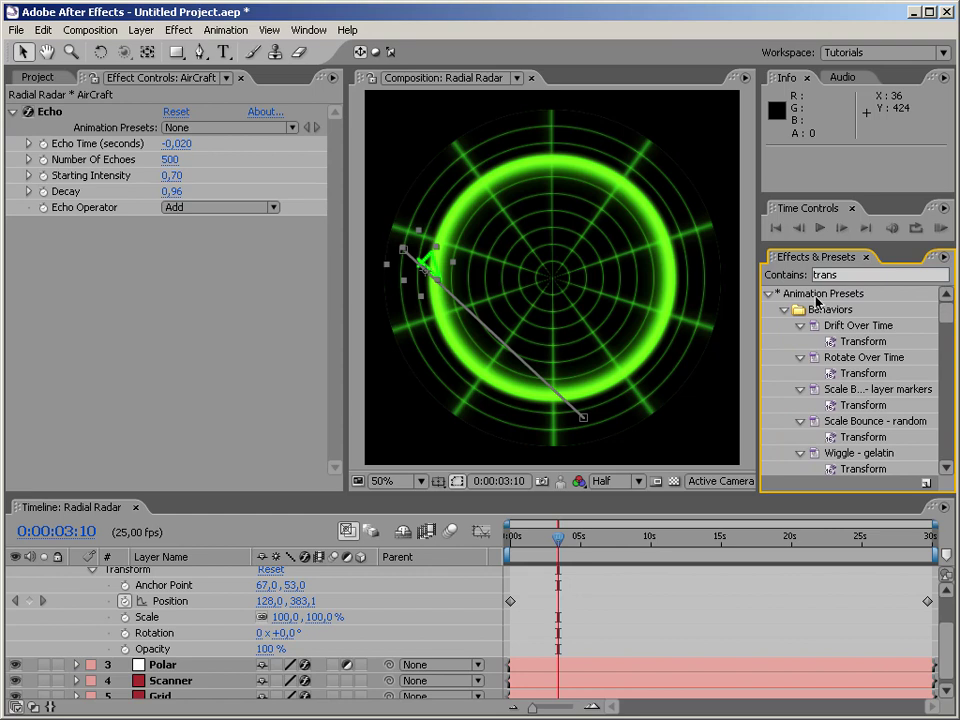
{"action": "left_click", "coordinate": [769, 294]}
{"action": "left_click_drag", "start_coordinate": [827, 326], "coordinate": [184, 294]}
{"action": "left_click_drag", "start_coordinate": [197, 510], "coordinate": [180, 590]}
{"action": "scroll", "coordinate": [307, 215], "scroll_direction": "up", "scroll_amount": 1}
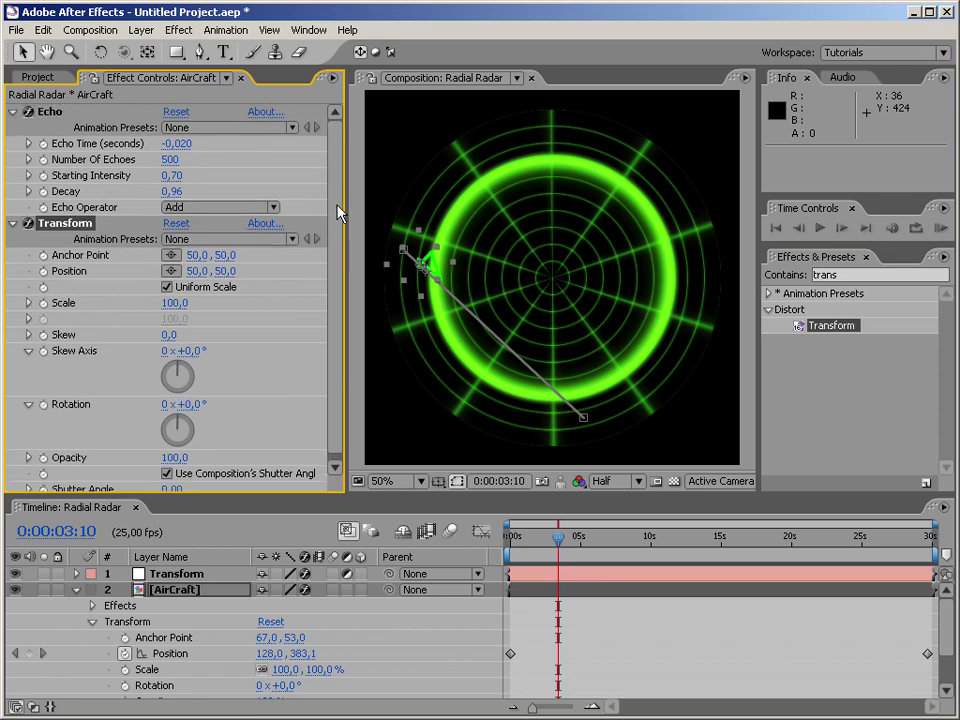
{"action": "left_click_drag", "start_coordinate": [45, 117], "coordinate": [58, 335]}
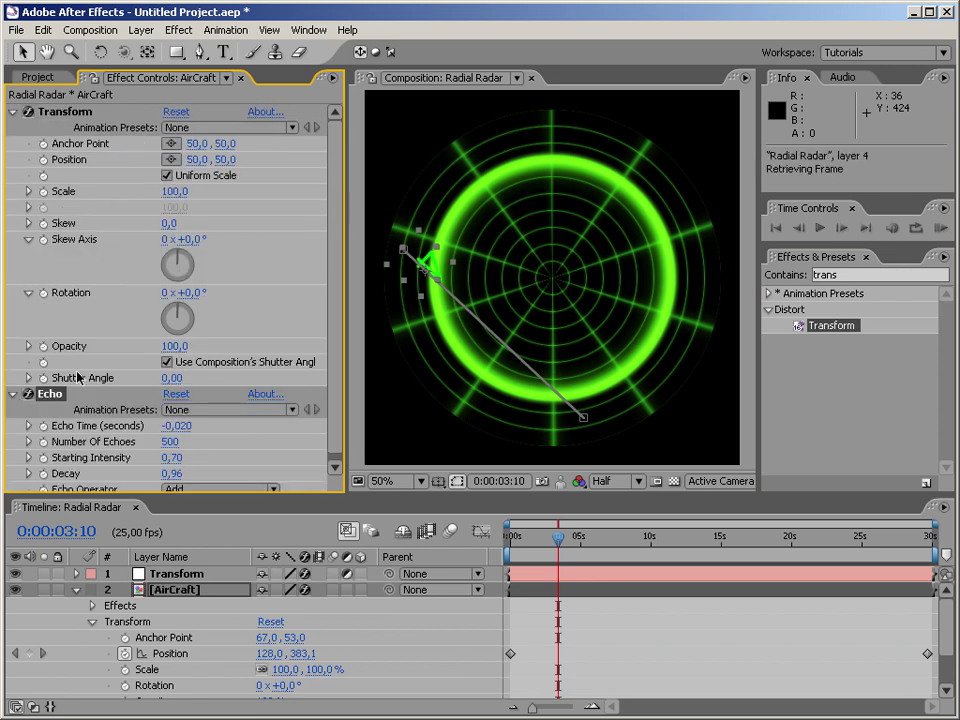
{"action": "left_click", "coordinate": [12, 397]}
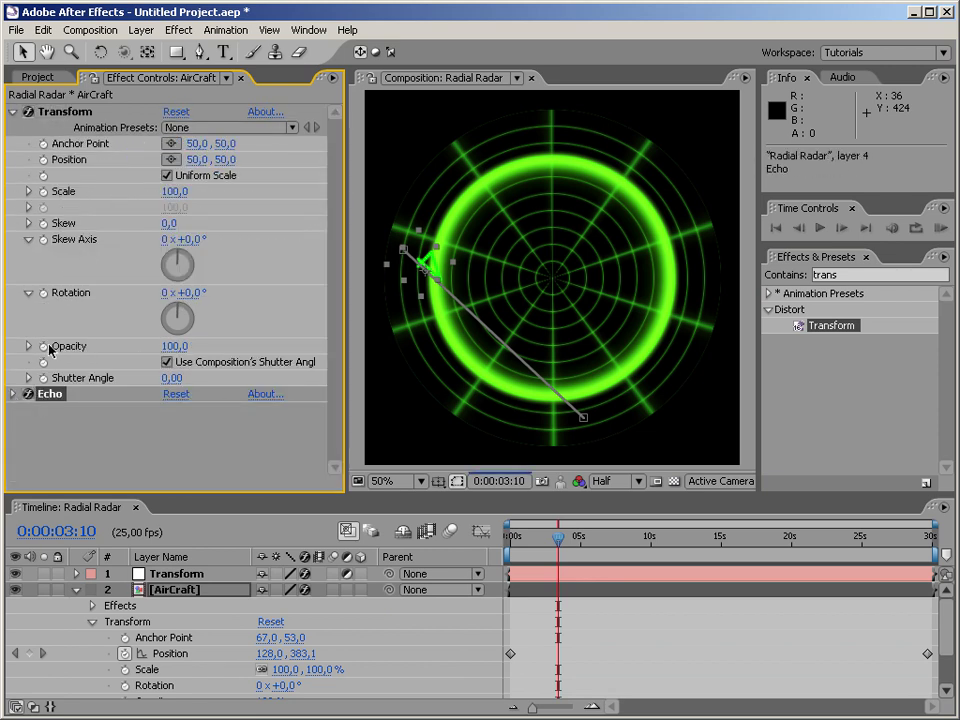
Paste the copied scanner-distance expression onto the Opacity of AirCraft's Transform effect, replacing the default expression.
{"action": "left_click_drag", "start_coordinate": [171, 348], "coordinate": [136, 355]}
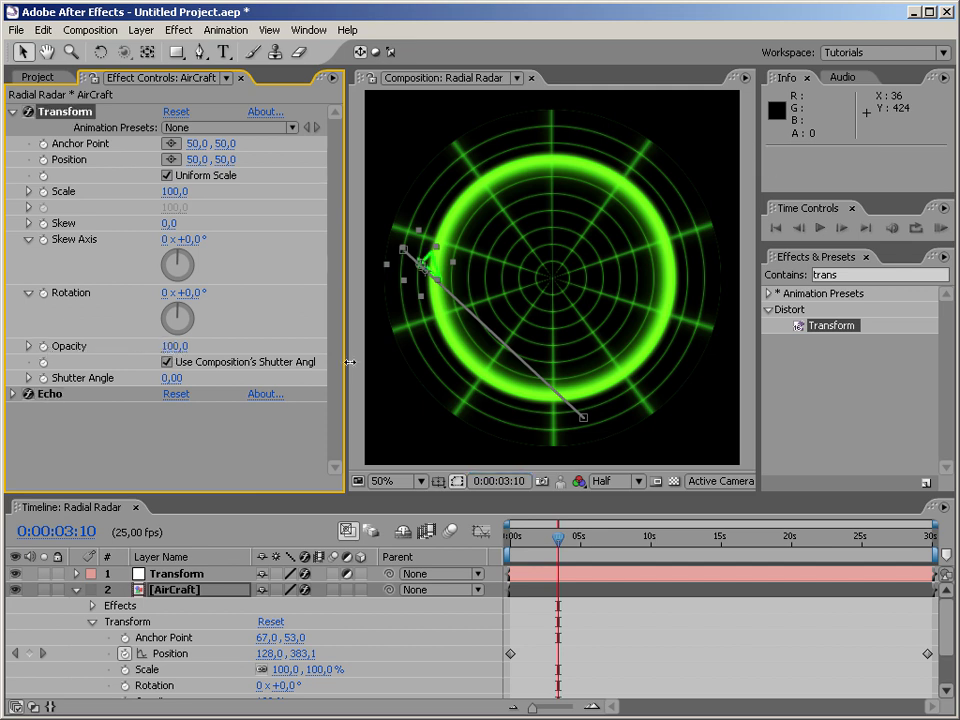
{"action": "left_click", "coordinate": [42, 348], "text": "alt"}
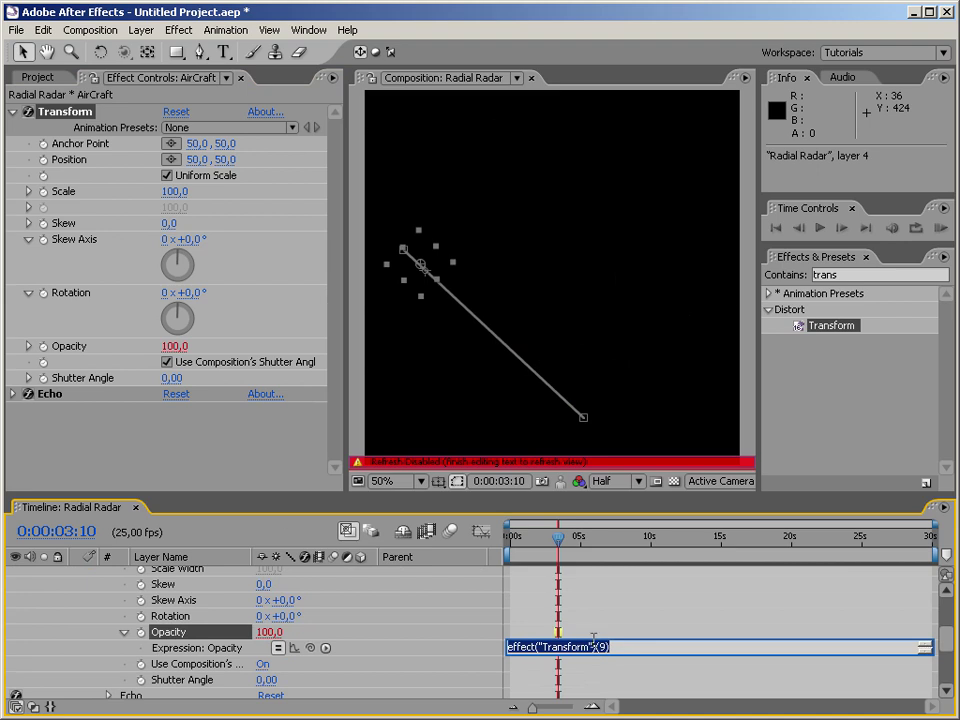
{"action": "key", "text": "BackSpace"}
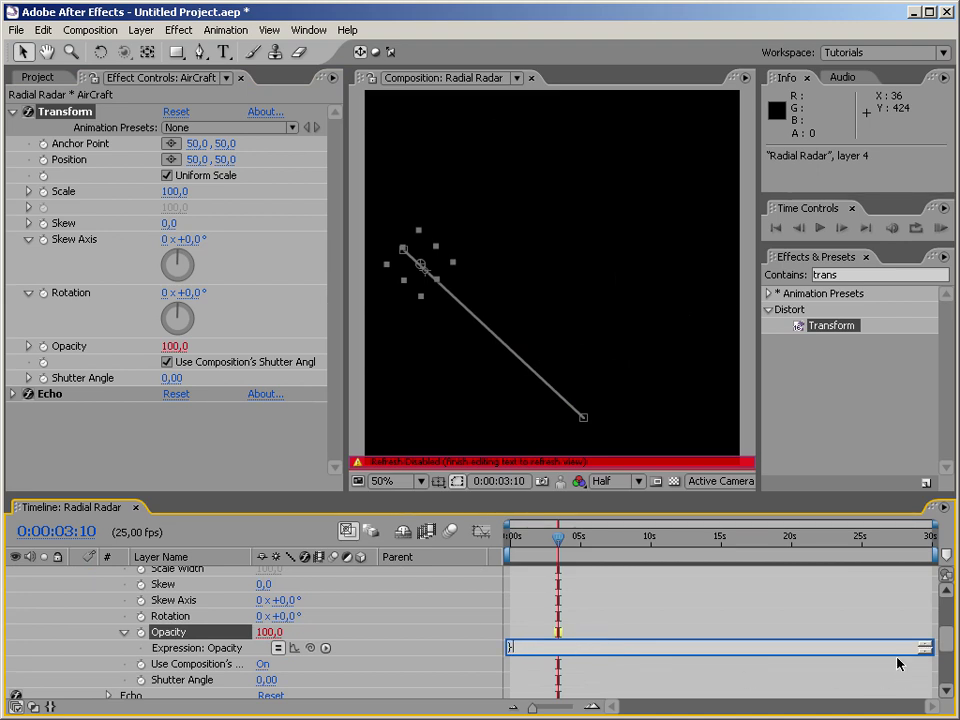
{"action": "key", "text": "ctrl+v"}
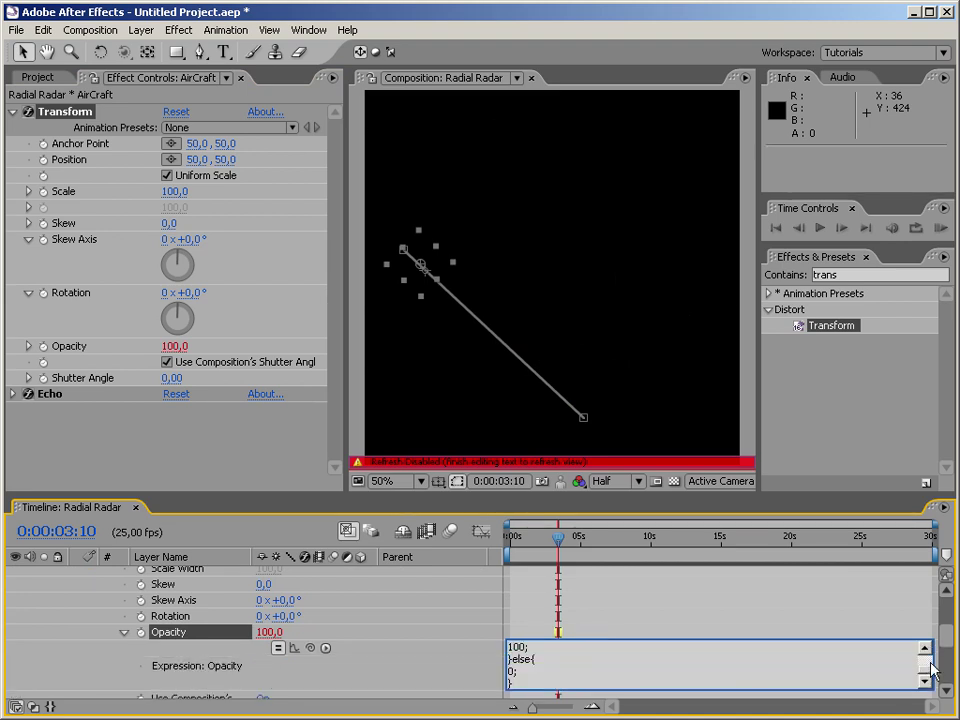
{"action": "scroll", "coordinate": [926, 656], "scroll_direction": "up", "scroll_amount": 5}
{"action": "key", "text": "KP_Enter"}
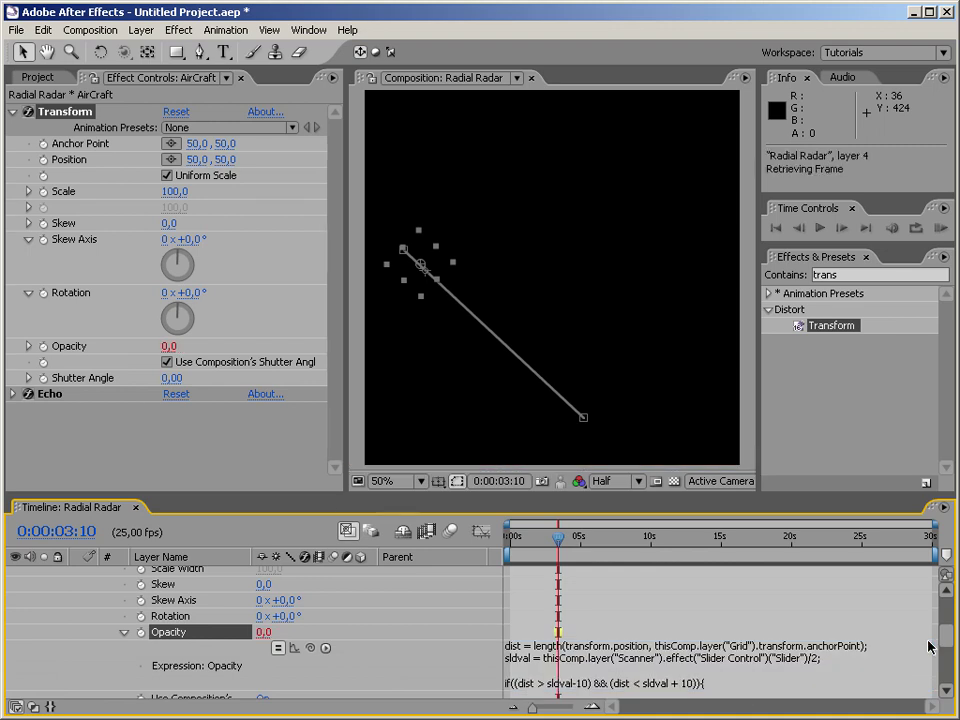
Preview the aircraft's echo at 0:00:04:23 and review AirCraft's effect and layer transform properties.
{"action": "left_click_drag", "start_coordinate": [566, 556], "coordinate": [580, 542]}
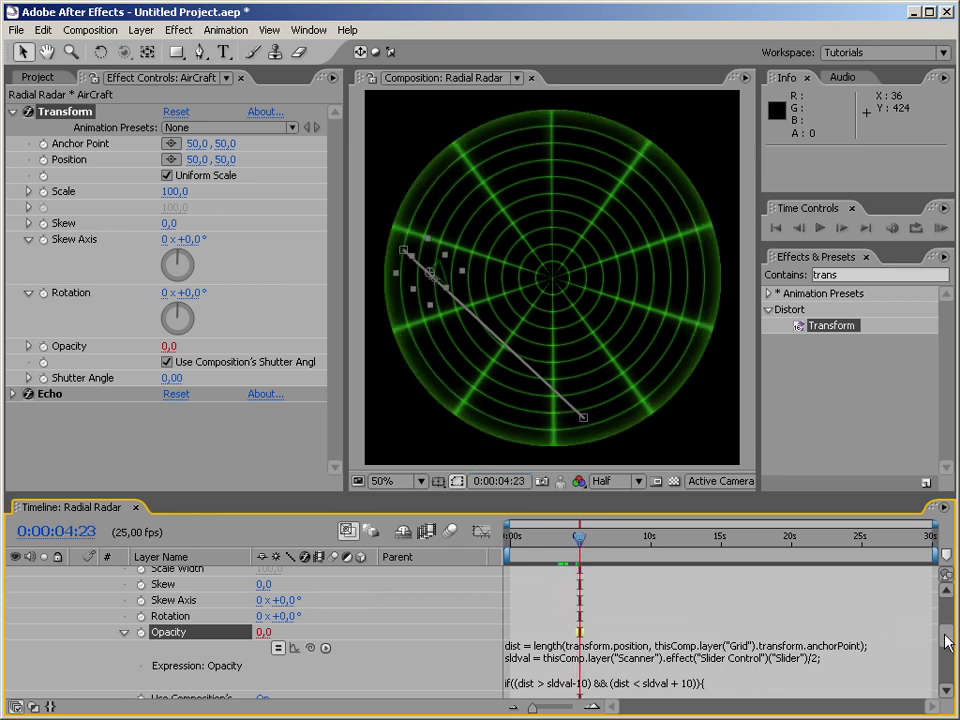
{"action": "left_click_drag", "start_coordinate": [947, 643], "coordinate": [945, 658]}
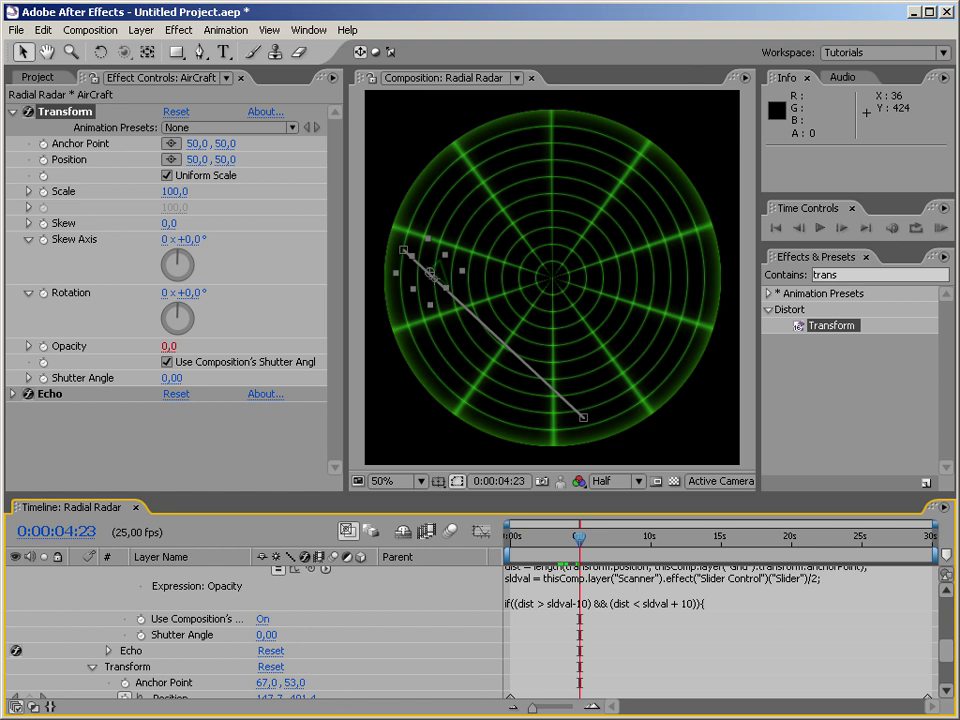
{"action": "left_click_drag", "start_coordinate": [955, 658], "coordinate": [952, 667]}
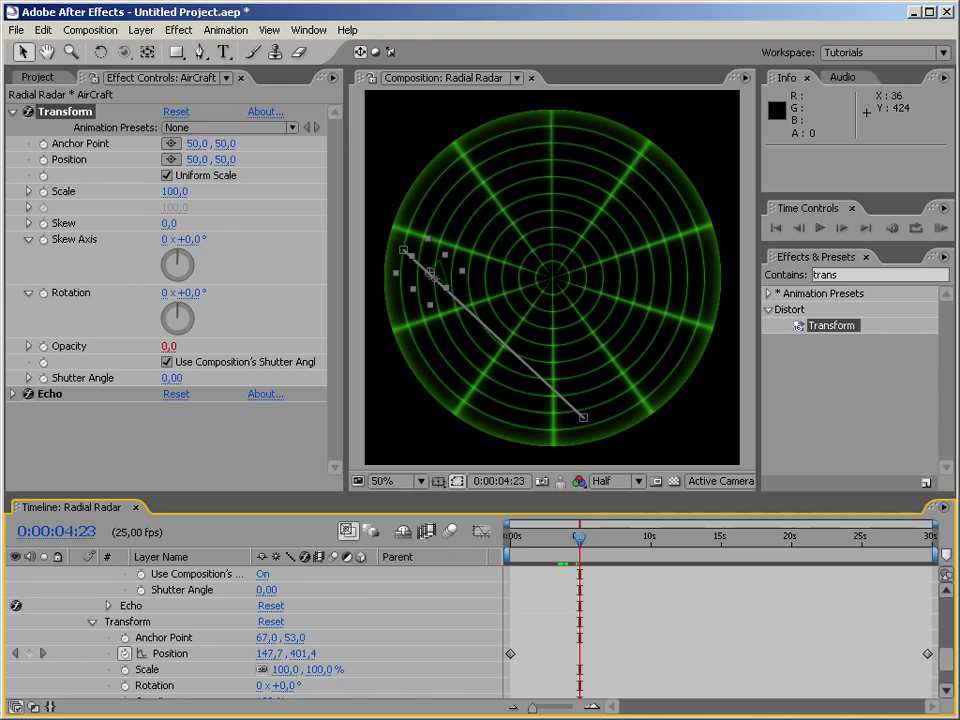
Collapse the AirCraft layer's properties and RAM-preview the radar animation from 0:00:00:00.
{"action": "left_click_drag", "start_coordinate": [946, 675], "coordinate": [948, 685]}
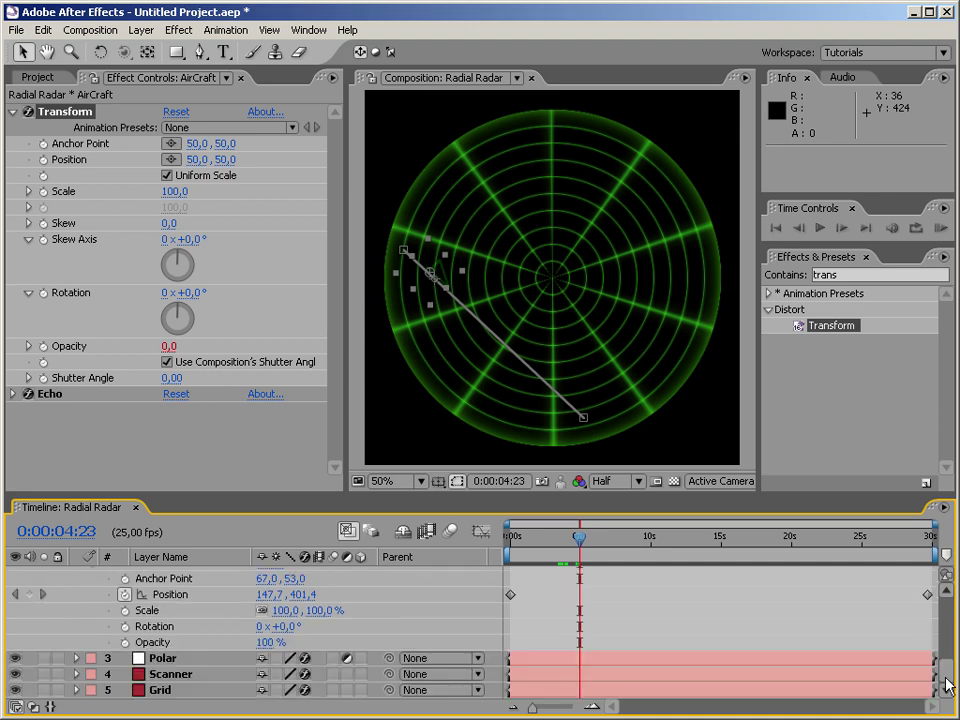
{"action": "scroll", "coordinate": [930, 655], "scroll_direction": "up", "scroll_amount": 5}
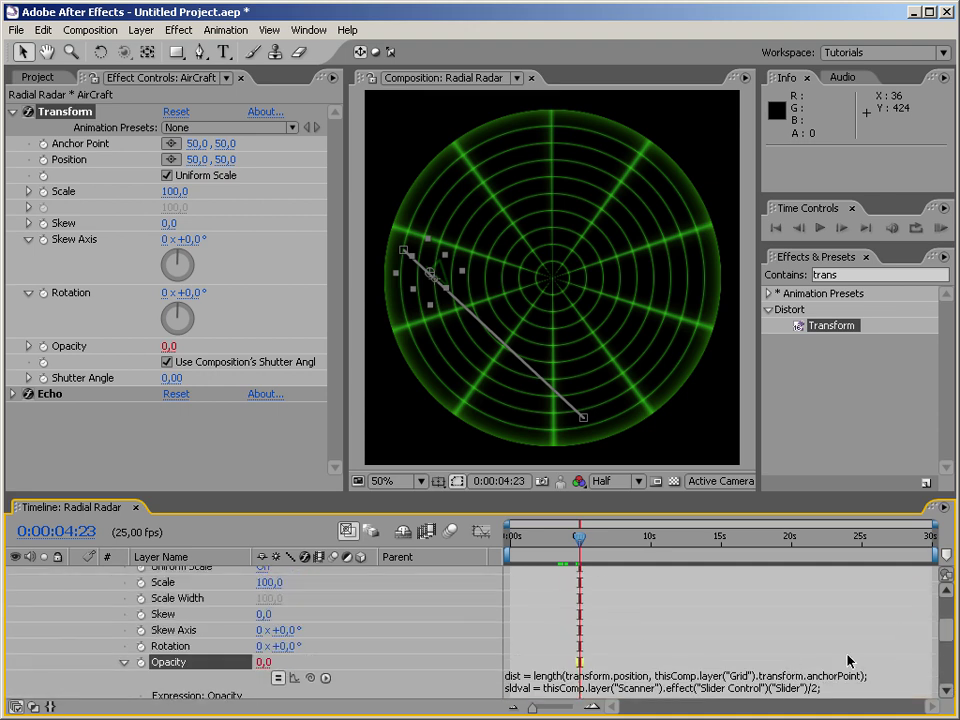
{"action": "left_click_drag", "start_coordinate": [946, 636], "coordinate": [949, 601]}
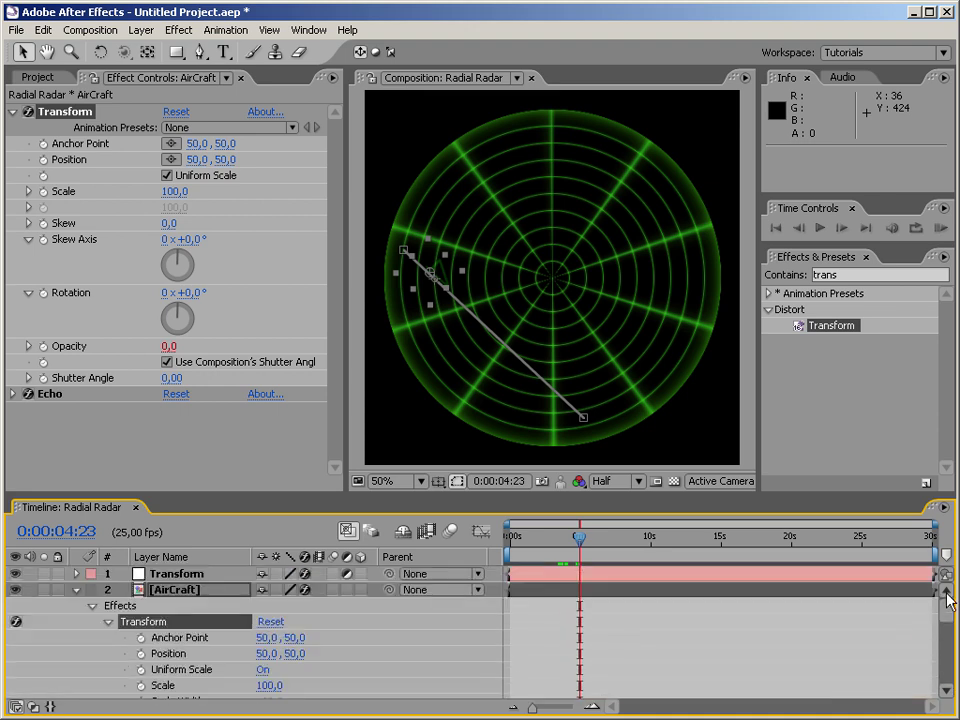
{"action": "left_click", "coordinate": [76, 590]}
{"action": "left_click", "coordinate": [221, 678]}
{"action": "left_click_drag", "start_coordinate": [583, 541], "coordinate": [489, 542]}
{"action": "key", "text": "KP_0"}
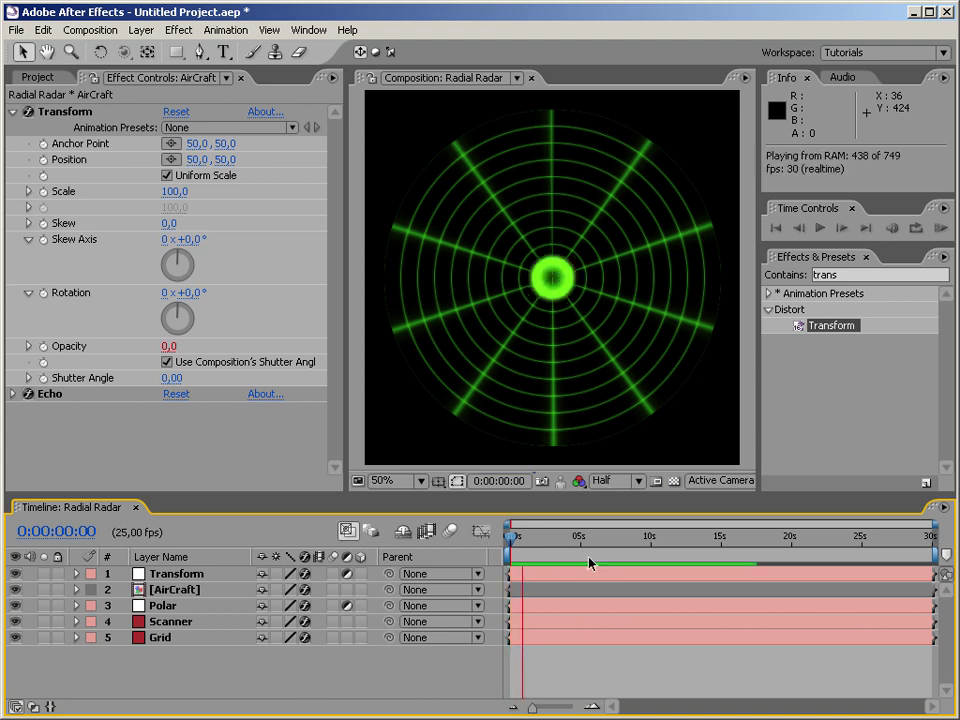
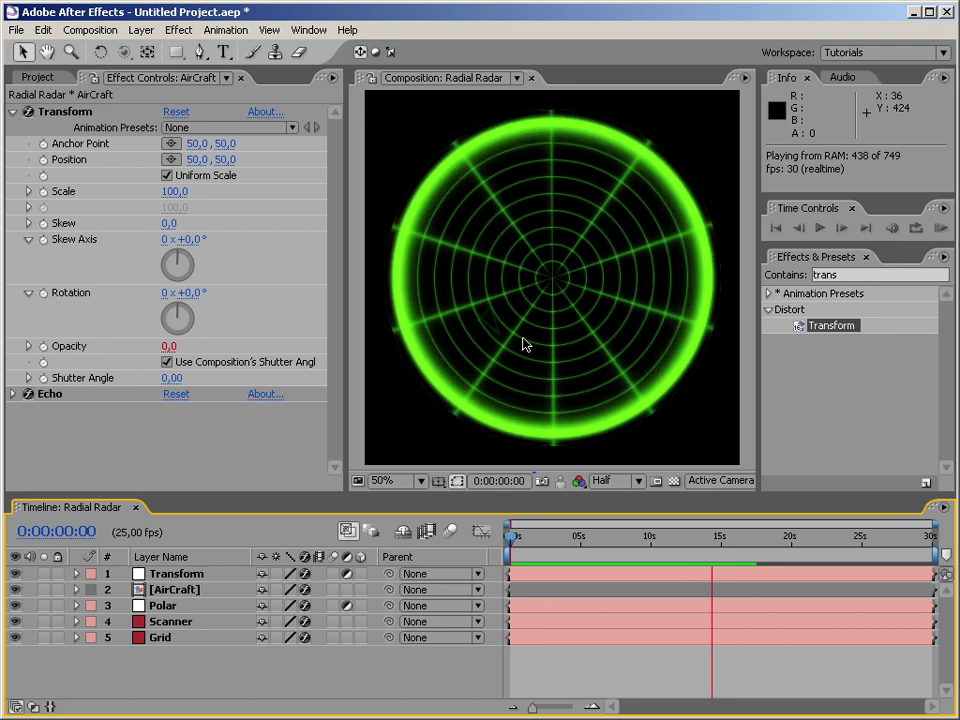
Create a null object, place it below the Grid layer, and name it Beep.
{"action": "right_click", "coordinate": [357, 676]}
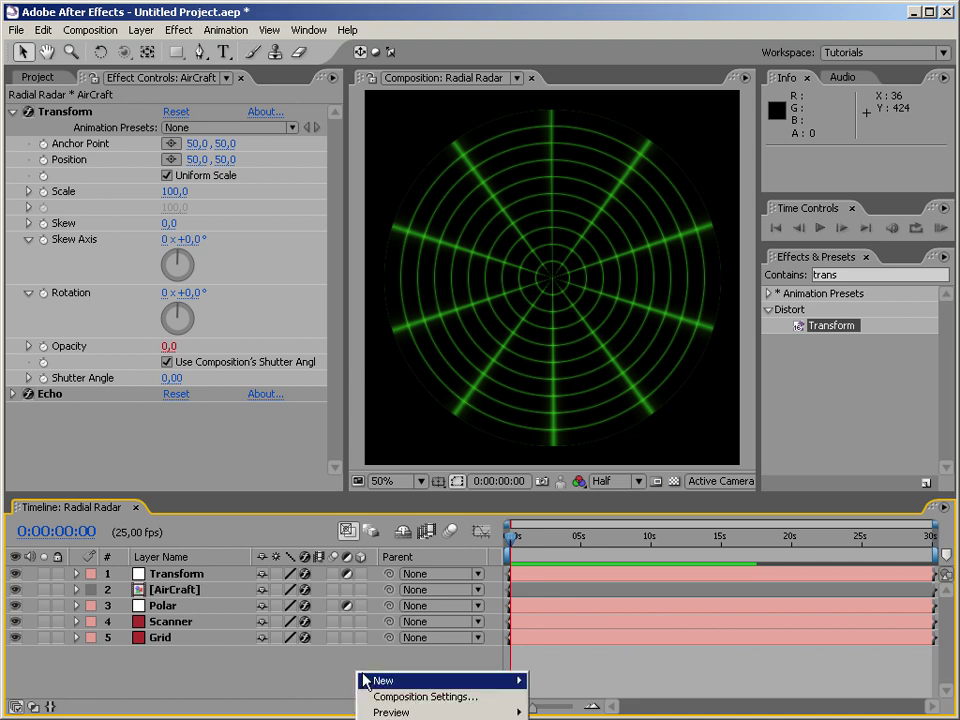
{"action": "mouse_move", "coordinate": [374, 682]}
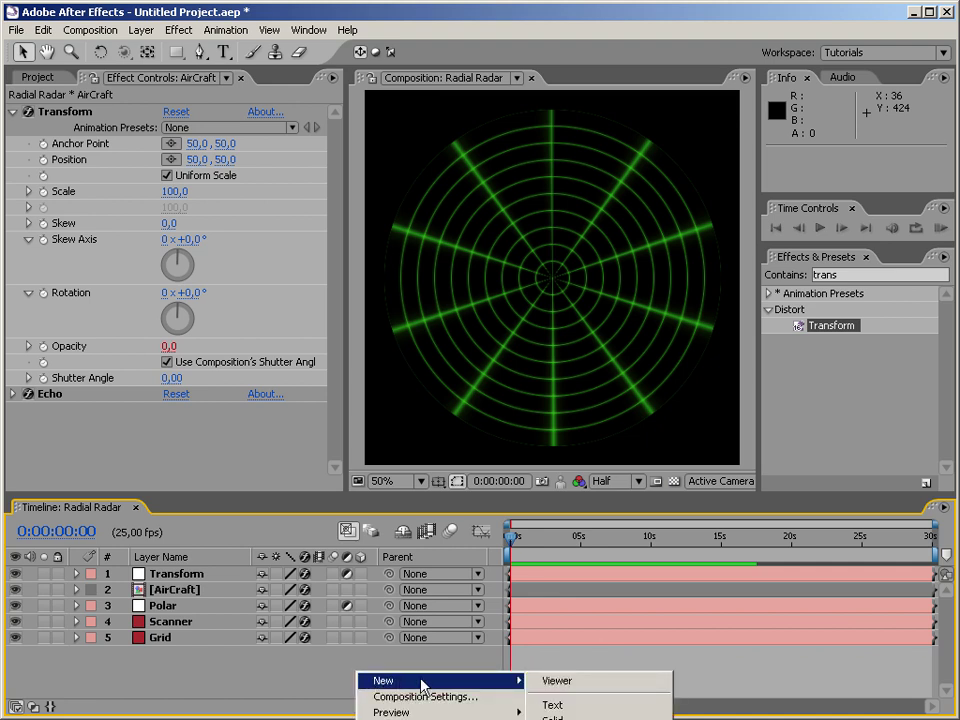
{"action": "key", "text": "ctrl+alt+shift+y"}
{"action": "left_click_drag", "start_coordinate": [182, 578], "coordinate": [180, 682]}
{"action": "key", "text": "Return"}
{"action": "type", "text": "Beep"}
{"action": "key", "text": "Return"}
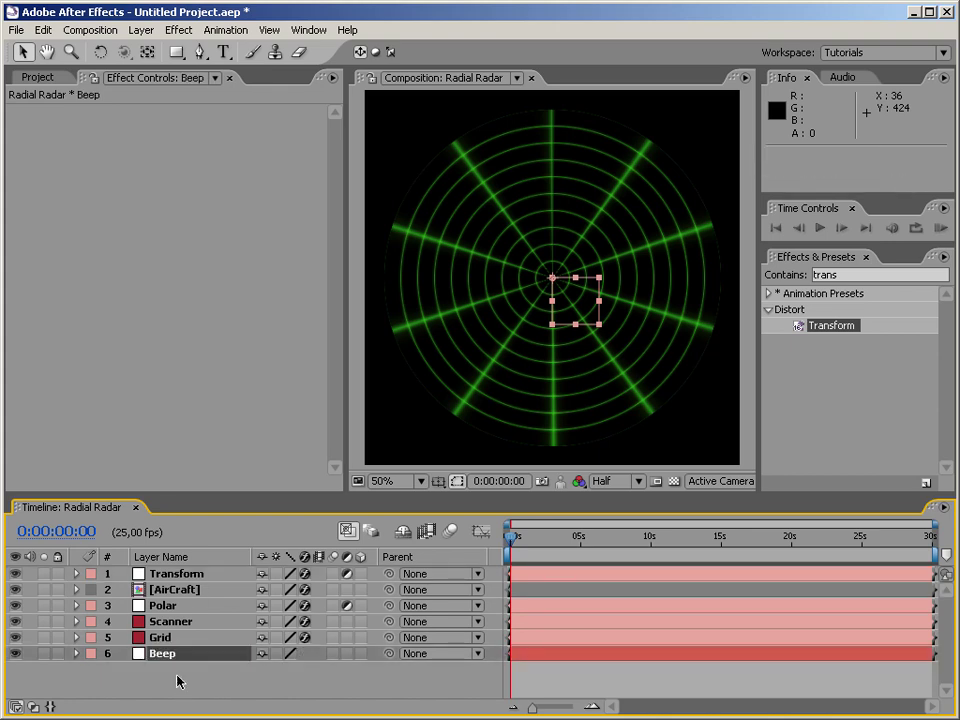
Clear the effects search and apply the Tone audio effect to the Beep layer.
{"action": "left_click", "coordinate": [832, 273]}
{"action": "double_click", "coordinate": [832, 273]}
{"action": "key", "text": "BackSpace"}
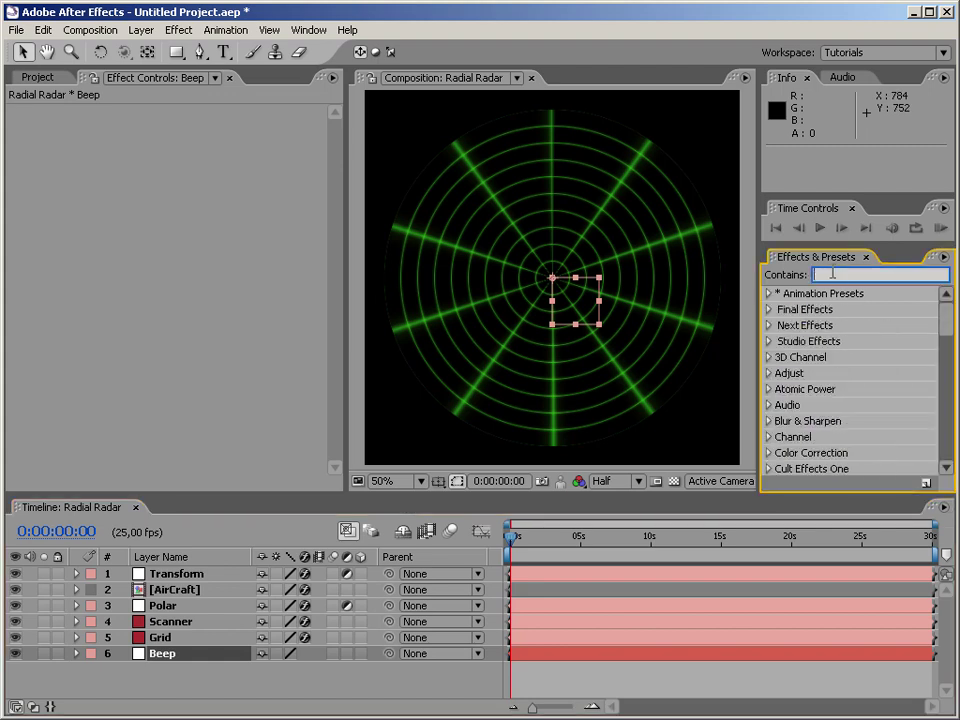
{"action": "left_click", "coordinate": [770, 405]}
{"action": "left_click_drag", "start_coordinate": [943, 332], "coordinate": [943, 365]}
{"action": "left_click_drag", "start_coordinate": [820, 370], "coordinate": [190, 655]}
Set Frequency 2, 3, 4 and 5 of Beep's Tone effect to 0.
{"action": "left_click", "coordinate": [180, 175]}
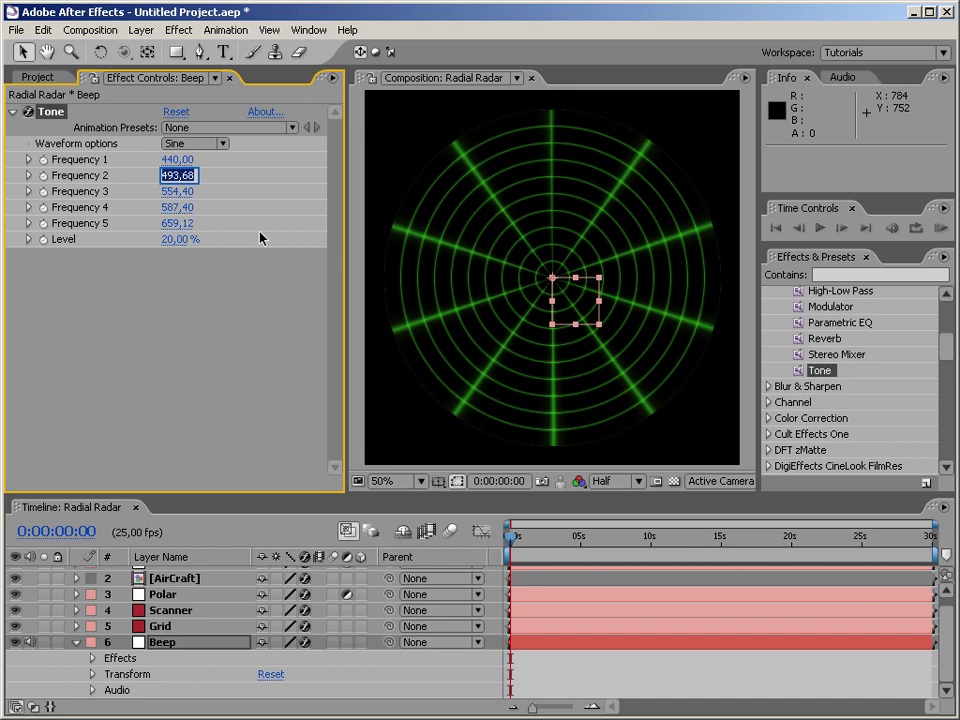
{"action": "type", "text": "0"}
{"action": "left_click", "coordinate": [178, 191]}
{"action": "type", "text": "0"}
{"action": "left_click", "coordinate": [178, 207]}
{"action": "type", "text": "0"}
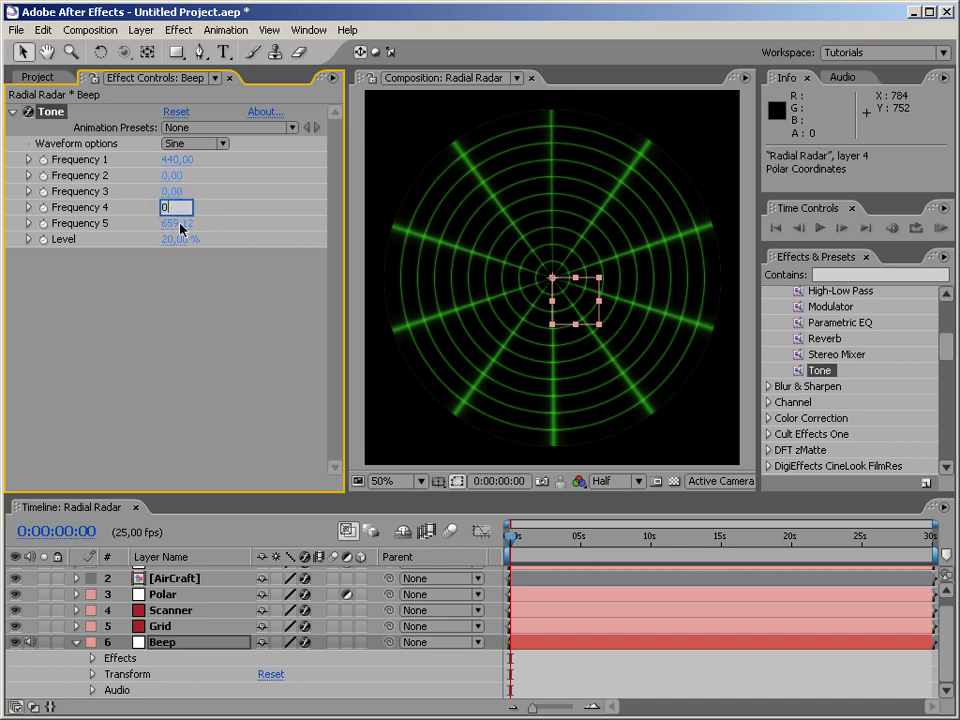
{"action": "left_click", "coordinate": [178, 223]}
{"action": "type", "text": "0"}
{"action": "key", "text": "Return"}
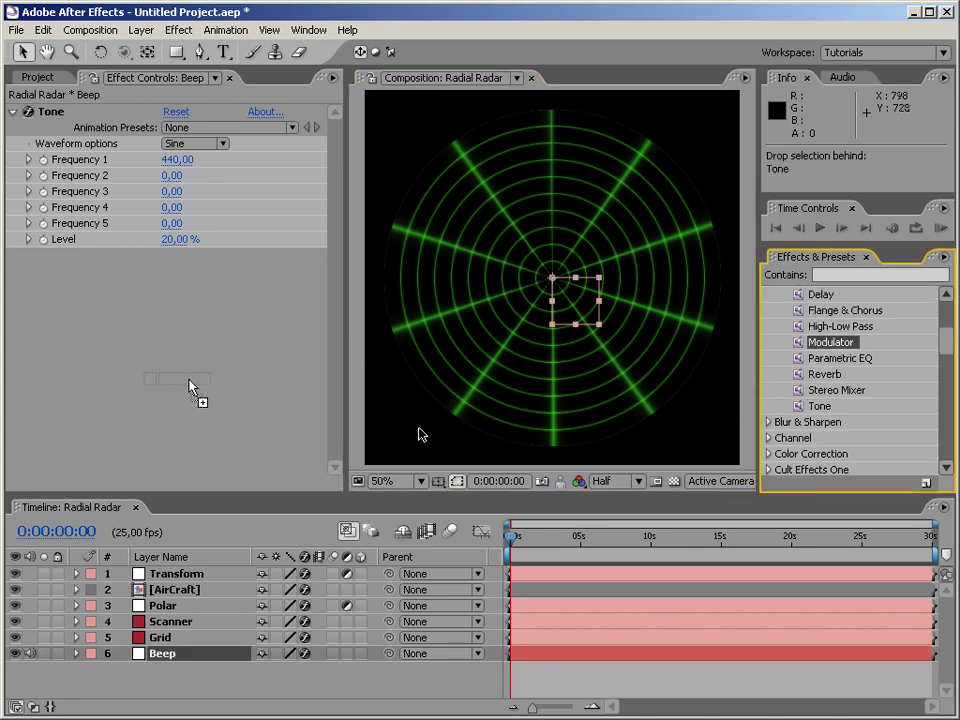
Add the Modulator and Reverb audio effects after Tone on Beep, and collapse all three effects.
{"action": "left_click_drag", "start_coordinate": [193, 392], "coordinate": [190, 384]}
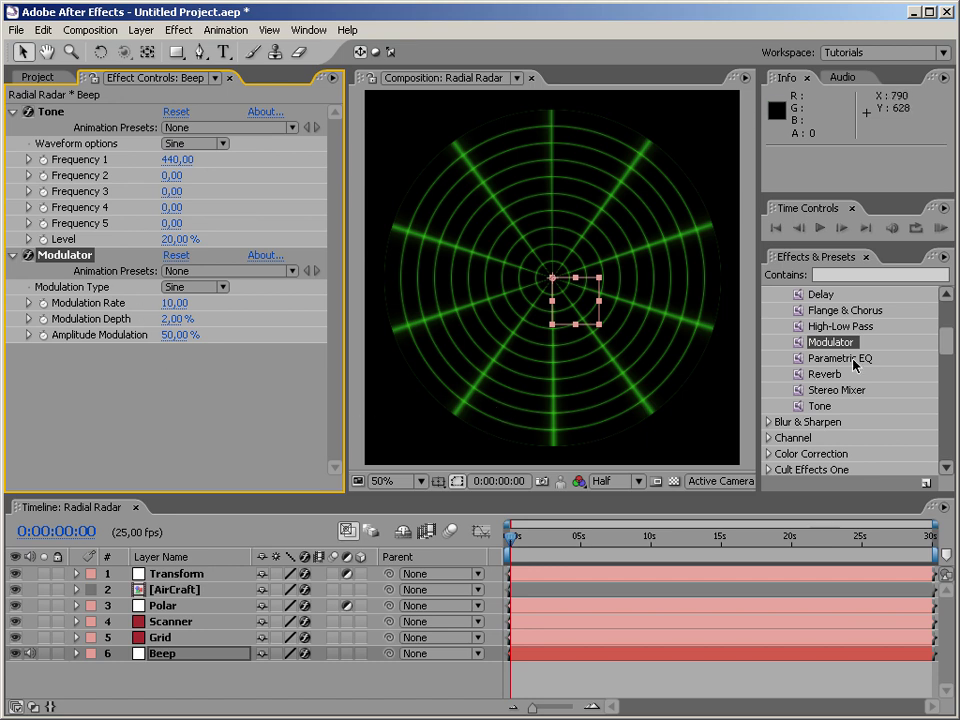
{"action": "left_click", "coordinate": [798, 375]}
{"action": "left_click_drag", "start_coordinate": [797, 381], "coordinate": [238, 420]}
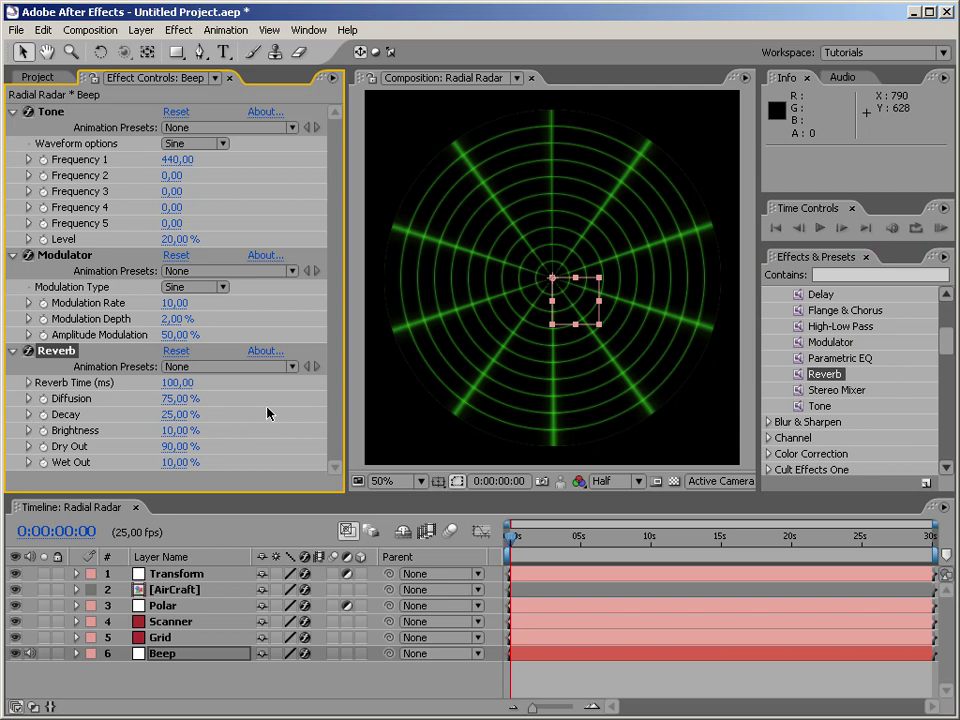
{"action": "left_click", "coordinate": [13, 351]}
{"action": "left_click", "coordinate": [13, 255]}
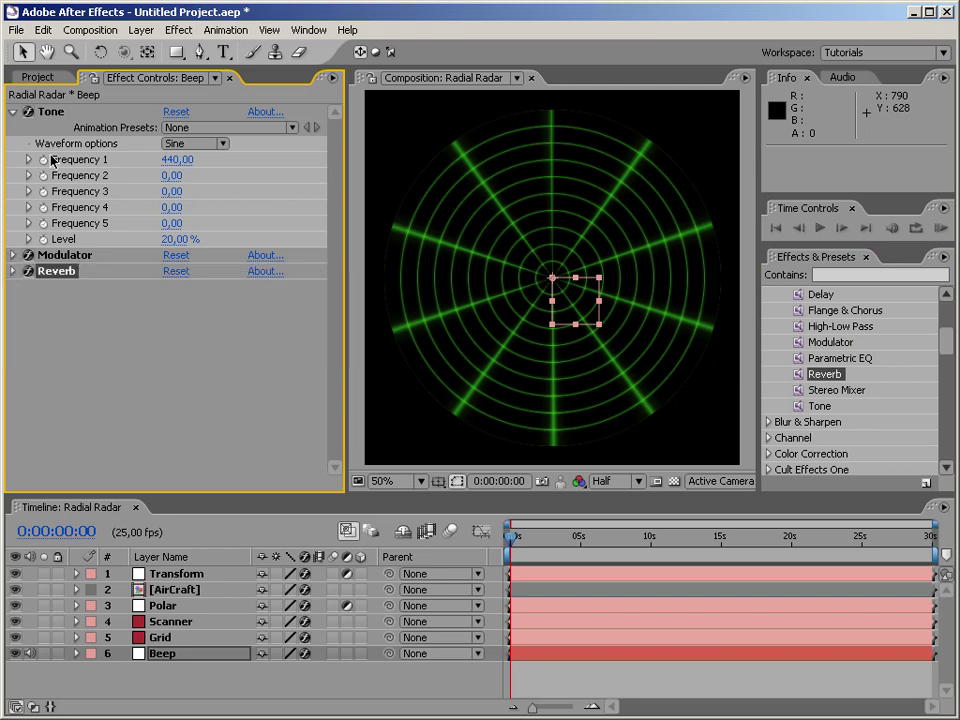
{"action": "left_click", "coordinate": [12, 112]}
{"action": "left_click", "coordinate": [233, 358]}
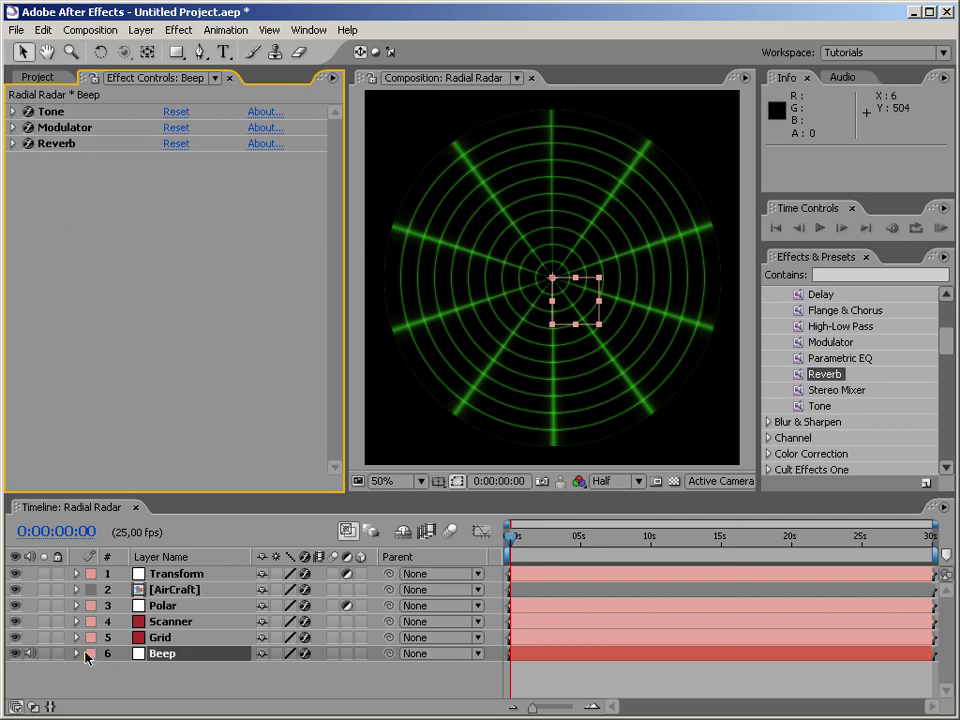
Check AirCraft's Transform effect, then enable an expression on the Level of Beep's Tone effect.
{"action": "left_click", "coordinate": [12, 112]}
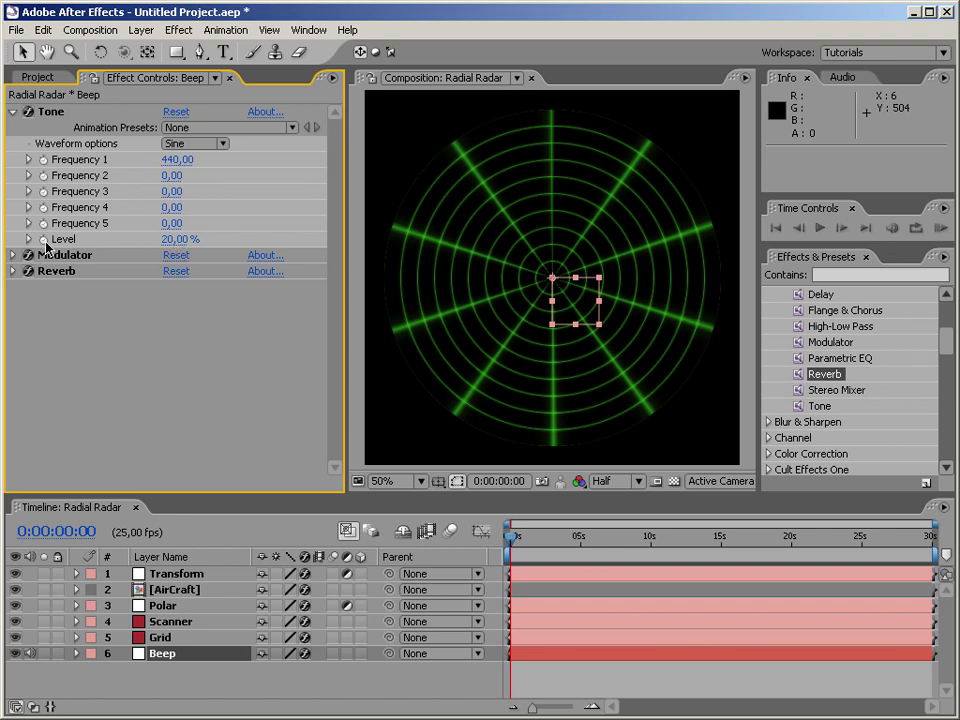
{"action": "left_click", "coordinate": [162, 589]}
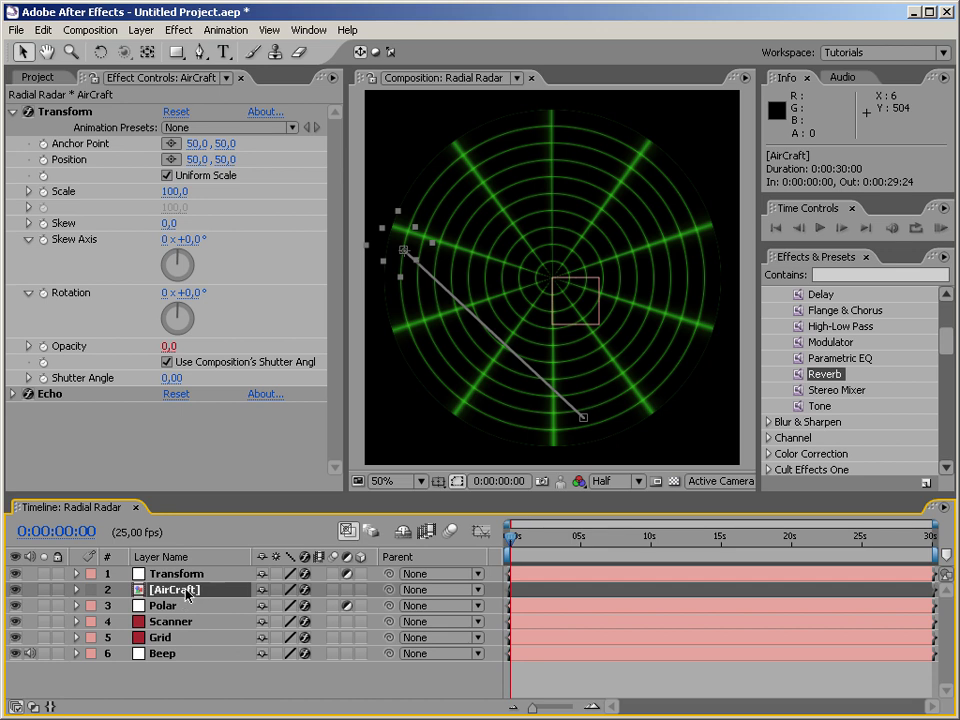
{"action": "left_click", "coordinate": [160, 655]}
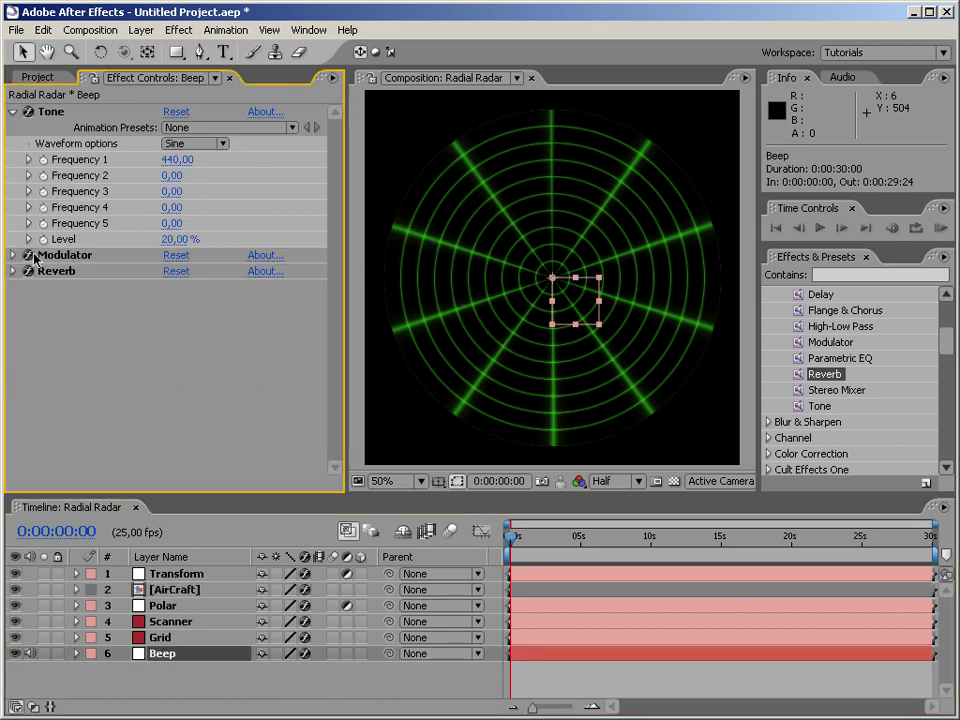
{"action": "left_click", "coordinate": [43, 240], "text": "alt"}
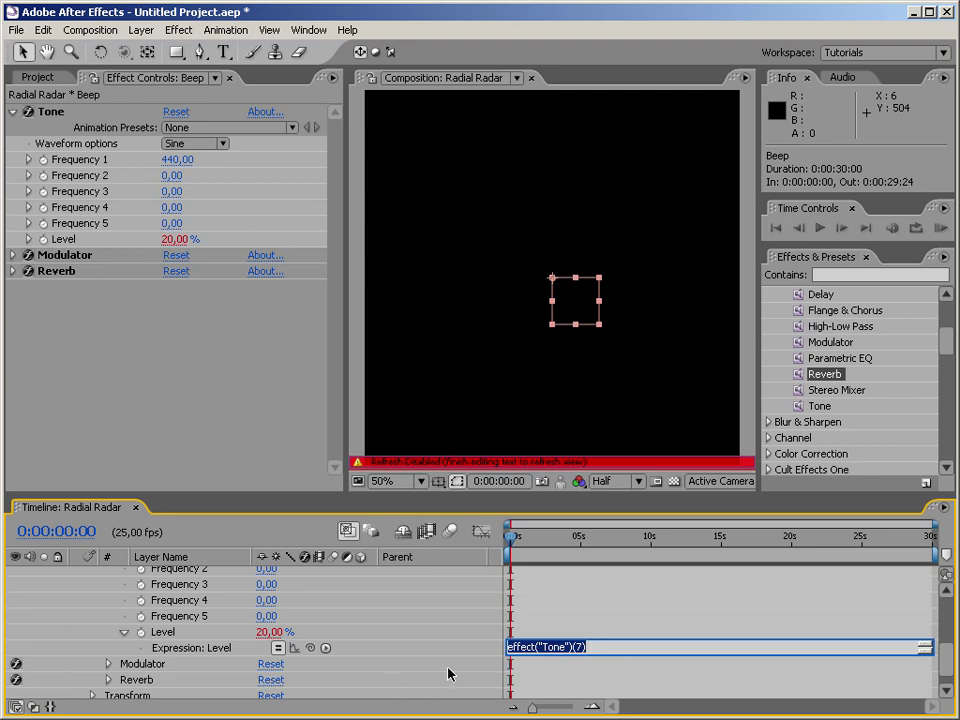
Show AirCraft's effect settings and lock that view so it stays open while Beep is edited.
{"action": "left_click_drag", "start_coordinate": [948, 676], "coordinate": [951, 628]}
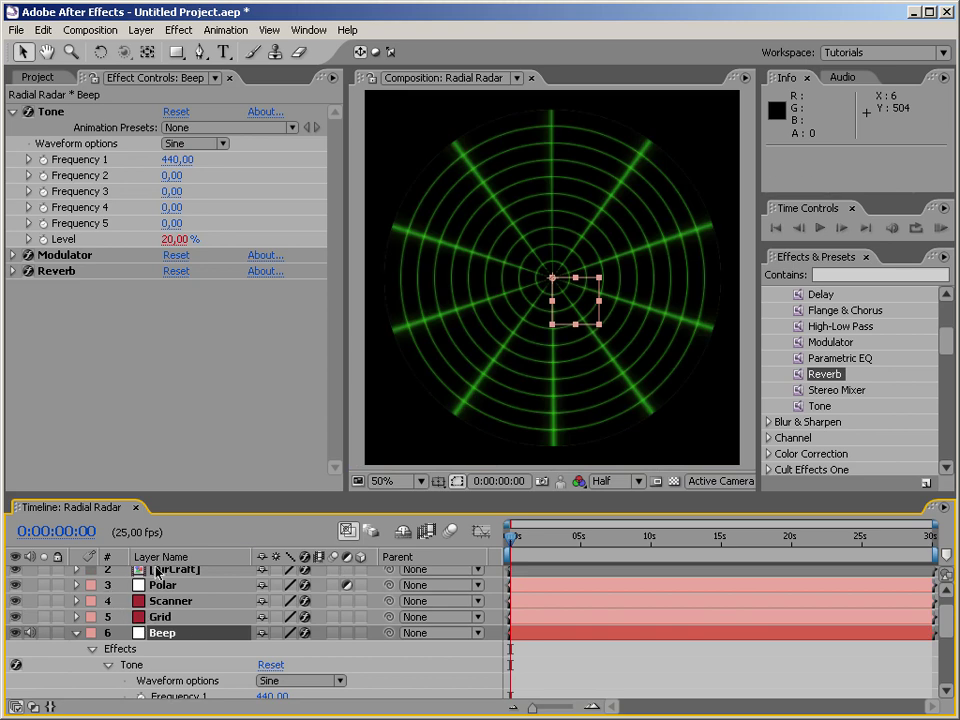
{"action": "left_click", "coordinate": [165, 557]}
{"action": "left_click", "coordinate": [168, 557]}
{"action": "left_click", "coordinate": [172, 570]}
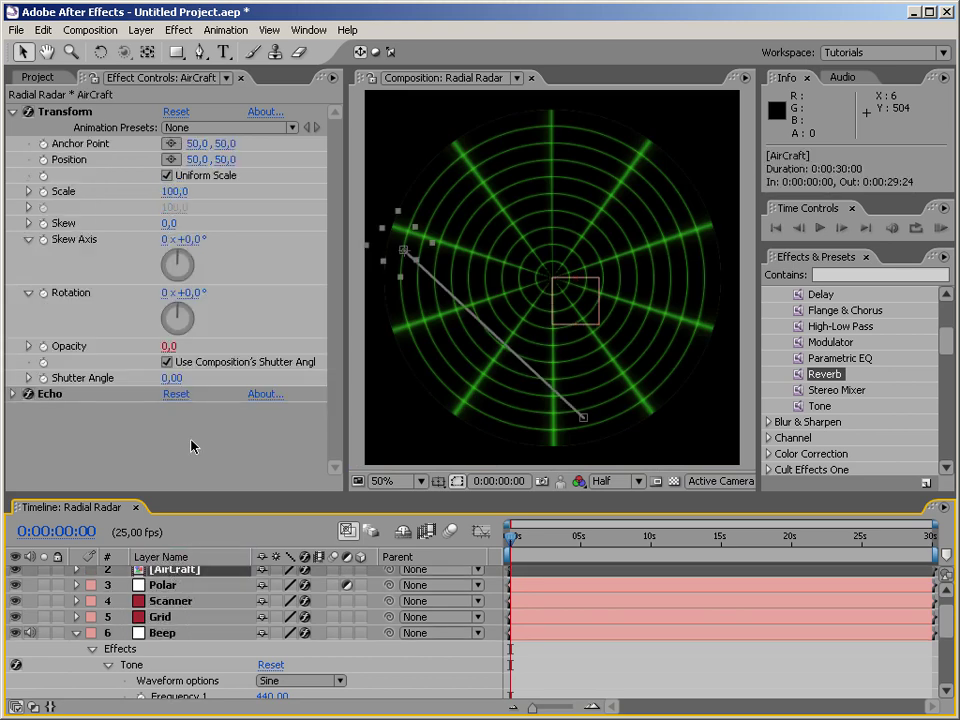
{"action": "left_click", "coordinate": [92, 77]}
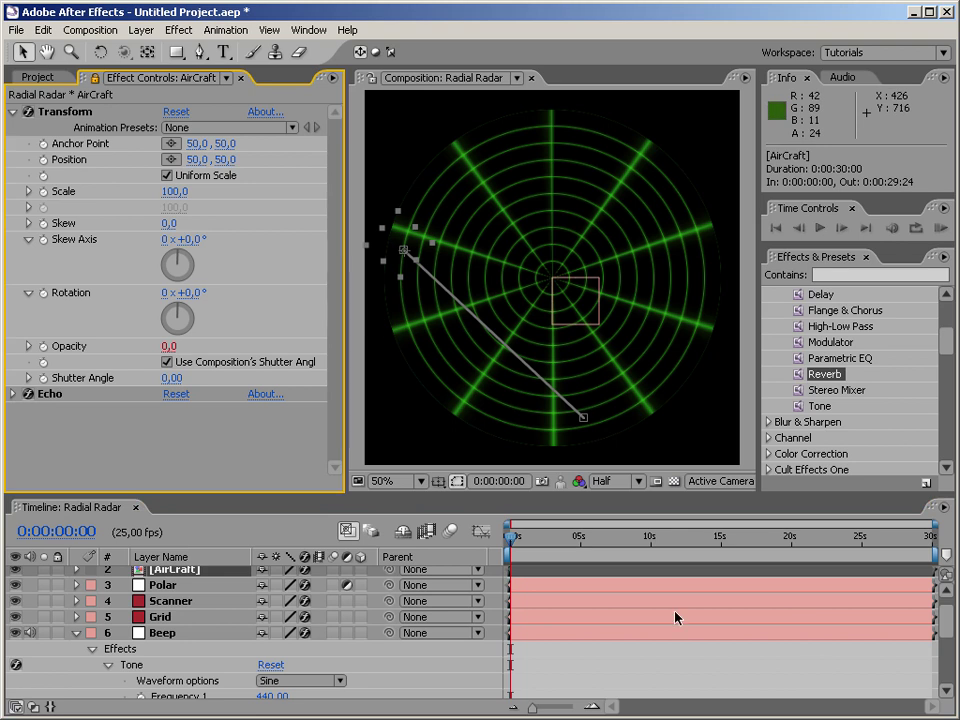
Begin the Tone Level expression with a variable op linked to the Opacity of AirCraft's Transform effect.
{"action": "left_click_drag", "start_coordinate": [945, 620], "coordinate": [945, 680]}
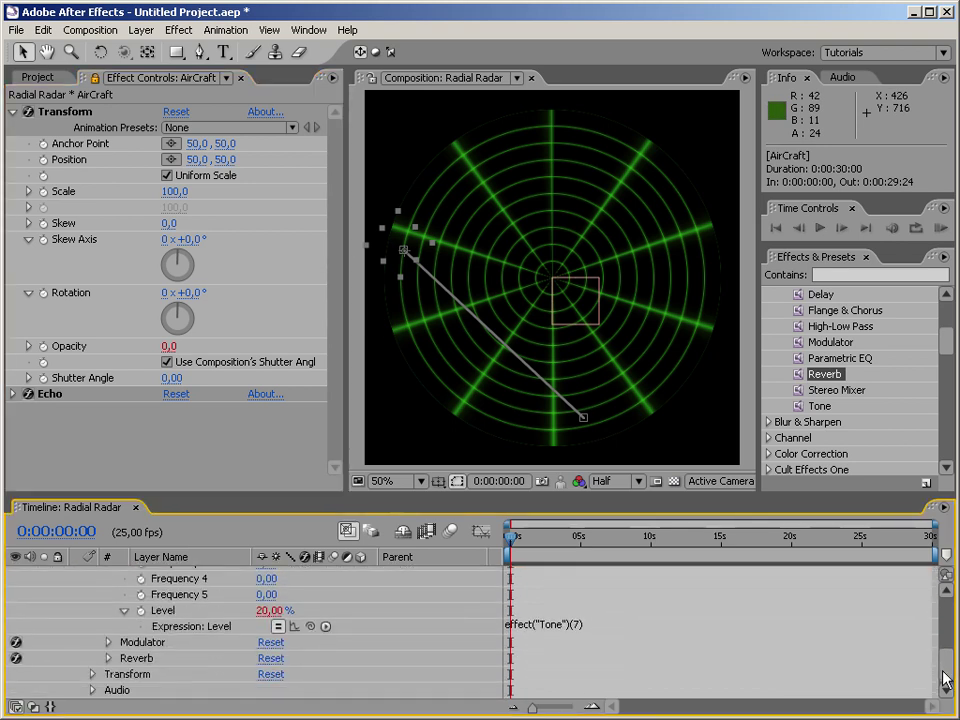
{"action": "left_click", "coordinate": [646, 624]}
{"action": "type", "text": "op"}
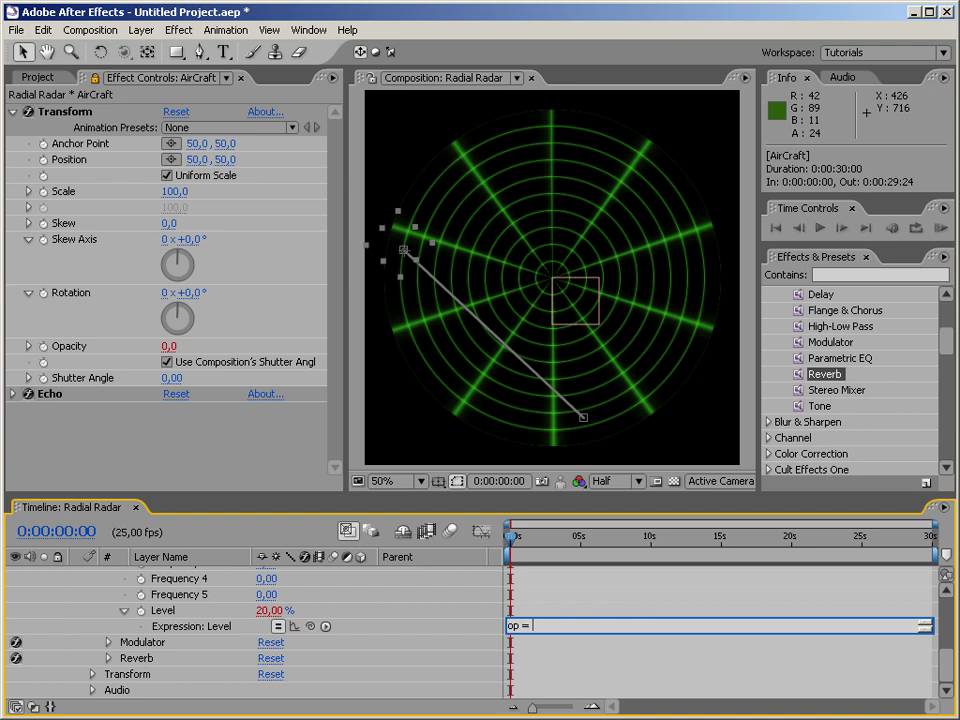
{"action": "type", "text": " ="}
{"action": "mouse_move", "coordinate": [311, 626]}
{"action": "left_mouse_down"}
{"action": "mouse_move", "coordinate": [105, 380]}
{"action": "mouse_move", "coordinate": [62, 358]}
{"action": "mouse_move", "coordinate": [80, 352]}
{"action": "left_mouse_up"}
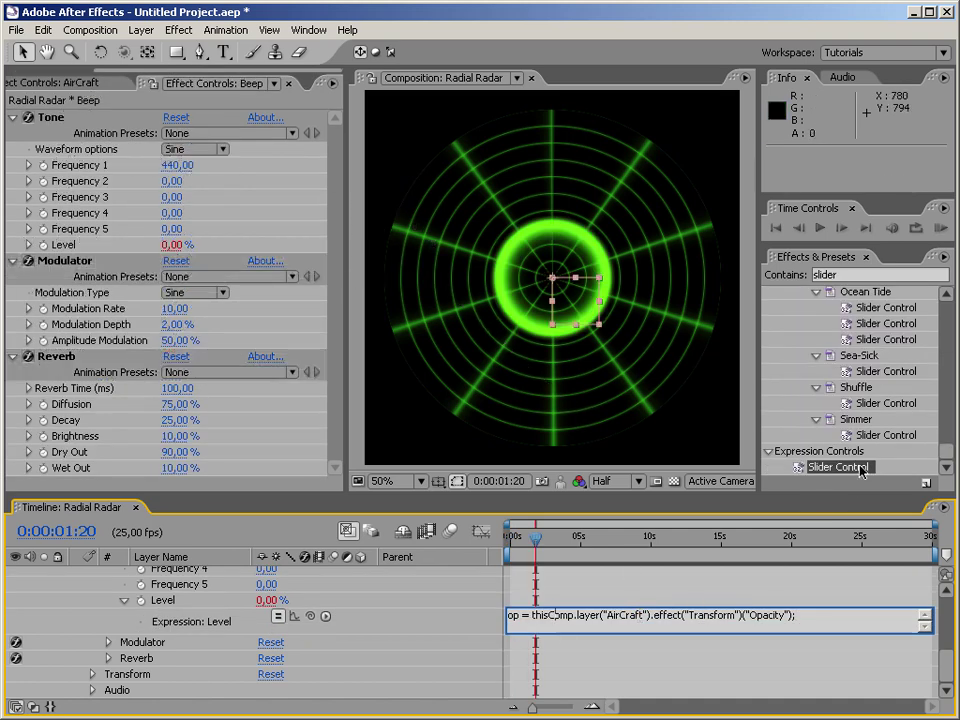
Add a Slider Control effect above Tone on the Beep layer and rename it Max.
{"action": "left_click_drag", "start_coordinate": [818, 467], "coordinate": [62, 100]}
{"action": "key", "text": "Return"}
{"action": "type", "text": "Max"}
{"action": "key", "text": "Return"}
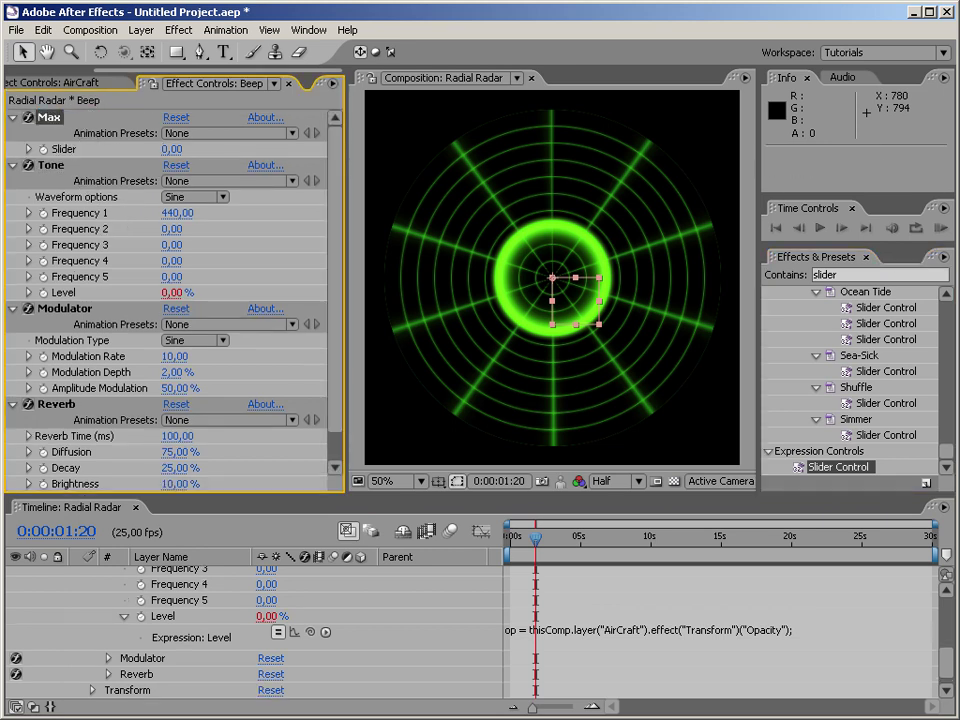
Add a second line to the Level expression defining max as the slider of the Max effect.
{"action": "left_click", "coordinate": [565, 640]}
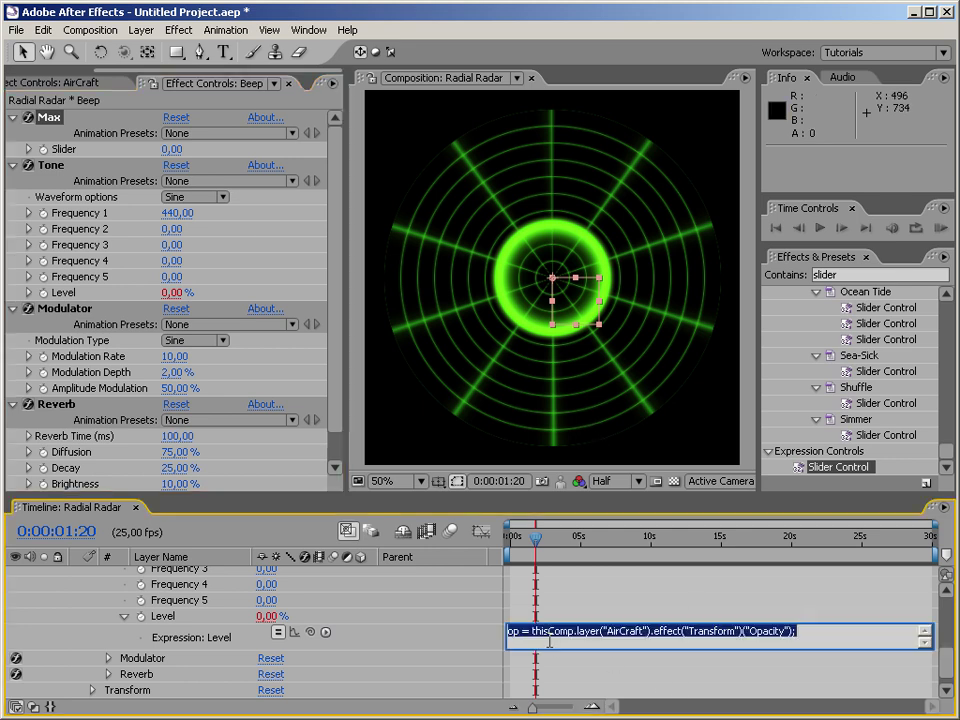
{"action": "left_click", "coordinate": [565, 641]}
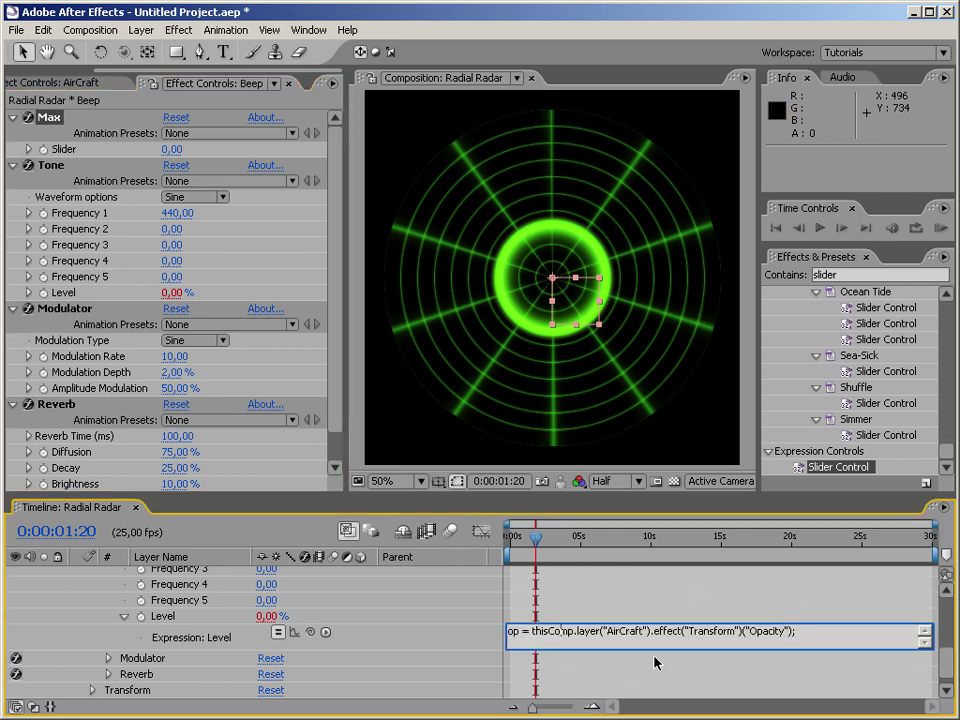
{"action": "key", "text": "Return"}
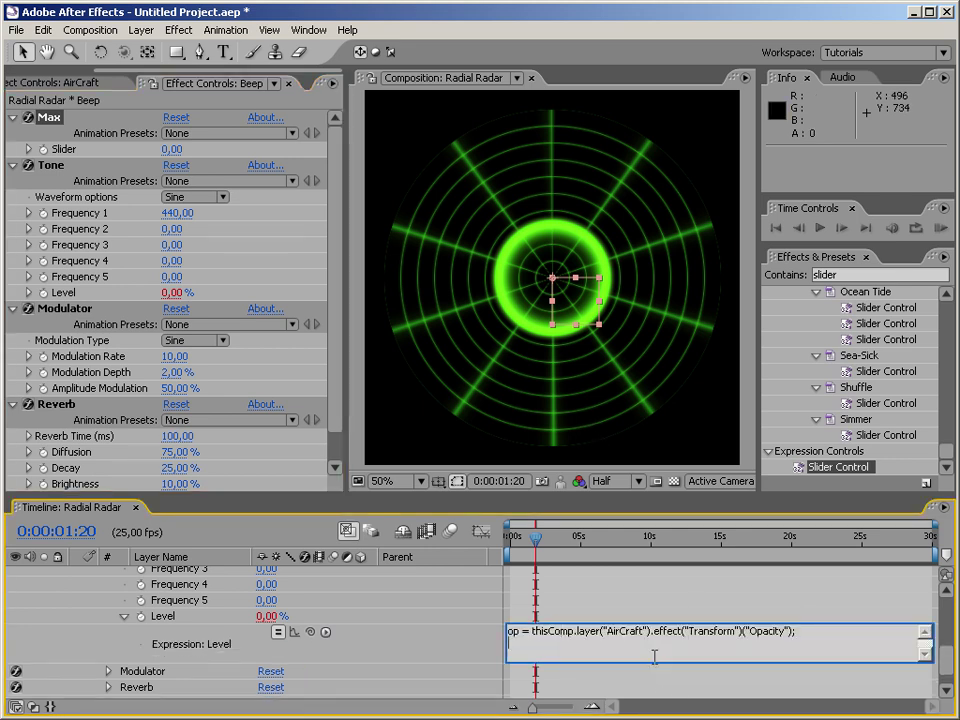
{"action": "type", "text": "m"}
{"action": "left_click_drag", "start_coordinate": [310, 632], "coordinate": [69, 156]}
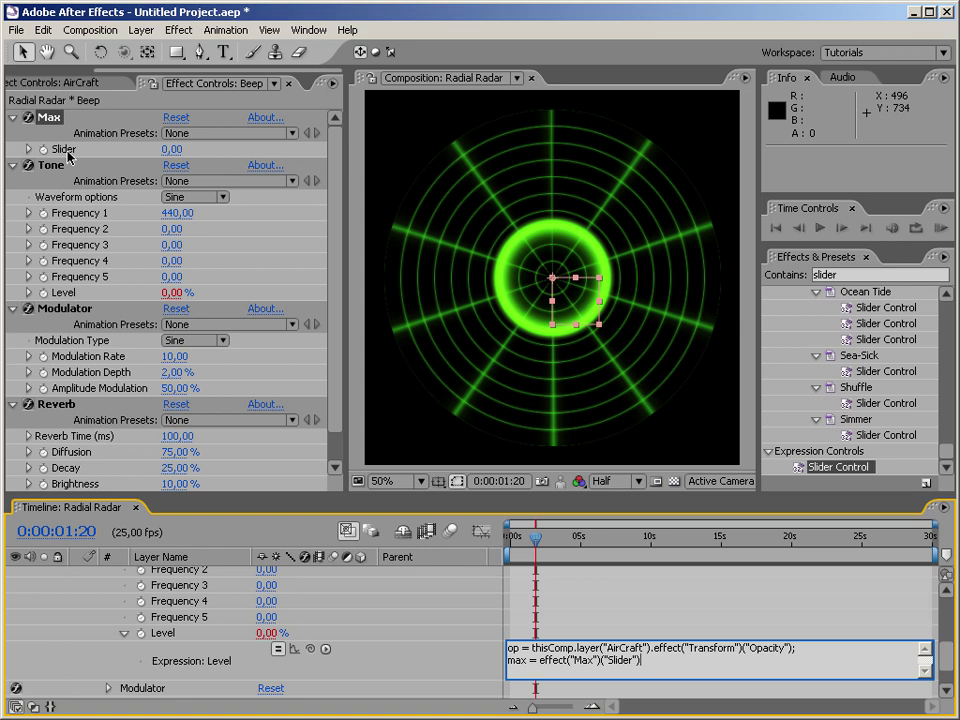
{"action": "type", "text": ";"}
{"action": "key", "text": "Return"}
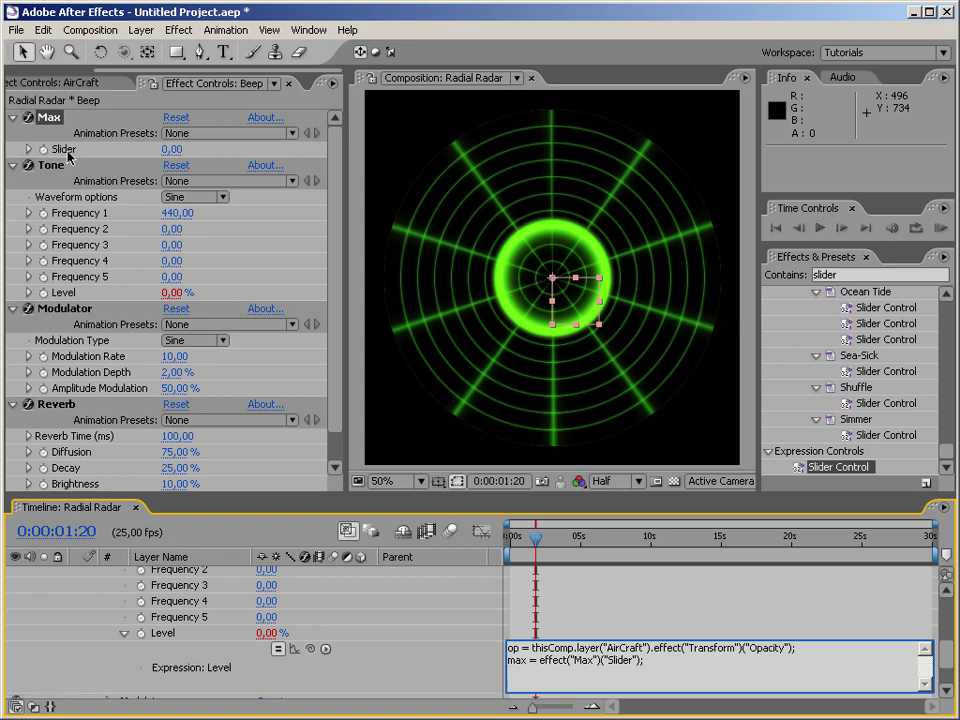
Try to finish the Level expression with the line liner(op, 0, 100, 0, max); and apply it.
{"action": "type", "text": "li"}
{"action": "type", "text": ", 0, 100, 0, ma"}
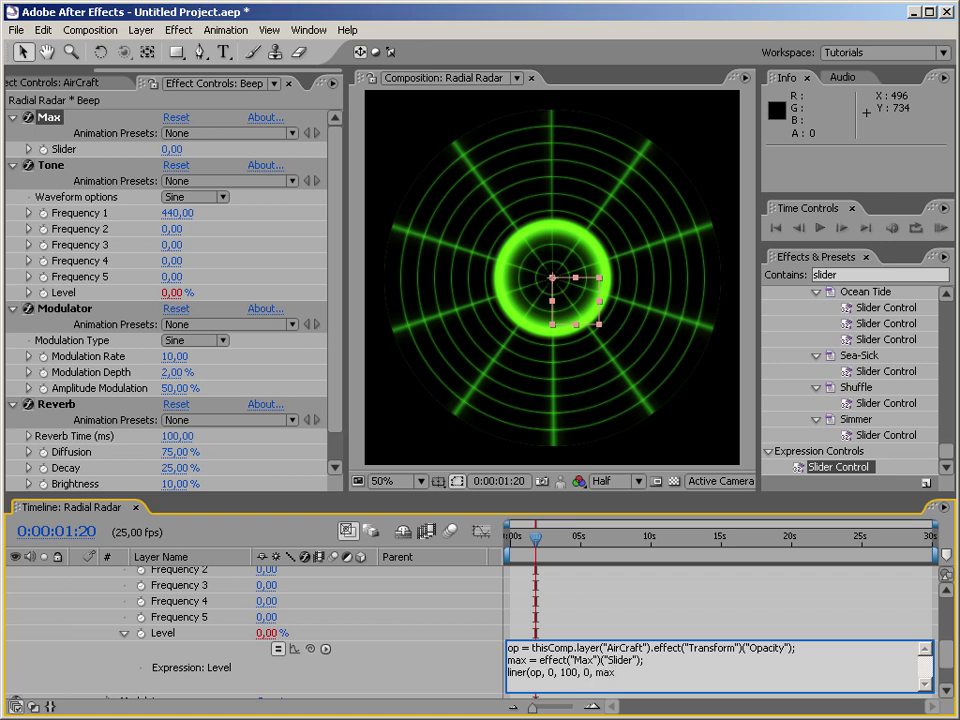
{"action": "type", "text": "x"}
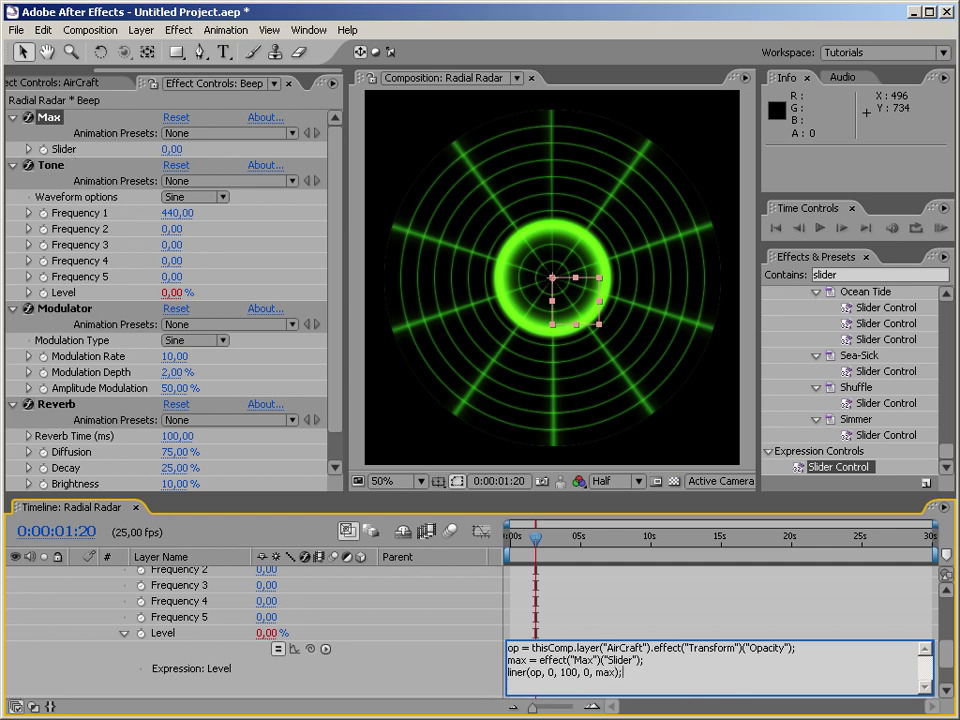
{"action": "left_click", "coordinate": [68, 153]}
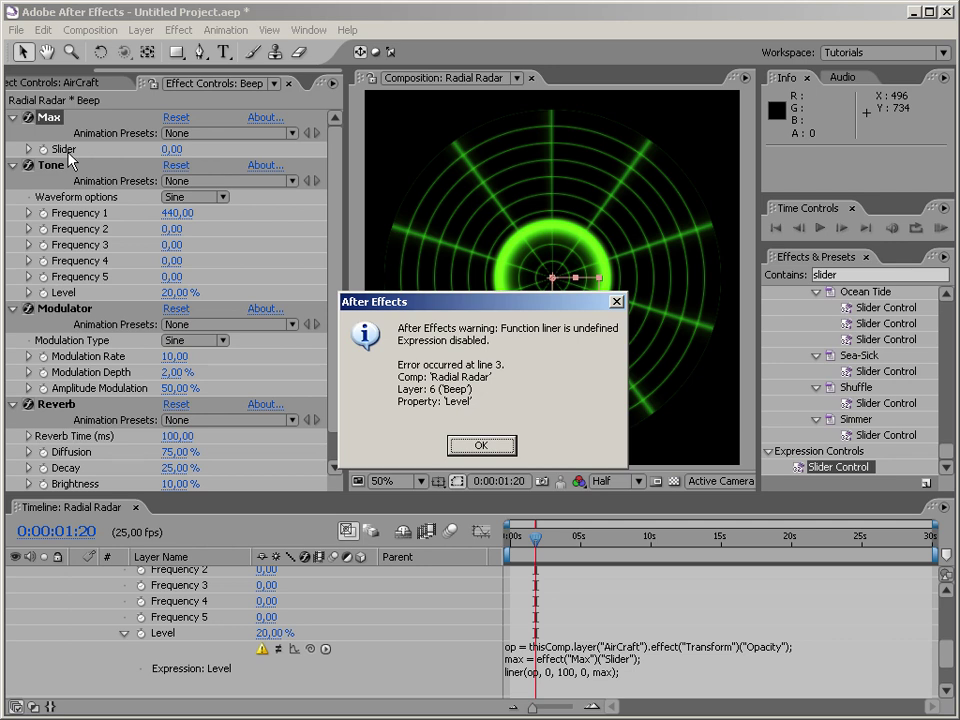
Correct the function name in the last line of the Level expression so it reads linear(op, 0, 100, 0, max);.
{"action": "key", "text": "Return"}
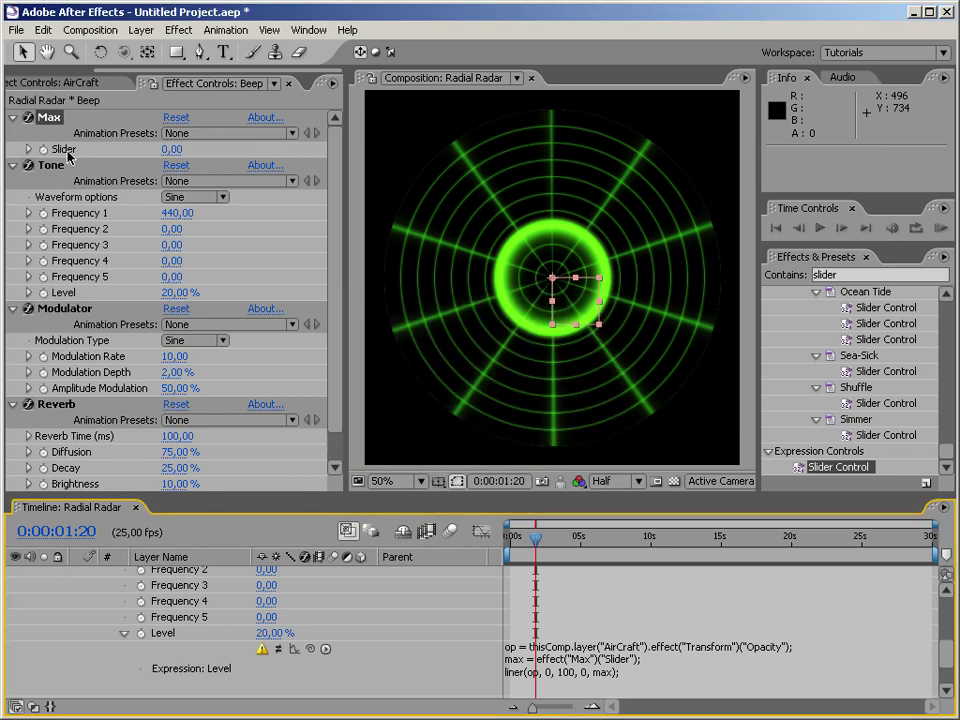
{"action": "left_click", "coordinate": [519, 672]}
{"action": "left_click", "coordinate": [519, 672]}
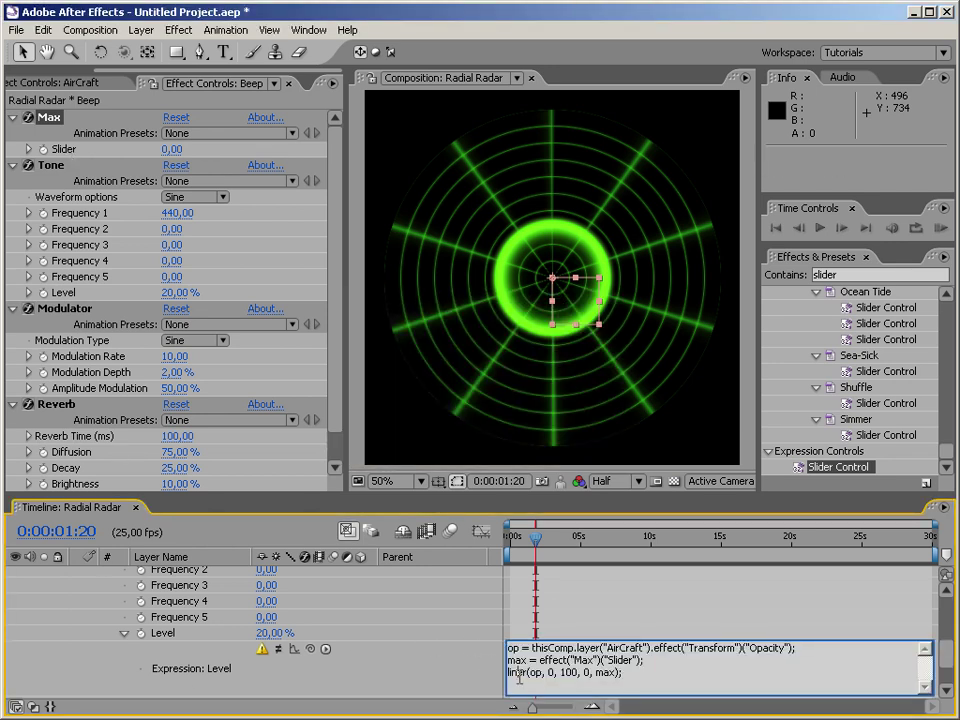
{"action": "double_click", "coordinate": [520, 673]}
{"action": "type", "text": "linear"}
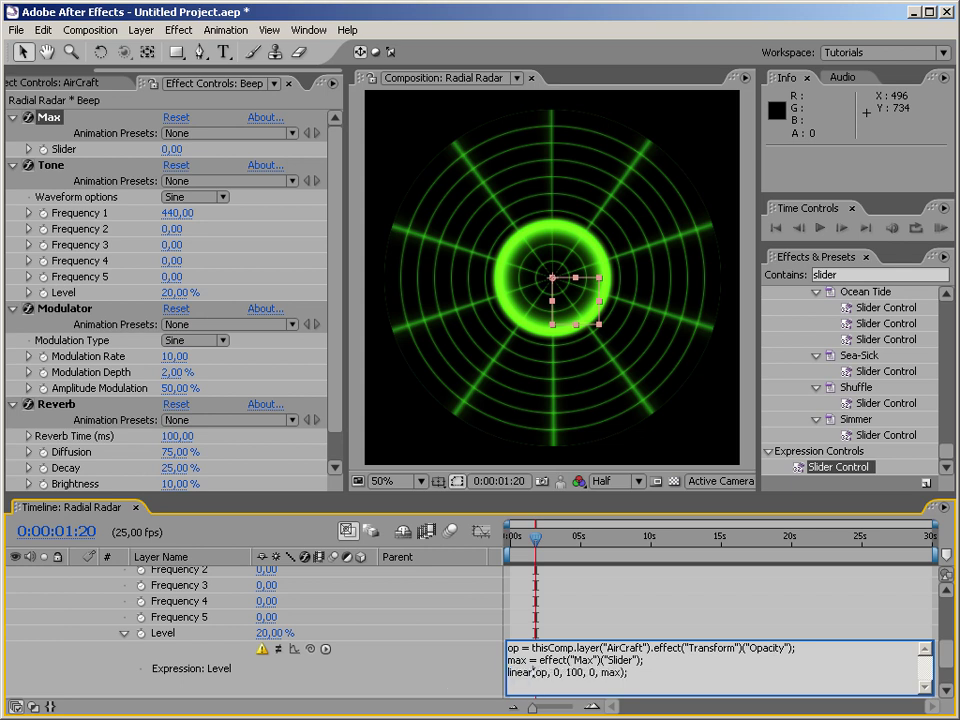
{"action": "left_click", "coordinate": [446, 683]}
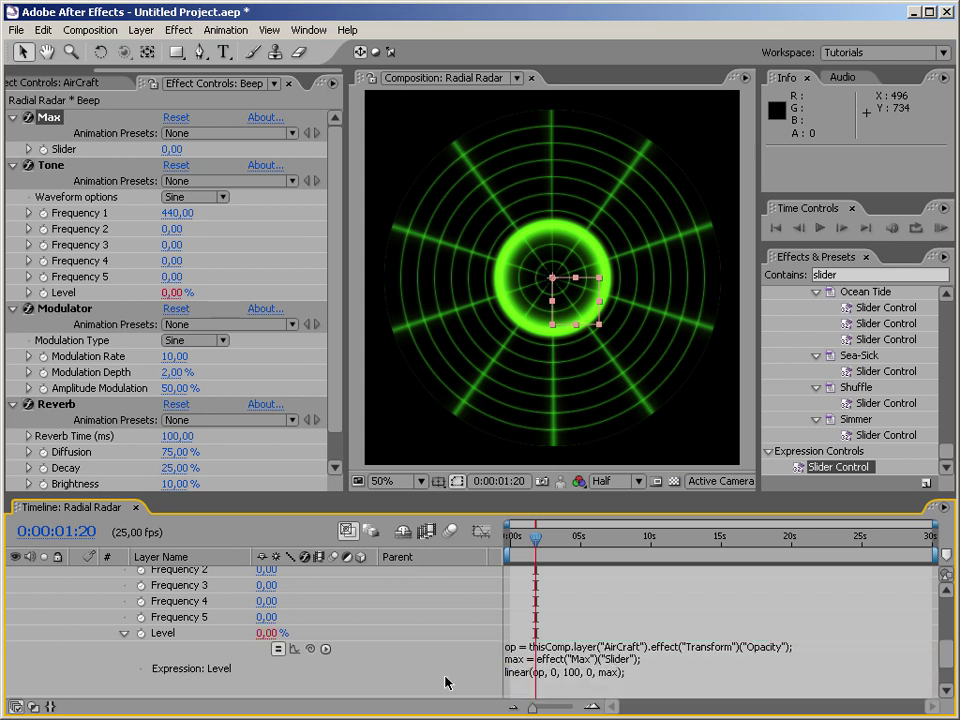
Set the Max slider to 20 and scrub the timeline around 3 seconds to test the Tone level.
{"action": "left_click_drag", "start_coordinate": [536, 537], "coordinate": [560, 543]}
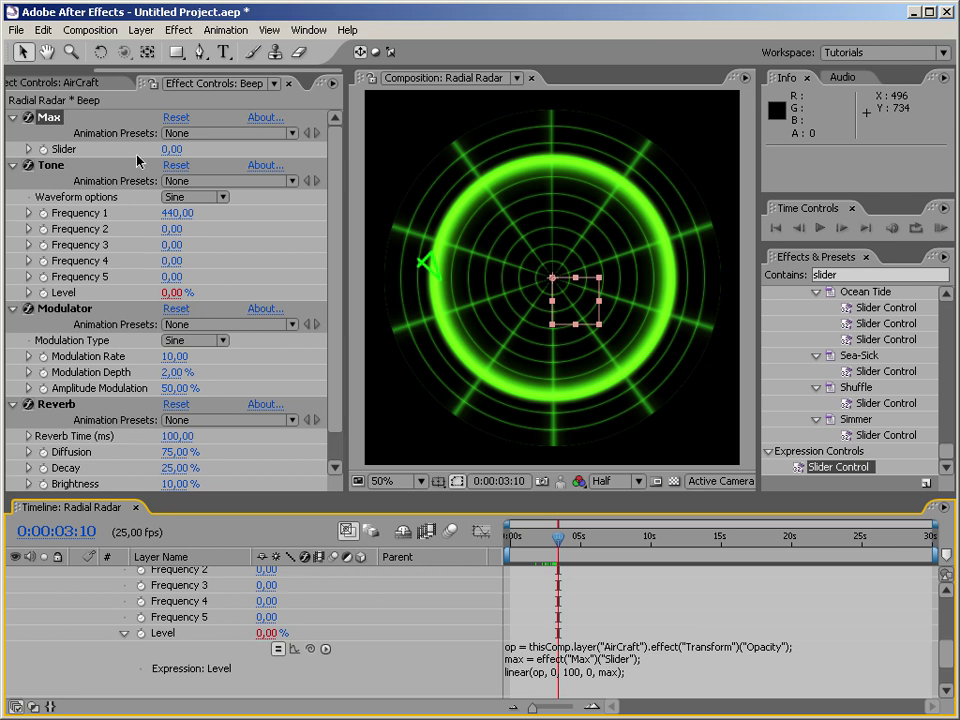
{"action": "left_click", "coordinate": [172, 149]}
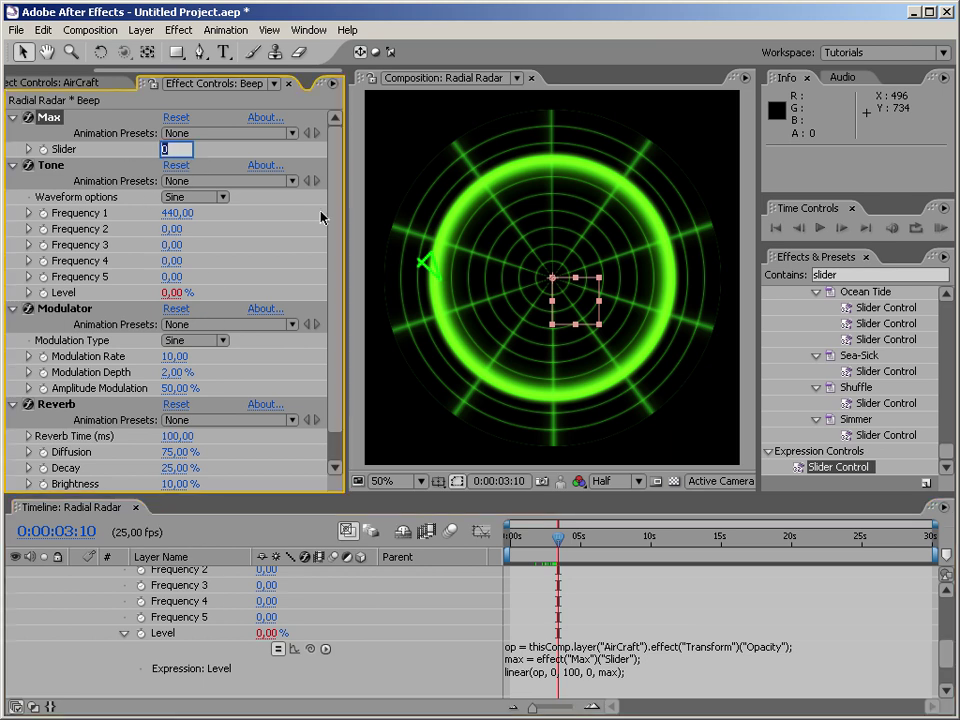
{"action": "type", "text": "20"}
{"action": "key", "text": "Return"}
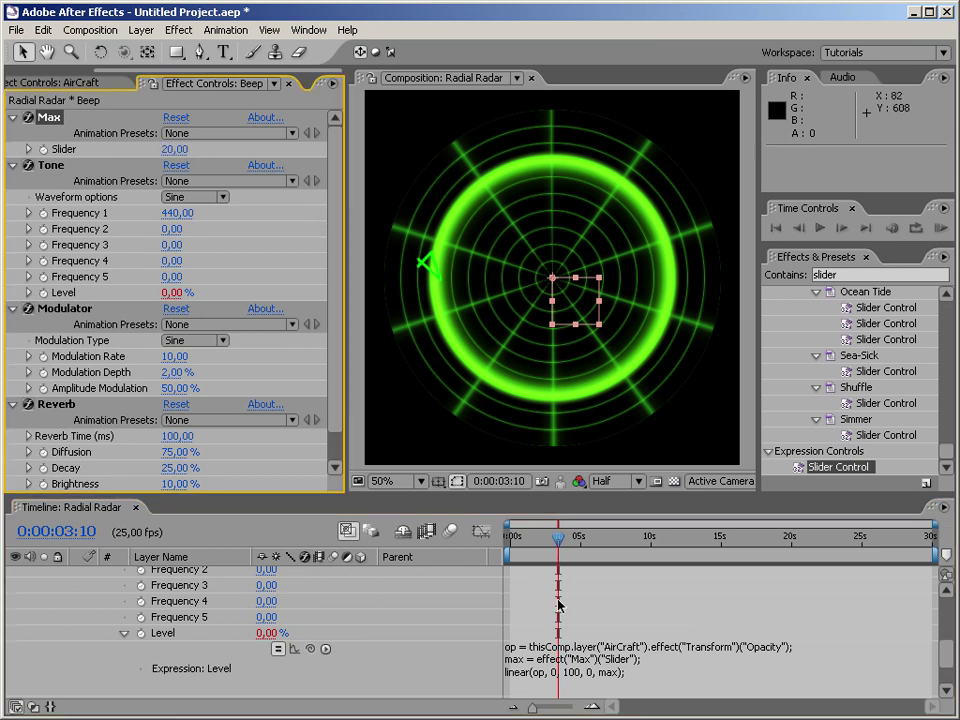
{"action": "left_click", "coordinate": [556, 541]}
{"action": "left_click", "coordinate": [555, 541]}
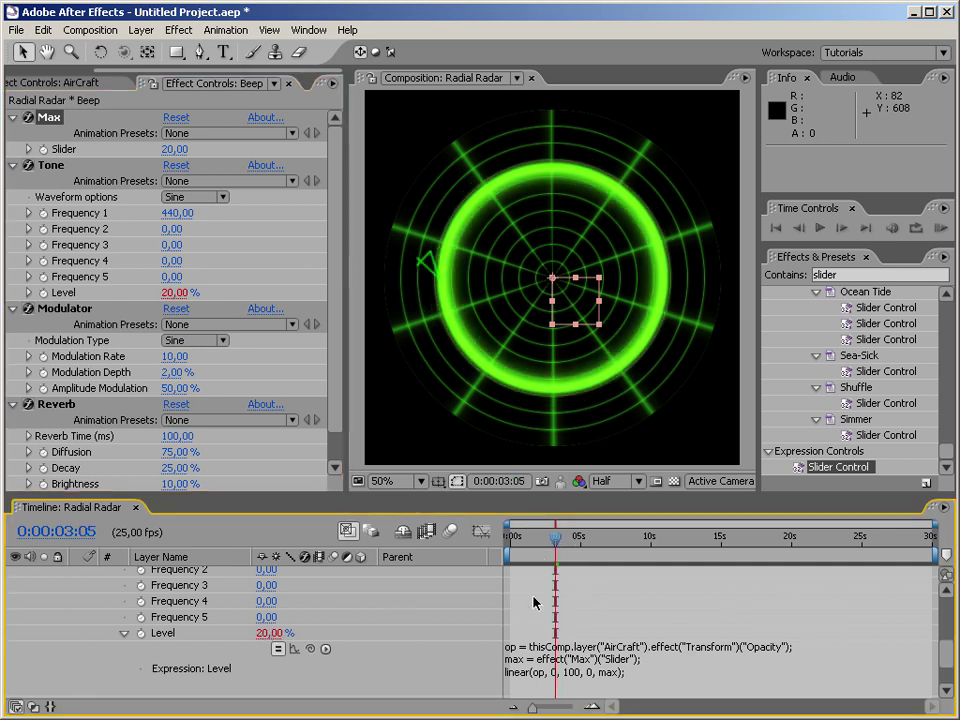
{"action": "left_click", "coordinate": [551, 541]}
{"action": "left_click_drag", "start_coordinate": [551, 541], "coordinate": [565, 541]}
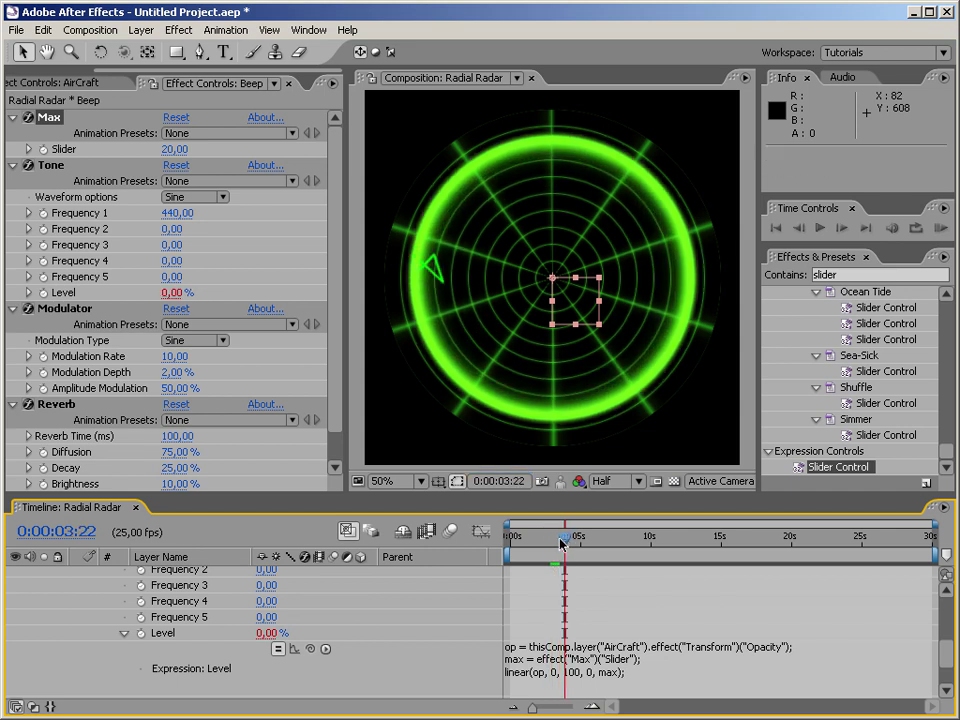
Set the Max slider to 50 and scrub the timeline to check how the beep Level follows the aircraft.
{"action": "left_click", "coordinate": [175, 149]}
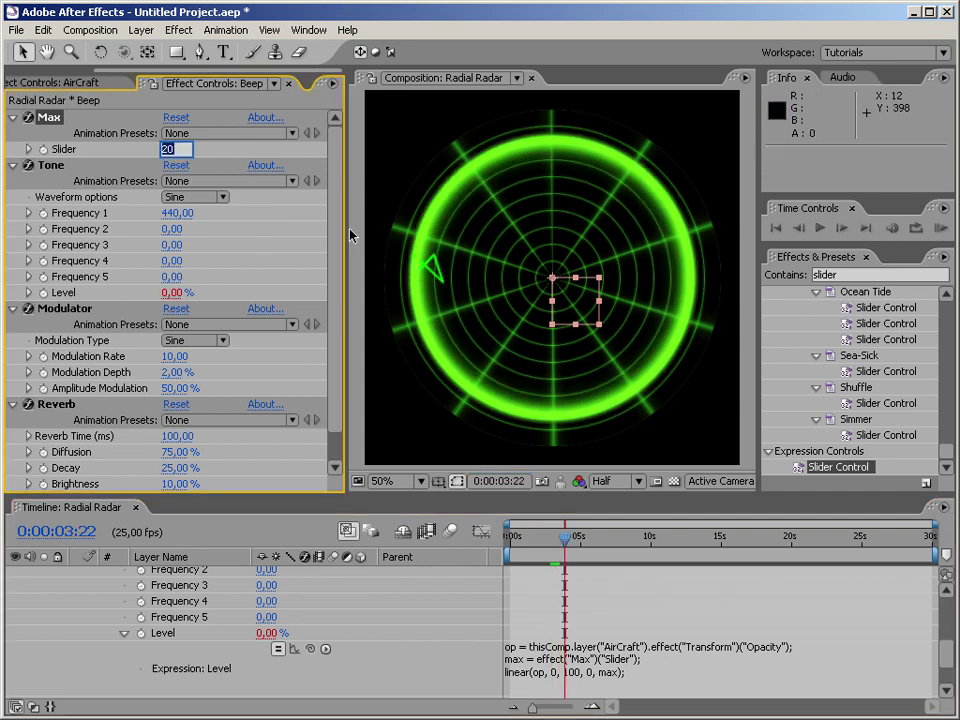
{"action": "type", "text": "50"}
{"action": "key", "text": "Return"}
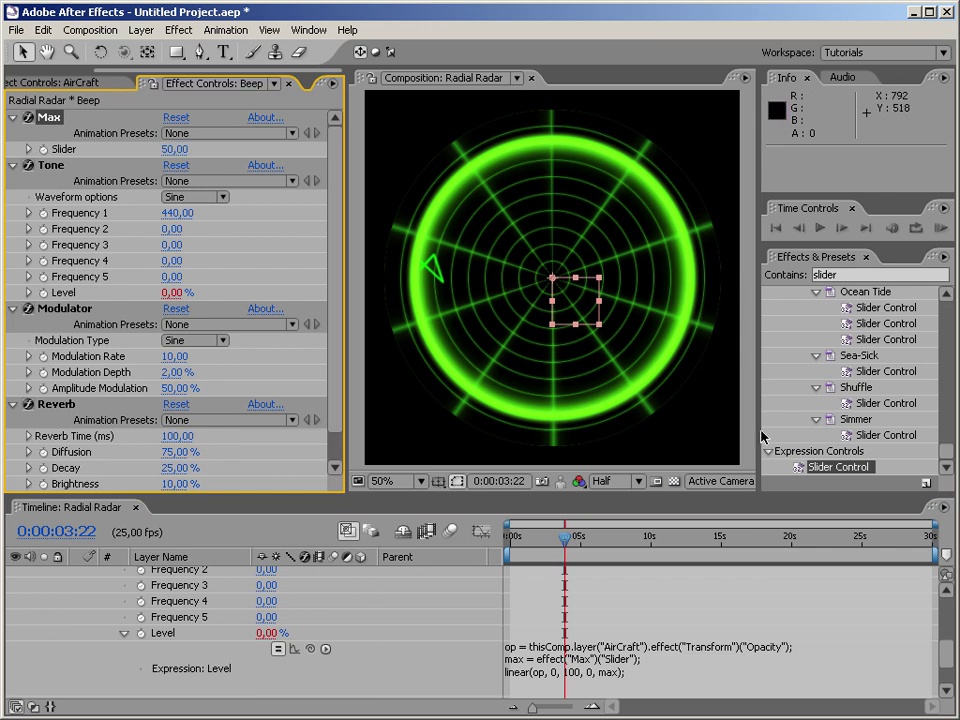
{"action": "left_click", "coordinate": [561, 541]}
{"action": "left_click_drag", "start_coordinate": [561, 541], "coordinate": [567, 546]}
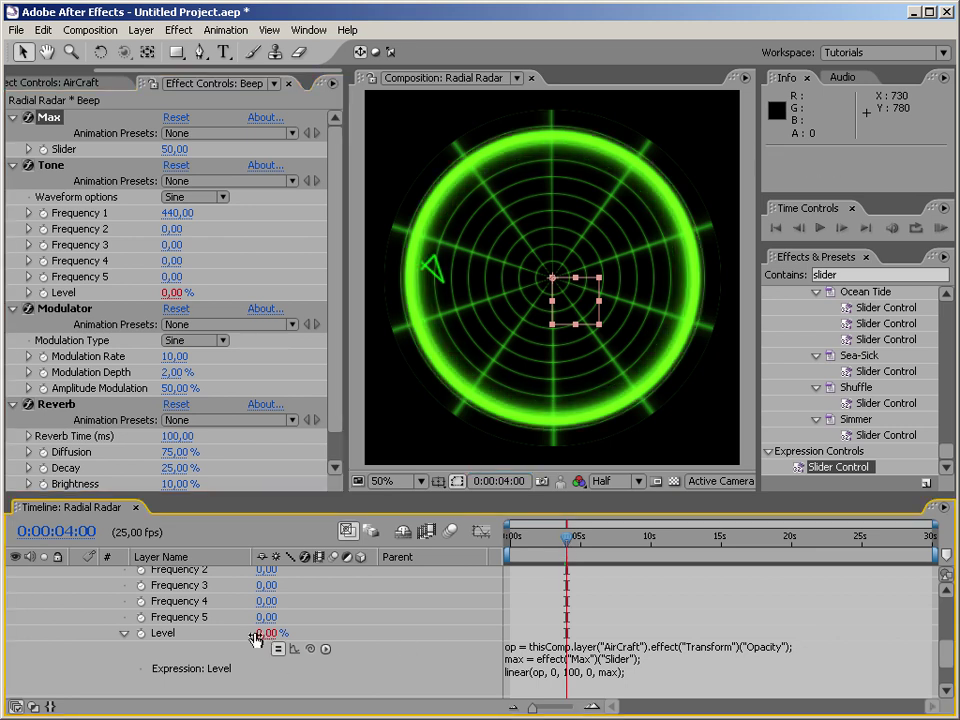
{"action": "left_click_drag", "start_coordinate": [556, 549], "coordinate": [489, 531]}
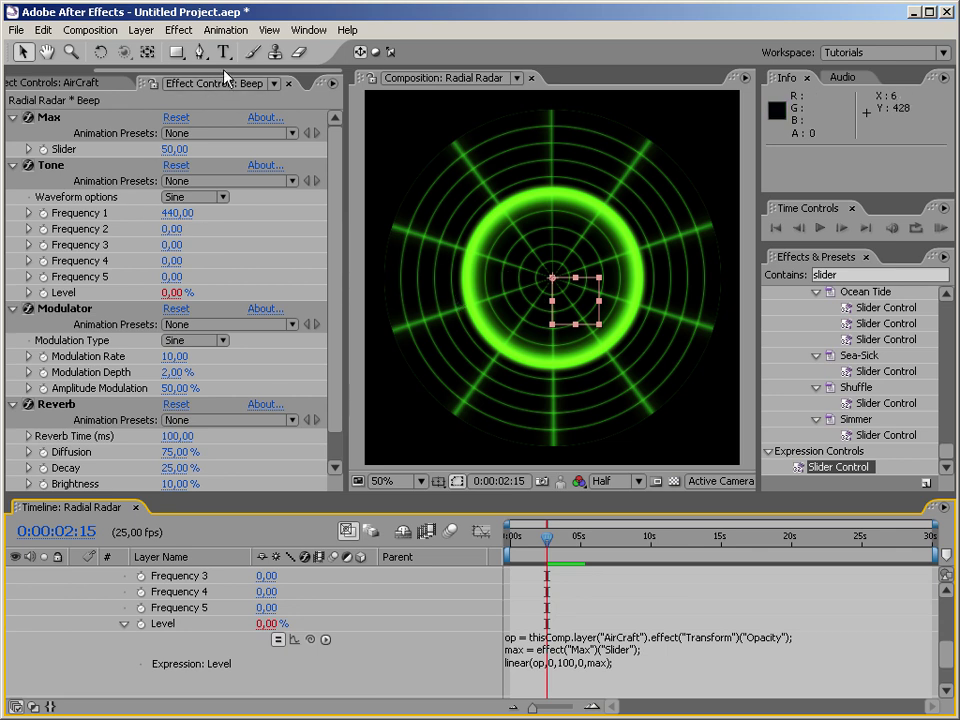
Duplicate the Radial Radar composition in the project and rename the copy Linear Radar.
{"action": "left_click_drag", "start_coordinate": [224, 70], "coordinate": [65, 60]}
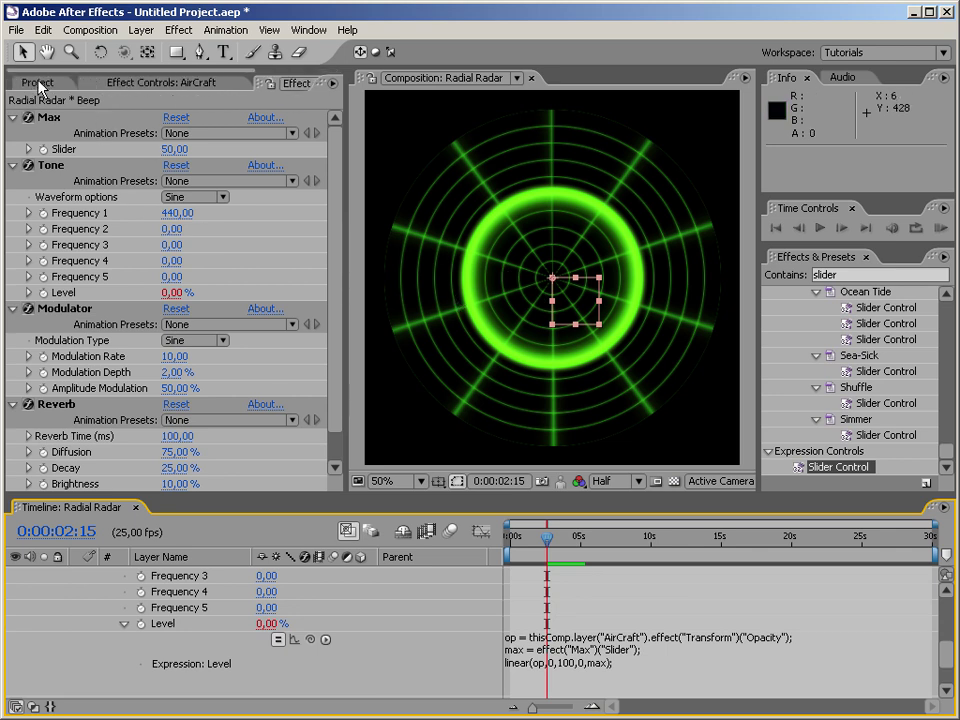
{"action": "left_click", "coordinate": [40, 84]}
{"action": "left_click", "coordinate": [66, 214]}
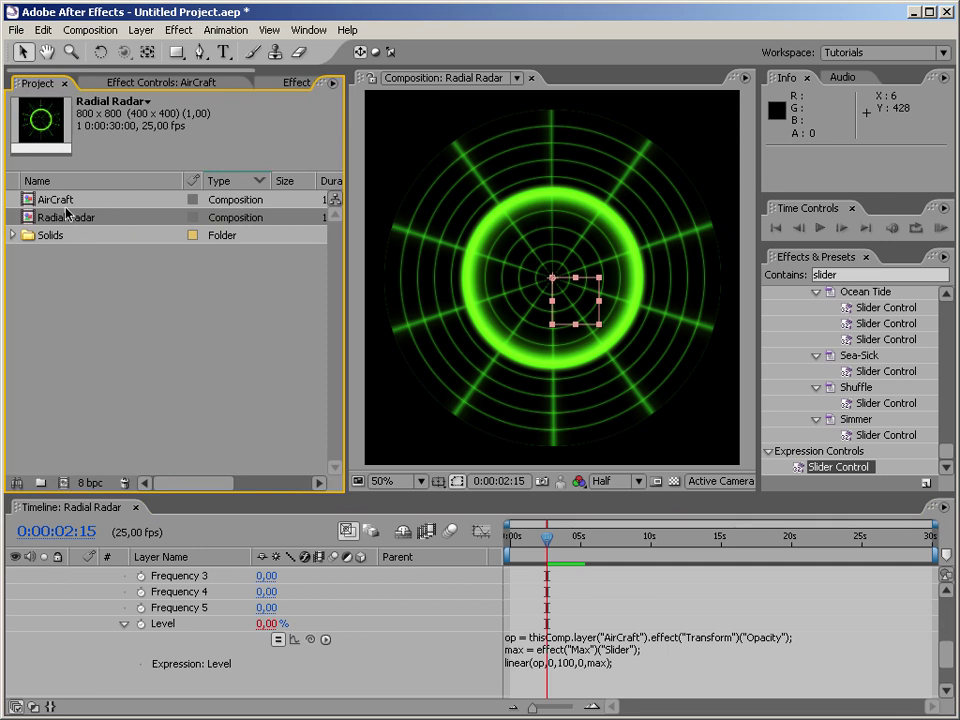
{"action": "key", "text": "ctrl+d"}
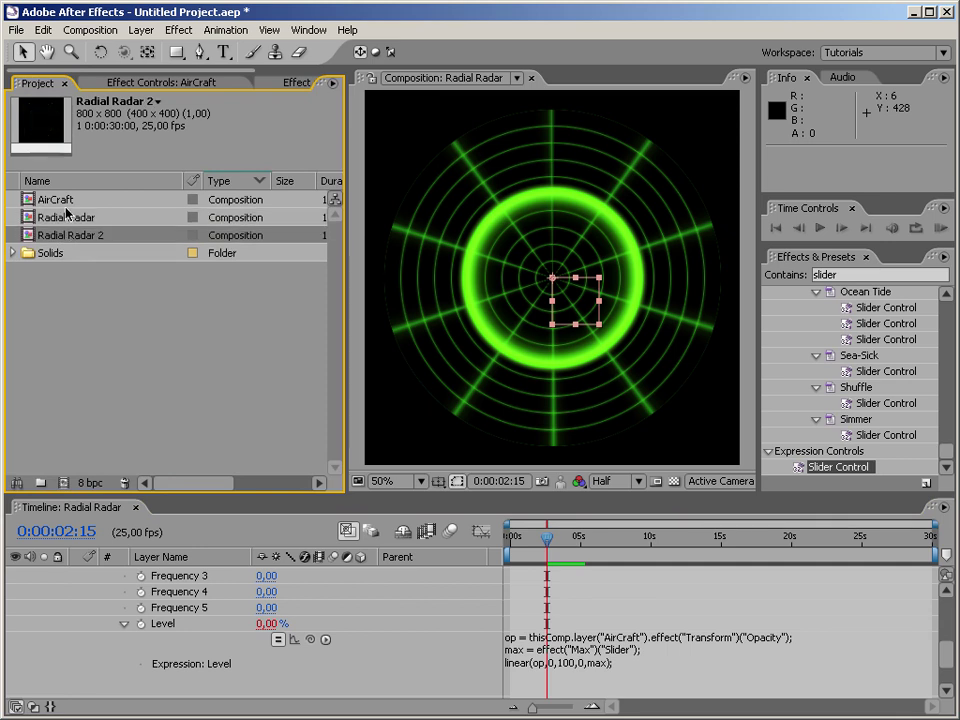
{"action": "key", "text": "Return"}
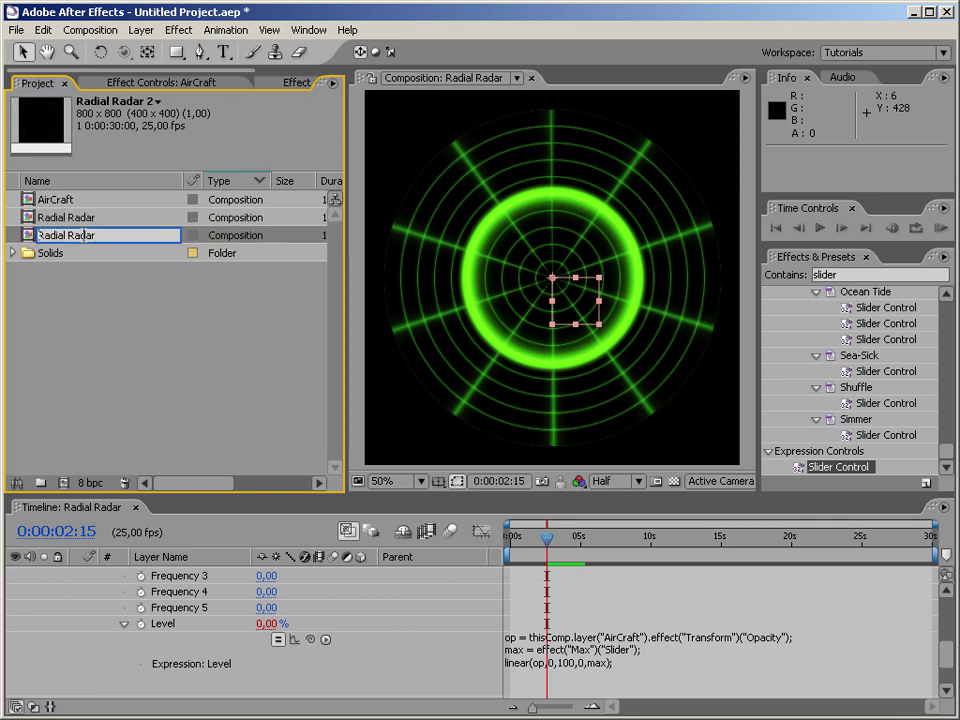
{"action": "key", "text": "Home"}
{"action": "key", "text": "Delete"}
{"action": "key", "text": "Delete"}
{"action": "key", "text": "Delete"}
{"action": "key", "text": "Delete"}
{"action": "key", "text": "Delete"}
{"action": "key", "text": "Delete"}
{"action": "key", "text": "Delete"}
{"action": "type", "text": "Linear"}
{"action": "key", "text": "Return"}
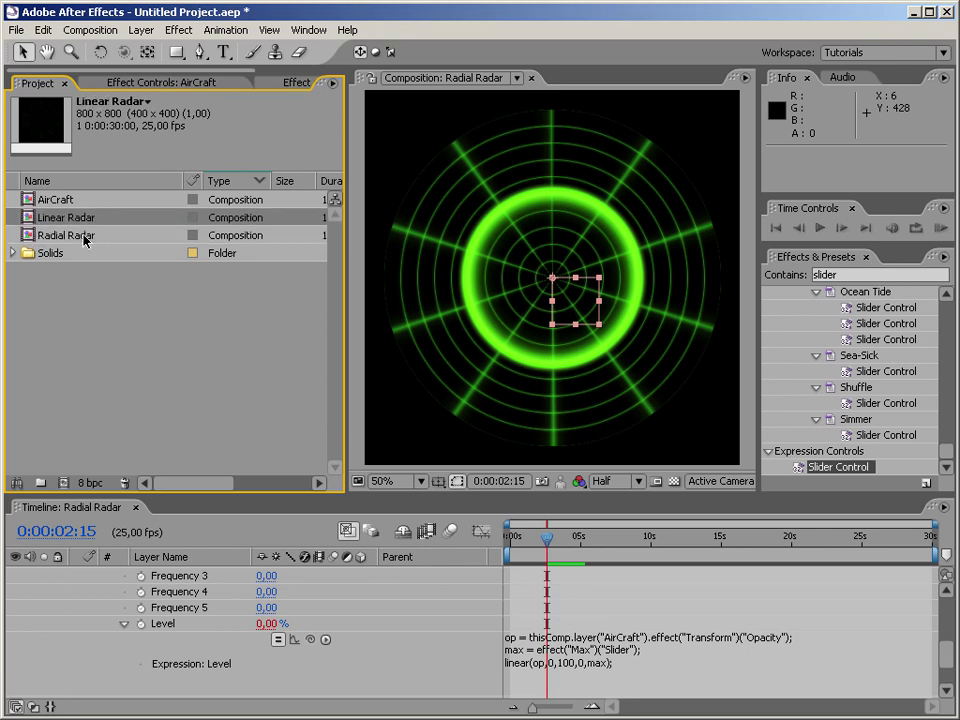
Open the Linear Radar composition and turn off the visibility of the Beep, Transform, AirCraft and Polar layers.
{"action": "double_click", "coordinate": [28, 218]}
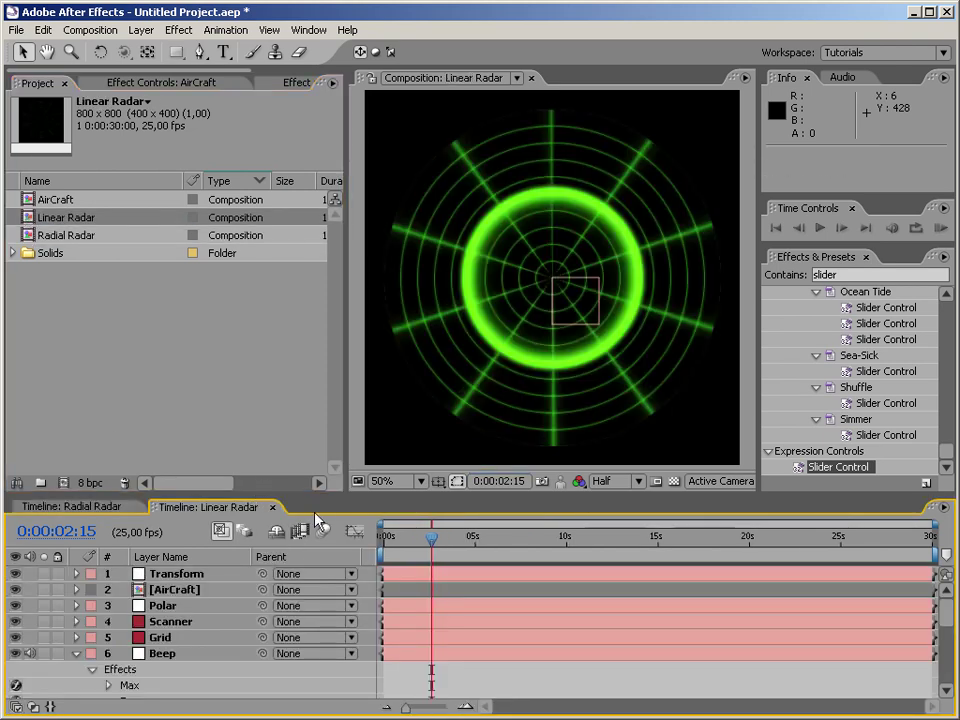
{"action": "left_click", "coordinate": [14, 653]}
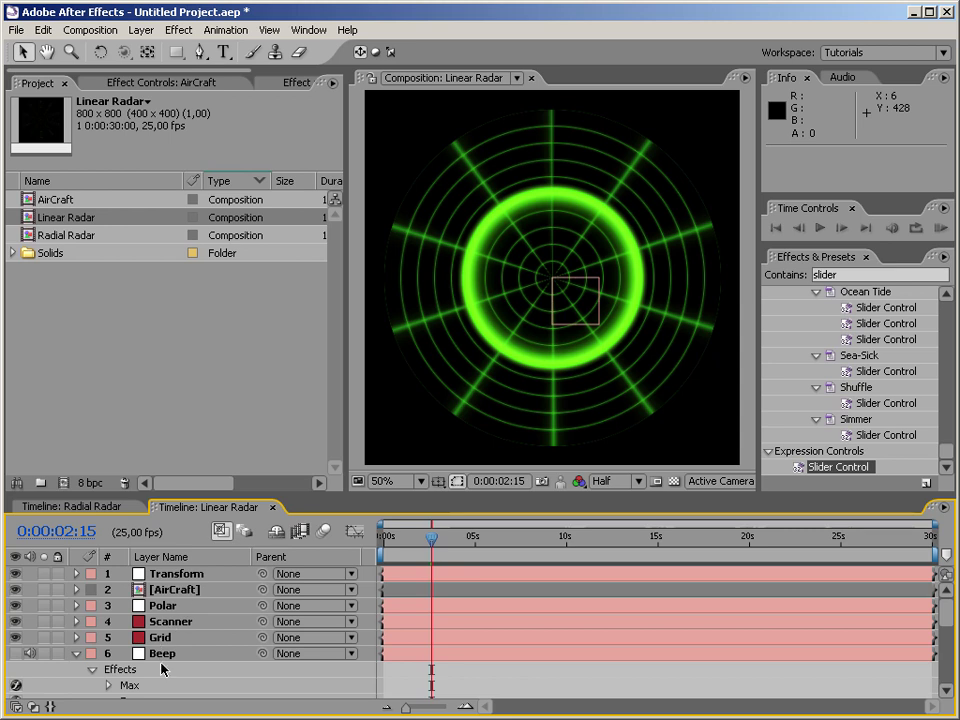
{"action": "left_click", "coordinate": [165, 622]}
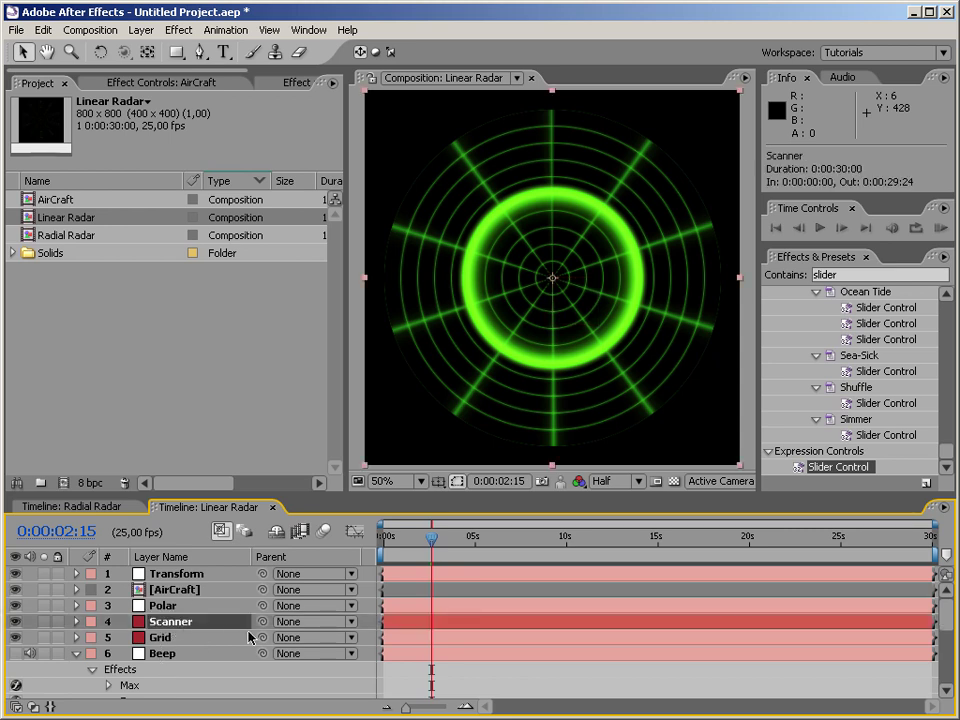
{"action": "left_click", "coordinate": [77, 622]}
{"action": "scroll", "coordinate": [80, 625], "scroll_direction": "down", "scroll_amount": 2}
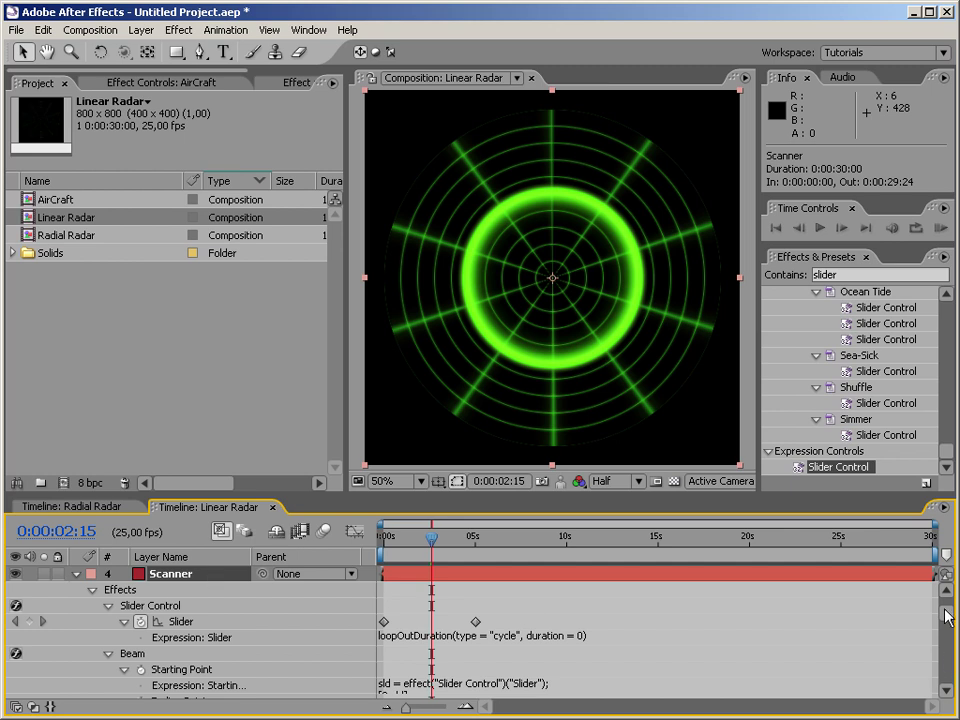
{"action": "scroll", "coordinate": [944, 600], "scroll_direction": "up", "scroll_amount": 3}
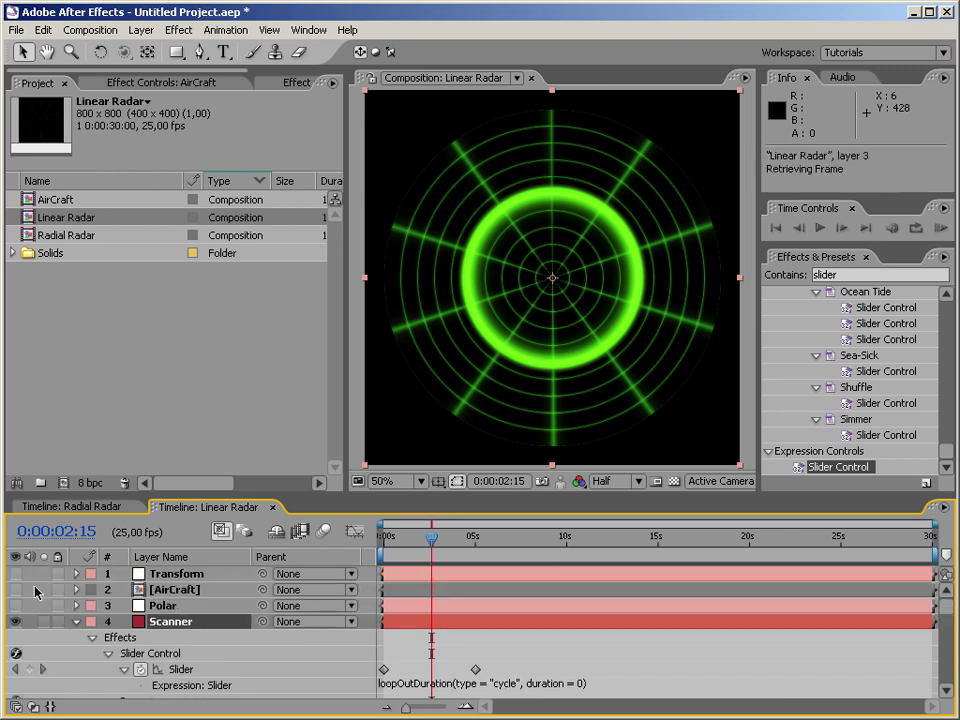
{"action": "left_click", "coordinate": [15, 605]}
{"action": "mouse_move", "coordinate": [433, 545]}
{"action": "left_mouse_down"}
{"action": "mouse_move", "coordinate": [416, 550]}
{"action": "mouse_move", "coordinate": [436, 545]}
{"action": "left_mouse_up"}
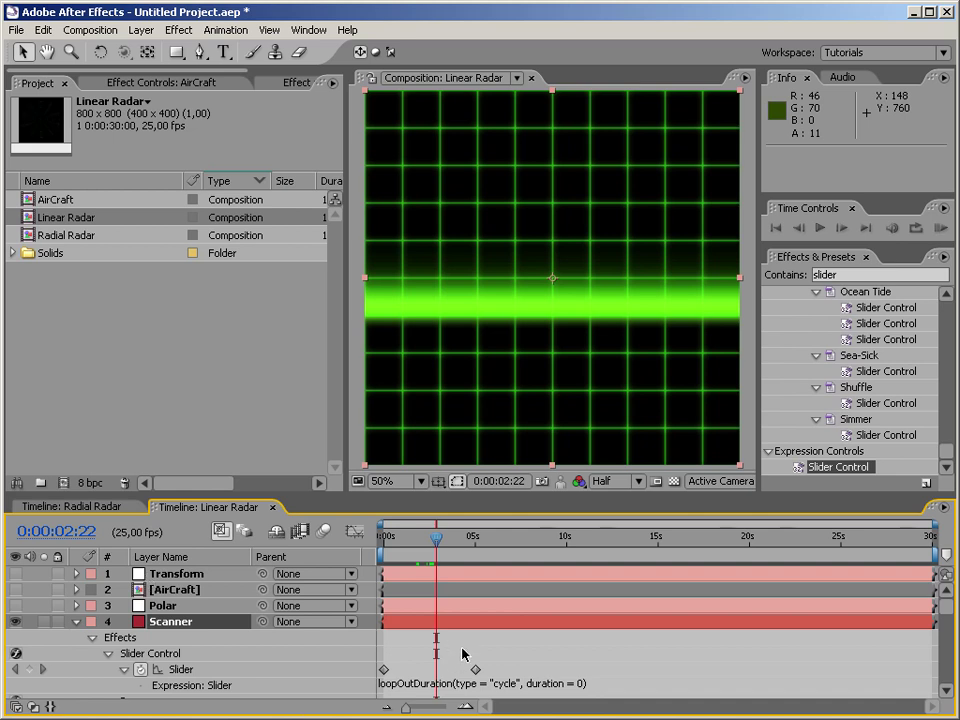
Change the second line of the Starting Point expression in Scanner's Beam effect to [sld,0];.
{"action": "scroll", "coordinate": [942, 695], "scroll_direction": "down", "scroll_amount": 5}
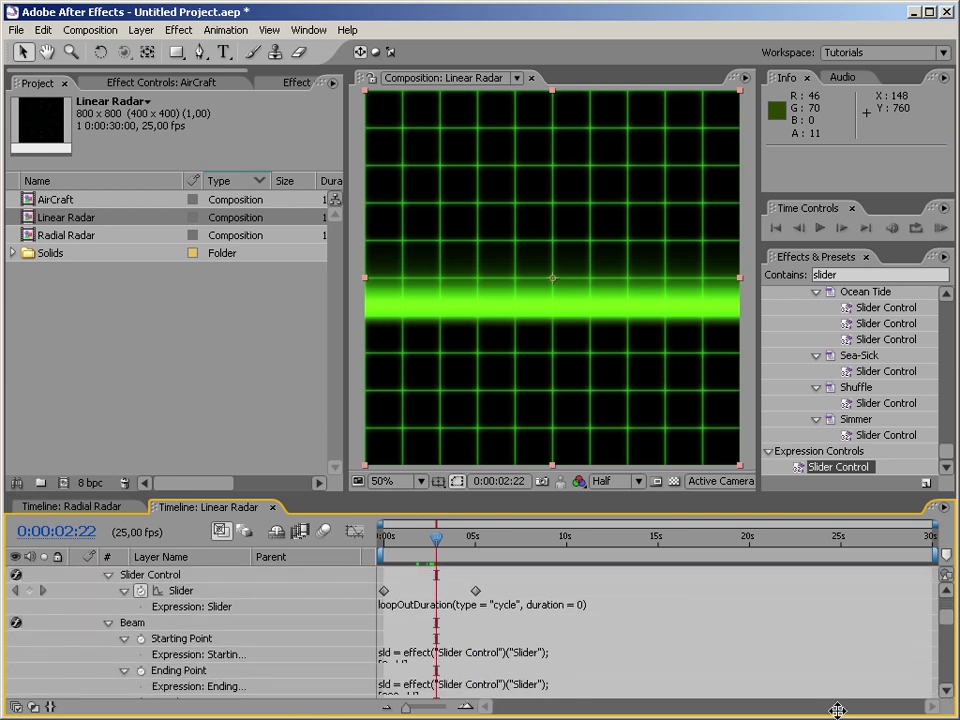
{"action": "scroll", "coordinate": [523, 677], "scroll_direction": "down", "scroll_amount": 1}
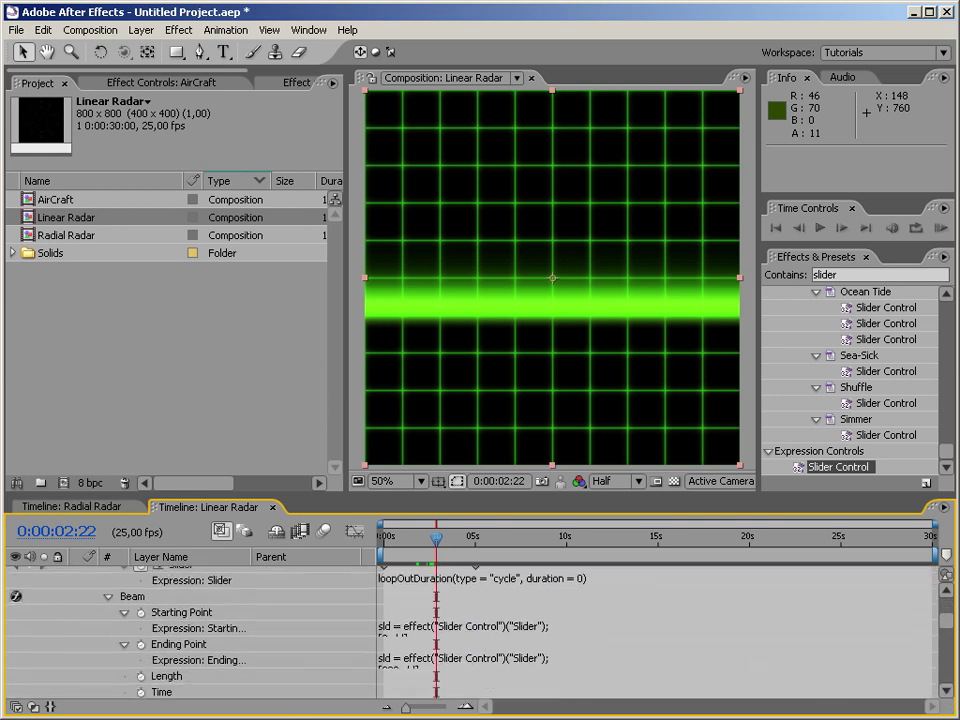
{"action": "left_click", "coordinate": [484, 636]}
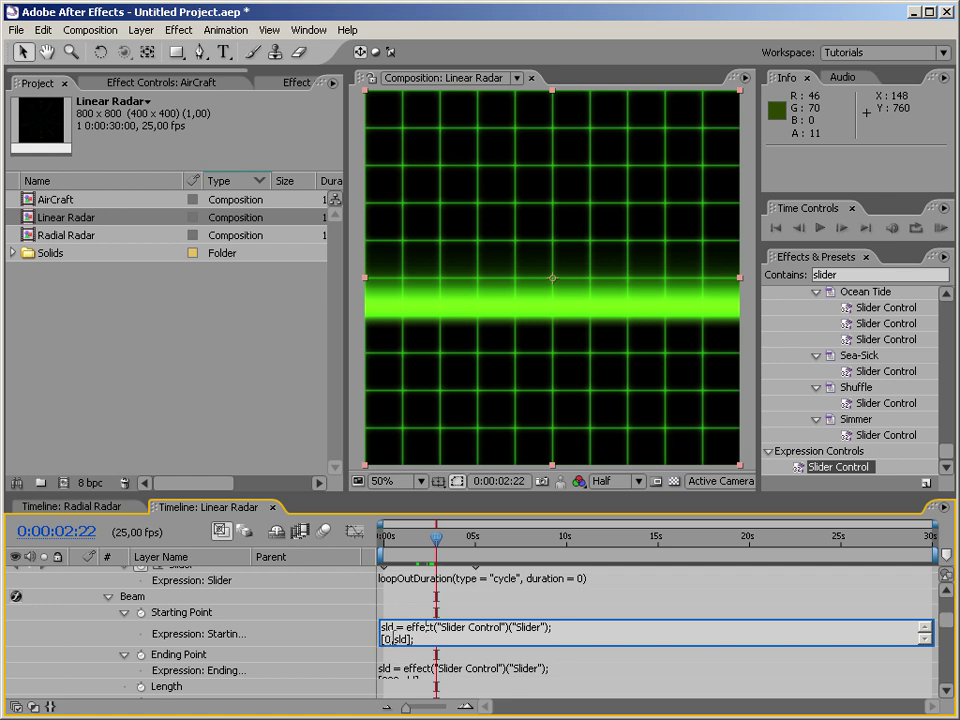
{"action": "key", "text": "BackSpace"}
Change the second line of Beam's Ending Point expression to [sld,800]; and scrub the timeline to check the scanner's sweep.
{"action": "left_click", "coordinate": [408, 680]}
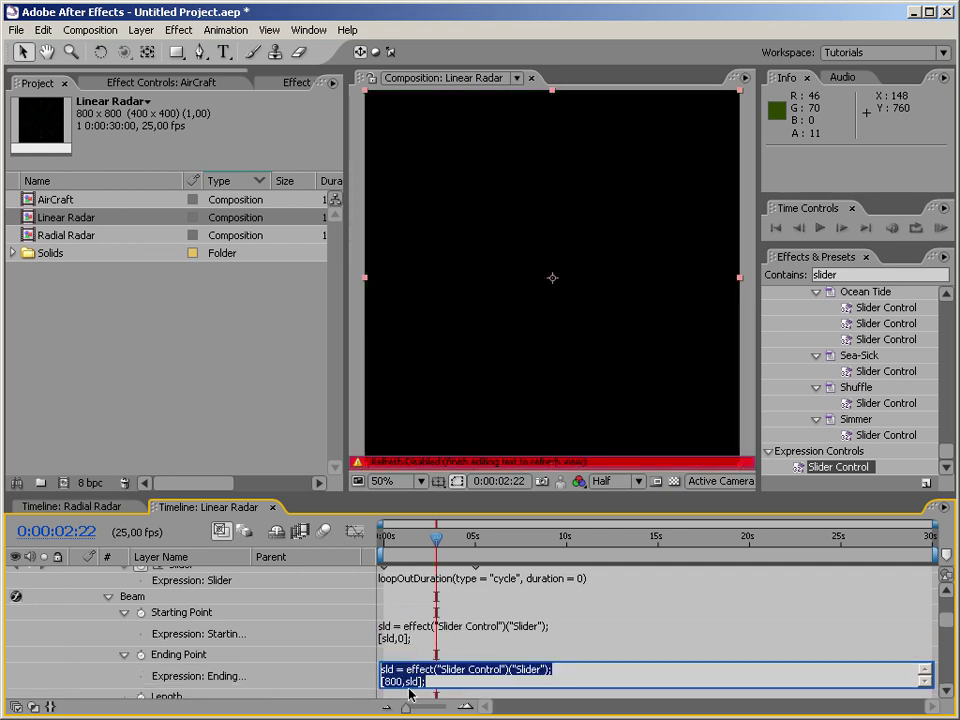
{"action": "double_click", "coordinate": [391, 681]}
{"action": "key", "text": "Delete"}
{"action": "key", "text": "Delete"}
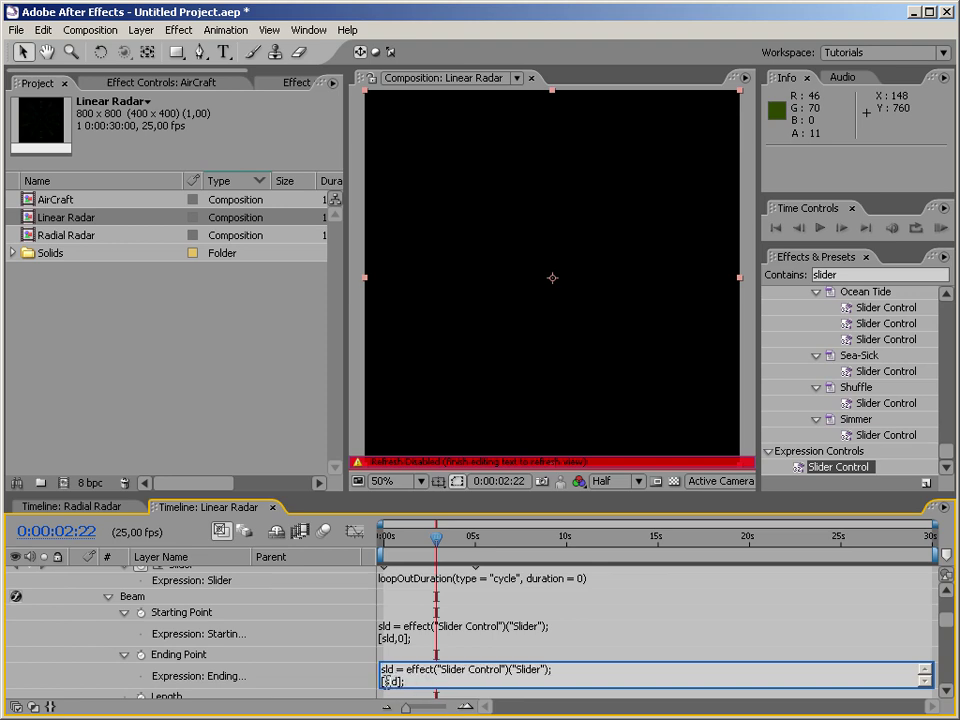
{"action": "type", "text": ",800"}
{"action": "key", "text": "KP_Enter"}
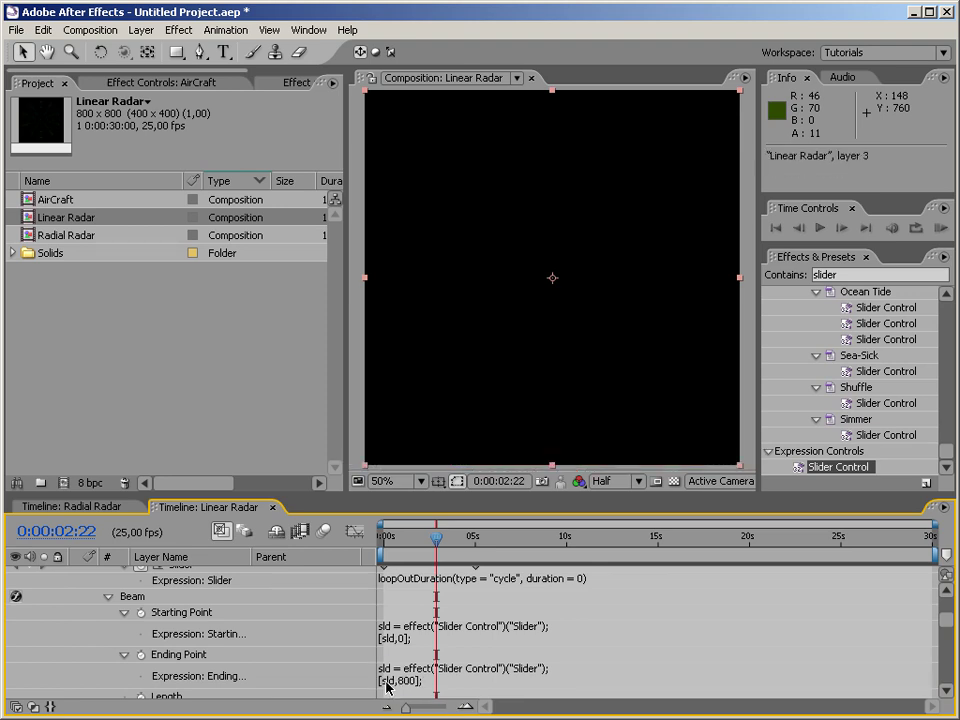
{"action": "left_click_drag", "start_coordinate": [438, 540], "coordinate": [507, 548]}
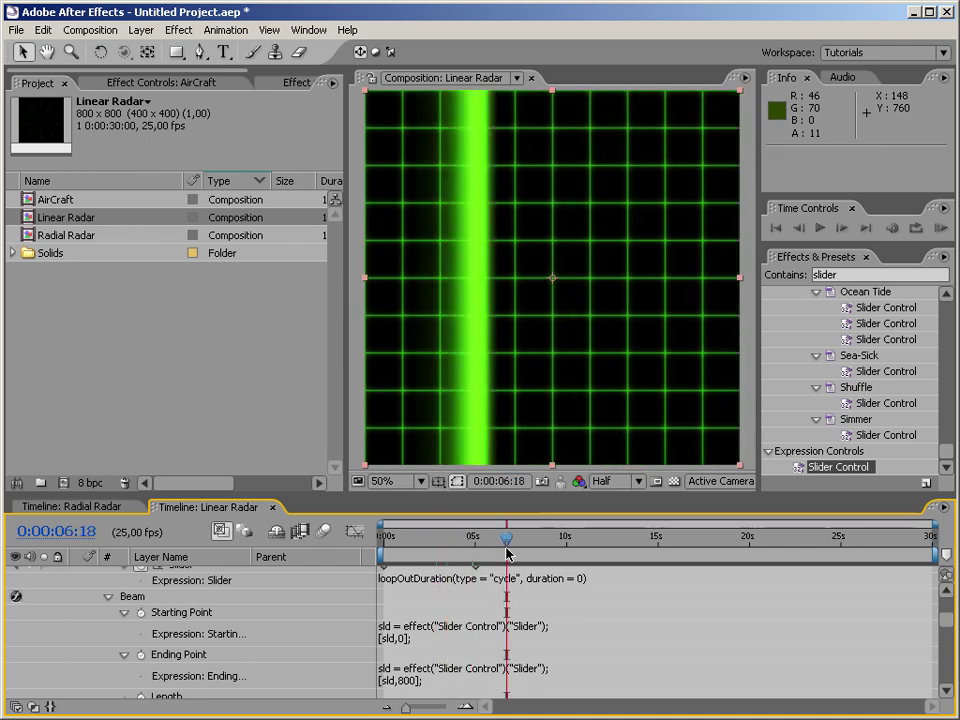
{"action": "left_click", "coordinate": [388, 545]}
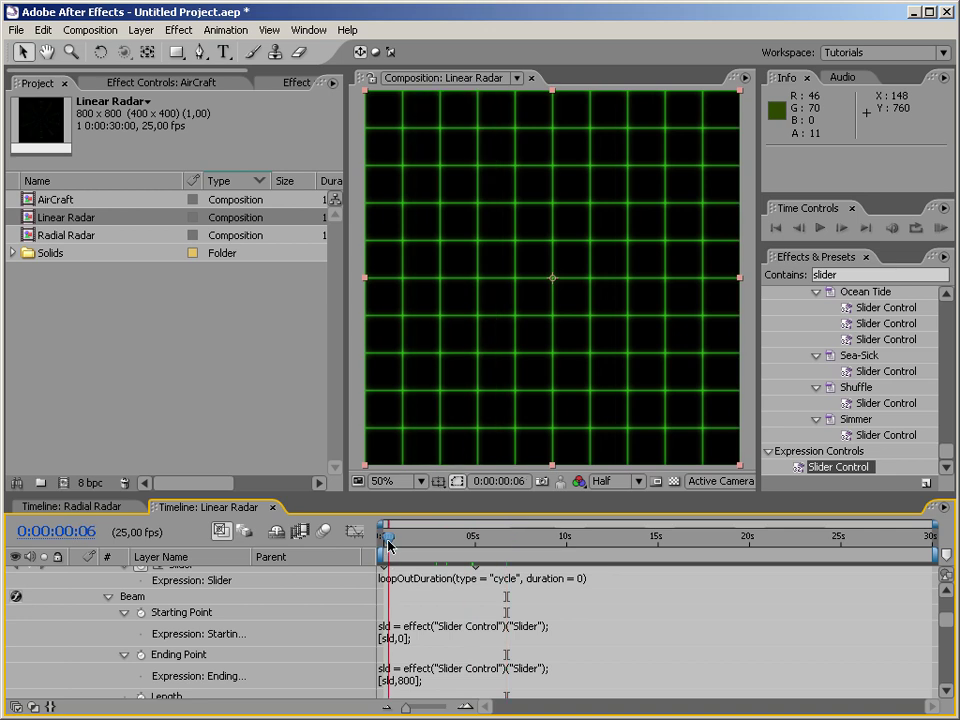
{"action": "left_click_drag", "start_coordinate": [390, 545], "coordinate": [416, 545]}
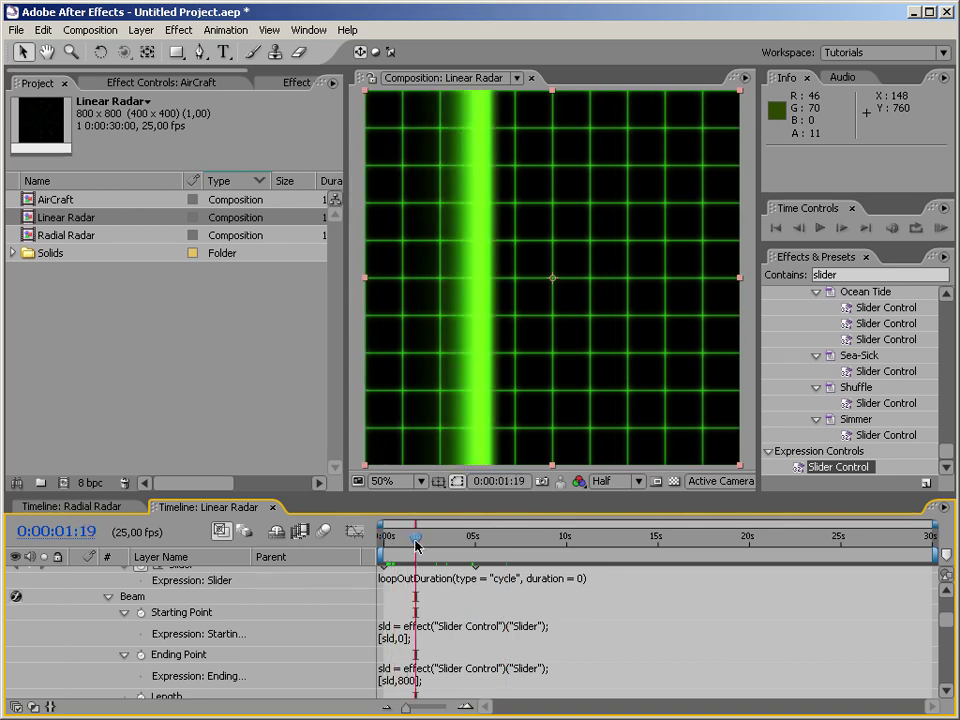
At the start of the Linear Radar timeline, try different values for Scanner's first Slider keyframe and set it to 50.
{"action": "left_click_drag", "start_coordinate": [416, 545], "coordinate": [380, 545]}
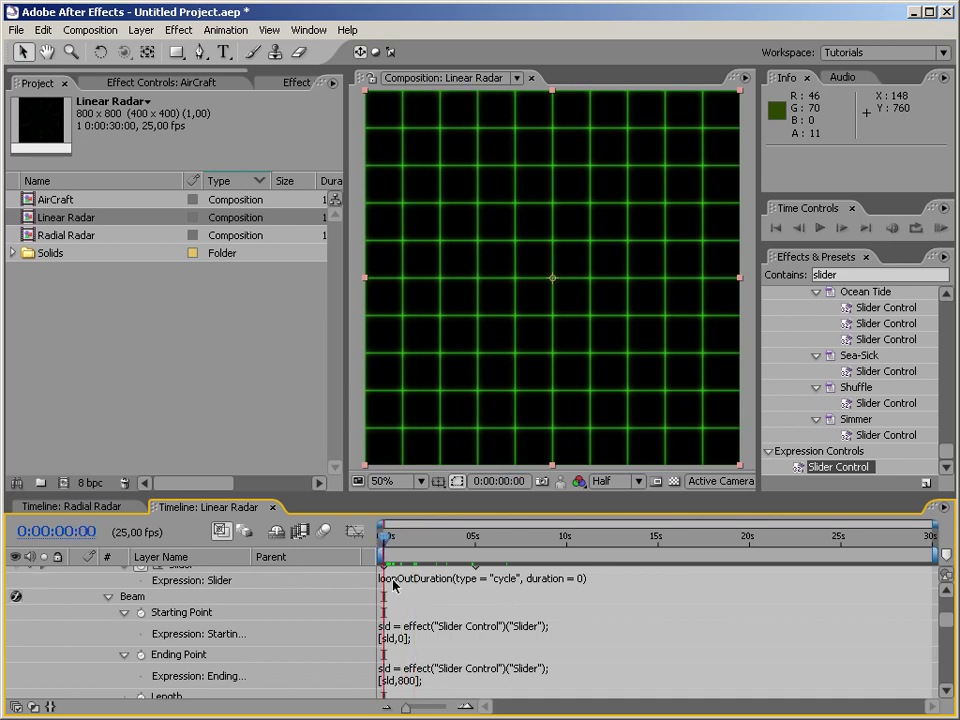
{"action": "double_click", "coordinate": [383, 565]}
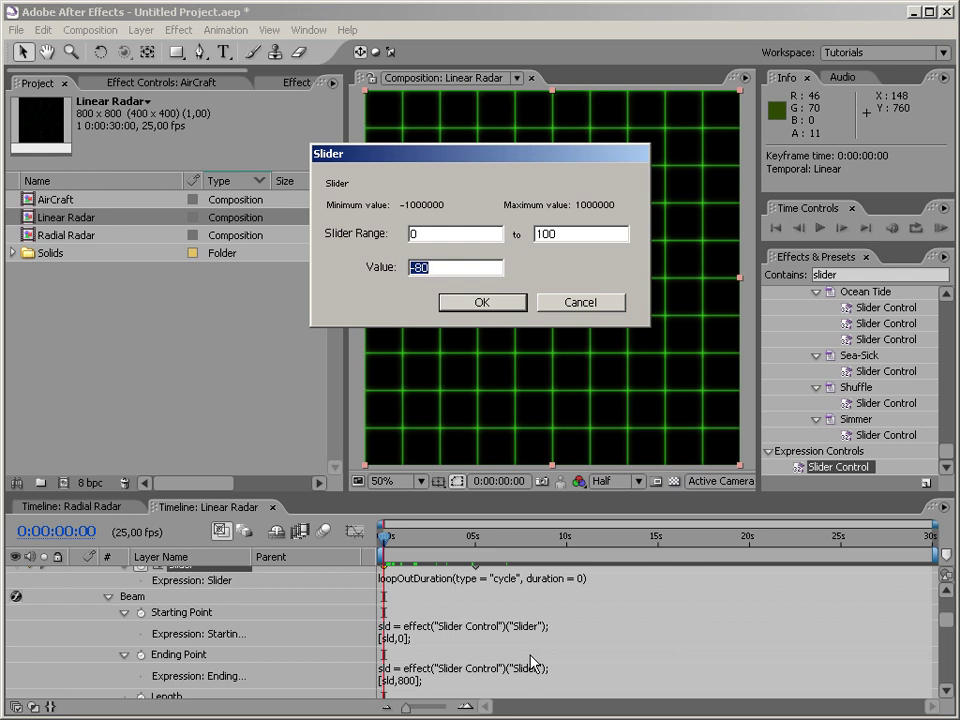
{"action": "key", "text": "Return"}
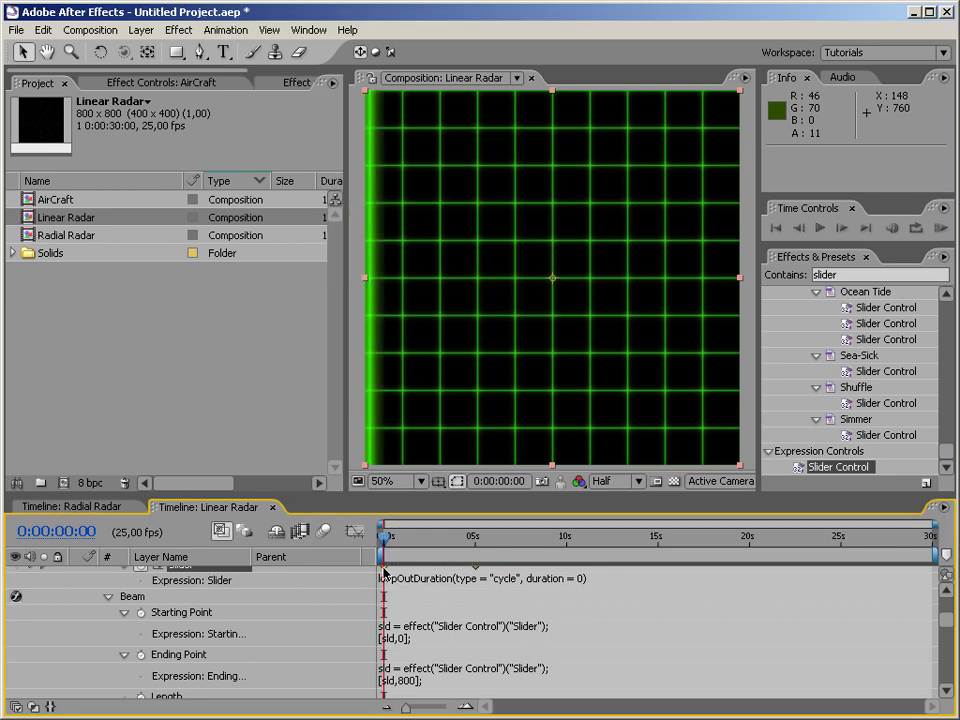
{"action": "double_click", "coordinate": [382, 566]}
{"action": "type", "text": "30"}
{"action": "key", "text": "Return"}
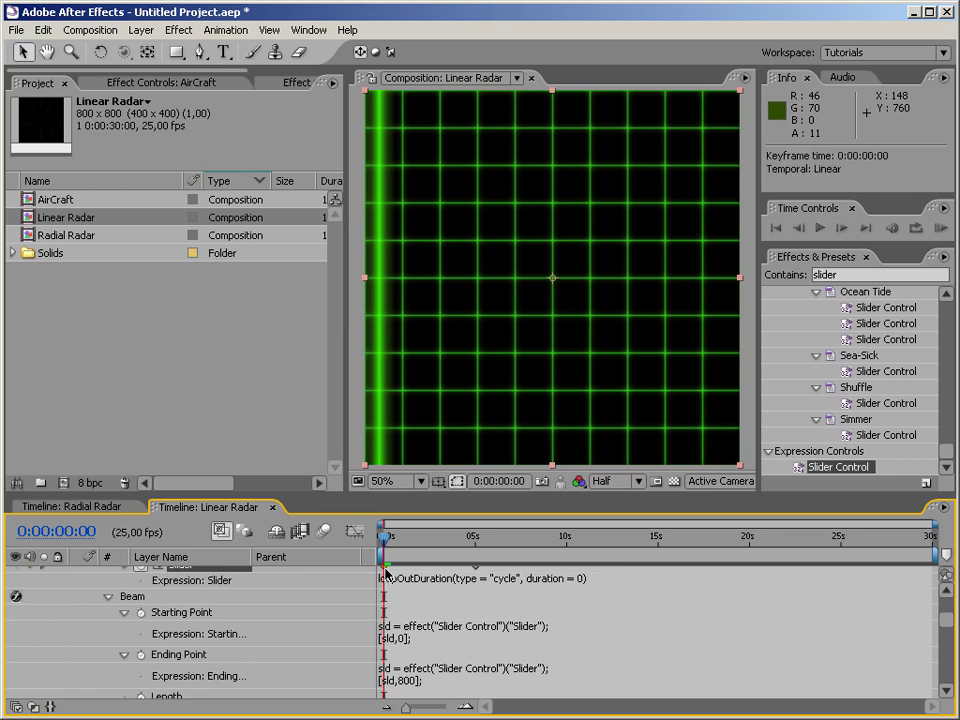
{"action": "double_click", "coordinate": [384, 567]}
{"action": "type", "text": "50"}
{"action": "key", "text": "Return"}
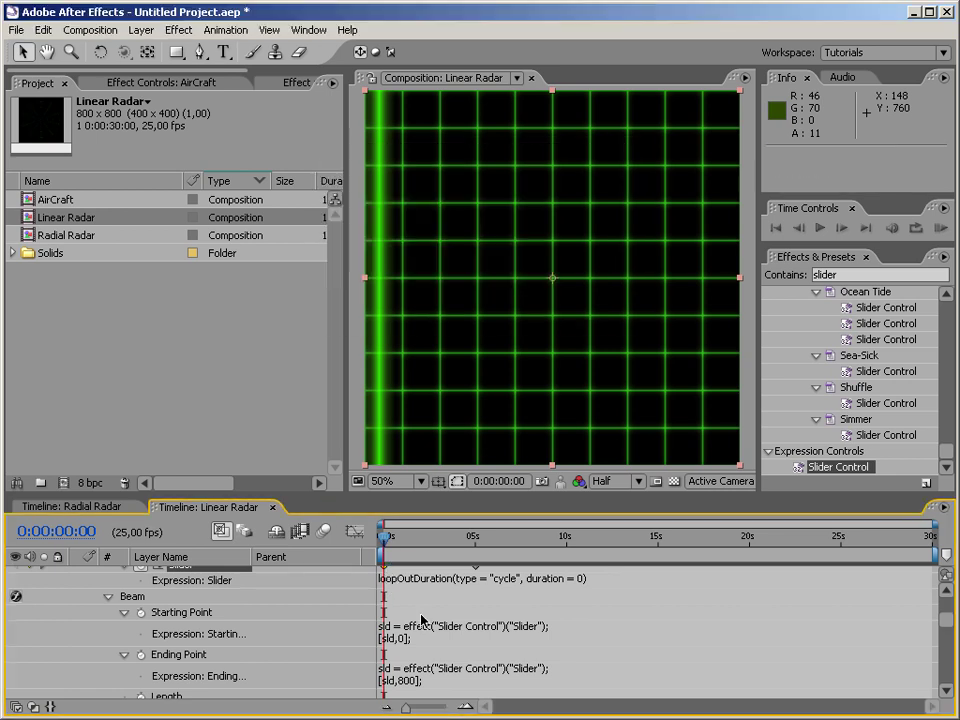
Change the value of Scanner's Slider keyframe at 5 seconds and inspect the beam at that time.
{"action": "double_click", "coordinate": [477, 570]}
{"action": "type", "text": "0"}
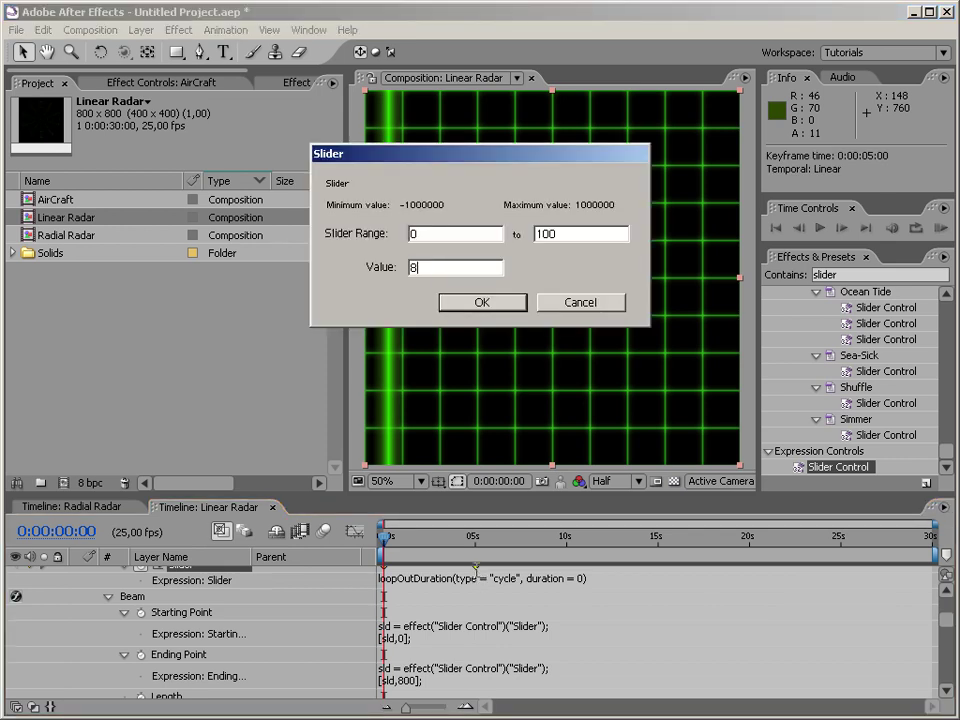
{"action": "key", "text": "Return"}
{"action": "left_click", "coordinate": [476, 541]}
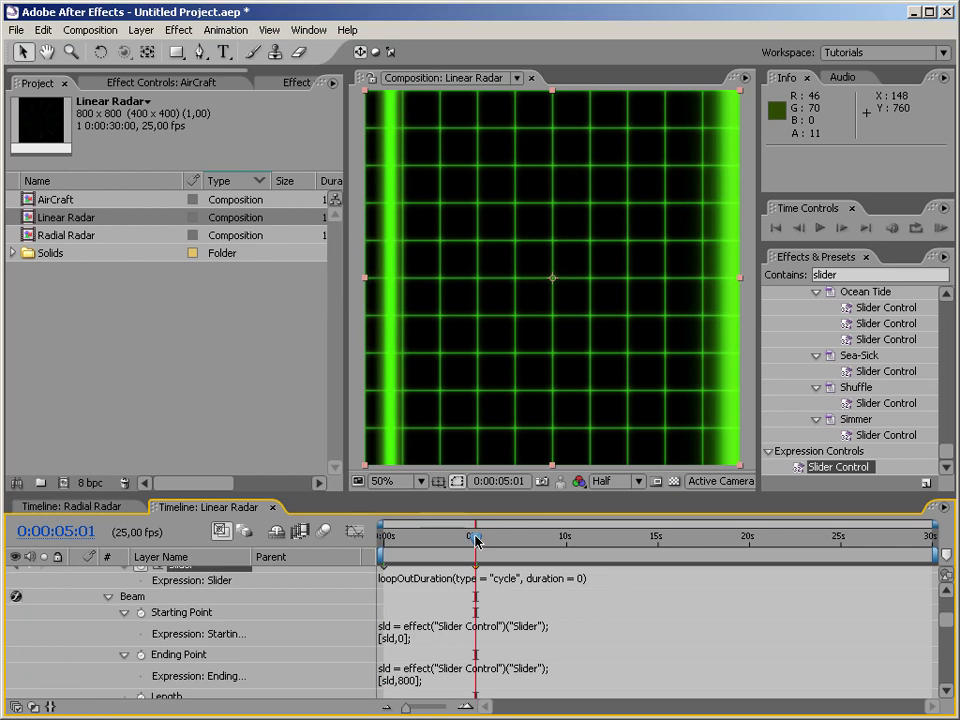
{"action": "mouse_move", "coordinate": [478, 543]}
{"action": "left_mouse_down"}
{"action": "mouse_move", "coordinate": [470, 541]}
{"action": "mouse_move", "coordinate": [478, 541]}
{"action": "left_mouse_up"}
Readjust the Slider keyframe value and check the beam position just past 5 seconds.
{"action": "double_click", "coordinate": [473, 565]}
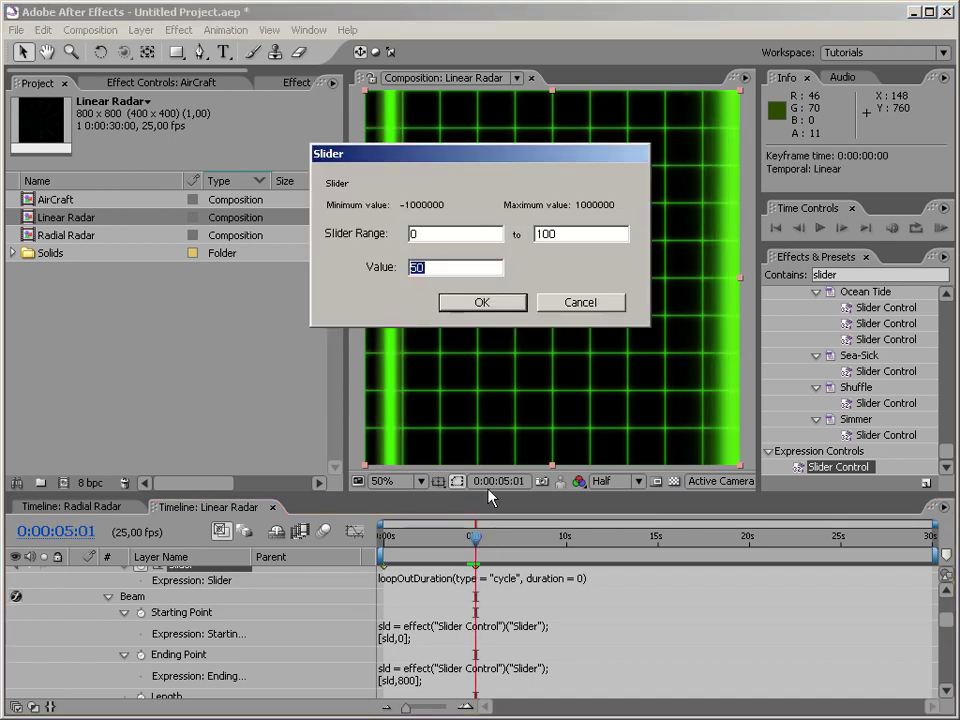
{"action": "key", "text": "Return"}
{"action": "left_click_drag", "start_coordinate": [476, 543], "coordinate": [481, 543]}
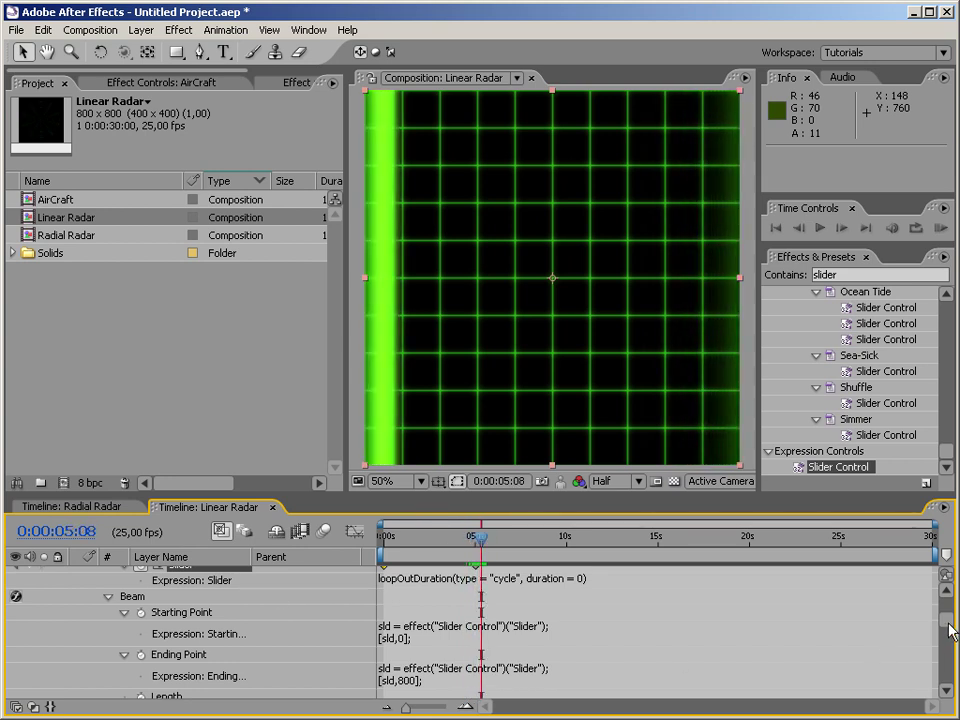
Turn the visibility of the Polar, AirCraft and Transform layers back on and scrub between 5 and 8 seconds to check the radar.
{"action": "left_click_drag", "start_coordinate": [951, 630], "coordinate": [949, 621]}
{"action": "left_click", "coordinate": [15, 582]}
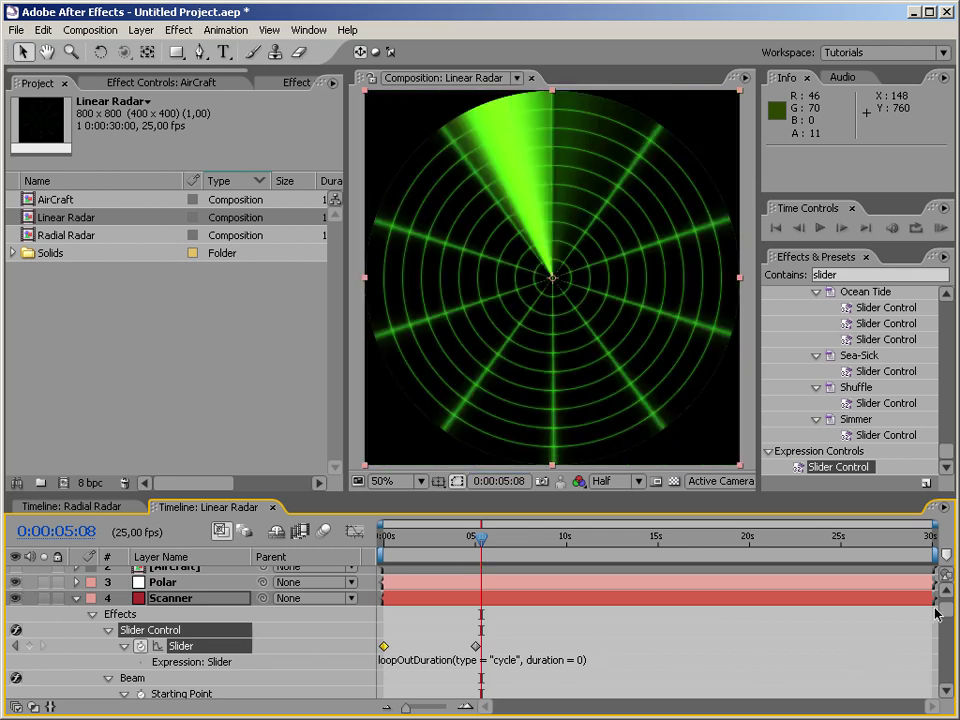
{"action": "scroll", "coordinate": [933, 615], "scroll_direction": "up", "scroll_amount": 1}
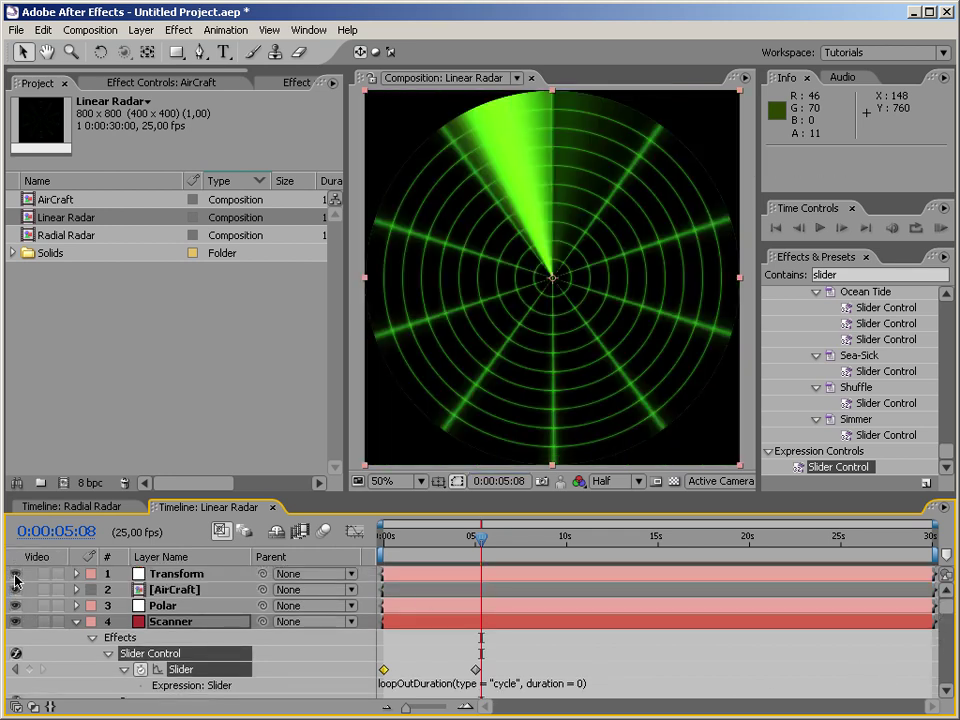
{"action": "left_click", "coordinate": [485, 541]}
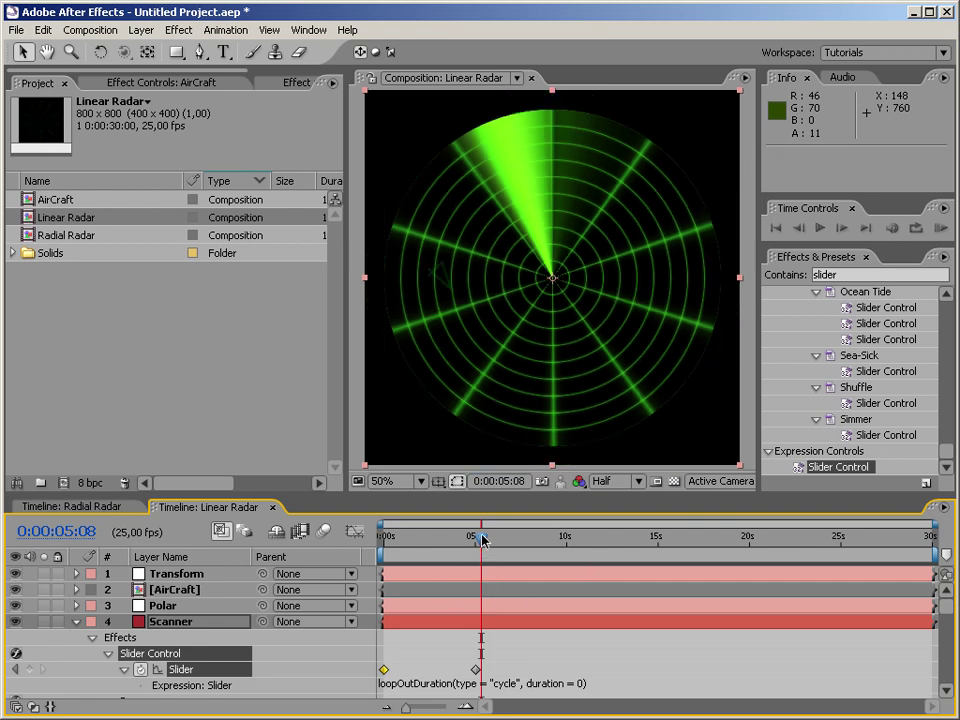
{"action": "left_click_drag", "start_coordinate": [491, 543], "coordinate": [530, 543]}
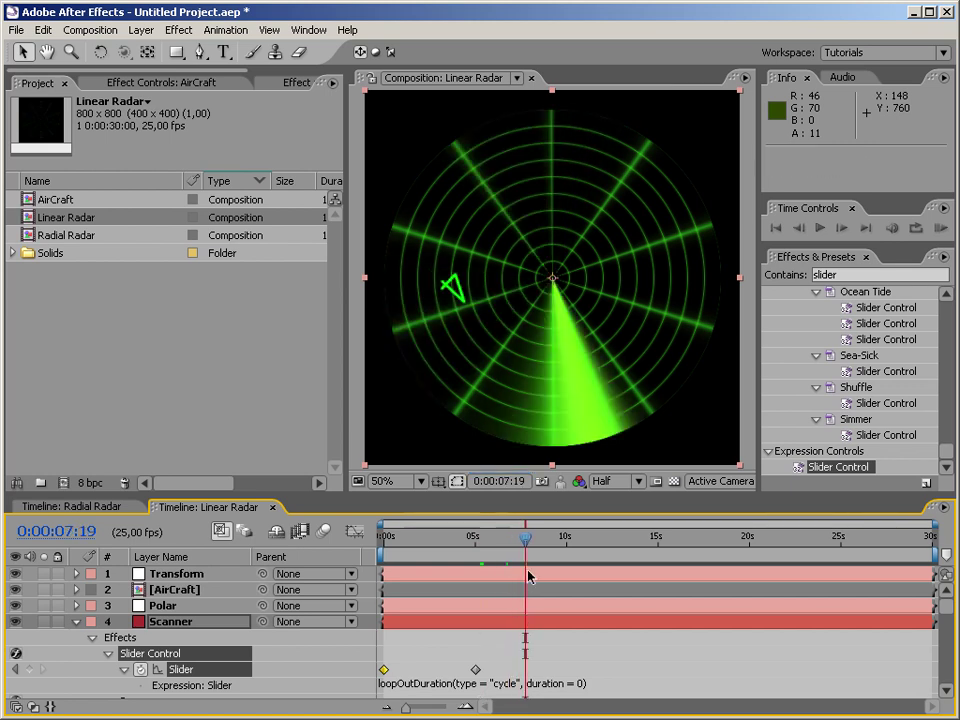
{"action": "left_click_drag", "start_coordinate": [498, 481], "coordinate": [469, 469]}
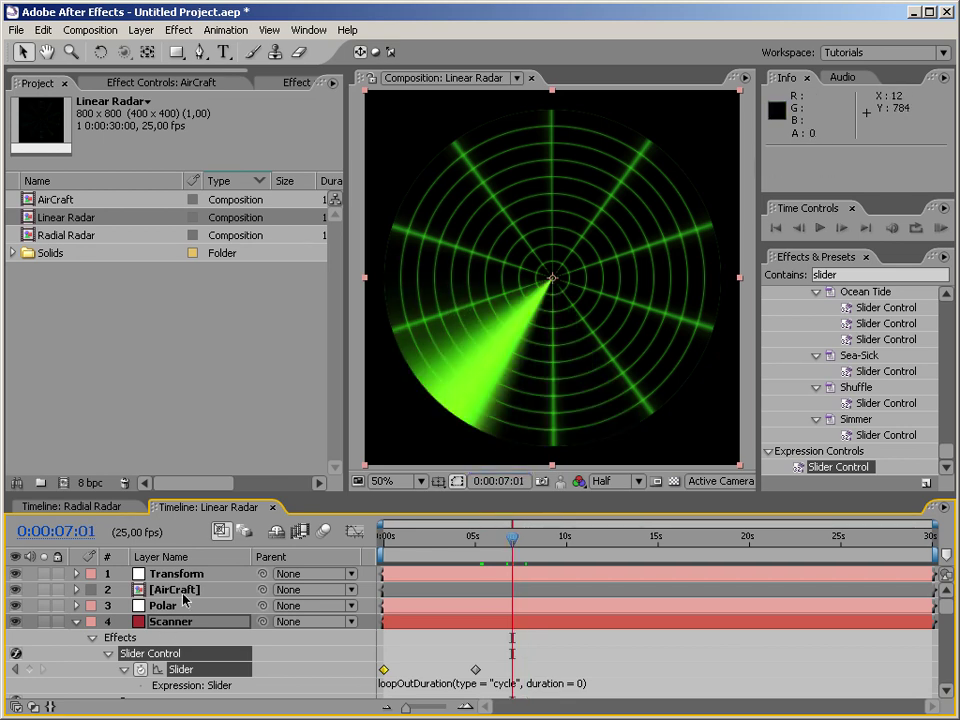
Replace the Opacity expression in AirCraft's Transform effect with the degreesToRadians version that returns 100 when dist is between 0 and 10, otherwise 0.
{"action": "left_click", "coordinate": [172, 590]}
{"action": "left_click", "coordinate": [76, 621]}
{"action": "left_click", "coordinate": [76, 589]}
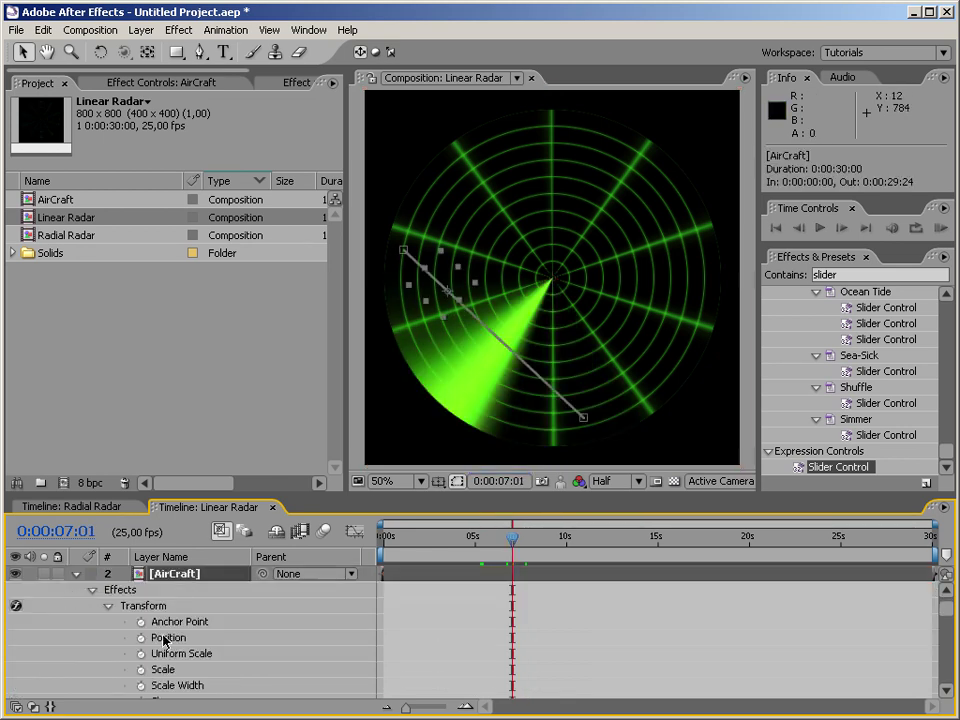
{"action": "mouse_move", "coordinate": [945, 619]}
{"action": "left_mouse_down"}
{"action": "mouse_move", "coordinate": [943, 654]}
{"action": "mouse_move", "coordinate": [945, 643]}
{"action": "left_mouse_up"}
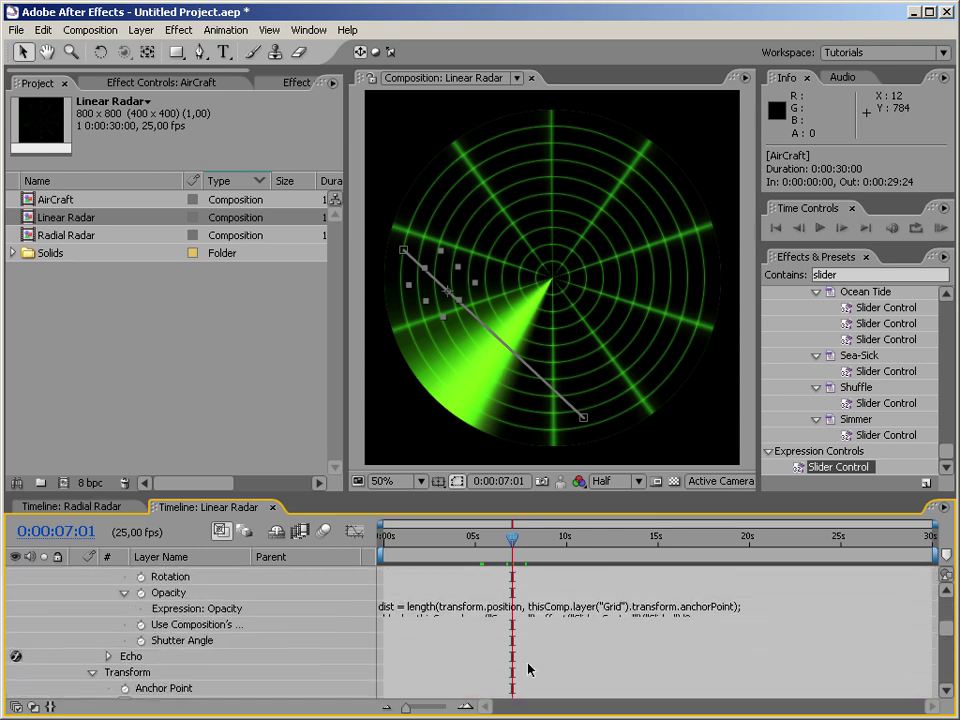
{"action": "left_click", "coordinate": [450, 610]}
{"action": "left_click", "coordinate": [804, 651]}
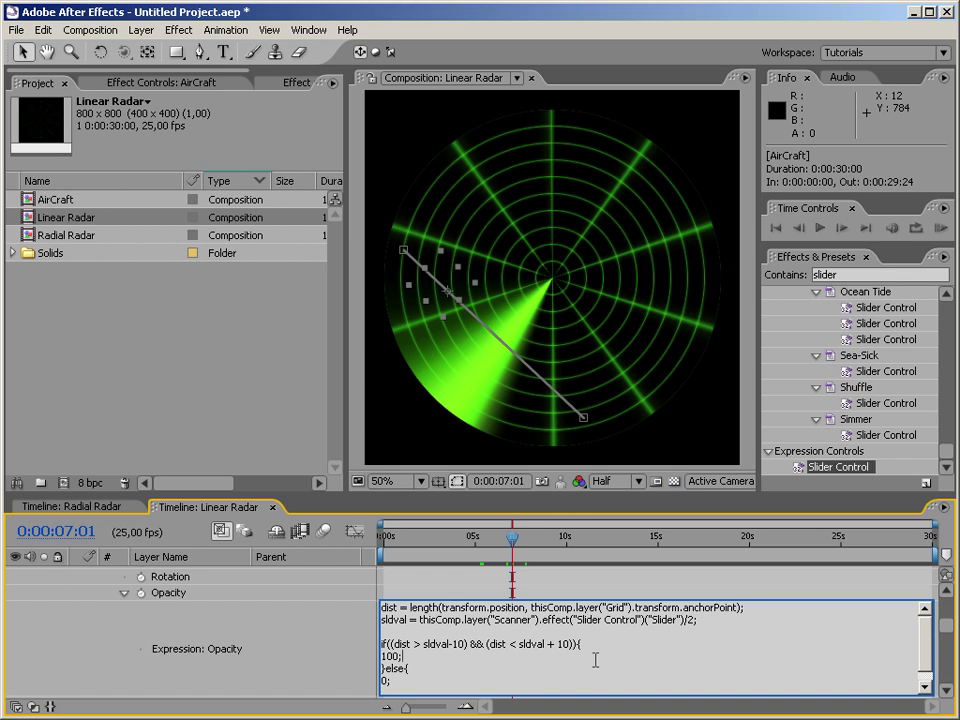
{"action": "left_click", "coordinate": [453, 665]}
{"action": "key", "text": "ctrl+a"}
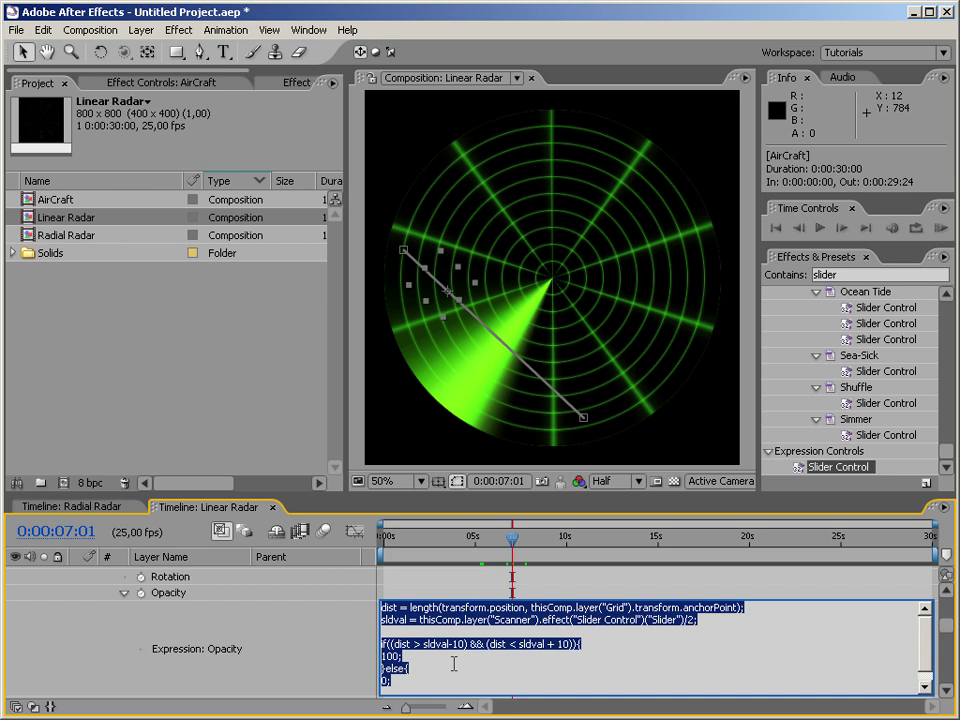
{"action": "type", "text": "if((dist > 0) && (dist < 10)){ 100; }else{ 0; }"}
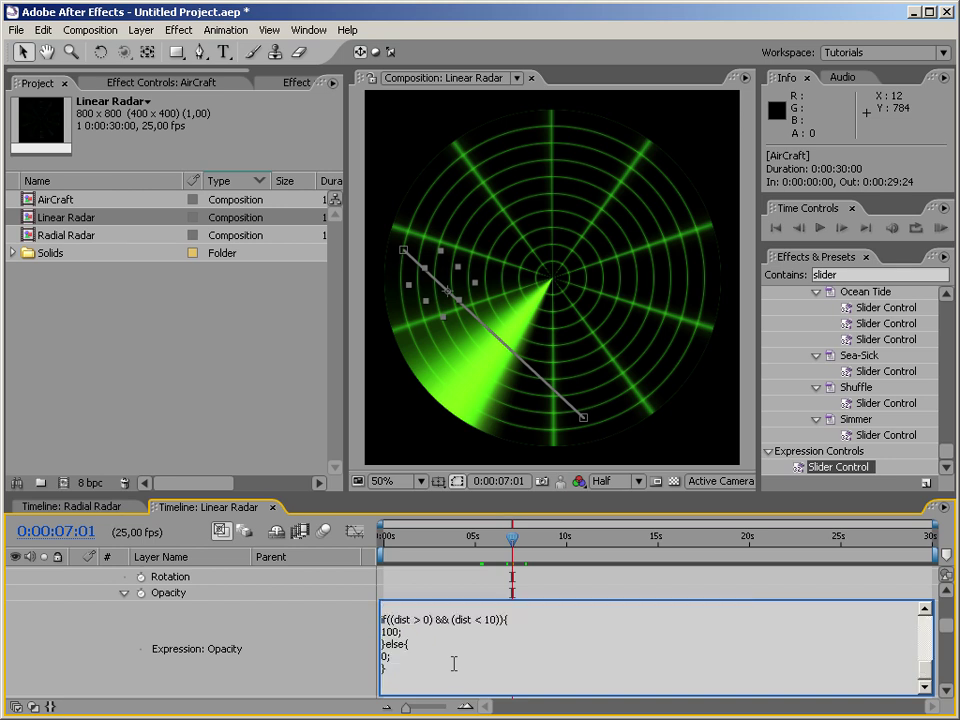
{"action": "scroll", "coordinate": [453, 665], "scroll_direction": "up", "scroll_amount": 6}
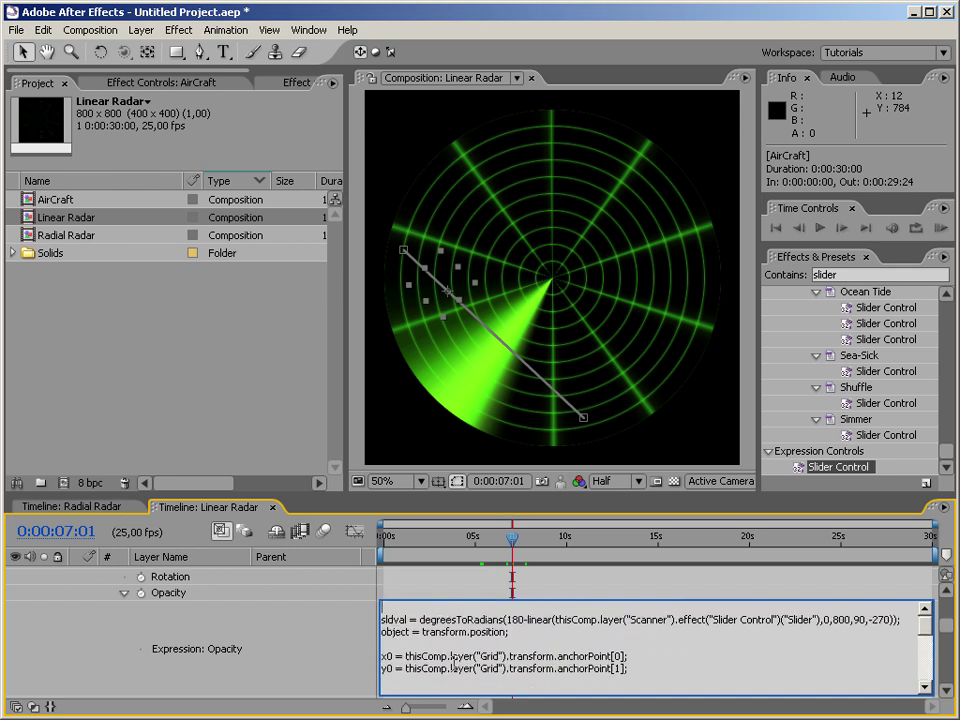
{"action": "scroll", "coordinate": [453, 665], "scroll_direction": "down", "scroll_amount": 1}
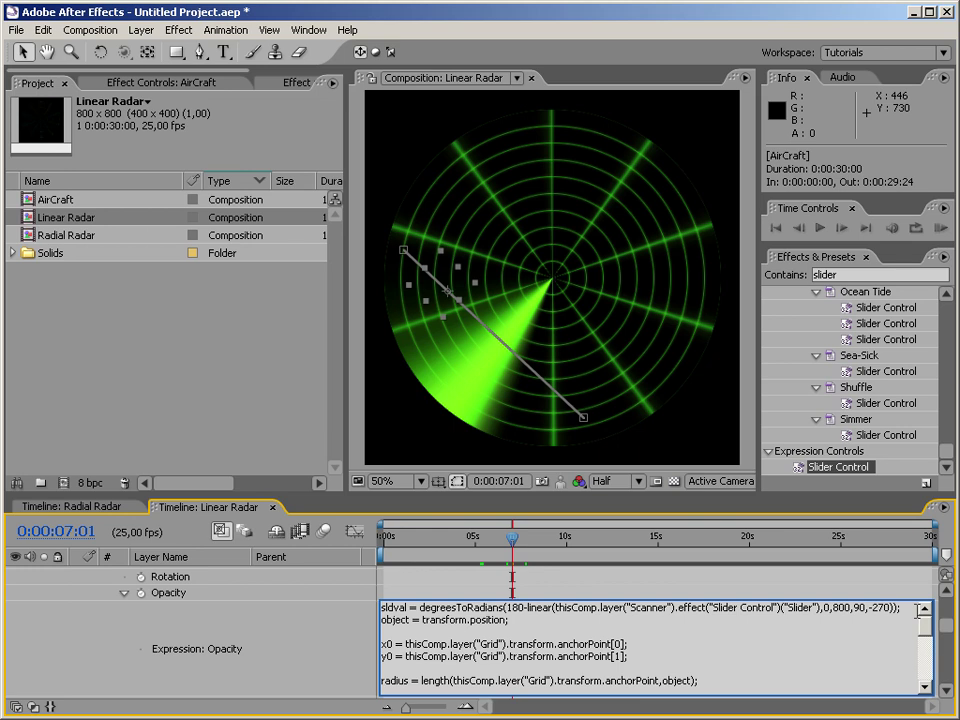
{"action": "left_click", "coordinate": [274, 613]}
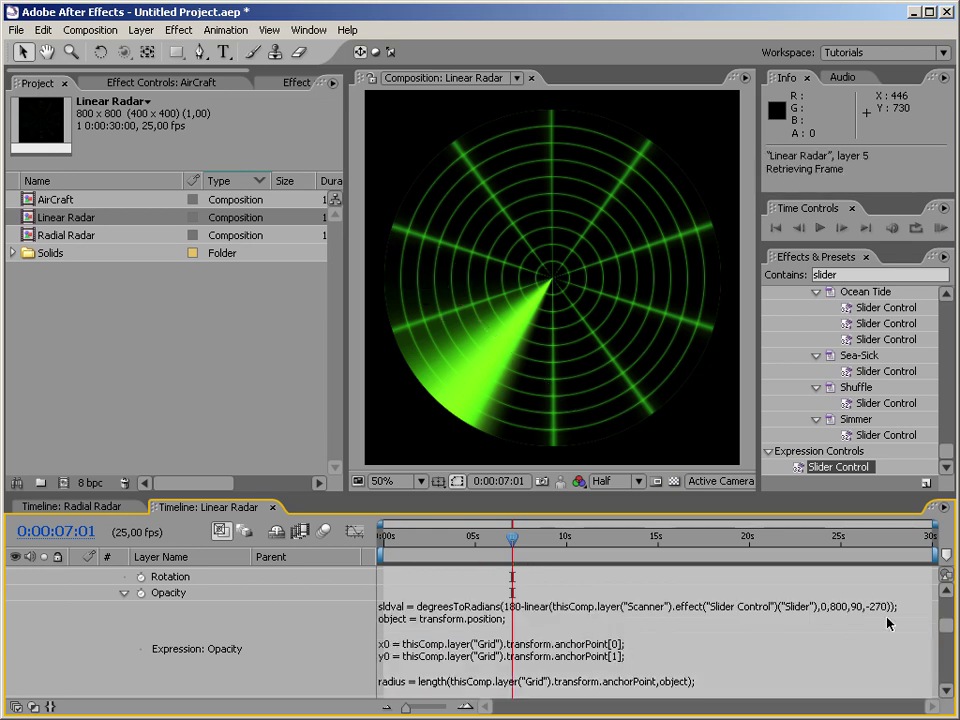
Collapse the AirCraft and Beep layer properties and scrub to about 0:00:08:08 to check how the aircraft appears and fades.
{"action": "left_click", "coordinate": [124, 594]}
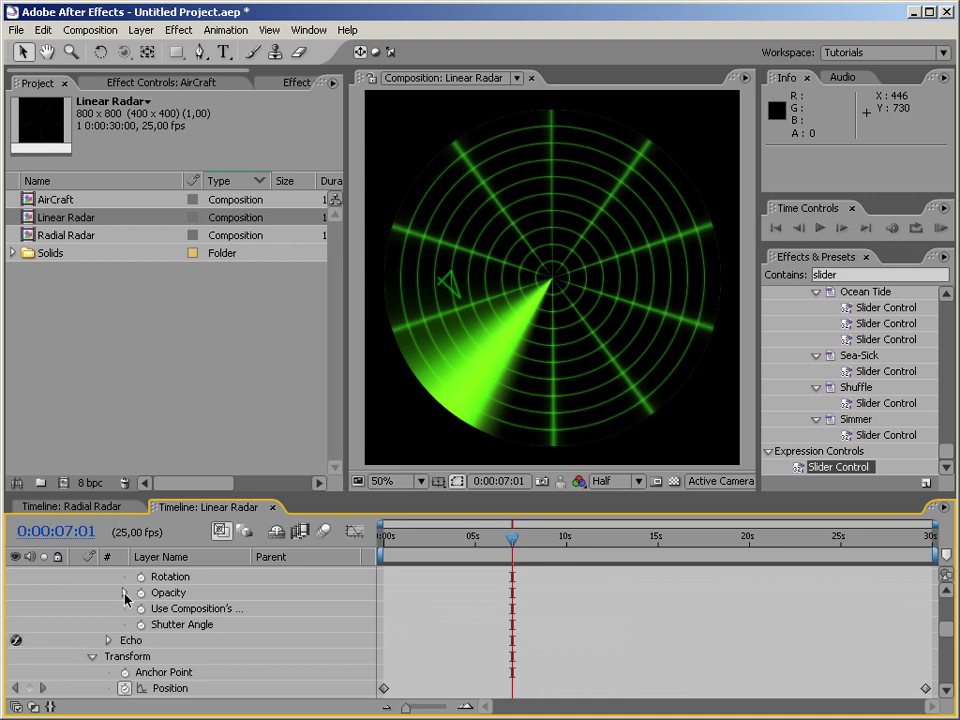
{"action": "scroll", "coordinate": [924, 630], "scroll_direction": "up", "scroll_amount": 5}
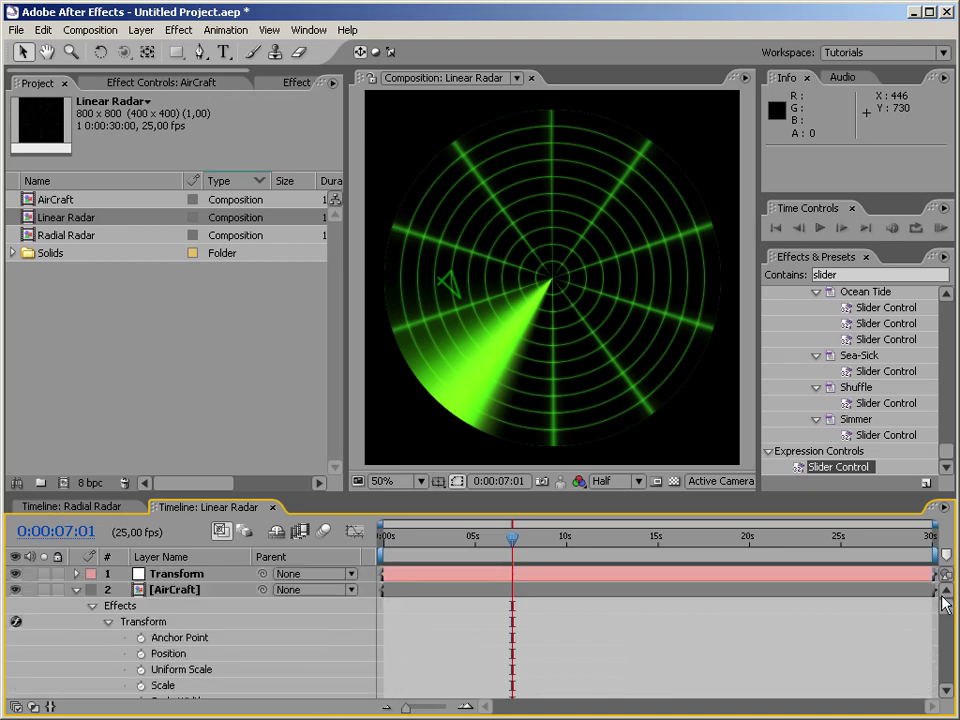
{"action": "left_click", "coordinate": [77, 591]}
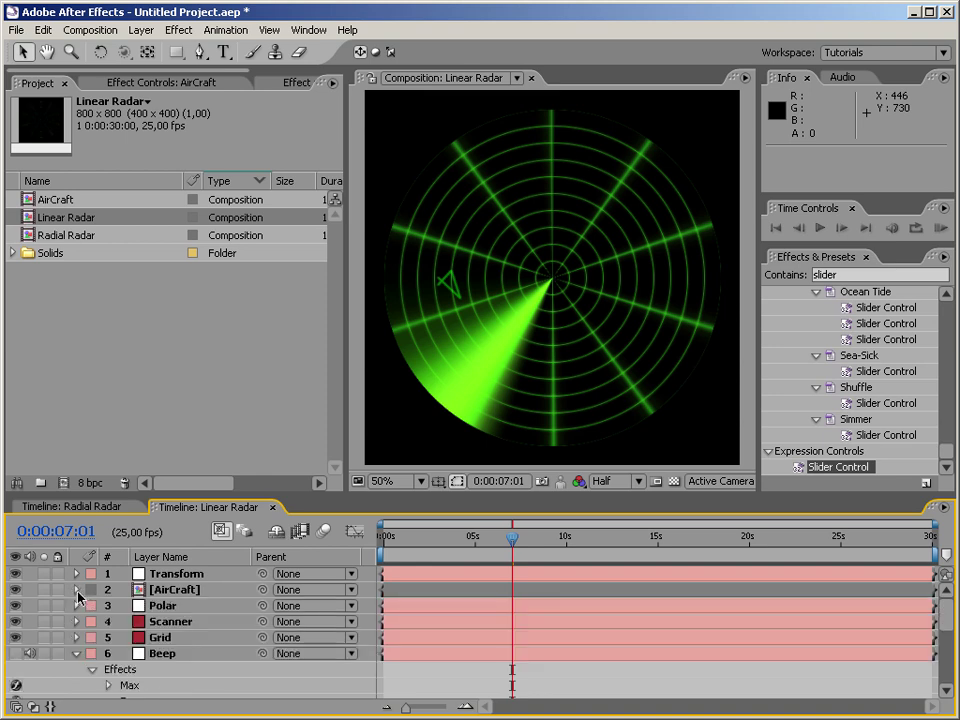
{"action": "left_click", "coordinate": [78, 656]}
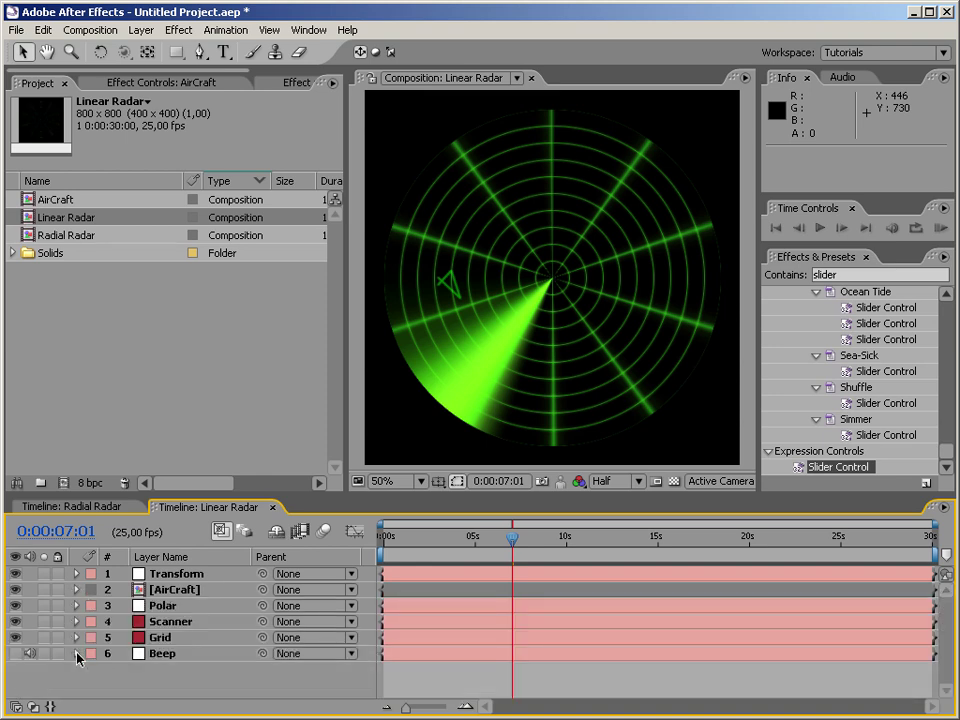
{"action": "left_click", "coordinate": [499, 539]}
{"action": "left_click_drag", "start_coordinate": [499, 539], "coordinate": [535, 541]}
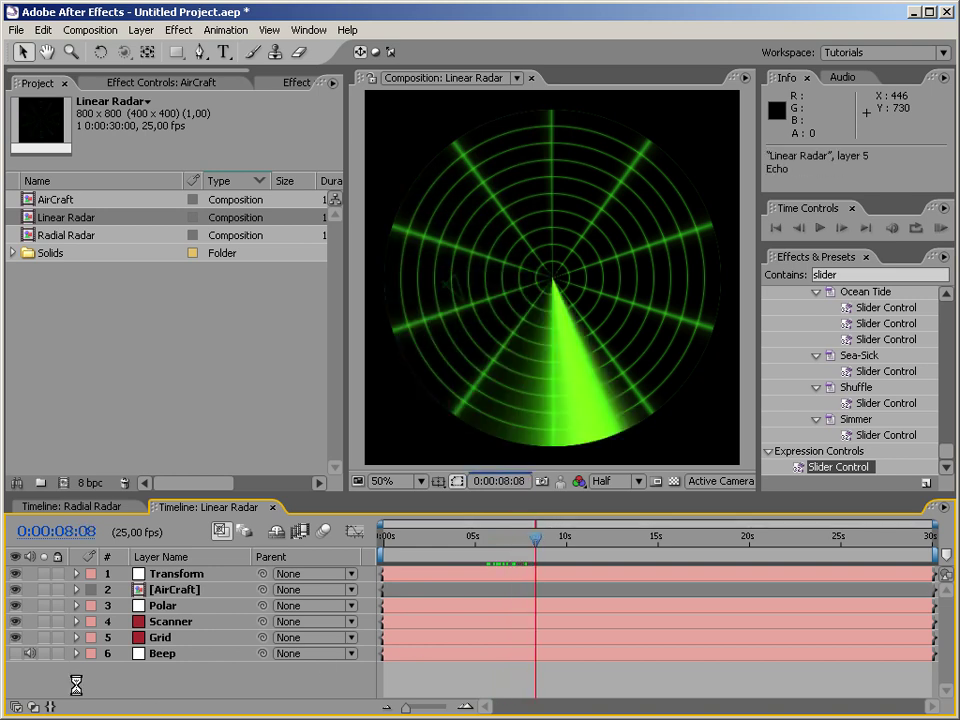
Turn on the Beep layer's visibility, then collapse its properties and preview the composition from about 0:00:00:08.
{"action": "left_click", "coordinate": [17, 654]}
{"action": "left_click_drag", "start_coordinate": [535, 541], "coordinate": [435, 545]}
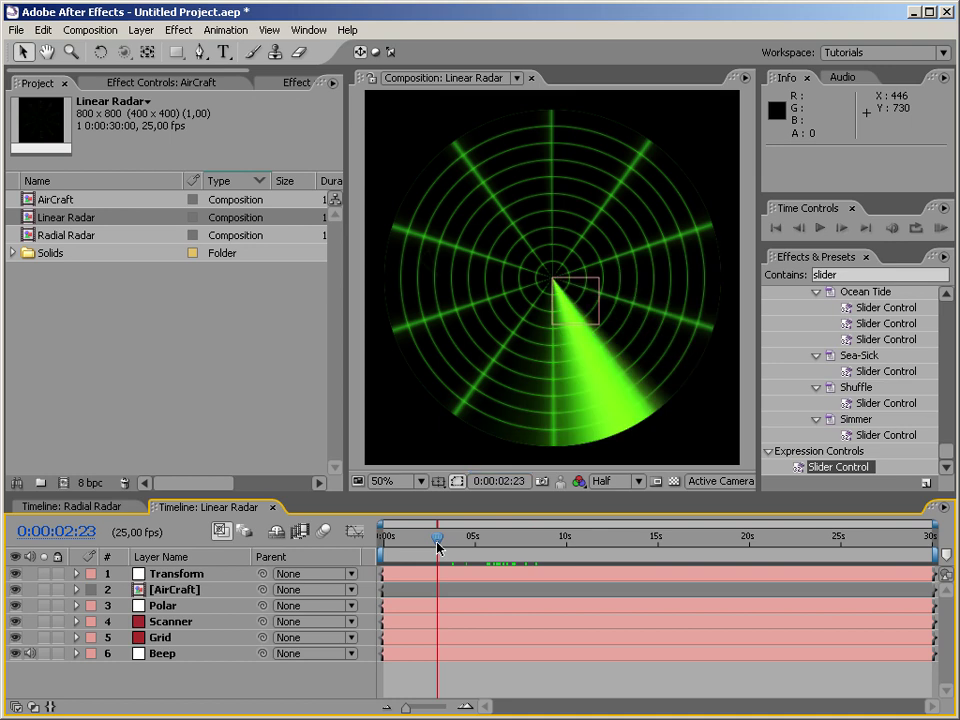
{"action": "left_click", "coordinate": [181, 592]}
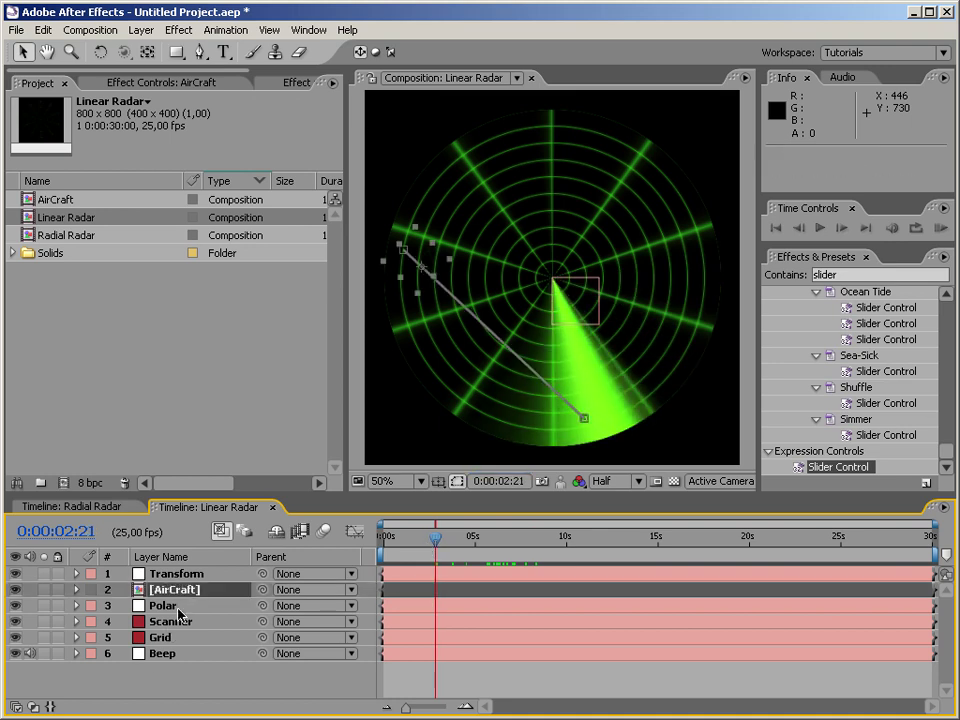
{"action": "left_click", "coordinate": [77, 655]}
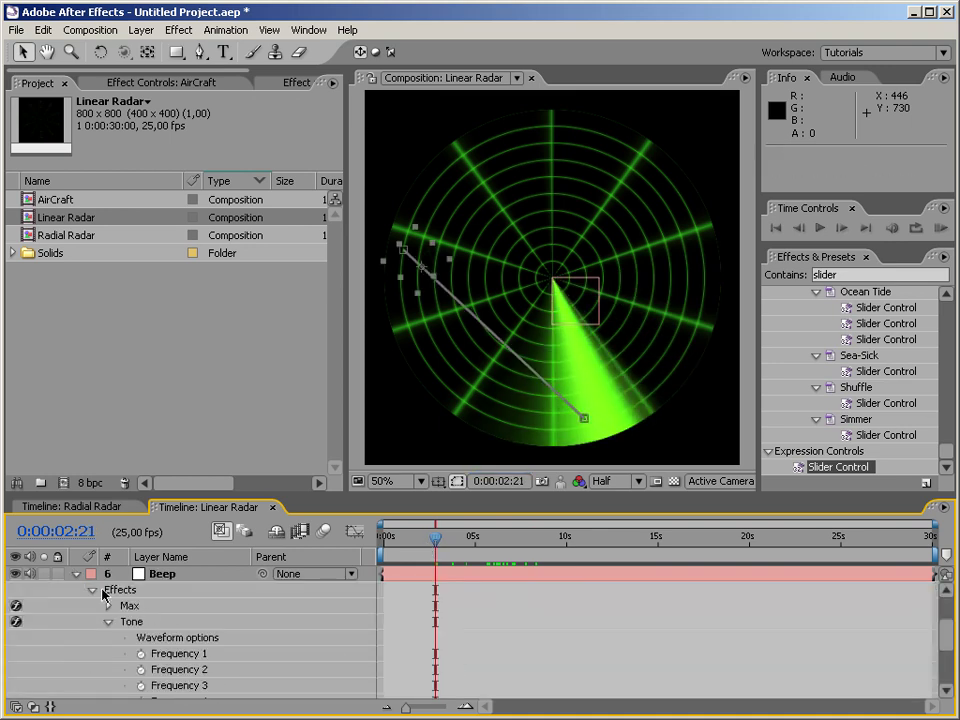
{"action": "left_click", "coordinate": [107, 622]}
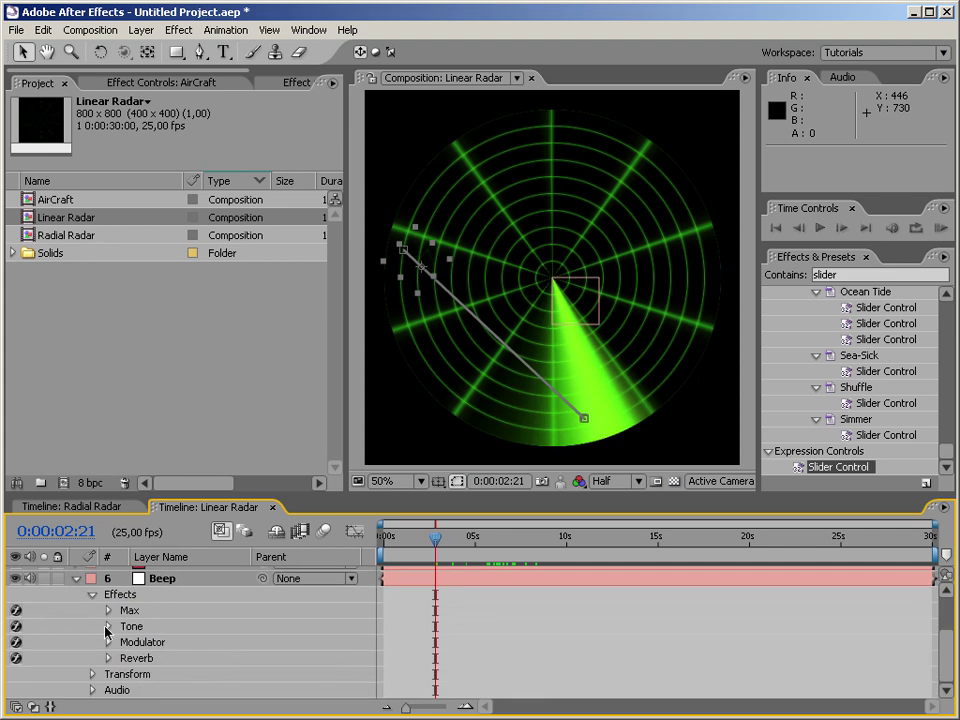
{"action": "left_click", "coordinate": [77, 580]}
{"action": "left_click_drag", "start_coordinate": [440, 548], "coordinate": [393, 547]}
{"action": "key", "text": "KP_0"}
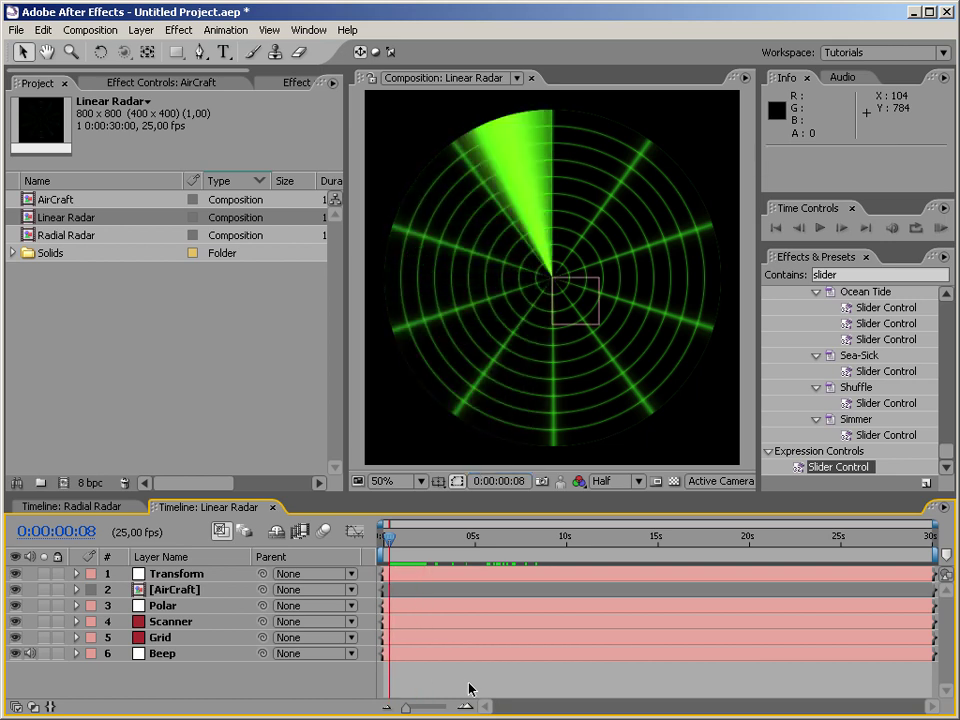
Create a new composition with a width and height of 800 pixels.
{"action": "left_click", "coordinate": [70, 262]}
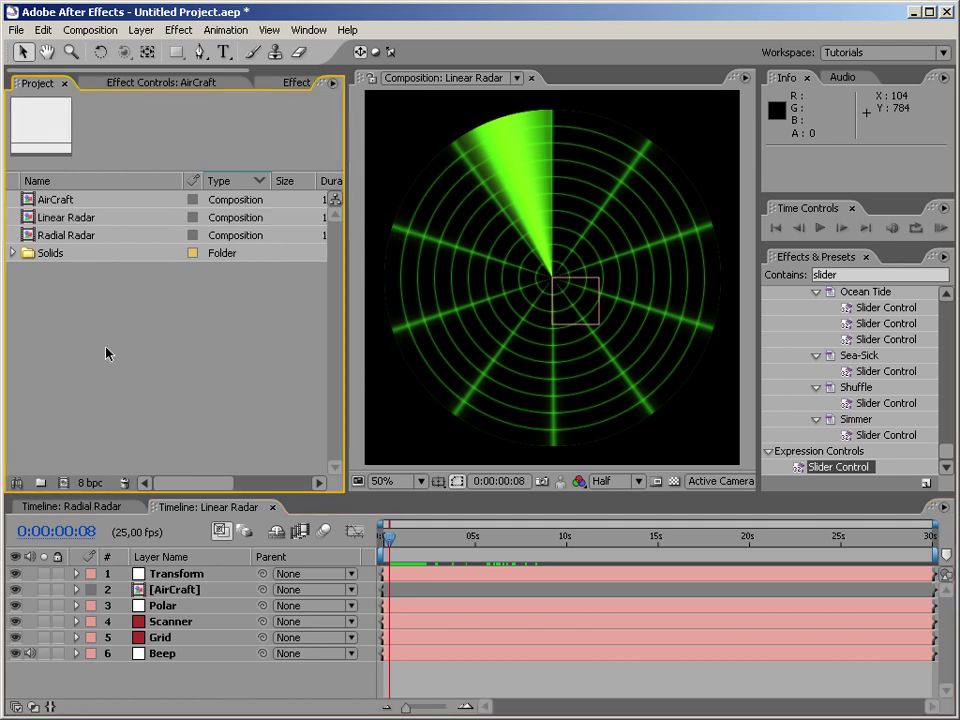
{"action": "left_click", "coordinate": [46, 241]}
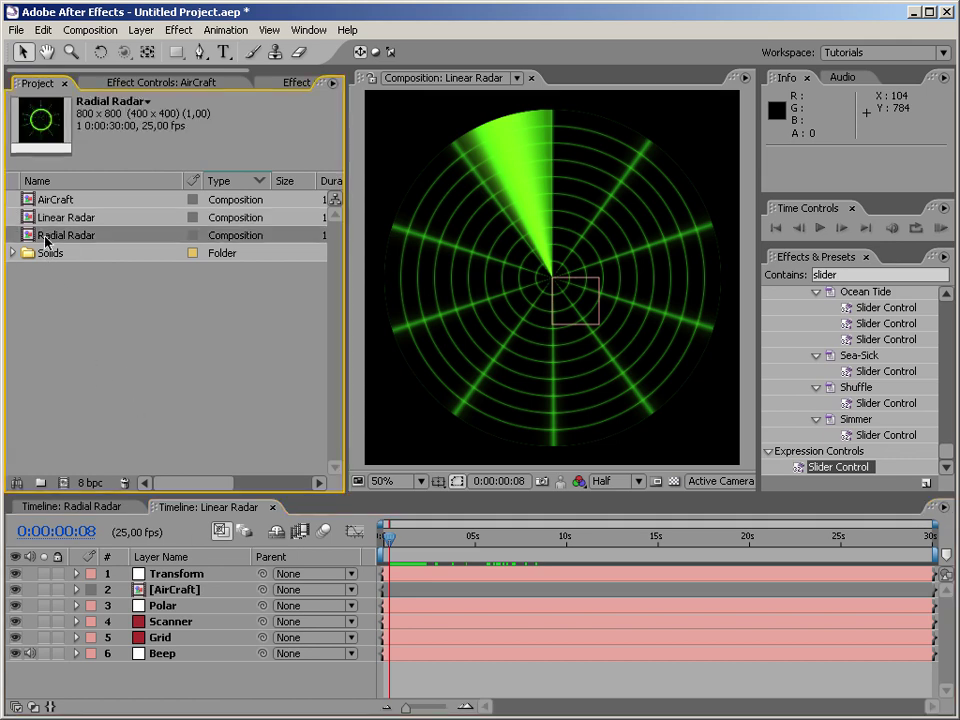
{"action": "left_click", "coordinate": [116, 339]}
{"action": "right_click", "coordinate": [116, 340]}
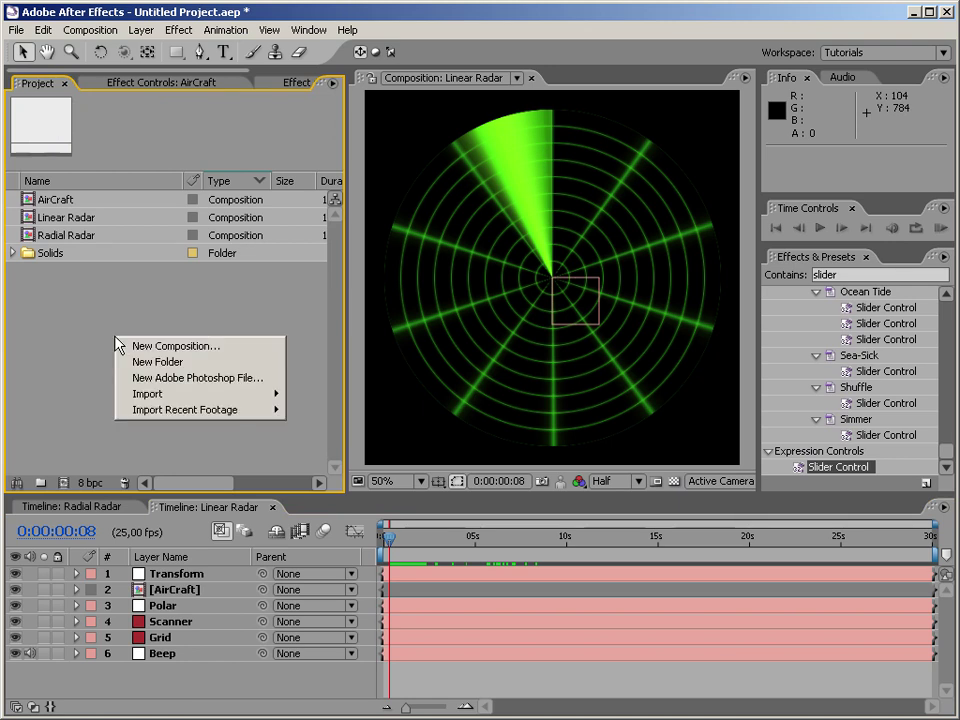
{"action": "left_click", "coordinate": [128, 346]}
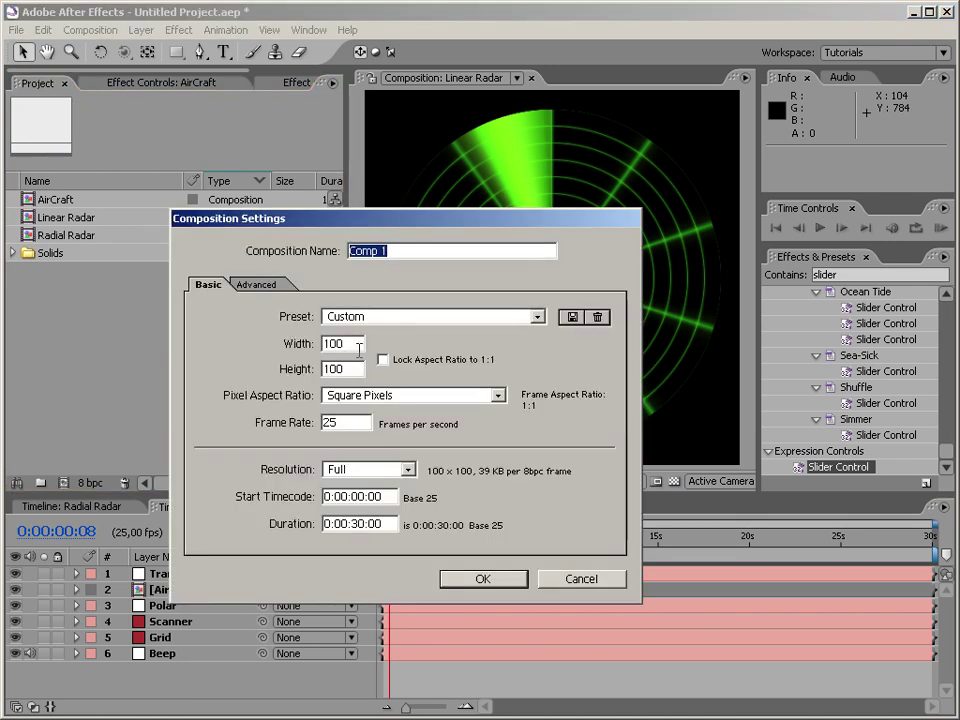
{"action": "double_click", "coordinate": [358, 348]}
{"action": "type", "text": "800"}
{"action": "key", "text": "Tab"}
{"action": "type", "text": "800"}
{"action": "key", "text": "Return"}
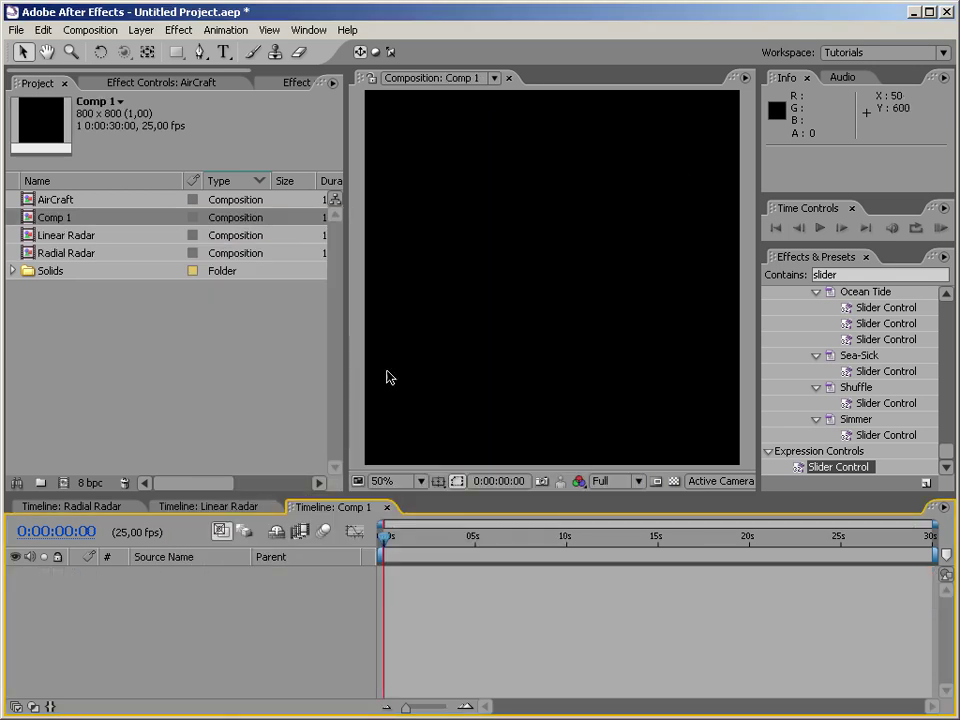
Rename the new Comp 1 composition as Landscape.
{"action": "left_click", "coordinate": [66, 224]}
{"action": "key", "text": "Return"}
{"action": "type", "text": "La"}
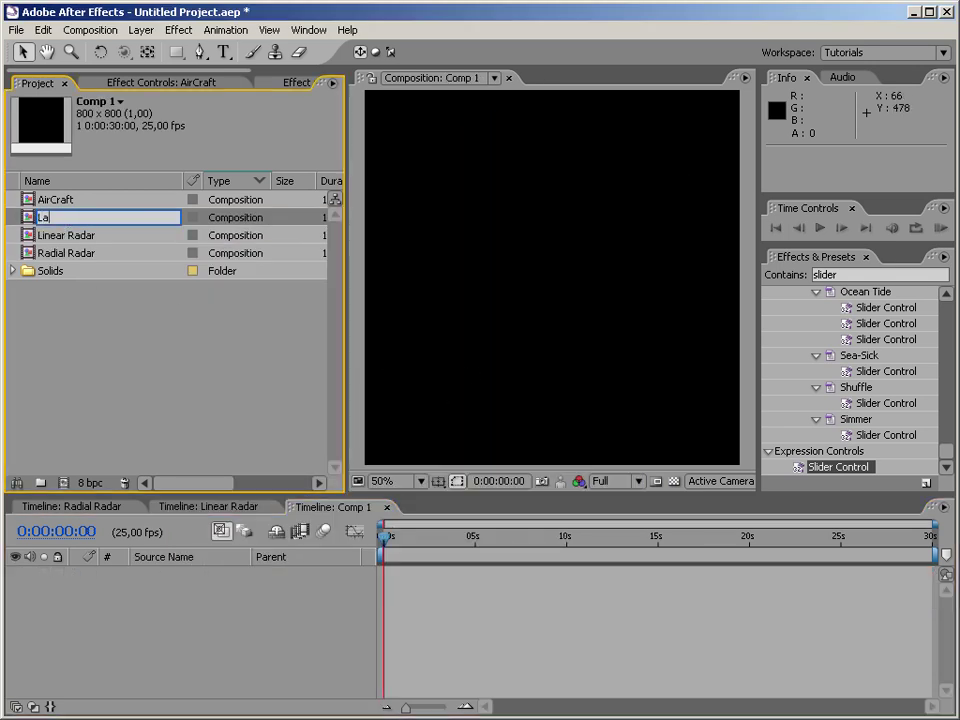
{"action": "type", "text": "ndscape"}
{"action": "key", "text": "Return"}
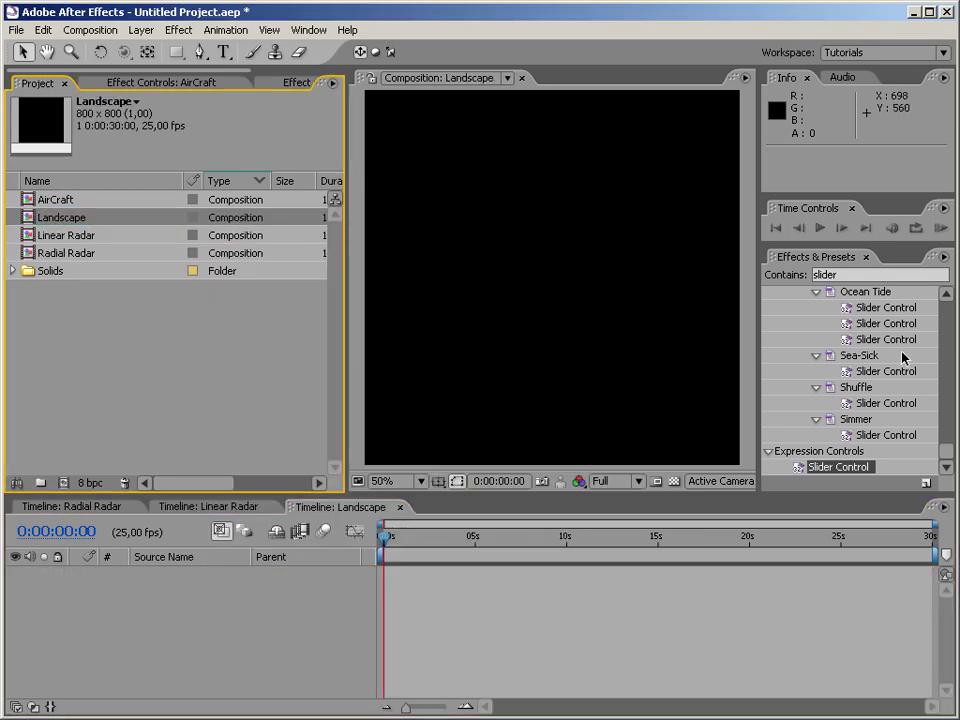
Add a medium gray-red solid to the Landscape composition and apply the Fractal Noise effect to it.
{"action": "right_click", "coordinate": [527, 311]}
{"action": "mouse_move", "coordinate": [555, 316]}
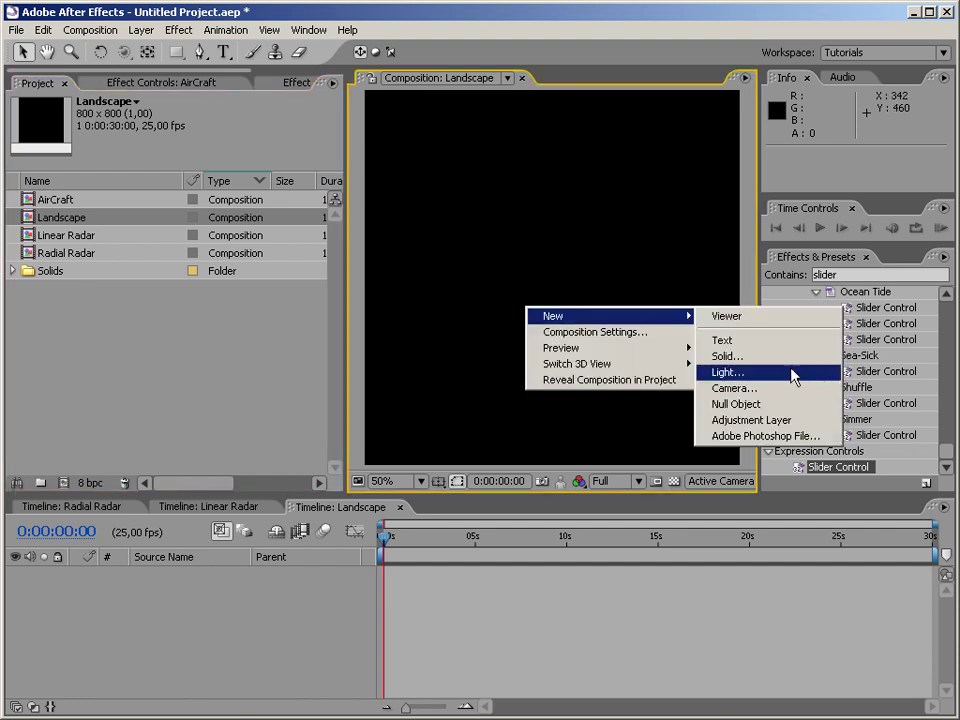
{"action": "left_click", "coordinate": [727, 356]}
{"action": "left_click", "coordinate": [514, 431]}
{"action": "left_click", "coordinate": [846, 274]}
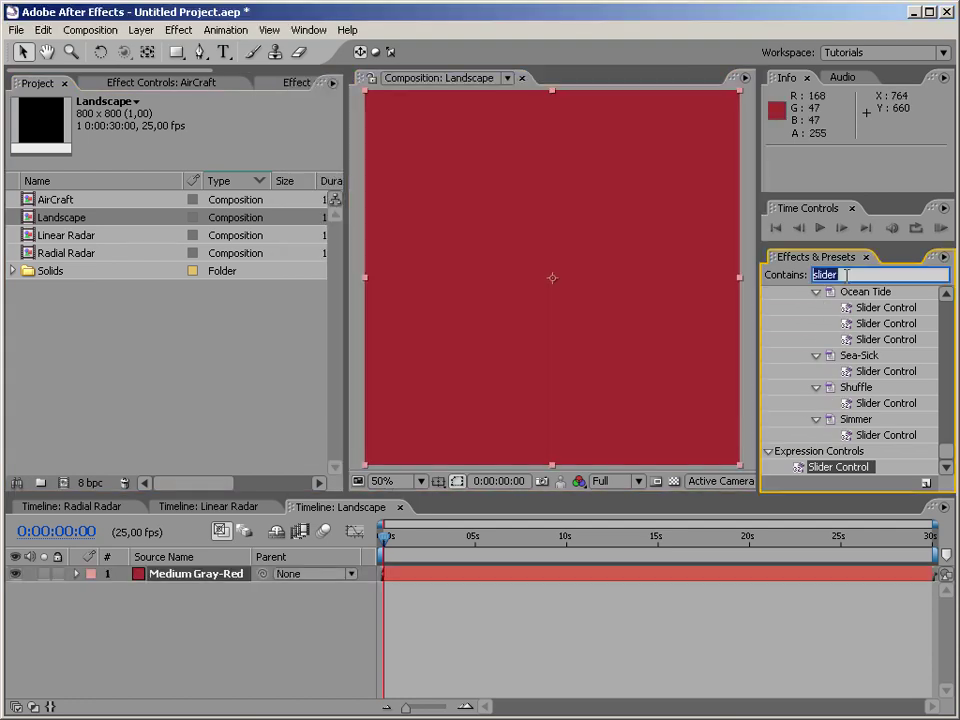
{"action": "type", "text": "fr"}
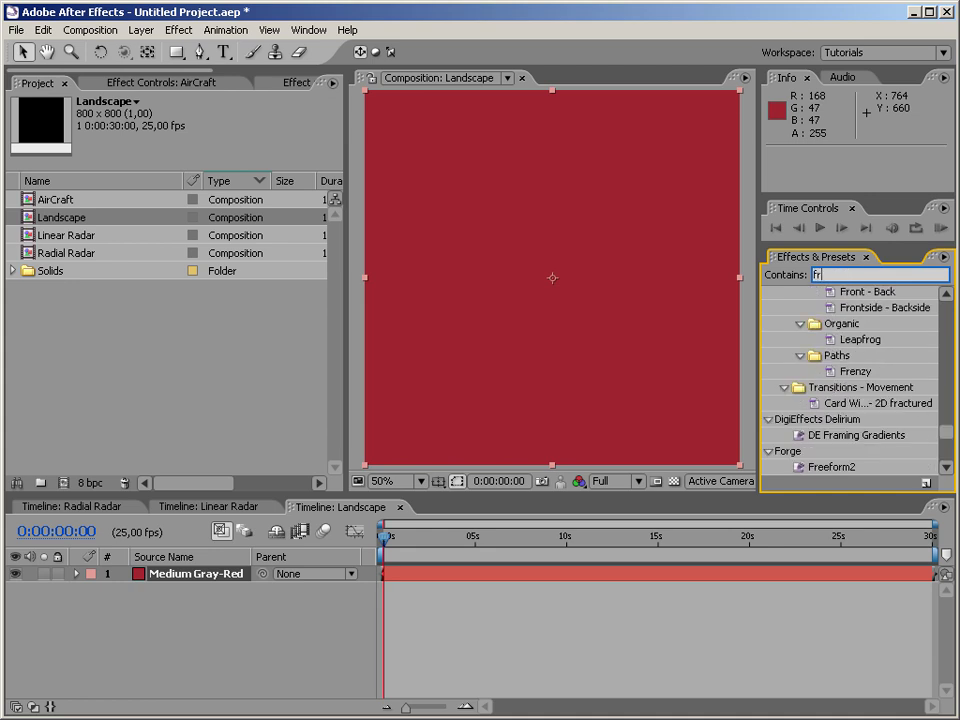
{"action": "type", "text": "actal n"}
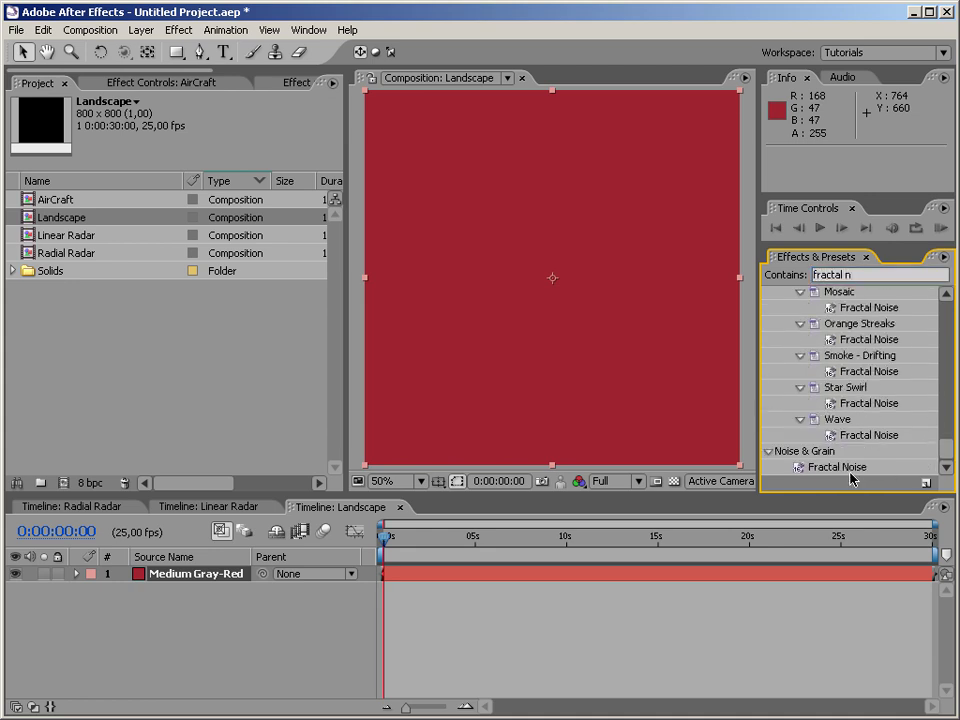
{"action": "left_click_drag", "start_coordinate": [805, 467], "coordinate": [563, 372]}
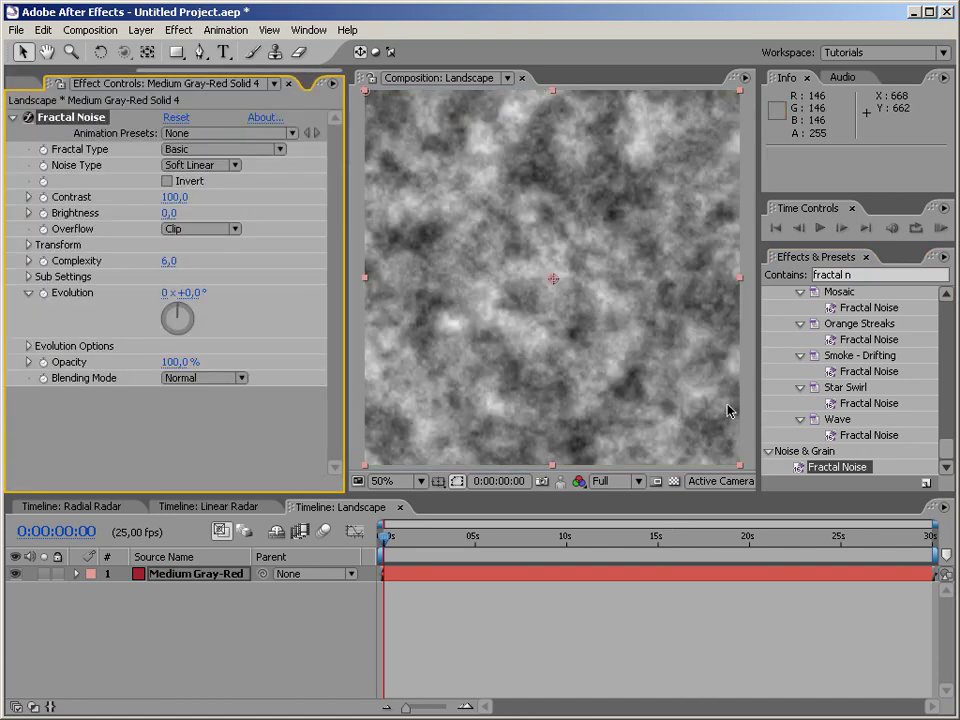
Apply the Threshold effect to the Landscape solid after Fractal Noise and set its Level to 161.
{"action": "key", "text": "ctrl+5"}
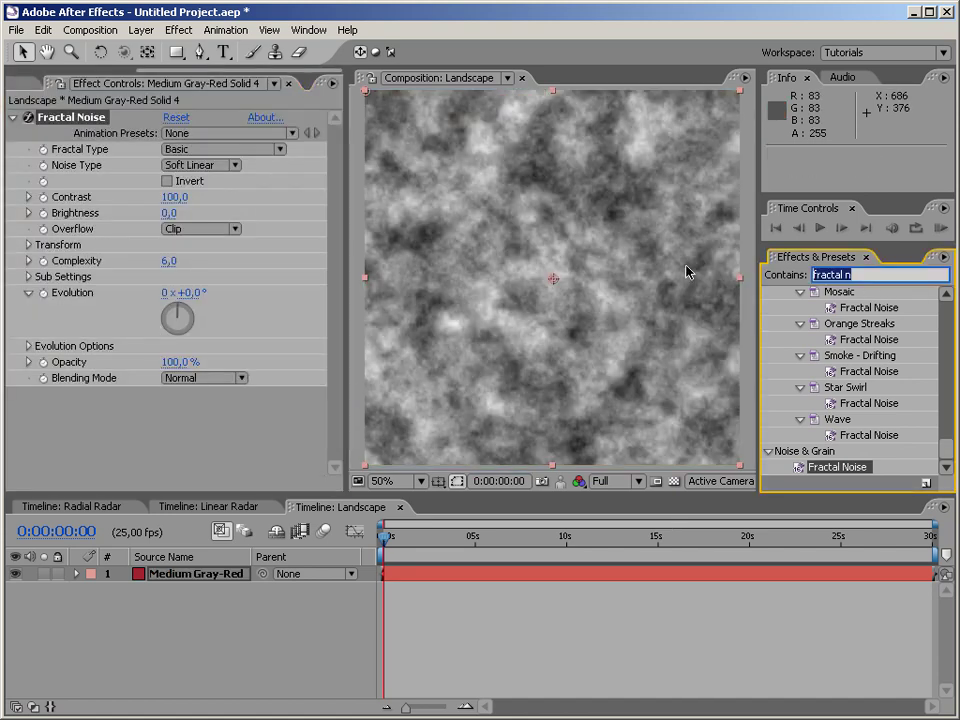
{"action": "type", "text": "thres"}
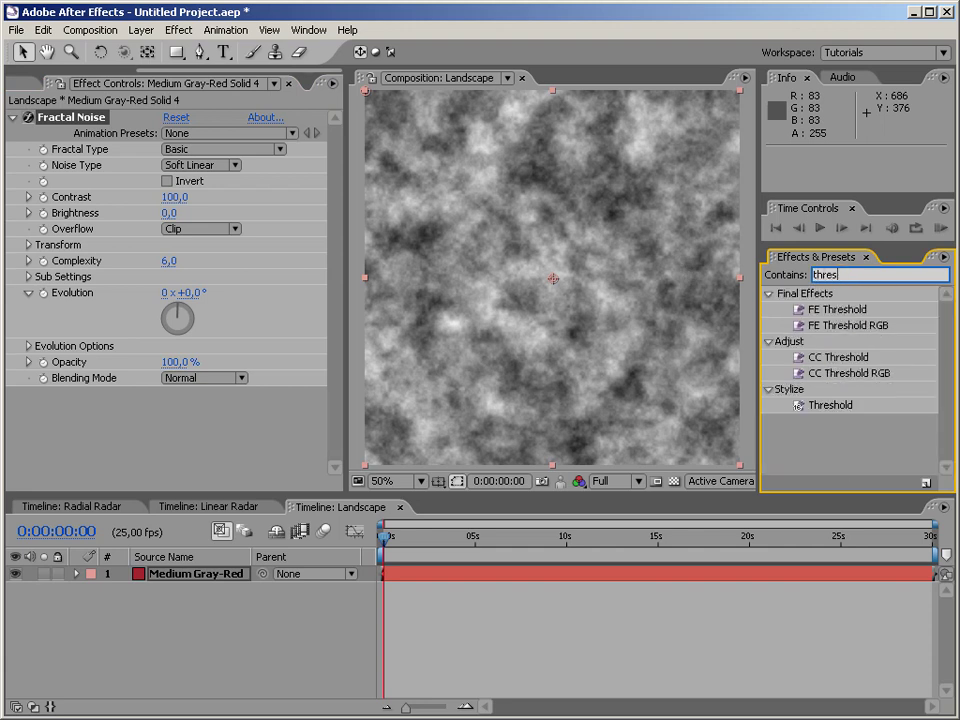
{"action": "left_click_drag", "start_coordinate": [832, 405], "coordinate": [525, 396]}
{"action": "mouse_move", "coordinate": [170, 430]}
{"action": "left_mouse_down"}
{"action": "mouse_move", "coordinate": [110, 430]}
{"action": "mouse_move", "coordinate": [230, 430]}
{"action": "mouse_move", "coordinate": [186, 430]}
{"action": "left_mouse_up"}
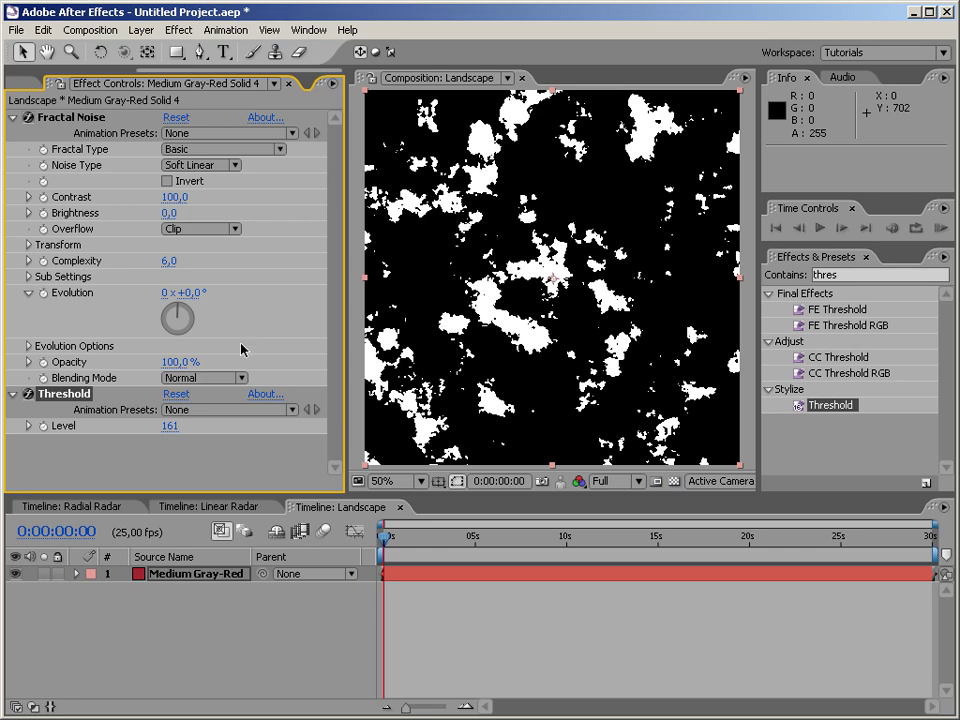
Duplicate the Radial Radar composition and name the copy Radial Landscpe Radar.
{"action": "left_click_drag", "start_coordinate": [126, 66], "coordinate": [7, 79]}
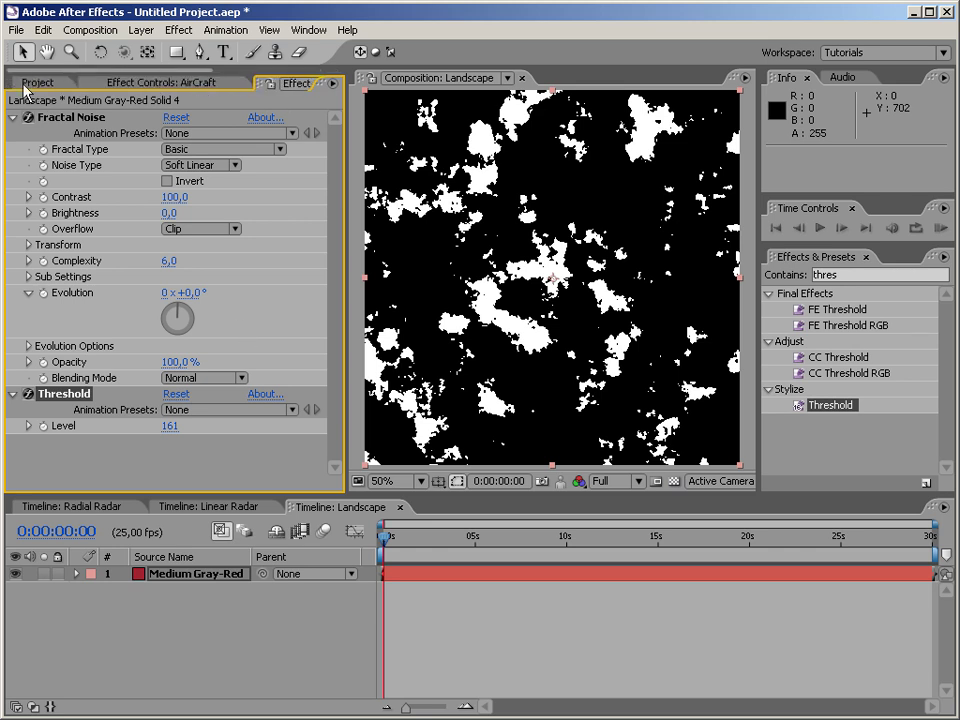
{"action": "left_click", "coordinate": [37, 82]}
{"action": "left_click", "coordinate": [66, 302]}
{"action": "left_click", "coordinate": [62, 256]}
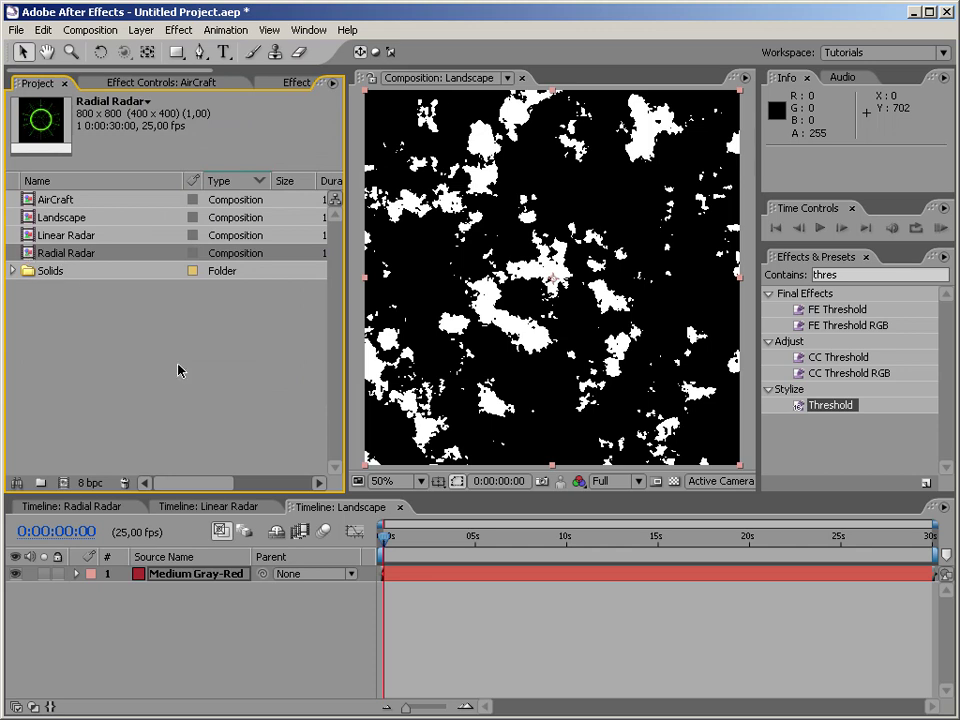
{"action": "key", "text": "ctrl+d"}
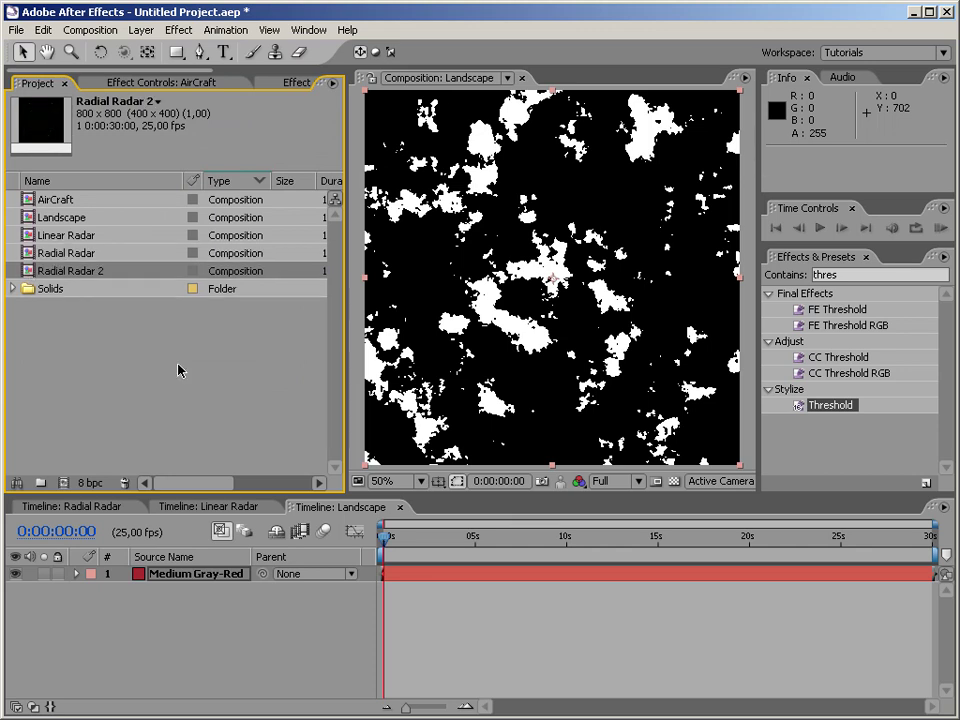
{"action": "key", "text": "Return"}
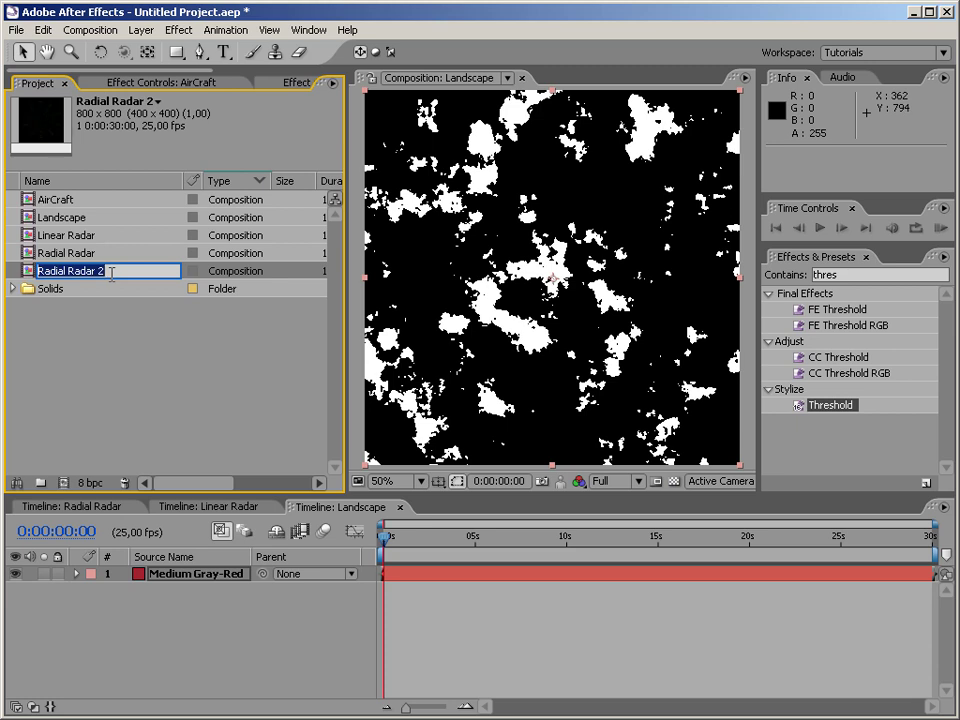
{"action": "left_click", "coordinate": [112, 272]}
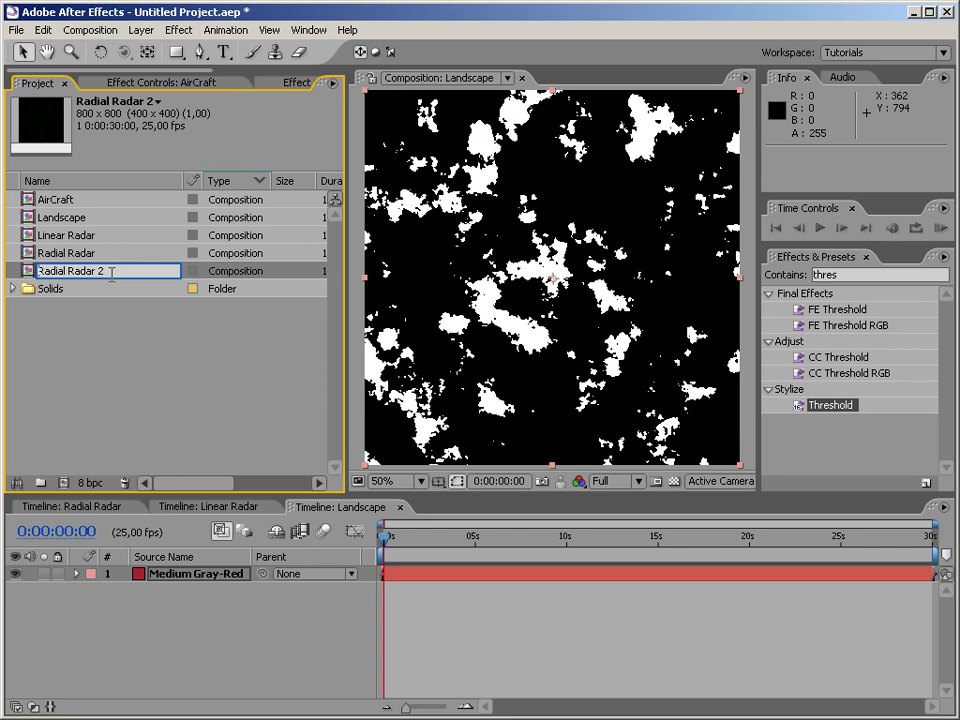
{"action": "key", "text": "Home"}
{"action": "key", "text": "ctrl+shift+Right"}
{"action": "key", "text": "Right"}
{"action": "type", "text": "Landscpe"}
{"action": "key", "text": "Return"}
Open the Radial Landscpe Radar composition and add the Landscape composition as a layer between Polar and Scanner.
{"action": "double_click", "coordinate": [60, 253]}
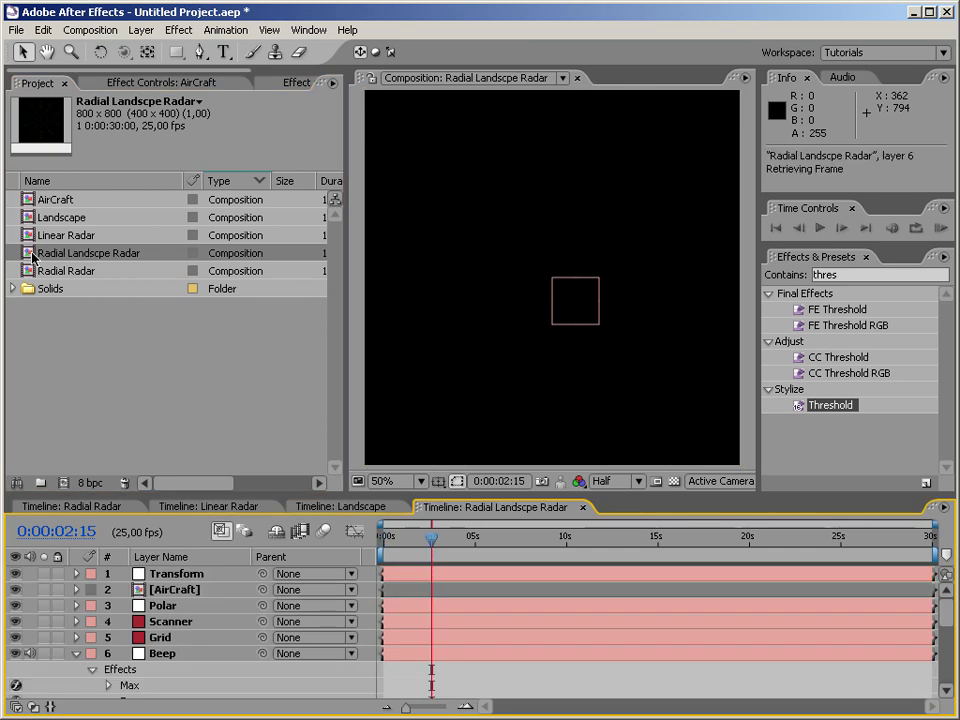
{"action": "left_click", "coordinate": [167, 443]}
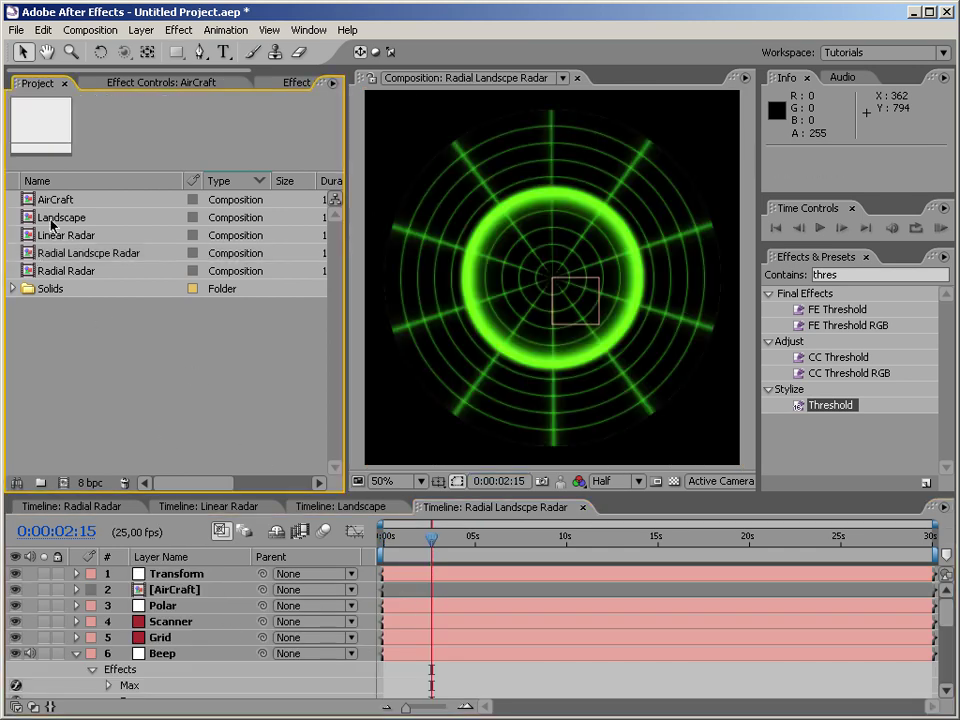
{"action": "left_click", "coordinate": [50, 217]}
{"action": "left_click_drag", "start_coordinate": [35, 226], "coordinate": [165, 626]}
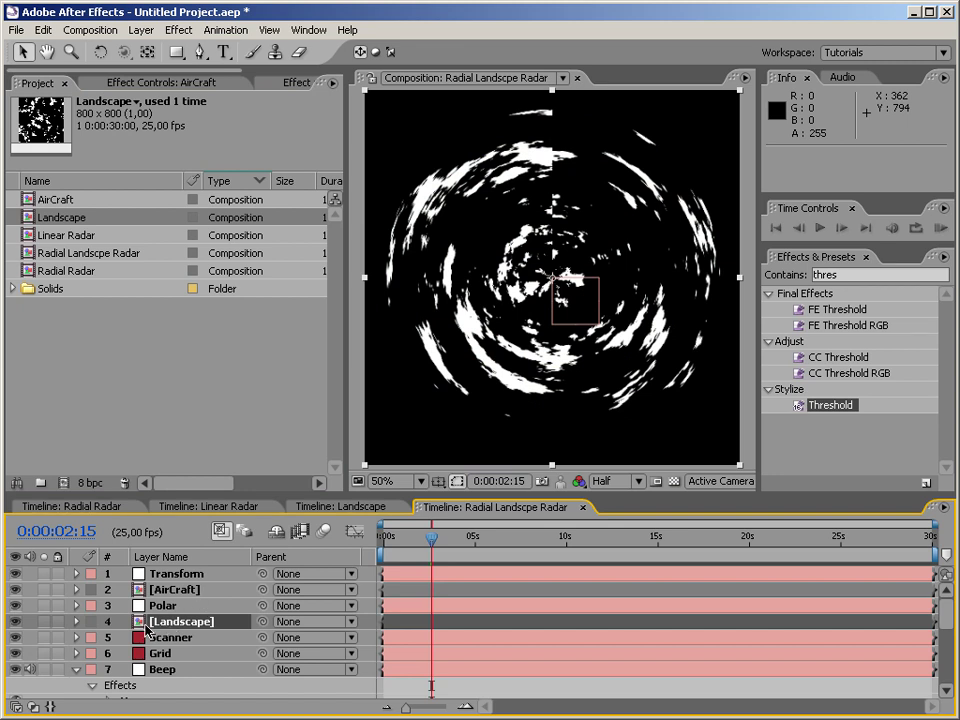
Set the Scanner layer's track matte to Luma Matte "[Landscape]" and scrub to 0:00:03:11 to check the masked scan.
{"action": "left_click", "coordinate": [29, 708]}
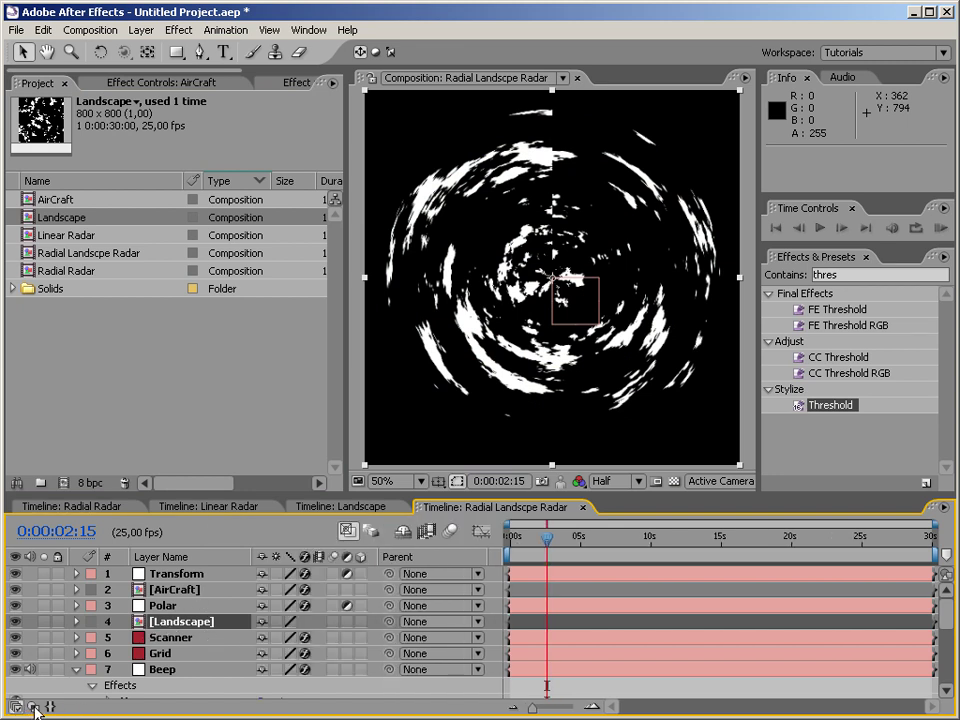
{"action": "left_click", "coordinate": [34, 707]}
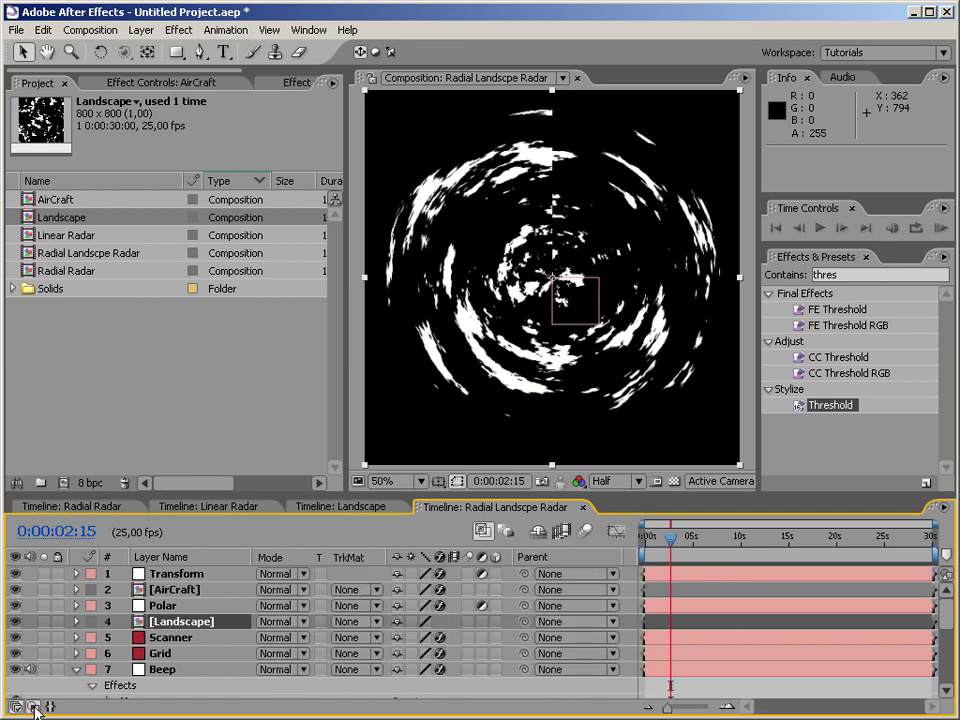
{"action": "left_click", "coordinate": [143, 640]}
{"action": "left_click", "coordinate": [201, 622]}
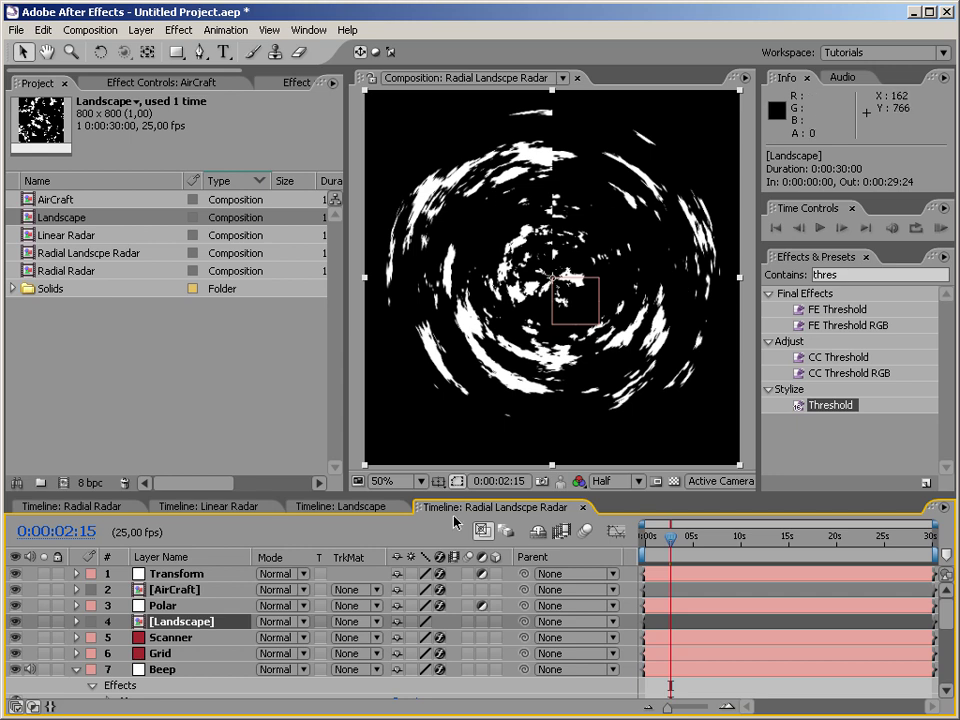
{"action": "left_click", "coordinate": [350, 622]}
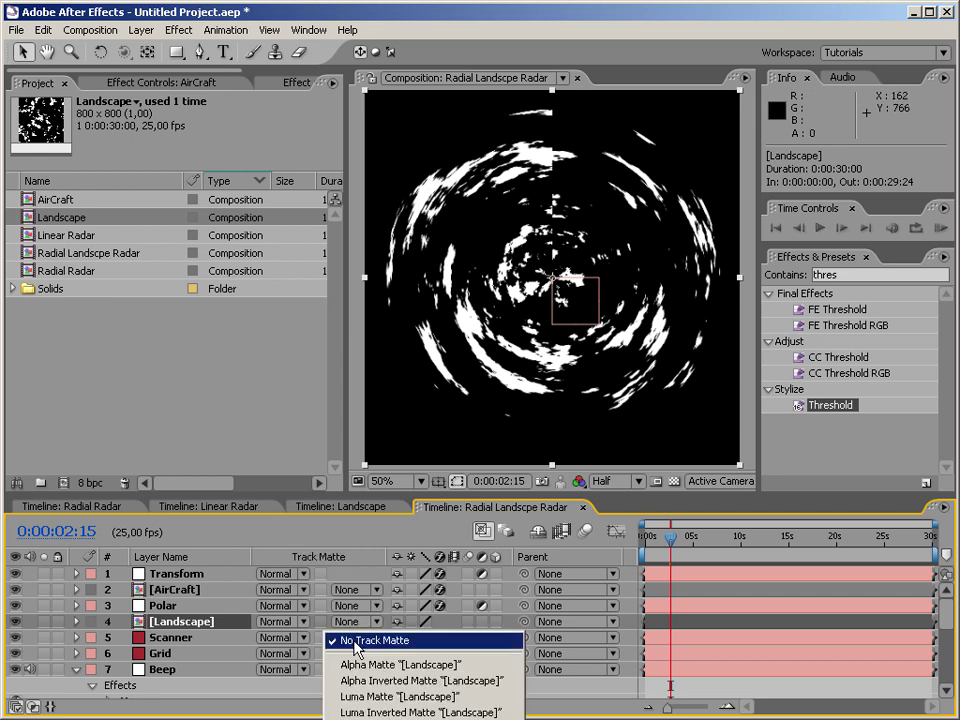
{"action": "left_click", "coordinate": [368, 697]}
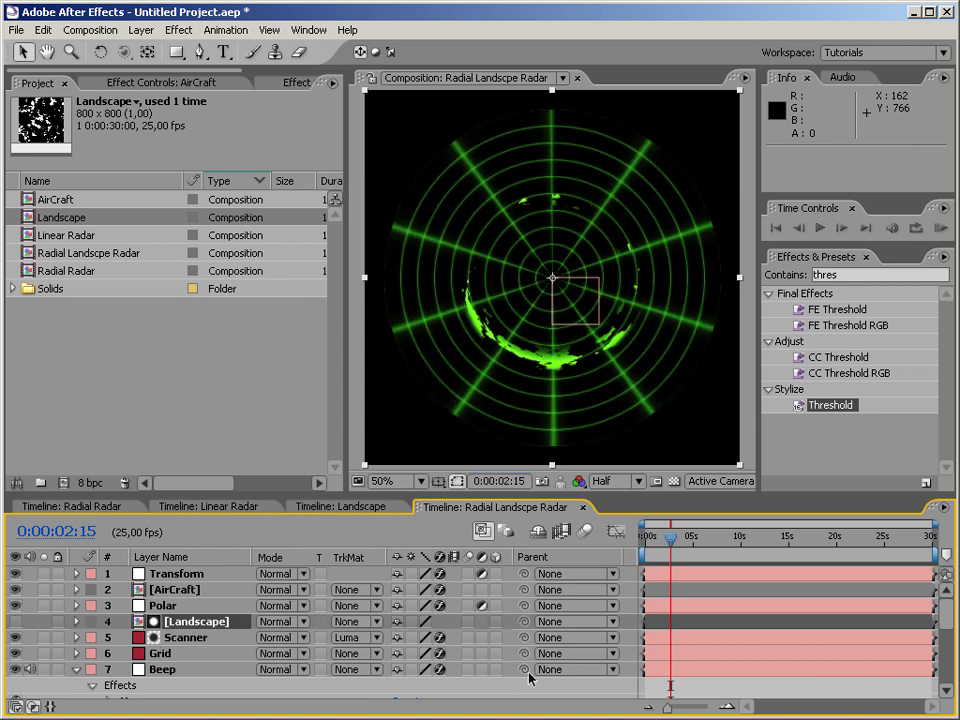
{"action": "left_click_drag", "start_coordinate": [675, 541], "coordinate": [684, 541]}
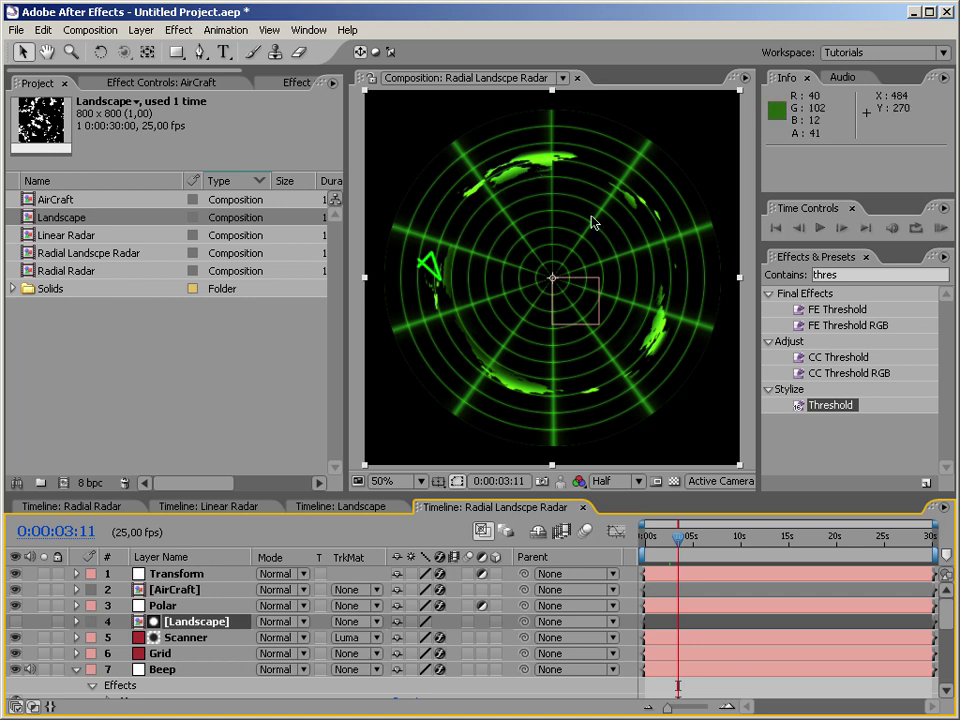
Add the Landscape composition to the timeline a second time and place it directly below the Grid layer.
{"action": "left_click_drag", "start_coordinate": [55, 217], "coordinate": [158, 654]}
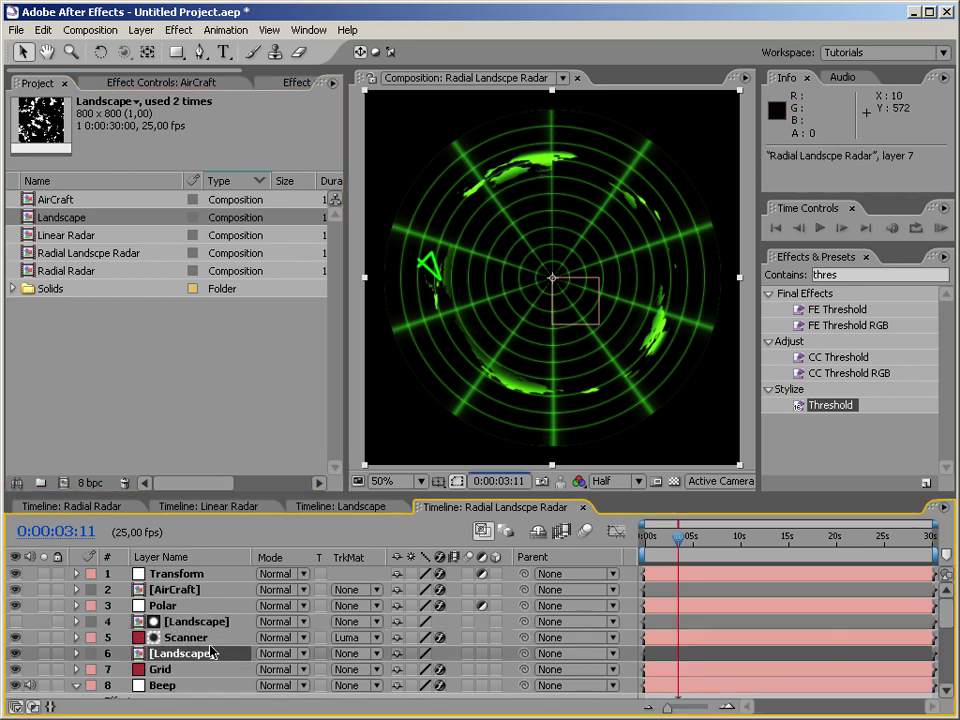
{"action": "left_click", "coordinate": [841, 273]}
{"action": "left_click_drag", "start_coordinate": [178, 653], "coordinate": [200, 676]}
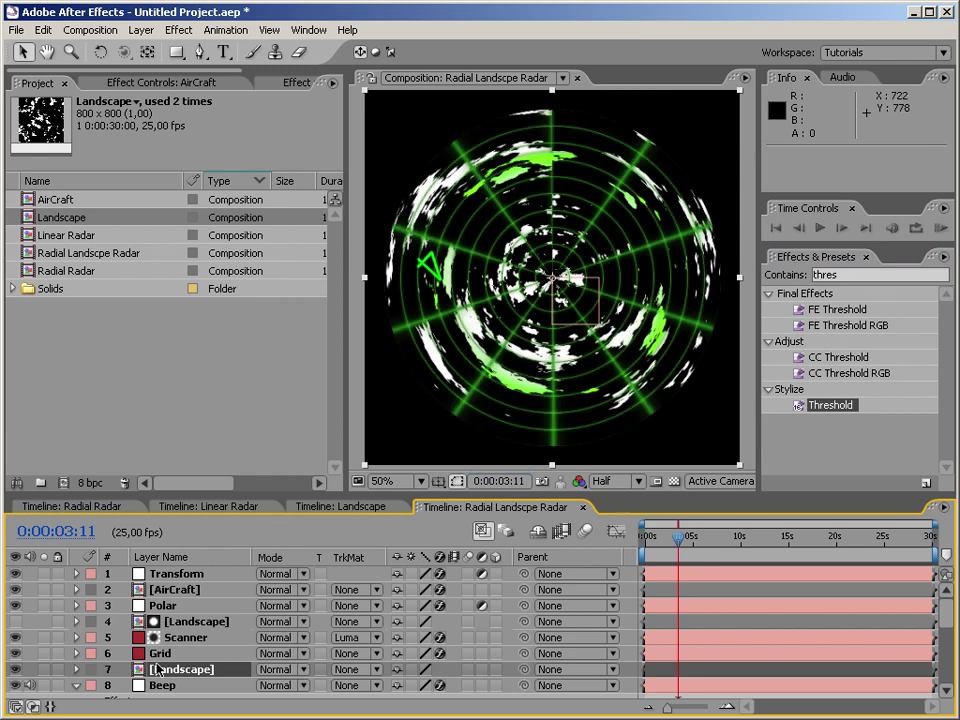
Set the Opacity of the Landscape layer below Grid to 30%.
{"action": "key", "text": "t"}
{"action": "left_click", "coordinate": [400, 685]}
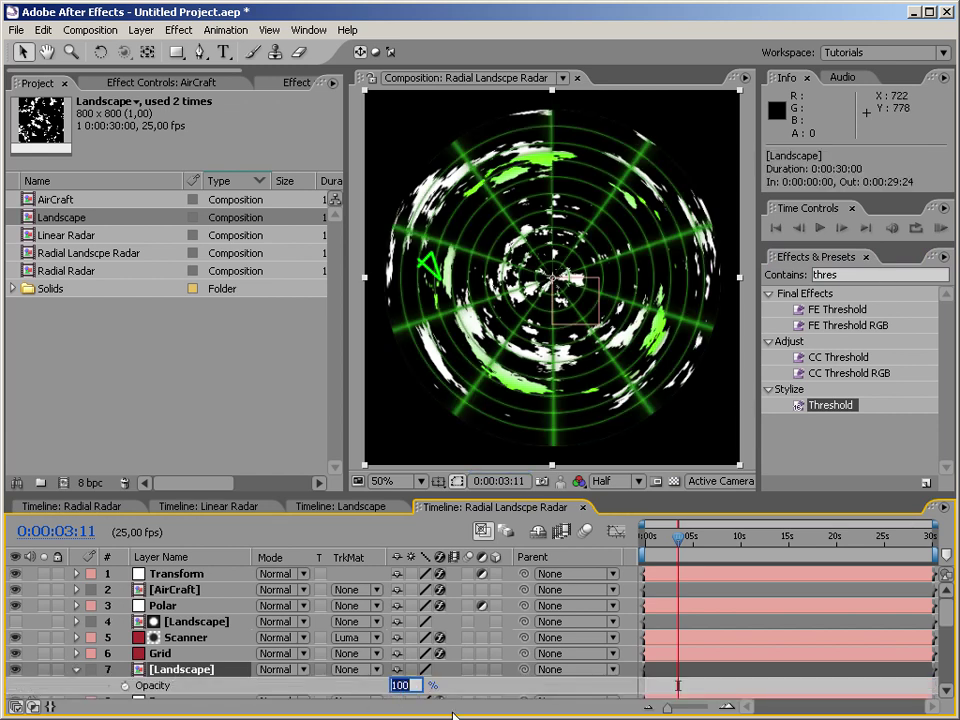
{"action": "type", "text": "50"}
{"action": "key", "text": "Return"}
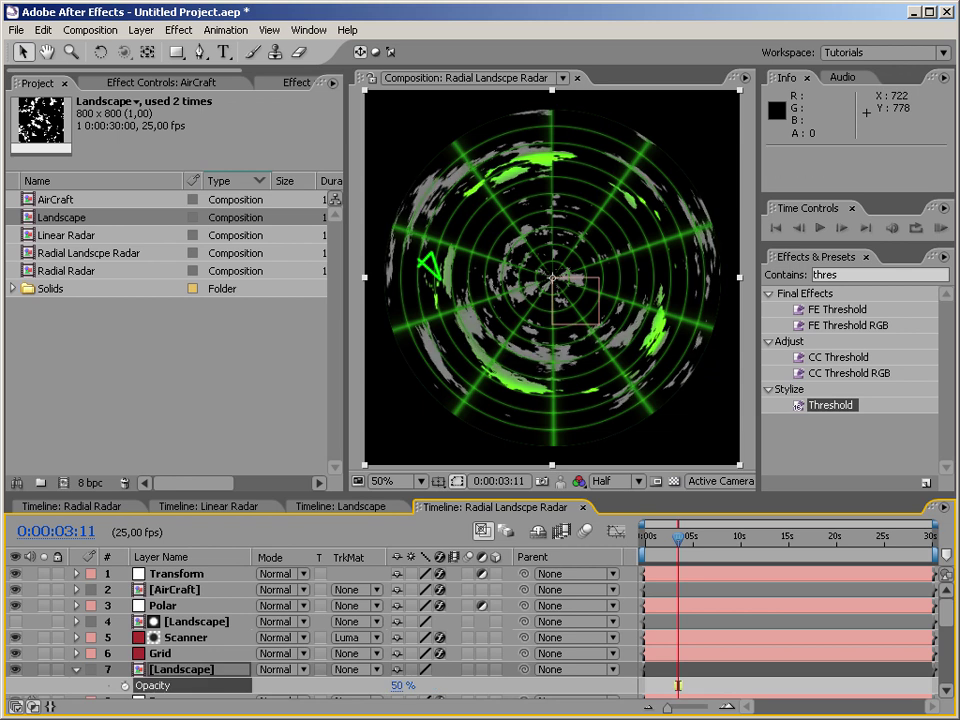
{"action": "left_click", "coordinate": [397, 685]}
{"action": "type", "text": "30"}
{"action": "key", "text": "Return"}
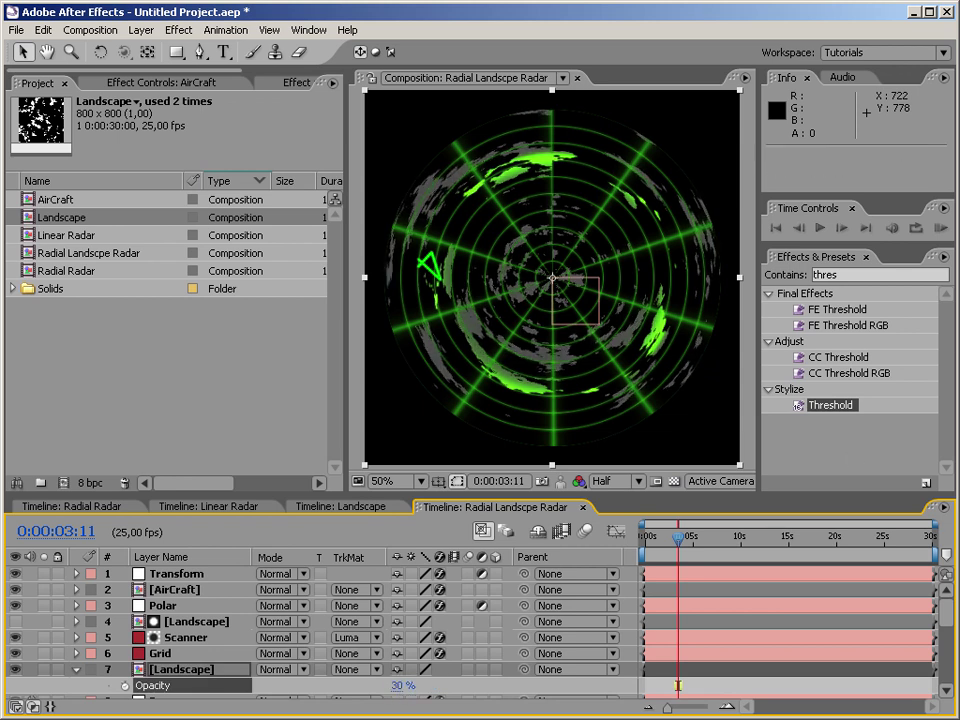
Set the opacity of the Landscape layer below Grid to 100% and apply the Hue/Saturation effect to it.
{"action": "left_click", "coordinate": [886, 277]}
{"action": "type", "text": "hue"}
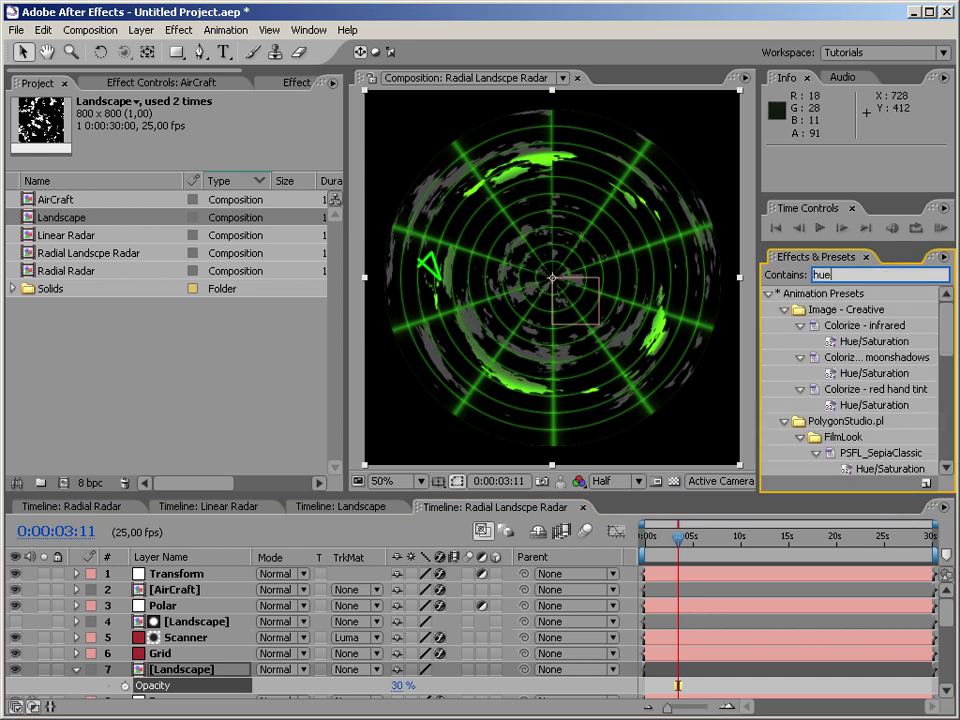
{"action": "left_click", "coordinate": [767, 293]}
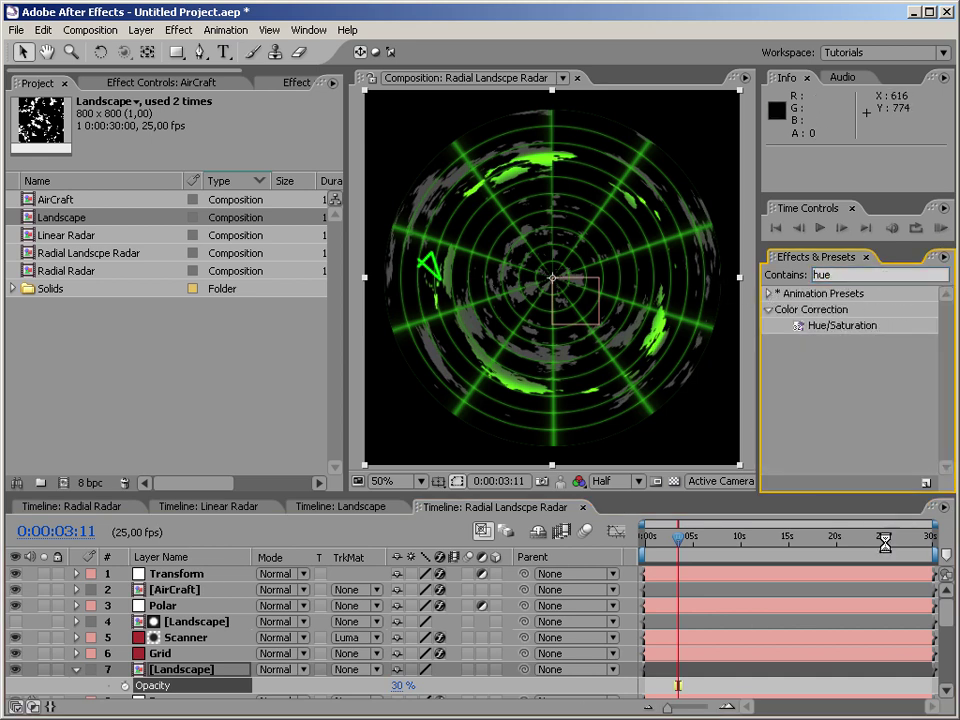
{"action": "left_click", "coordinate": [398, 686]}
{"action": "type", "text": "100"}
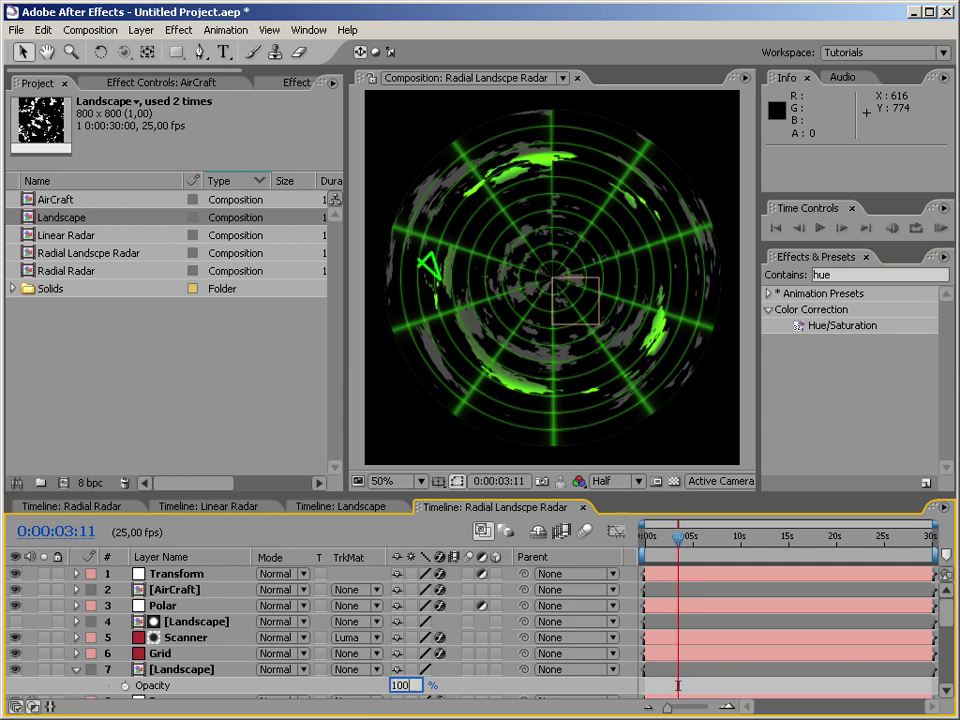
{"action": "key", "text": "Return"}
{"action": "left_click_drag", "start_coordinate": [812, 326], "coordinate": [122, 686]}
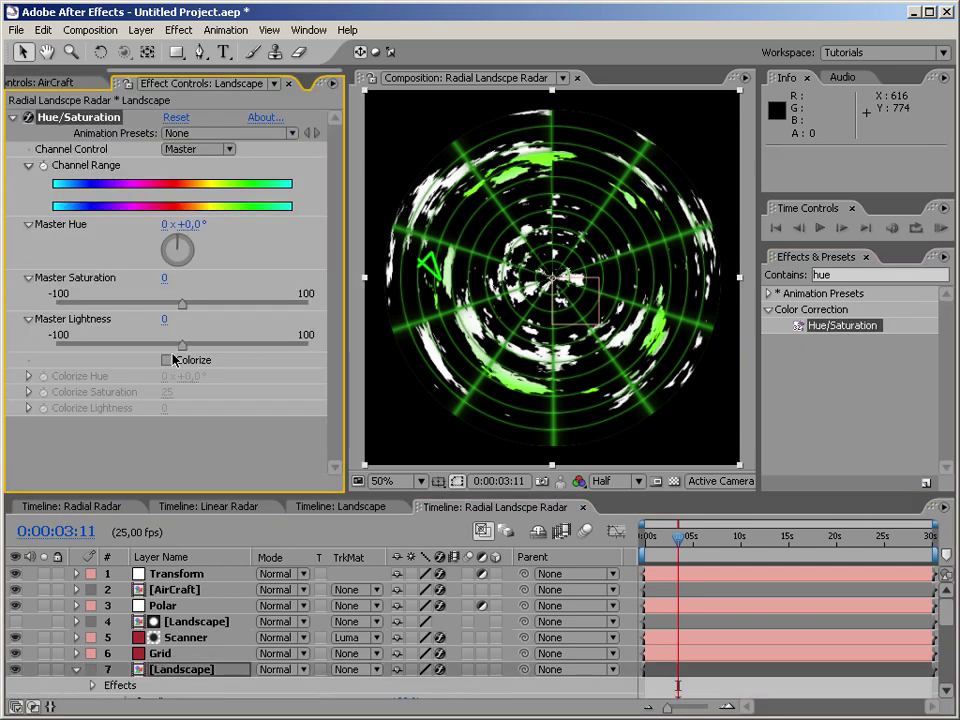
Colorize the Landscape layer below Grid with Colorize Hue -182°, Colorize Saturation 44 and Colorize Lightness -72.
{"action": "left_click", "coordinate": [167, 359]}
{"action": "left_click_drag", "start_coordinate": [164, 410], "coordinate": [120, 410]}
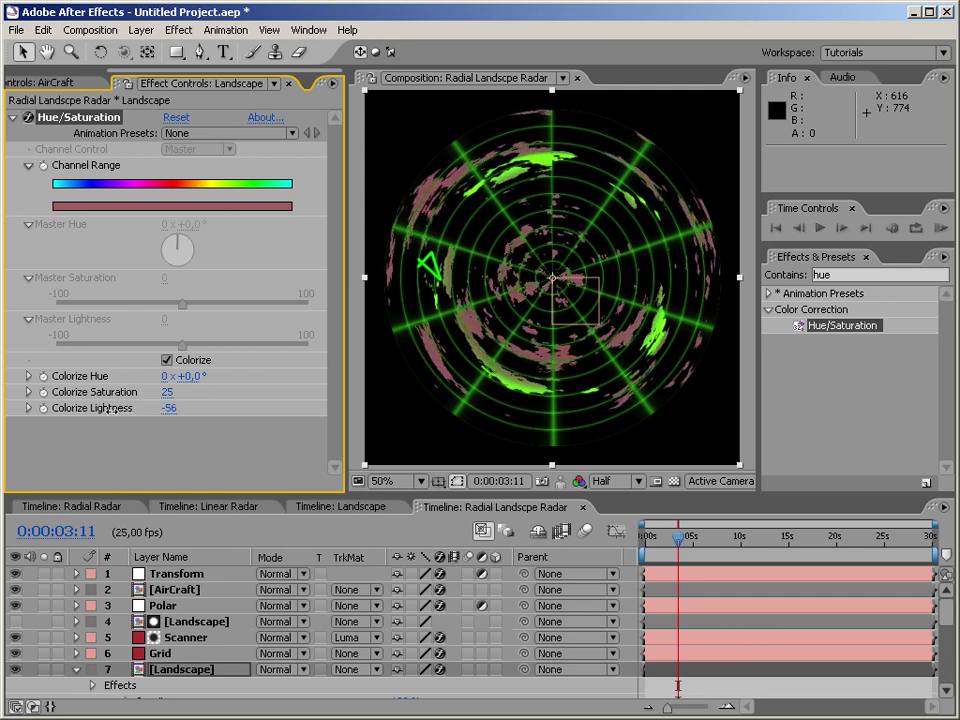
{"action": "left_click_drag", "start_coordinate": [120, 409], "coordinate": [112, 409]}
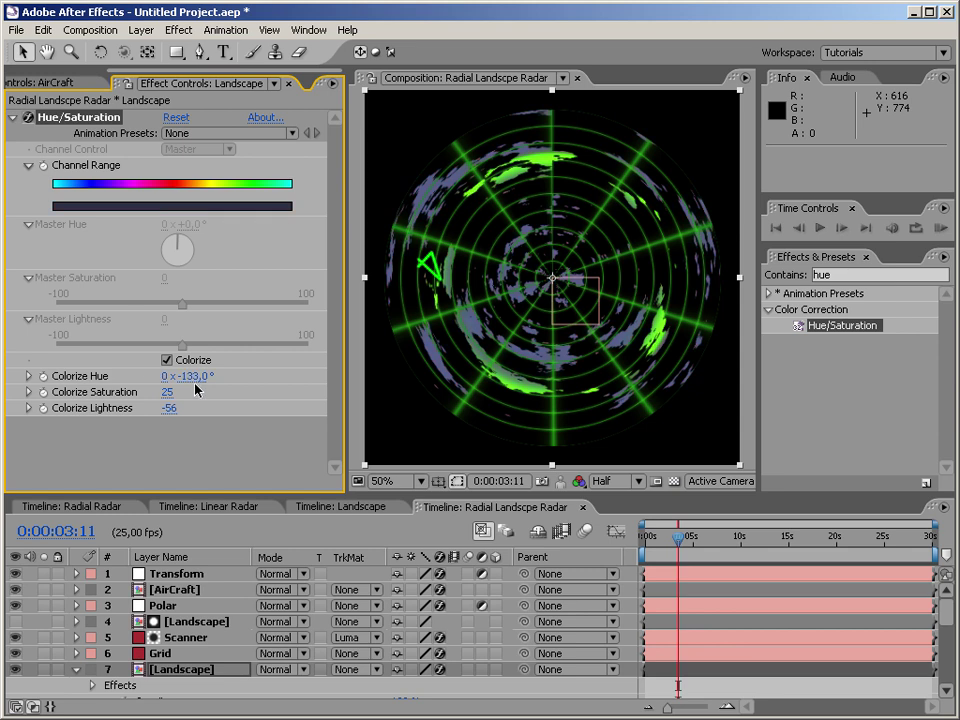
{"action": "mouse_move", "coordinate": [181, 377]}
{"action": "left_mouse_down"}
{"action": "mouse_move", "coordinate": [165, 377]}
{"action": "mouse_move", "coordinate": [173, 377]}
{"action": "left_mouse_up"}
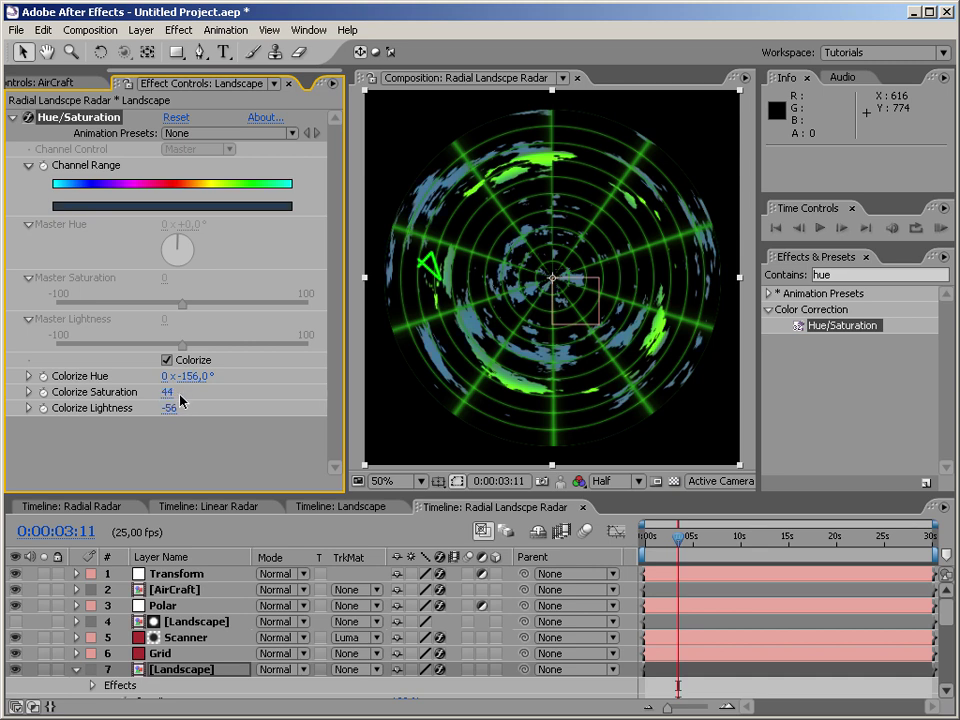
{"action": "left_click_drag", "start_coordinate": [167, 410], "coordinate": [167, 378]}
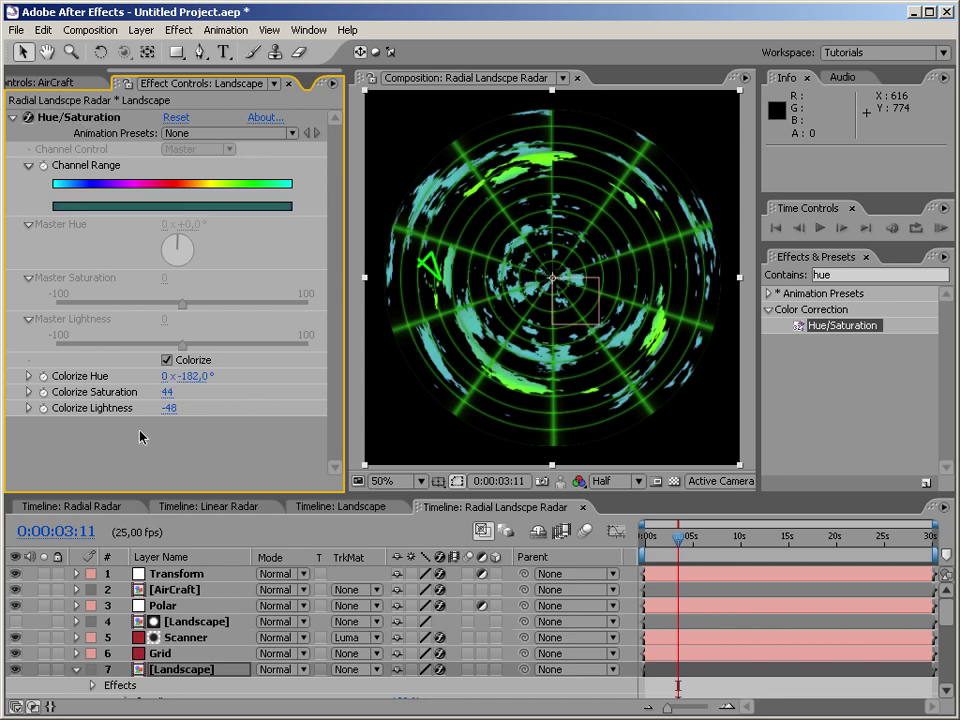
{"action": "mouse_move", "coordinate": [166, 408]}
{"action": "left_mouse_down"}
{"action": "mouse_move", "coordinate": [152, 415]}
{"action": "mouse_move", "coordinate": [171, 409]}
{"action": "left_mouse_up"}
Apply the Stylize Glow effect to the Landscape layer below Grid with a 41.6% Glow Threshold and preview from the start.
{"action": "left_click", "coordinate": [850, 272]}
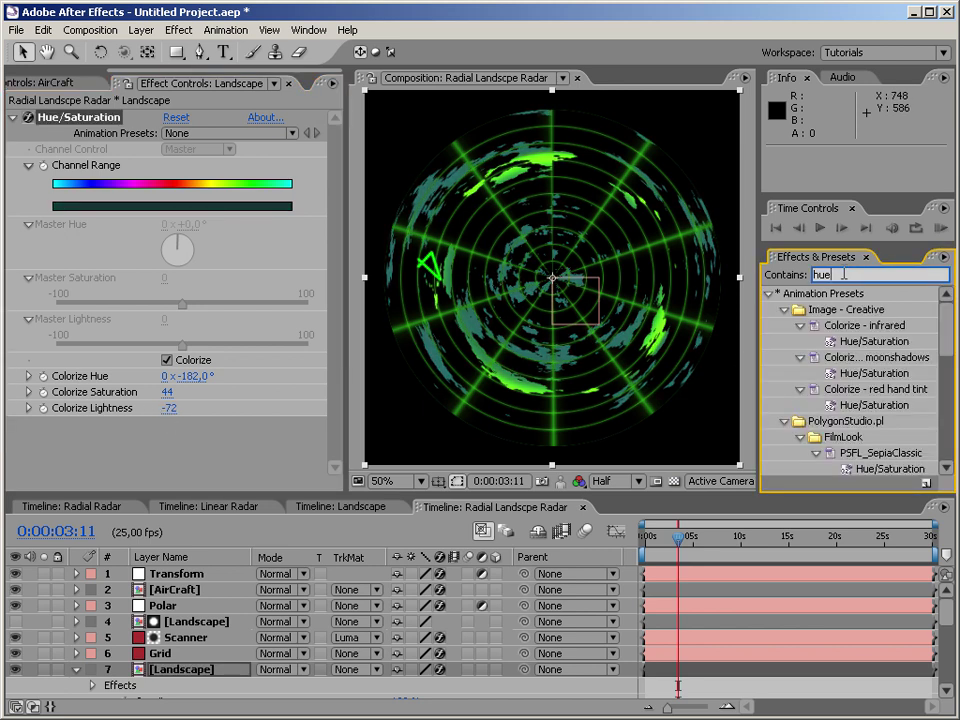
{"action": "type", "text": "glow"}
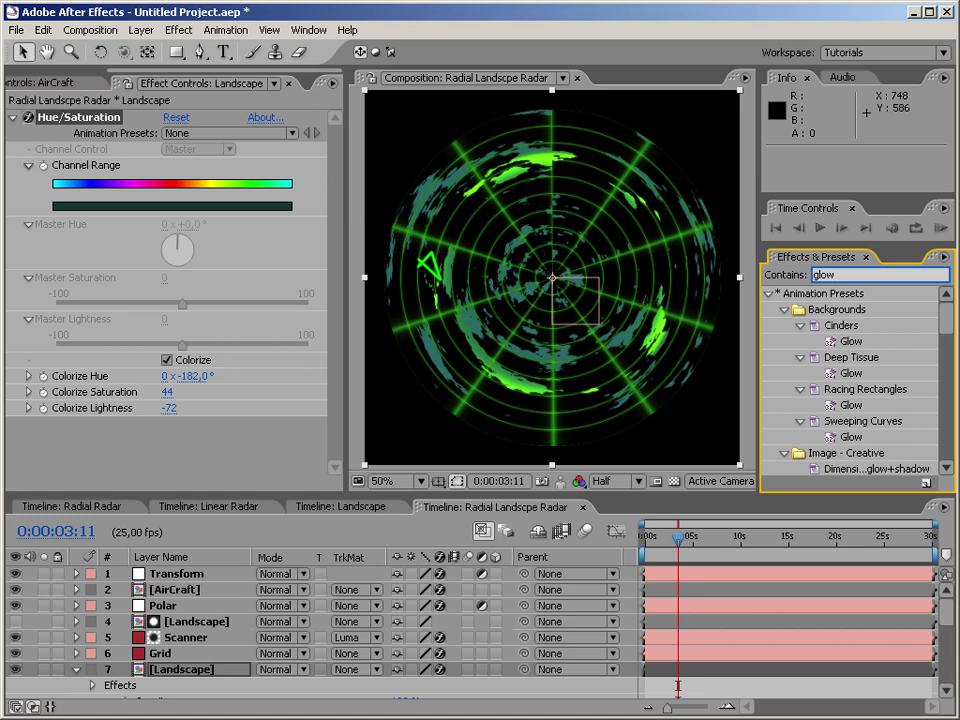
{"action": "left_click", "coordinate": [768, 293]}
{"action": "left_click_drag", "start_coordinate": [818, 453], "coordinate": [229, 442]}
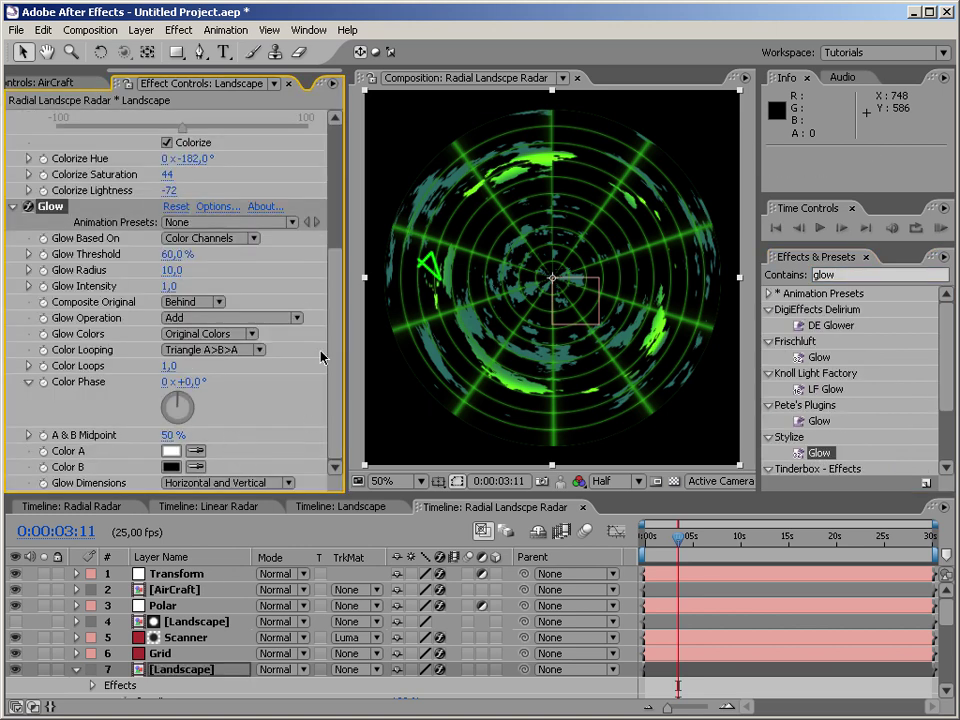
{"action": "mouse_move", "coordinate": [139, 256]}
{"action": "left_mouse_down"}
{"action": "mouse_move", "coordinate": [119, 255]}
{"action": "mouse_move", "coordinate": [129, 256]}
{"action": "left_mouse_up"}
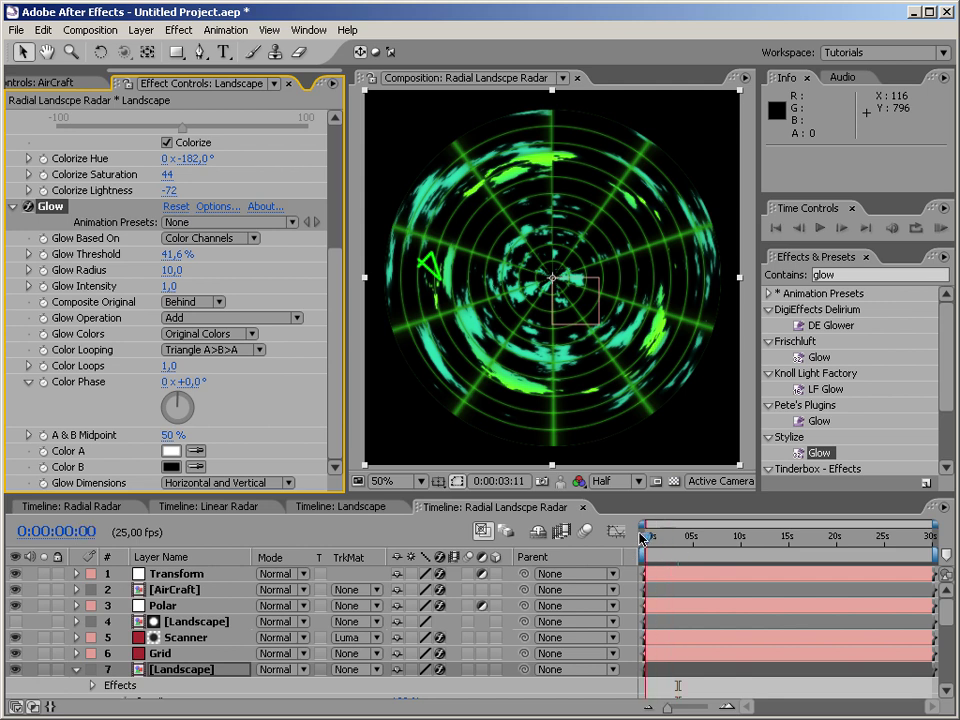
{"action": "left_click", "coordinate": [637, 538]}
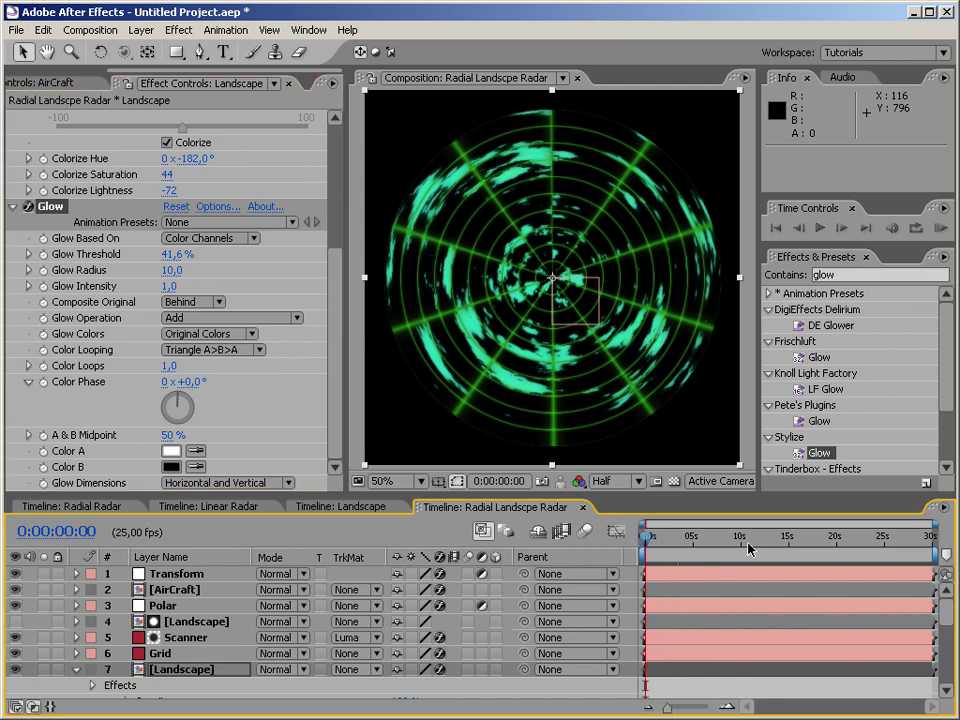
{"action": "key", "text": "KP_0"}
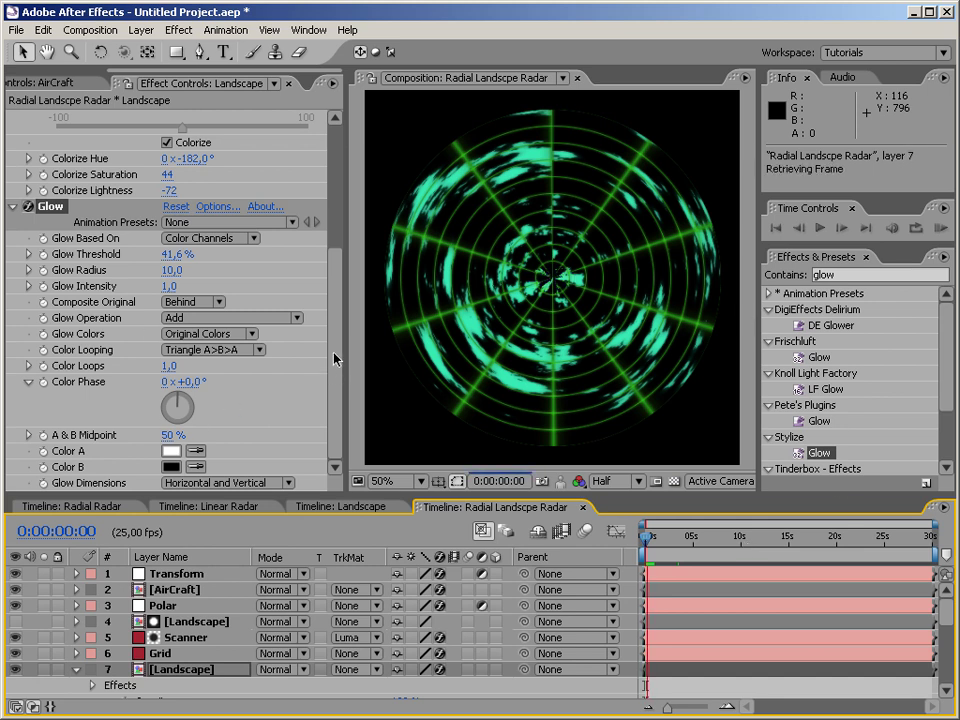
Try a Colorize Lightness of -90 on the Landscape layer below Grid and check the frame at 0:00:01:19.
{"action": "left_click_drag", "start_coordinate": [334, 318], "coordinate": [336, 262]}
{"action": "left_click", "coordinate": [170, 288]}
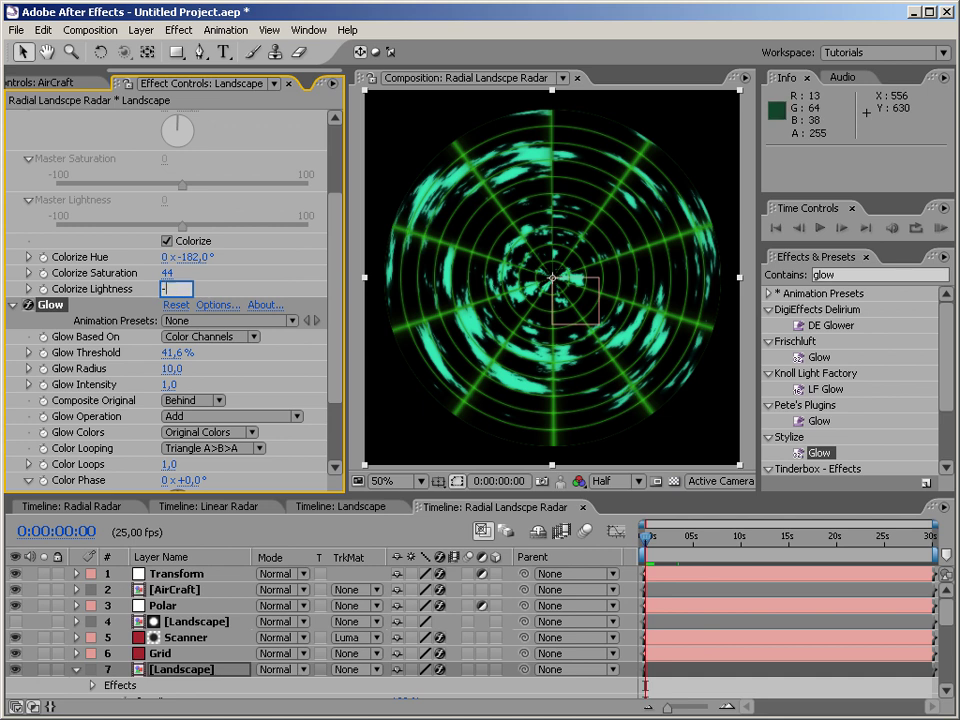
{"action": "key", "text": "Return"}
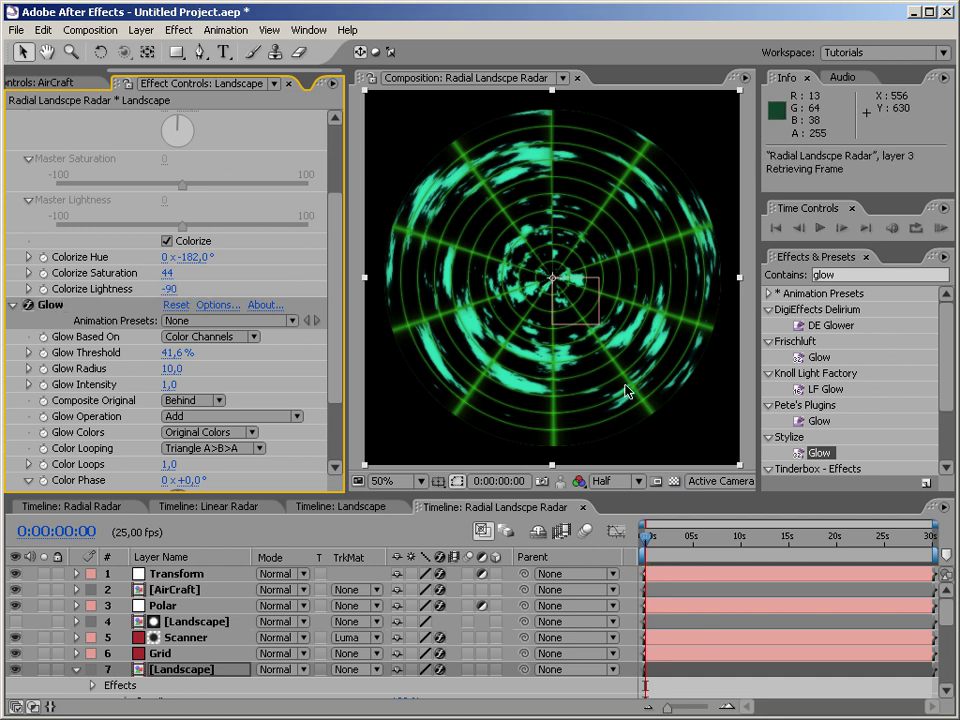
{"action": "left_click", "coordinate": [662, 540]}
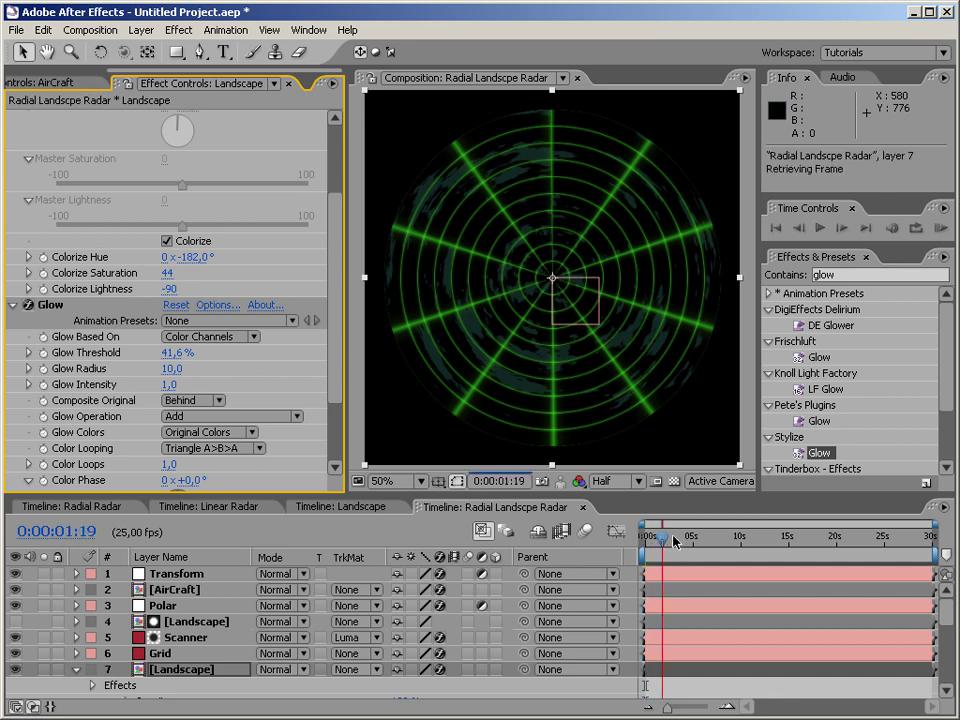
Set the Colorize Lightness of the Landscape layer below Grid to -80.
{"action": "left_click", "coordinate": [171, 290]}
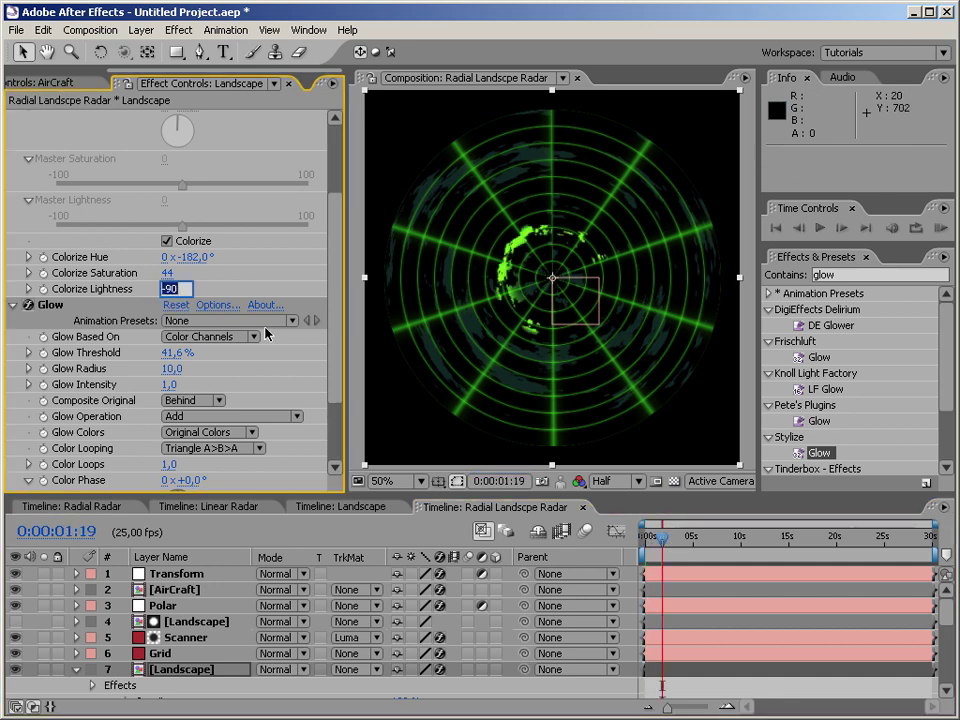
{"action": "type", "text": "-80"}
{"action": "key", "text": "Return"}
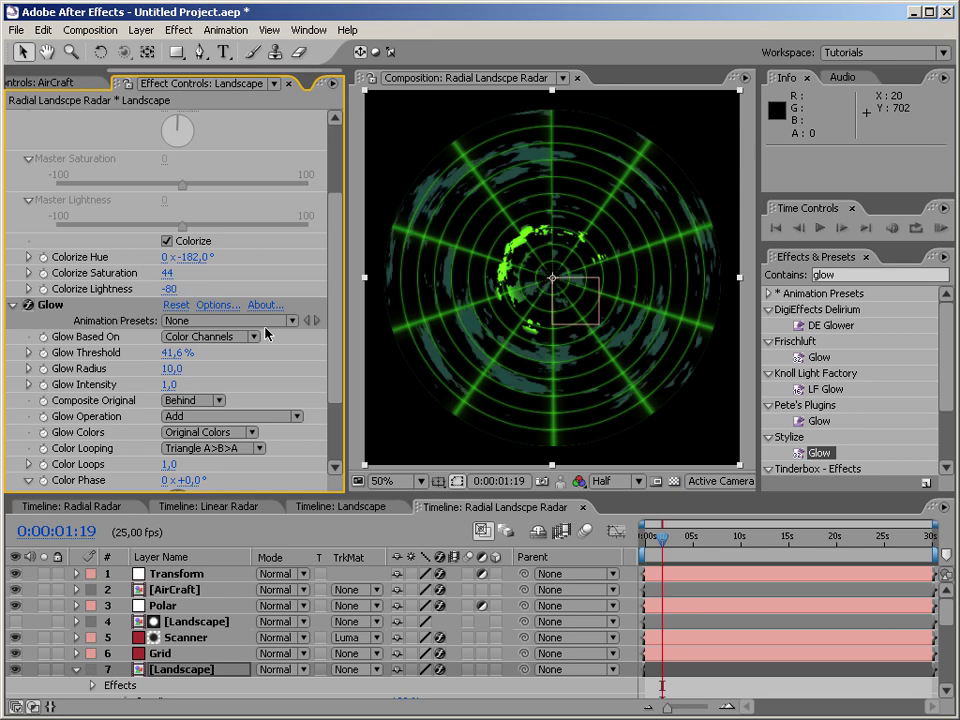
Check the radar at 0:00:03:13, 0:00:06:19 and 0:00:00:17, return to the start and play a RAM preview.
{"action": "left_click", "coordinate": [679, 546]}
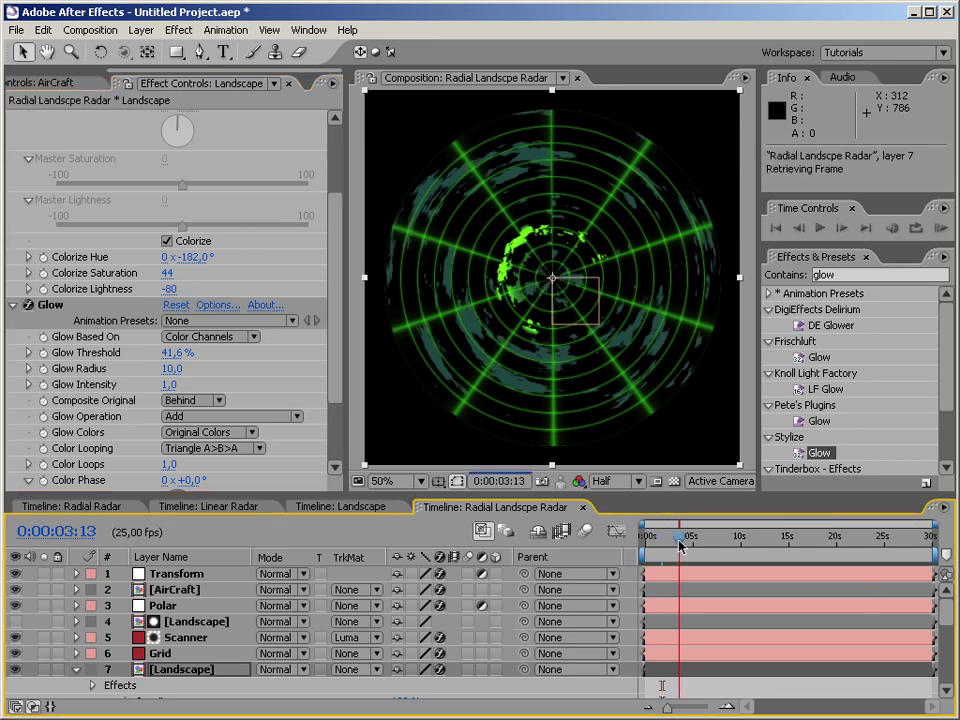
{"action": "left_click", "coordinate": [711, 542]}
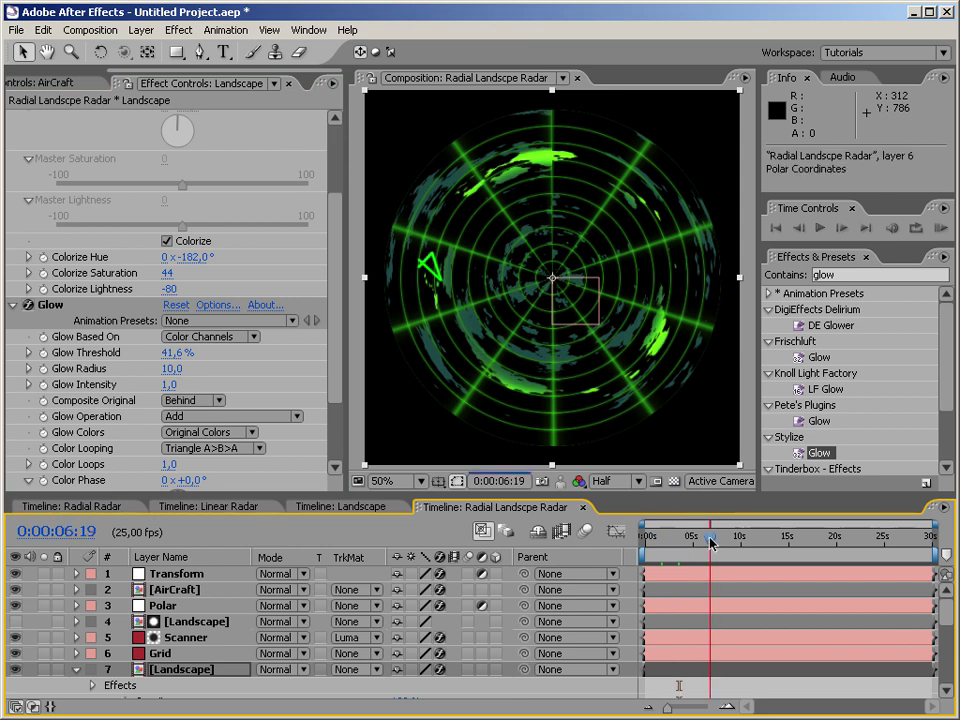
{"action": "left_click", "coordinate": [652, 545]}
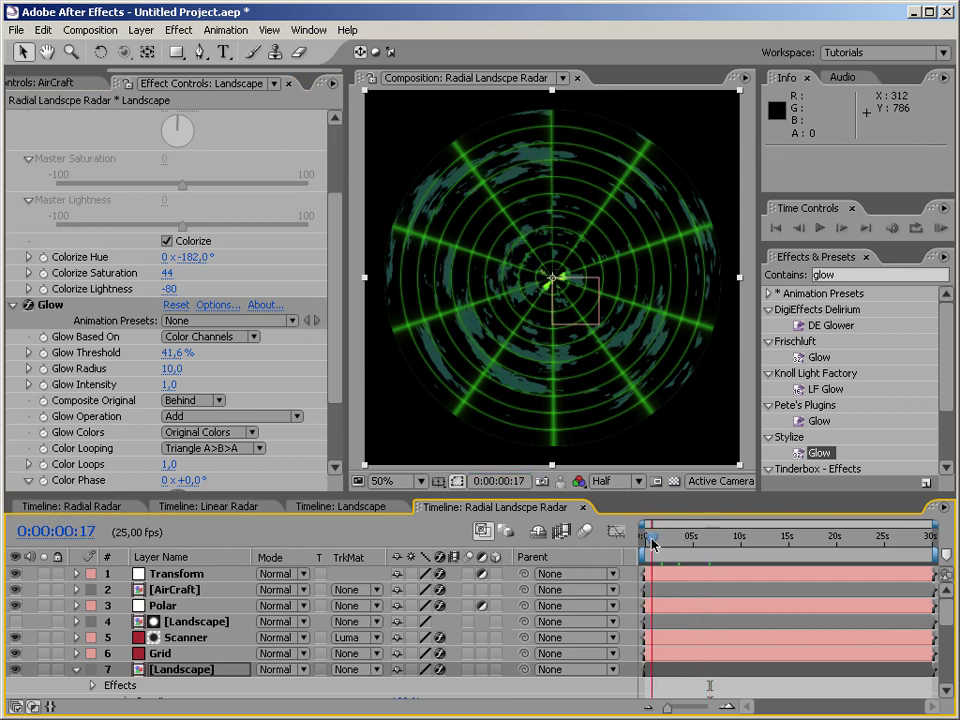
{"action": "left_click_drag", "start_coordinate": [652, 545], "coordinate": [593, 556]}
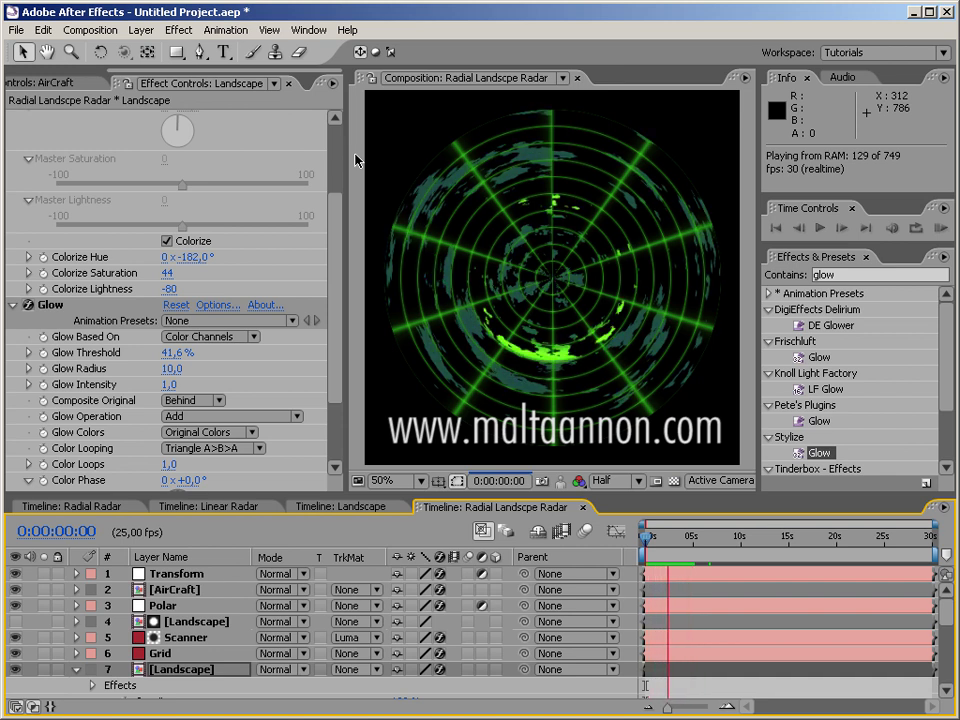
{"action": "key", "text": "space"}
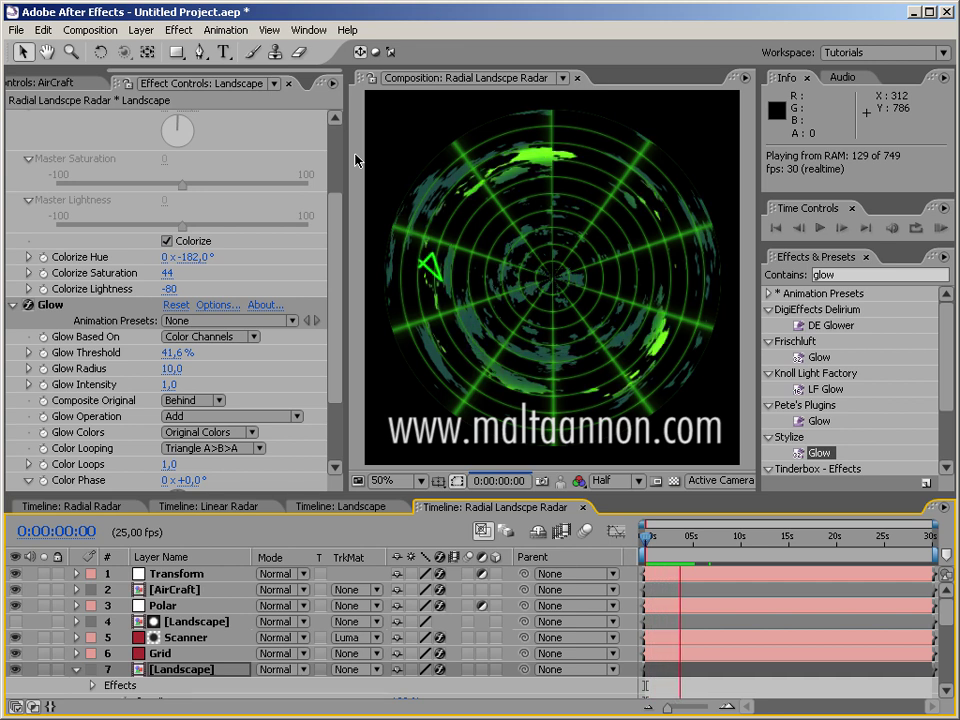
{"action": "key", "text": "space"}
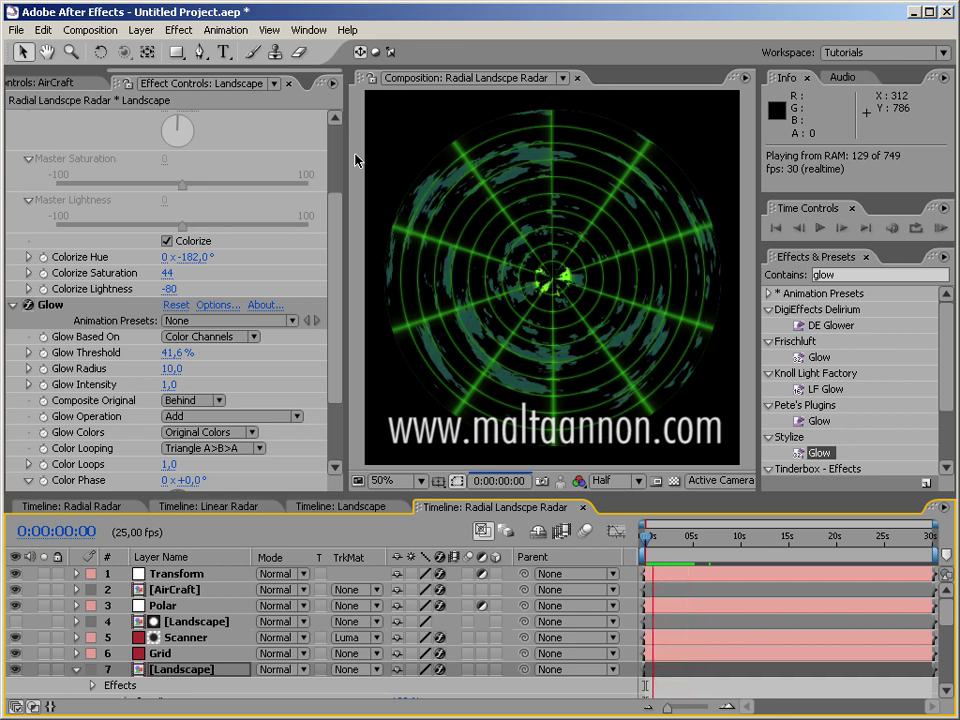